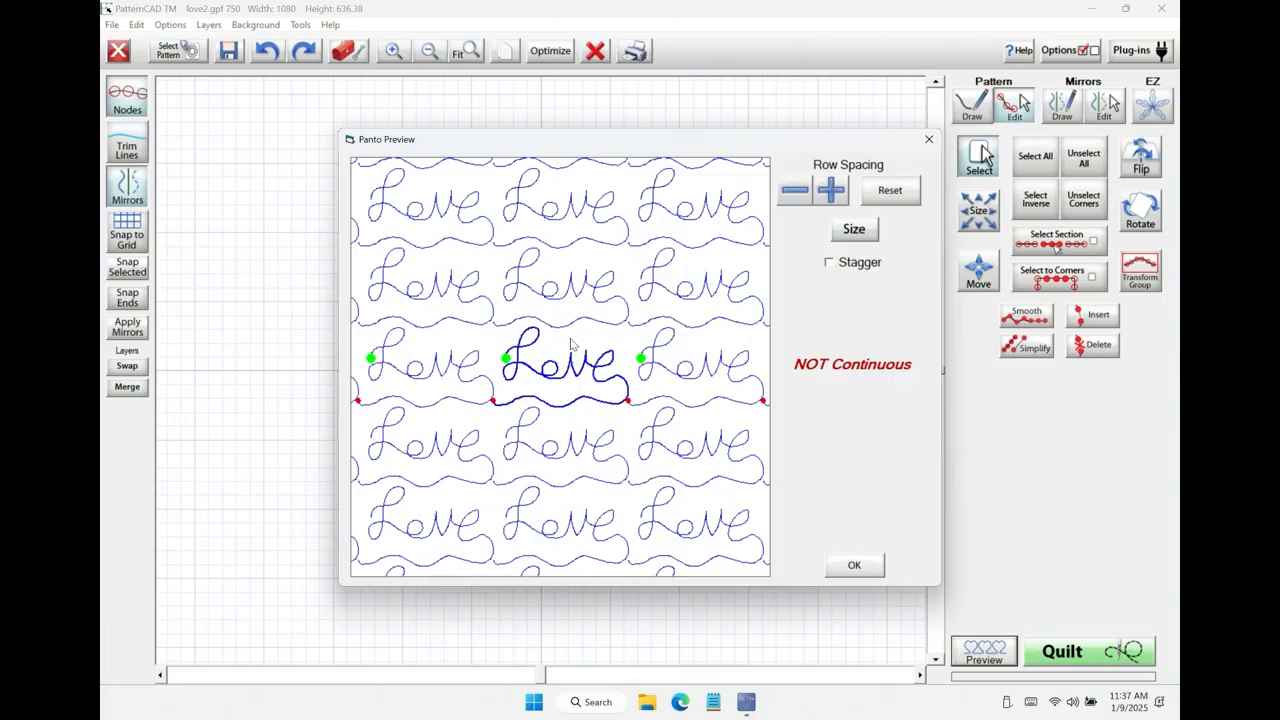
Close the panto preview, delete the nodes of the wavy line beneath the word Love, and save the pattern as love3.gpf.
{"action": "left_click", "coordinate": [855, 565]}
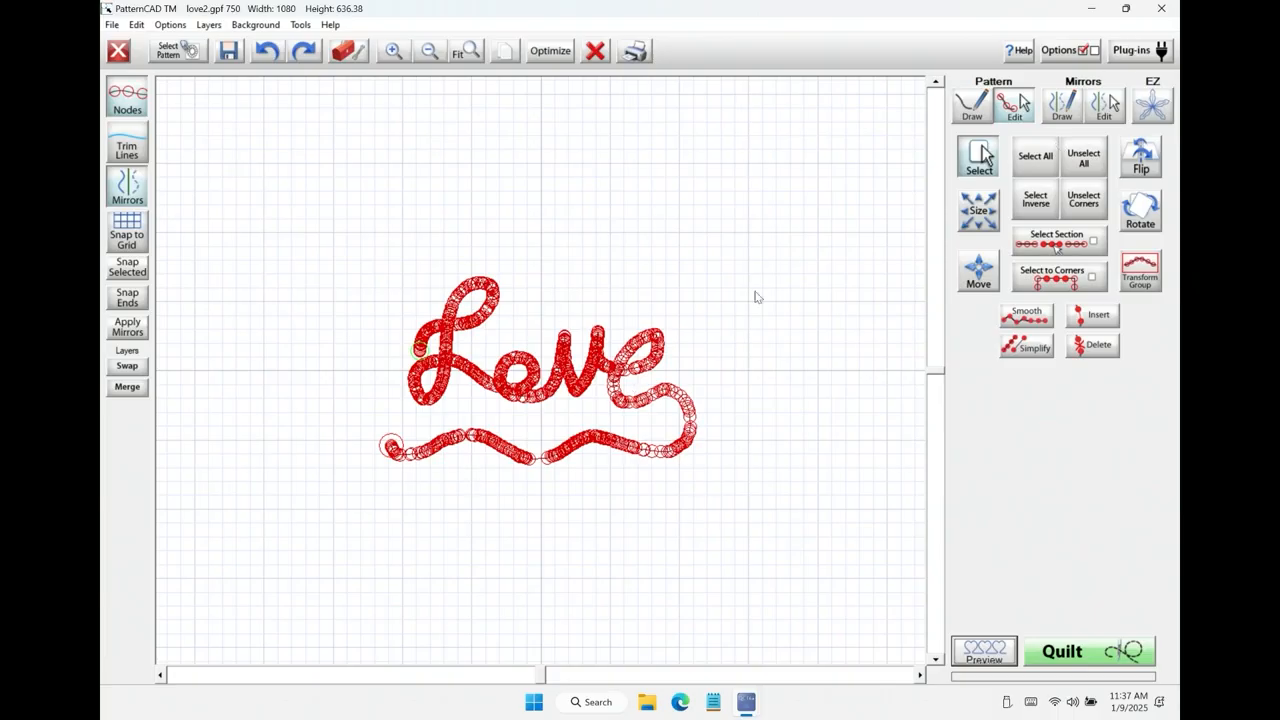
{"action": "mouse_move", "coordinate": [347, 420]}
{"action": "left_mouse_down"}
{"action": "mouse_move", "coordinate": [671, 448]}
{"action": "mouse_move", "coordinate": [709, 483]}
{"action": "left_mouse_up"}
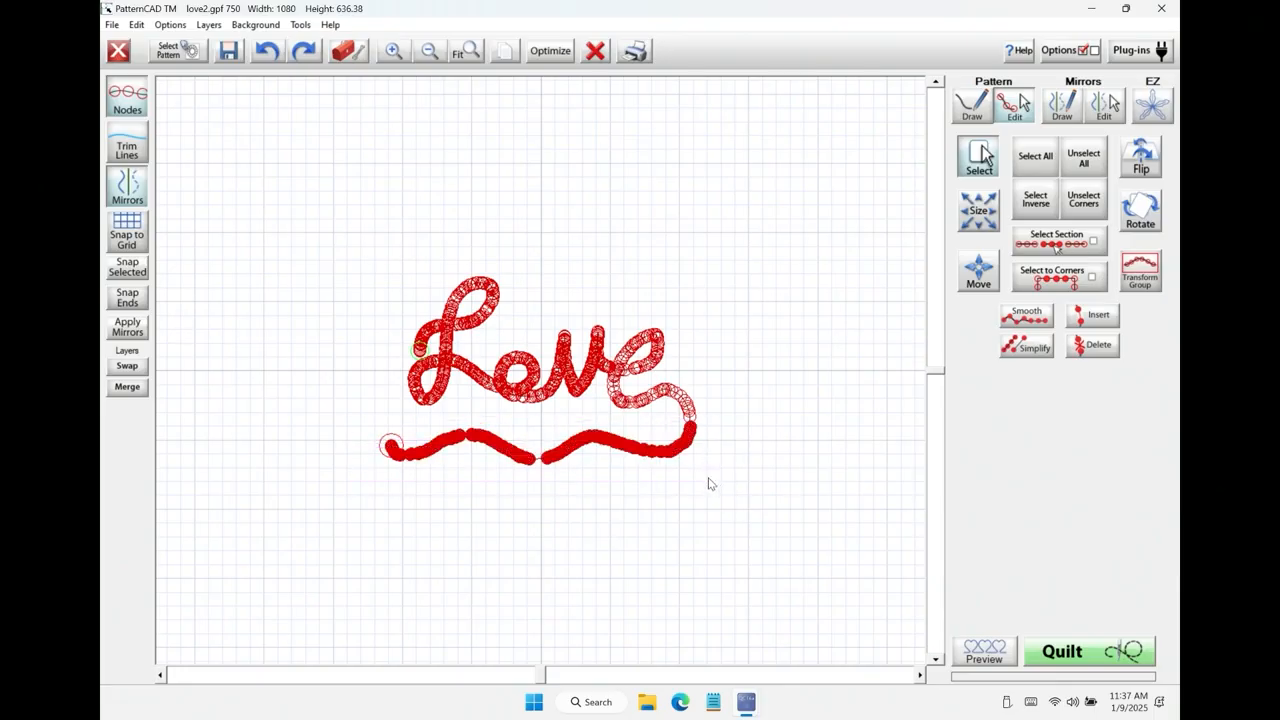
{"action": "left_click", "coordinate": [1097, 345]}
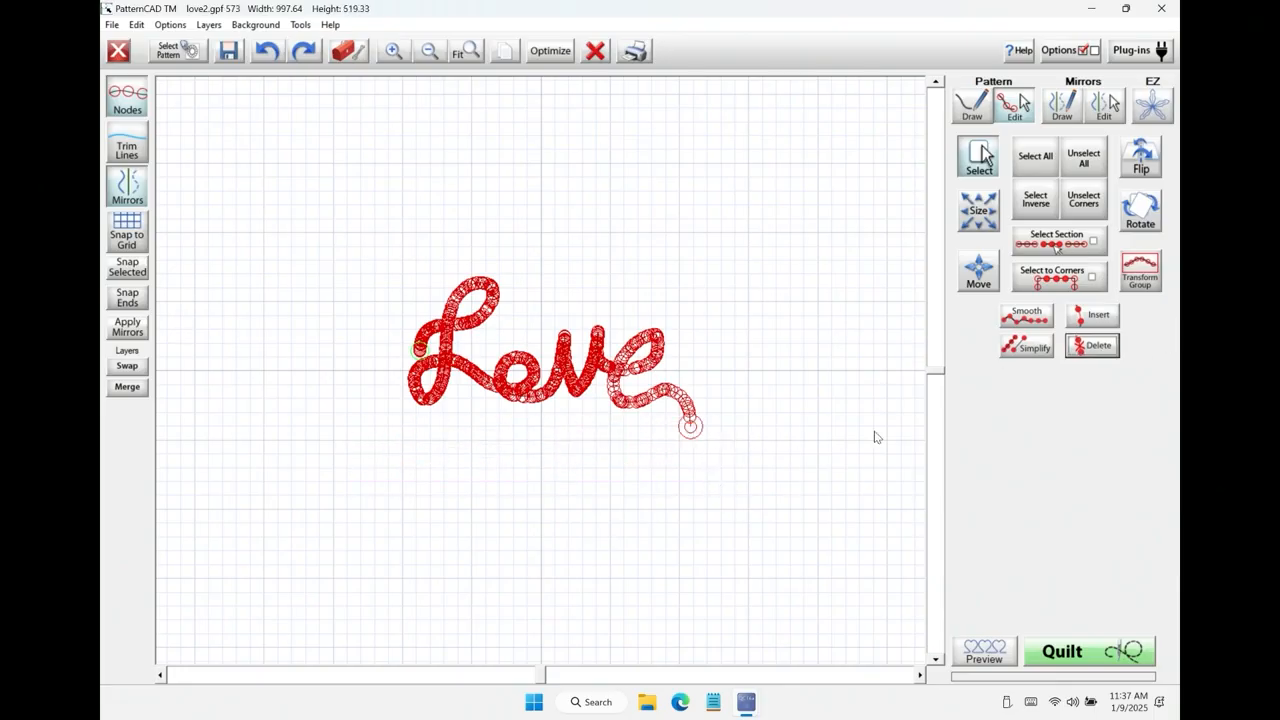
{"action": "left_click", "coordinate": [982, 655]}
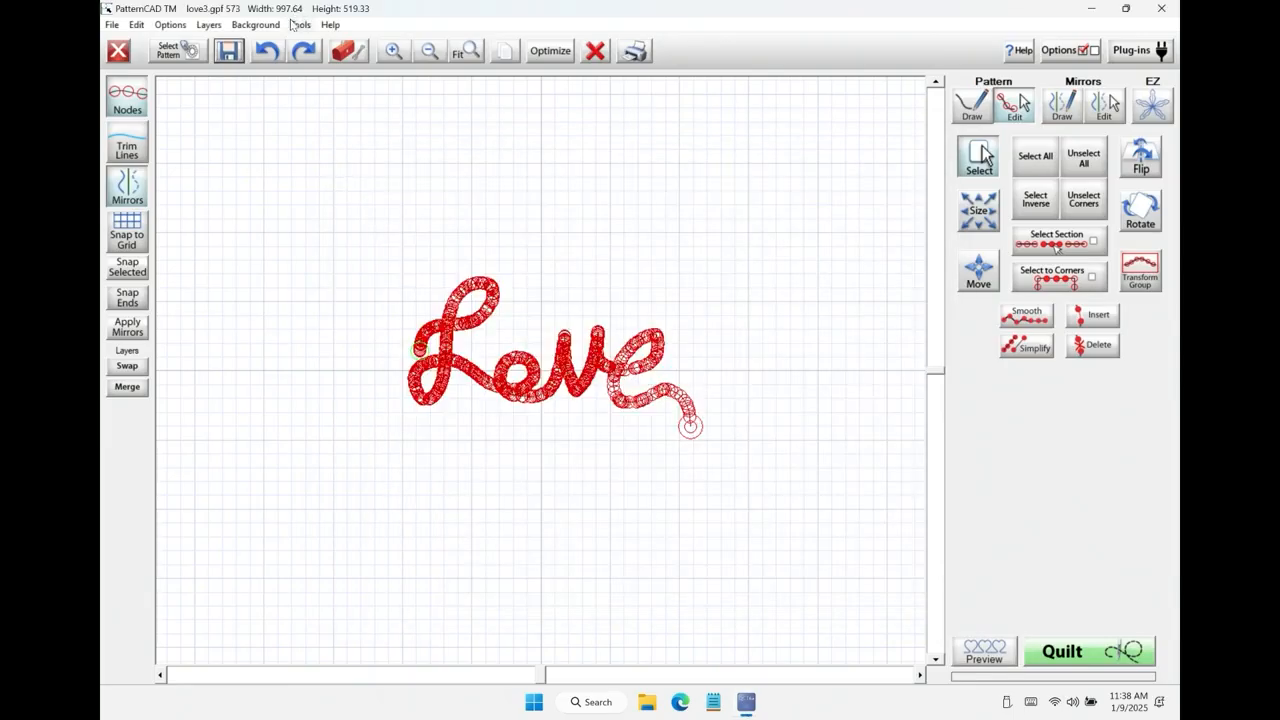
Try drawing a freehand lead-in upward from the start point of the L with End Point Continuity turned on.
{"action": "left_click", "coordinate": [298, 24]}
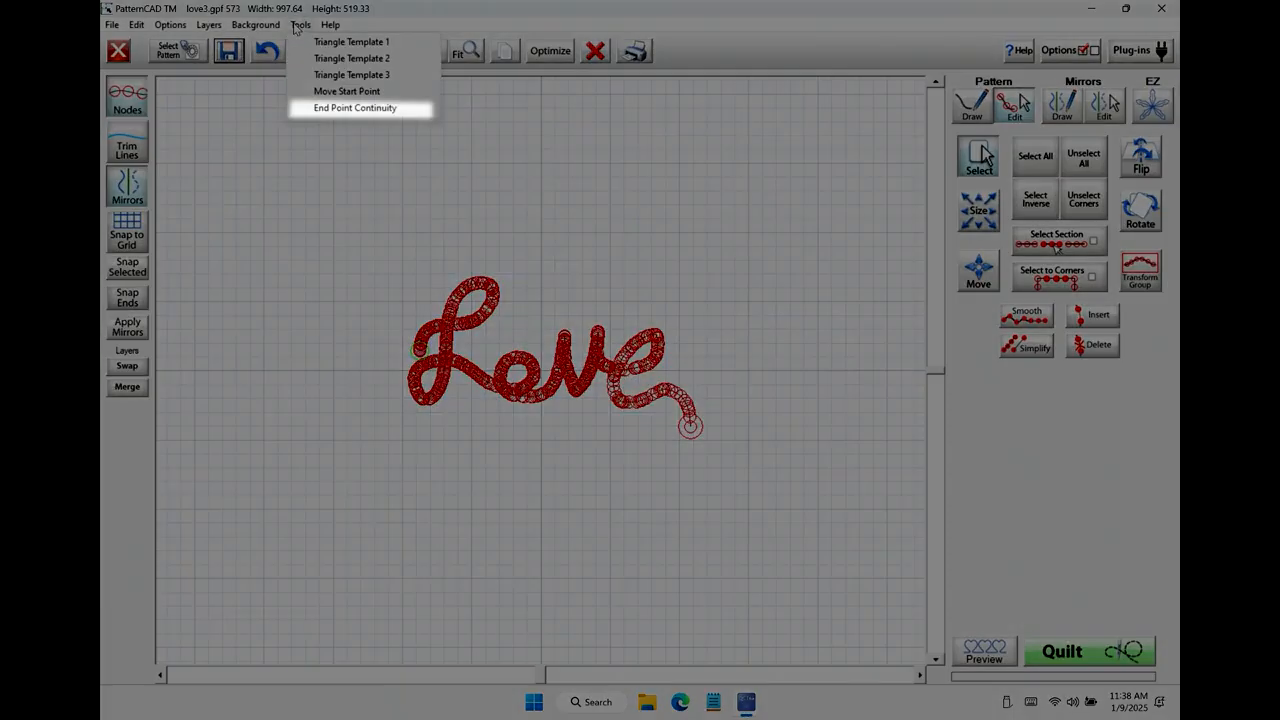
{"action": "left_click", "coordinate": [338, 108]}
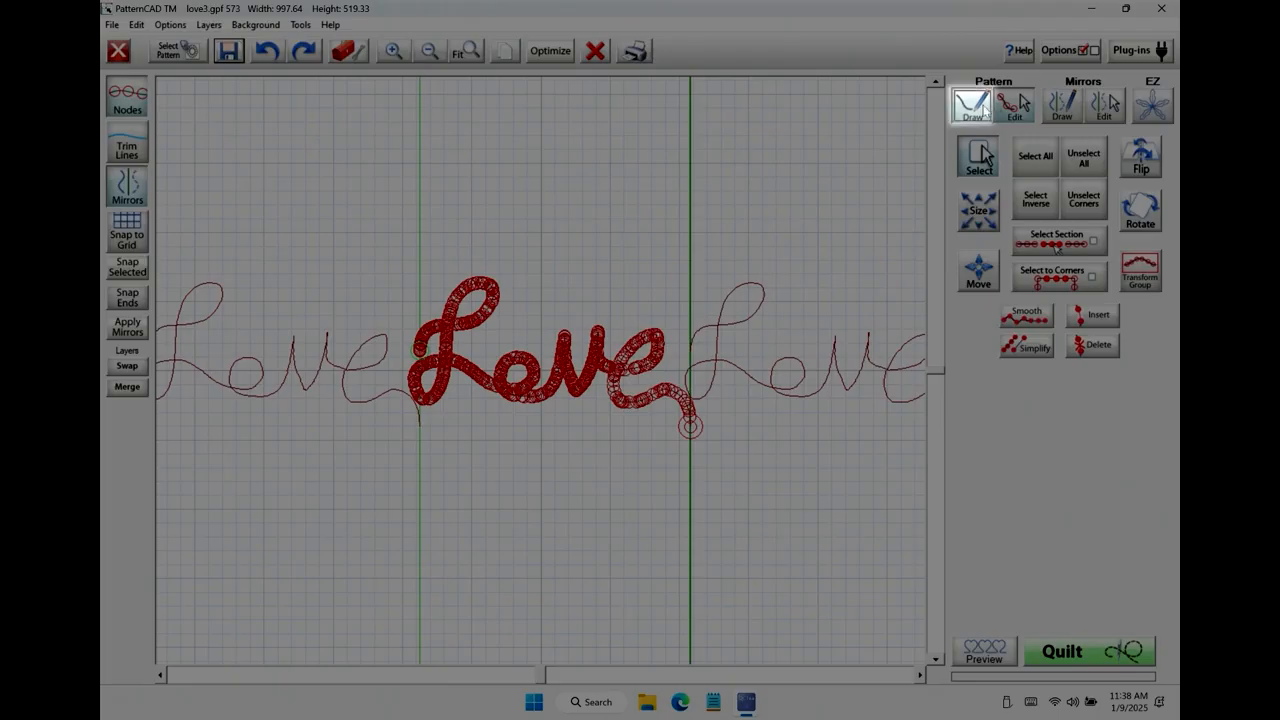
{"action": "left_click", "coordinate": [984, 110]}
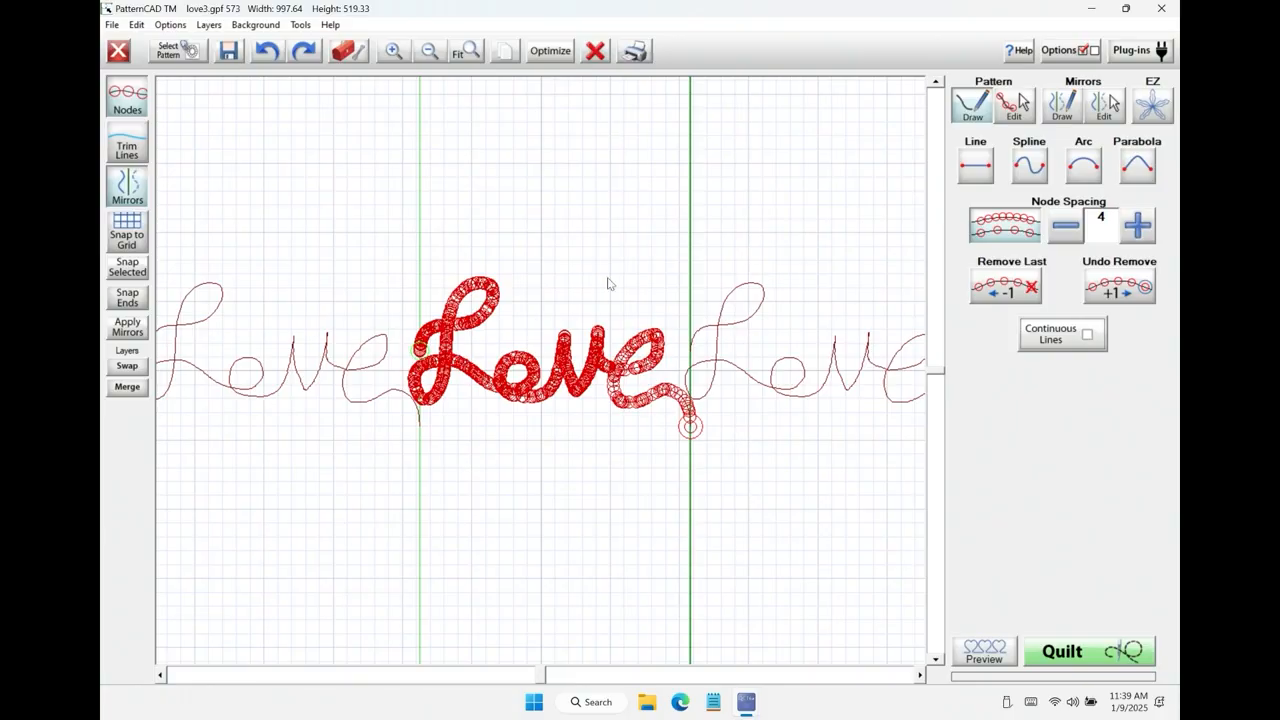
{"action": "mouse_move", "coordinate": [418, 350]}
{"action": "left_mouse_down"}
{"action": "mouse_move", "coordinate": [402, 336]}
{"action": "mouse_move", "coordinate": [419, 311]}
{"action": "mouse_move", "coordinate": [414, 284]}
{"action": "left_mouse_up"}
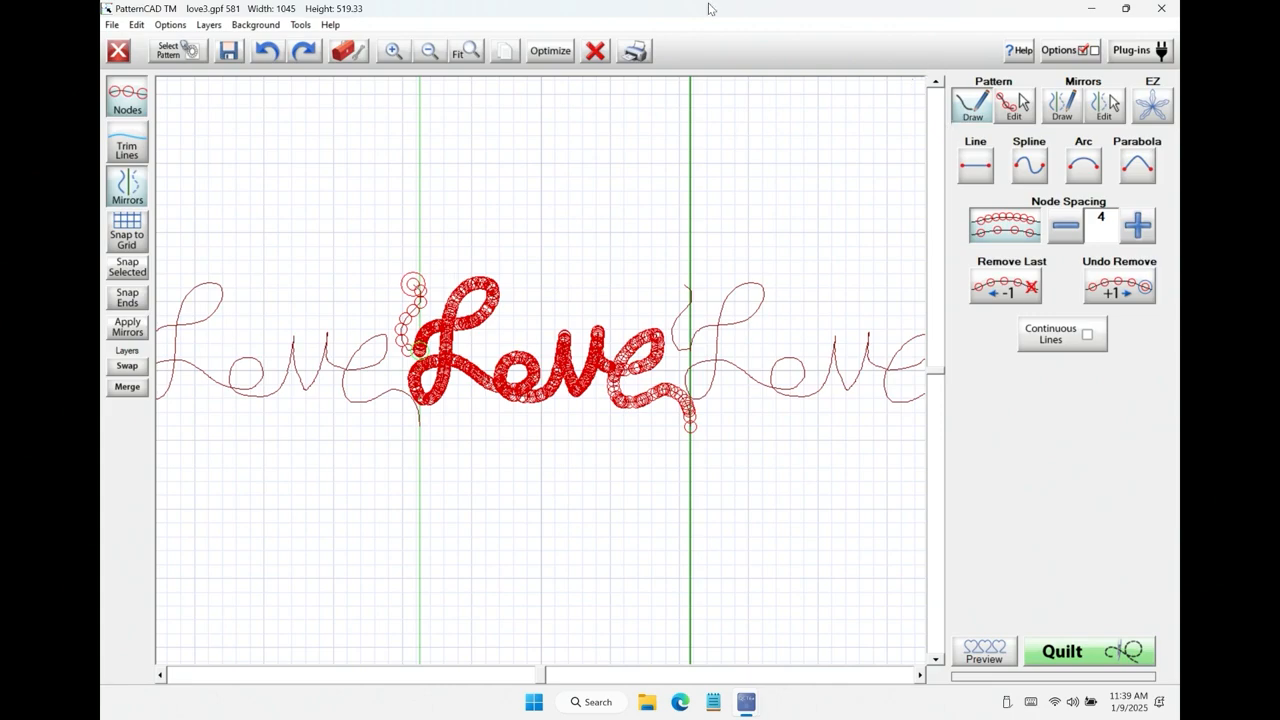
{"action": "left_click", "coordinate": [265, 50]}
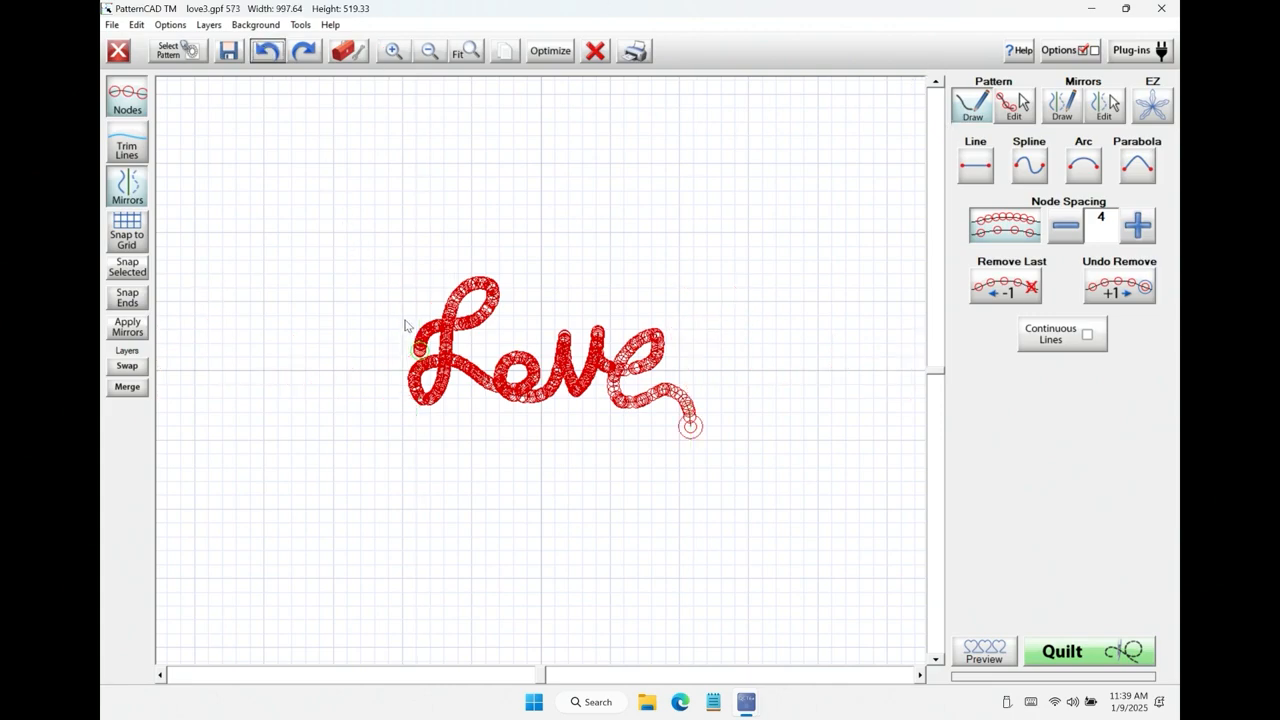
Draw a freehand lead-in curving up and outward from the start of the L, and hide the nodes to check it.
{"action": "left_click_drag", "start_coordinate": [412, 359], "coordinate": [368, 311]}
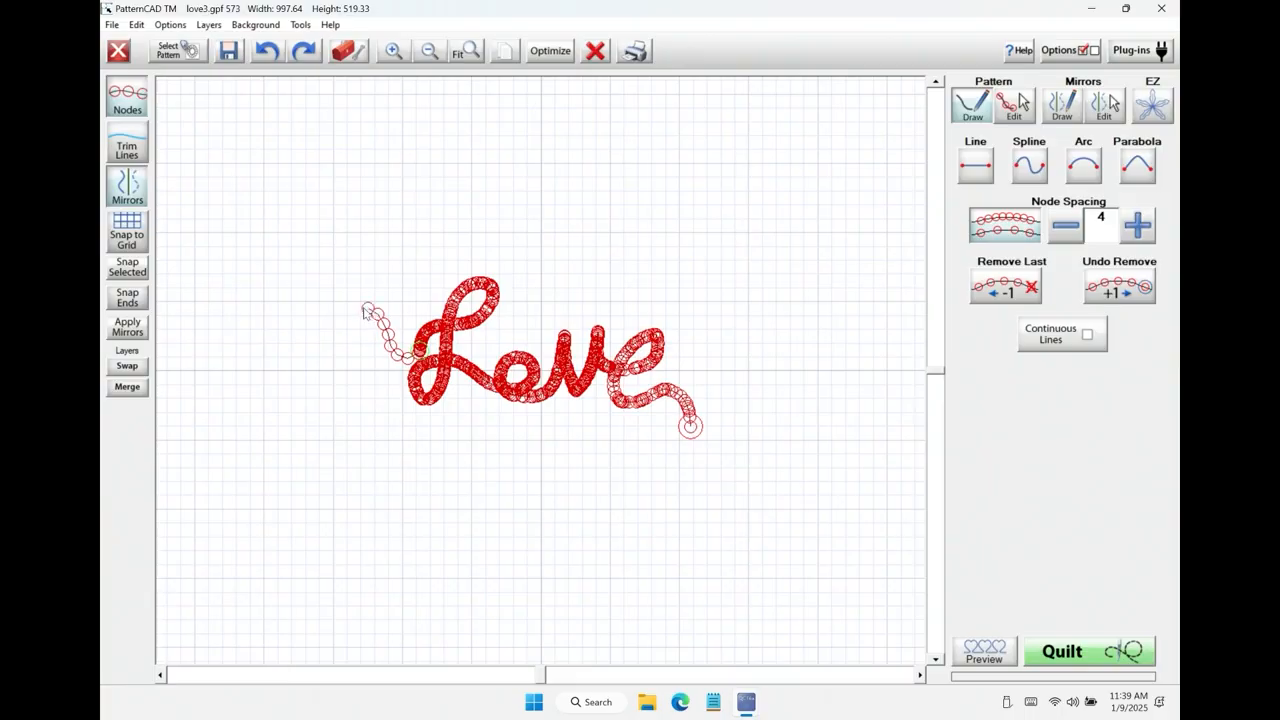
{"action": "left_click_drag", "start_coordinate": [363, 313], "coordinate": [355, 311]}
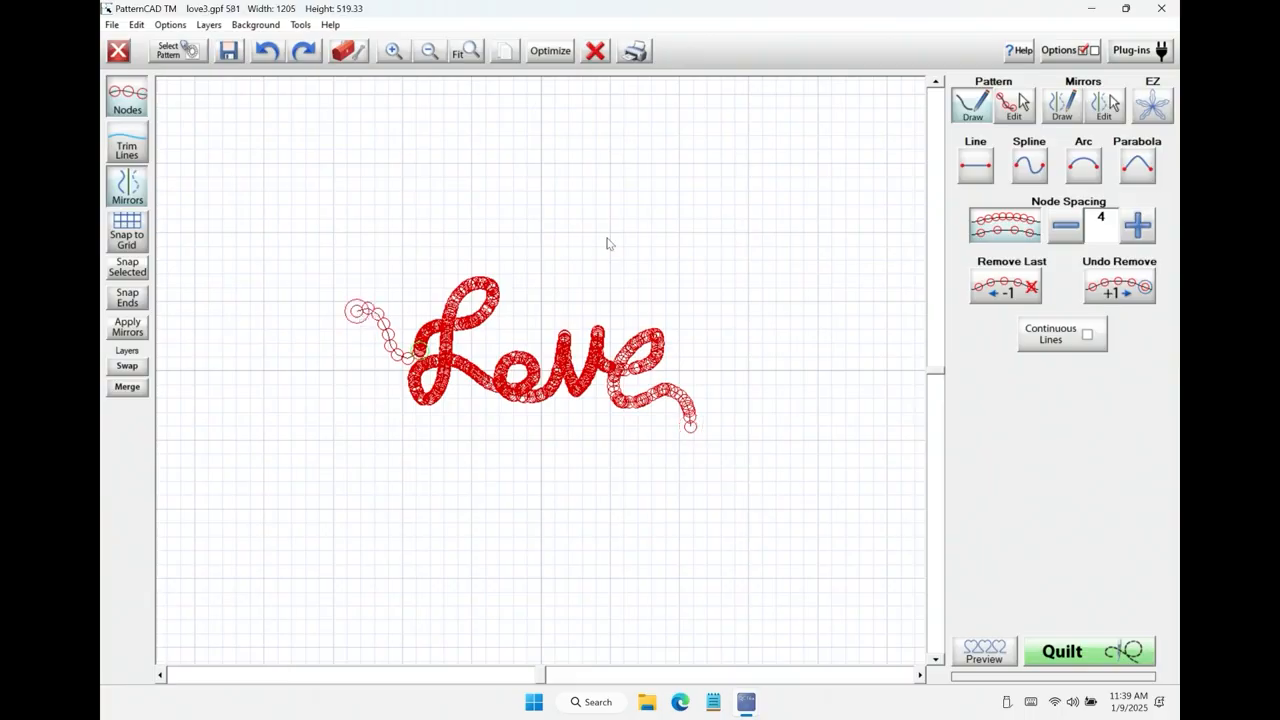
{"action": "left_click", "coordinate": [121, 95]}
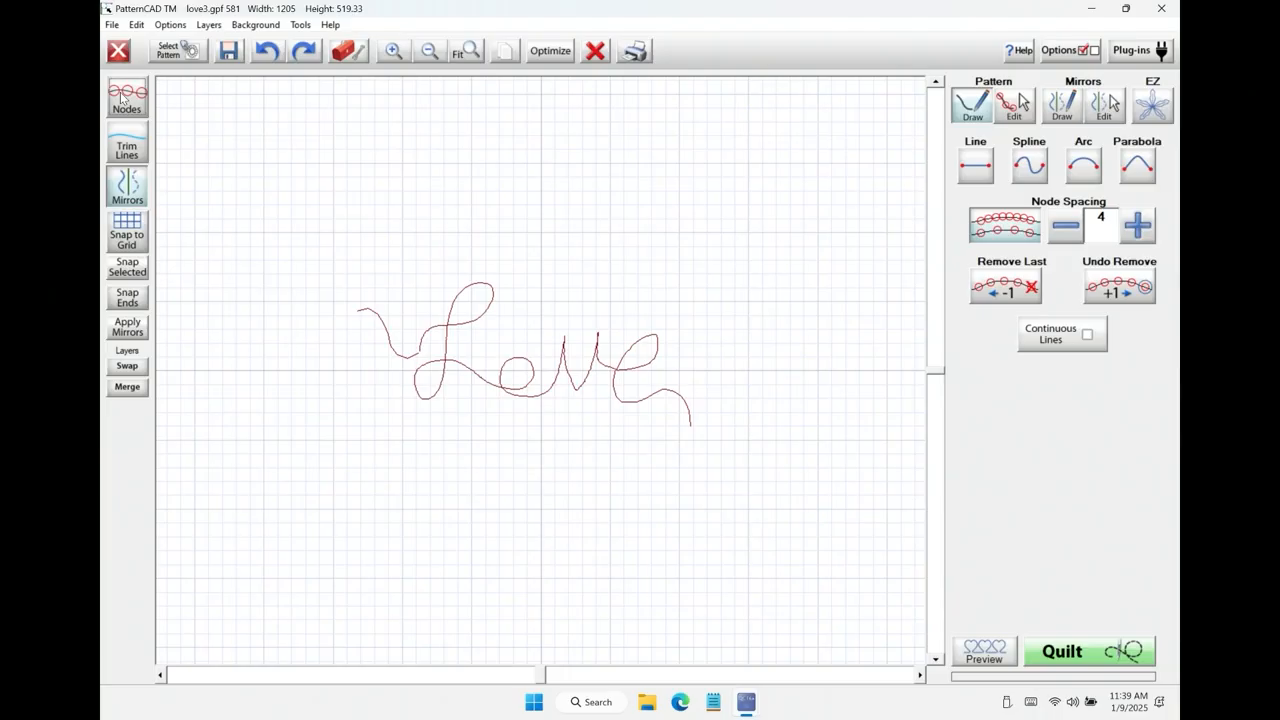
{"action": "left_click", "coordinate": [121, 95]}
{"action": "left_click", "coordinate": [121, 95]}
Show the nodes again and snap the lead-in's end node to the start node of the L to close the gap.
{"action": "left_click", "coordinate": [393, 50]}
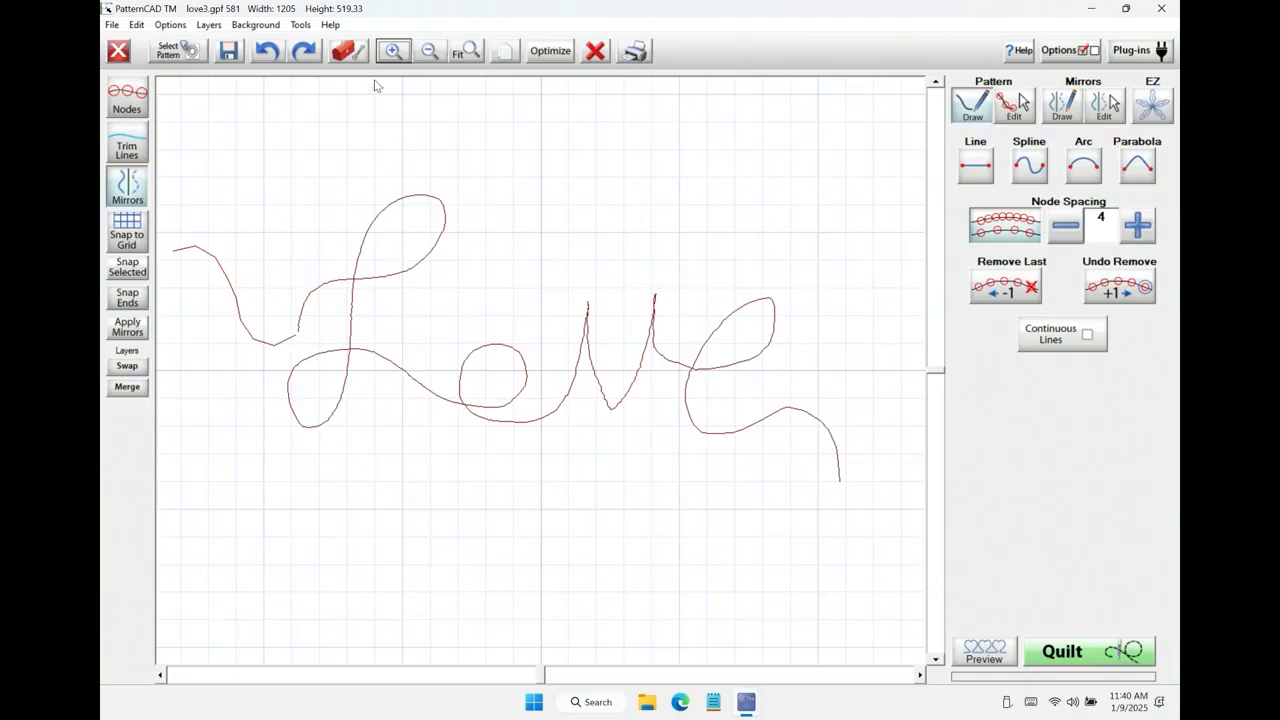
{"action": "left_click", "coordinate": [393, 50]}
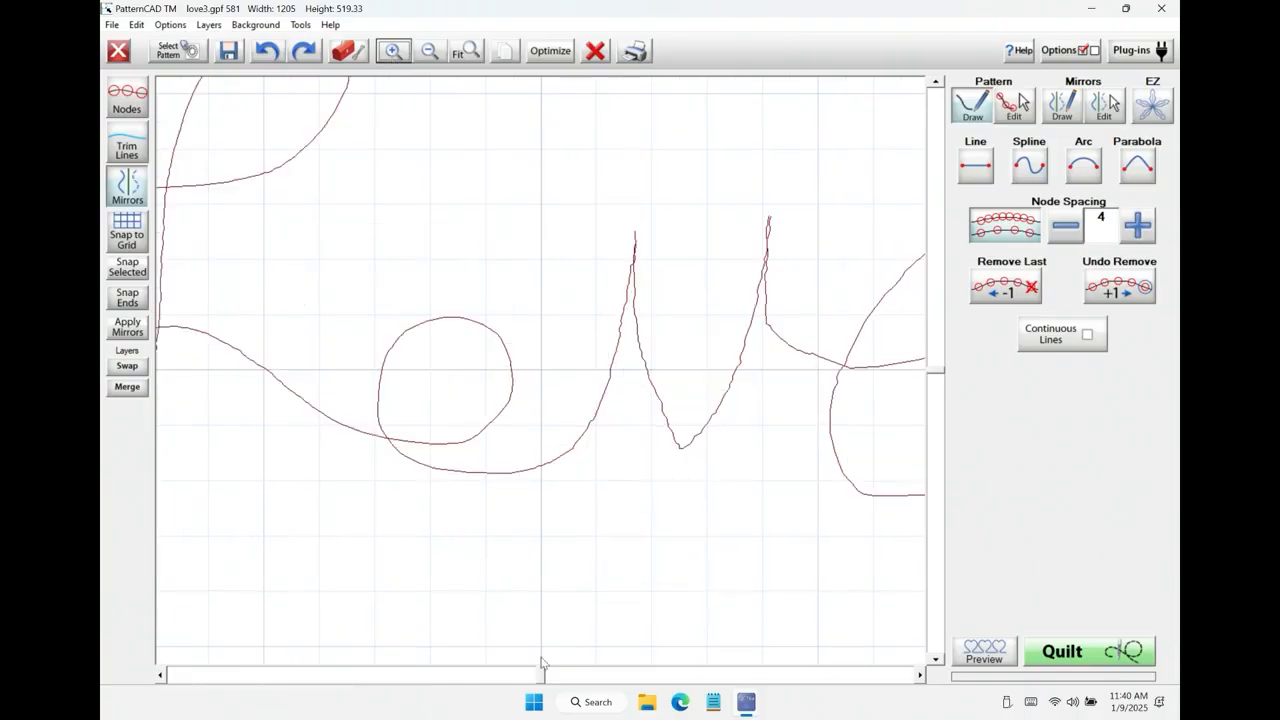
{"action": "left_click", "coordinate": [161, 675]}
{"action": "left_click", "coordinate": [165, 675]}
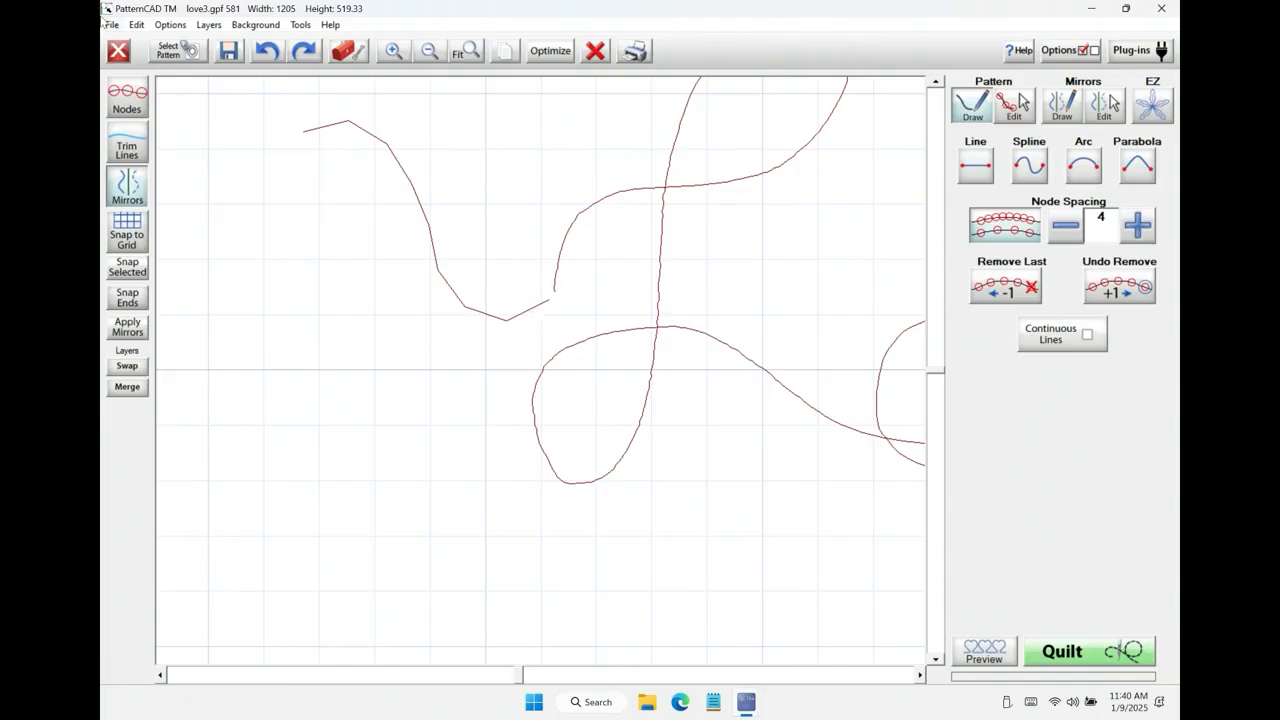
{"action": "left_click", "coordinate": [127, 95]}
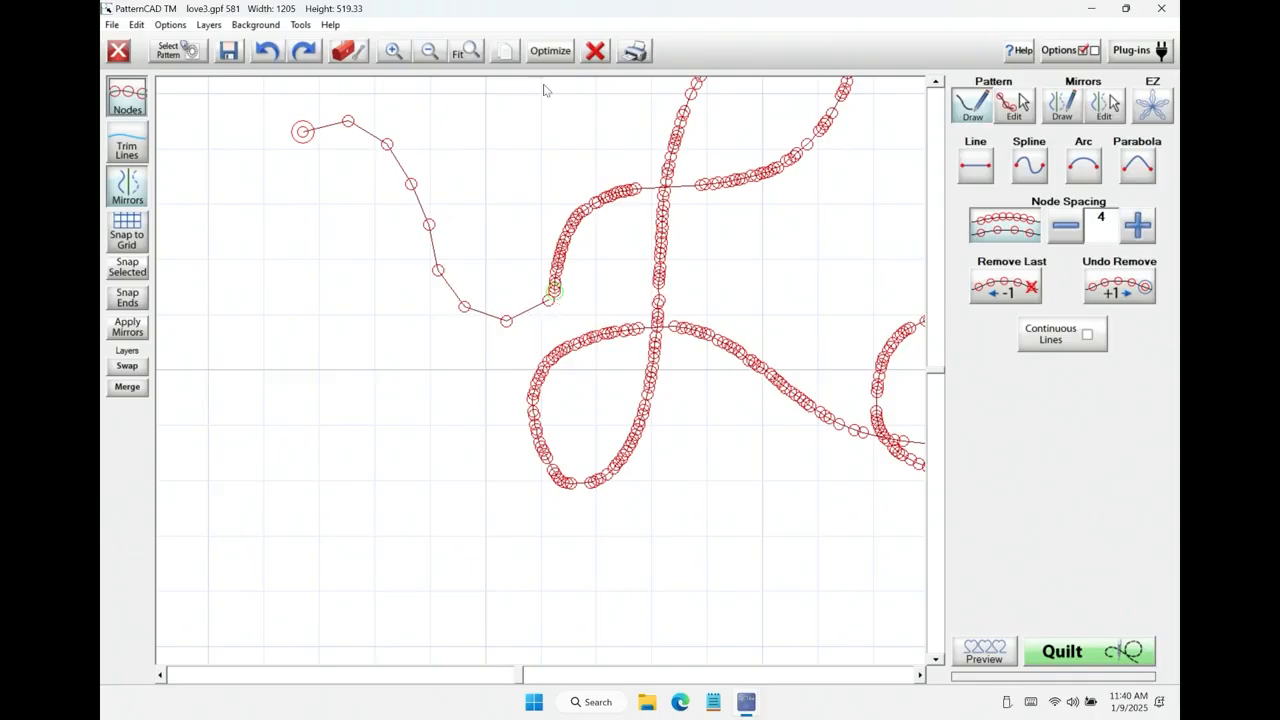
{"action": "left_click", "coordinate": [398, 52]}
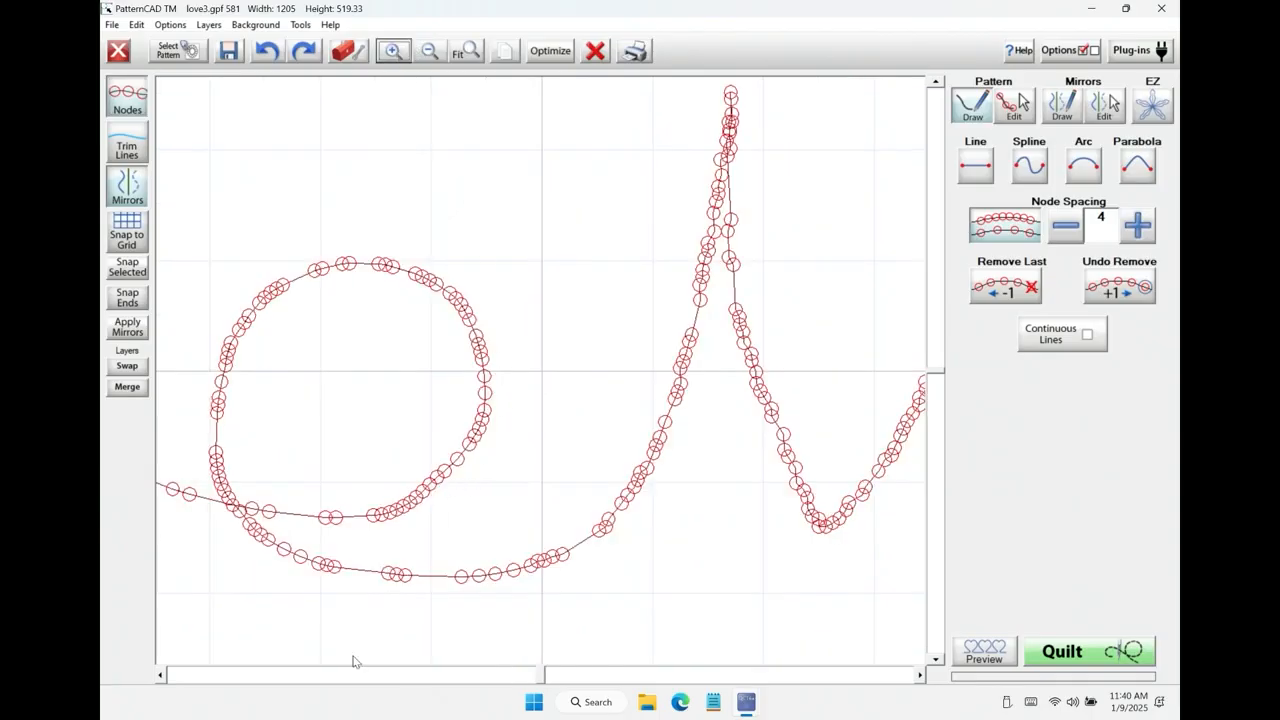
{"action": "left_click", "coordinate": [161, 675]}
{"action": "left_click", "coordinate": [161, 675]}
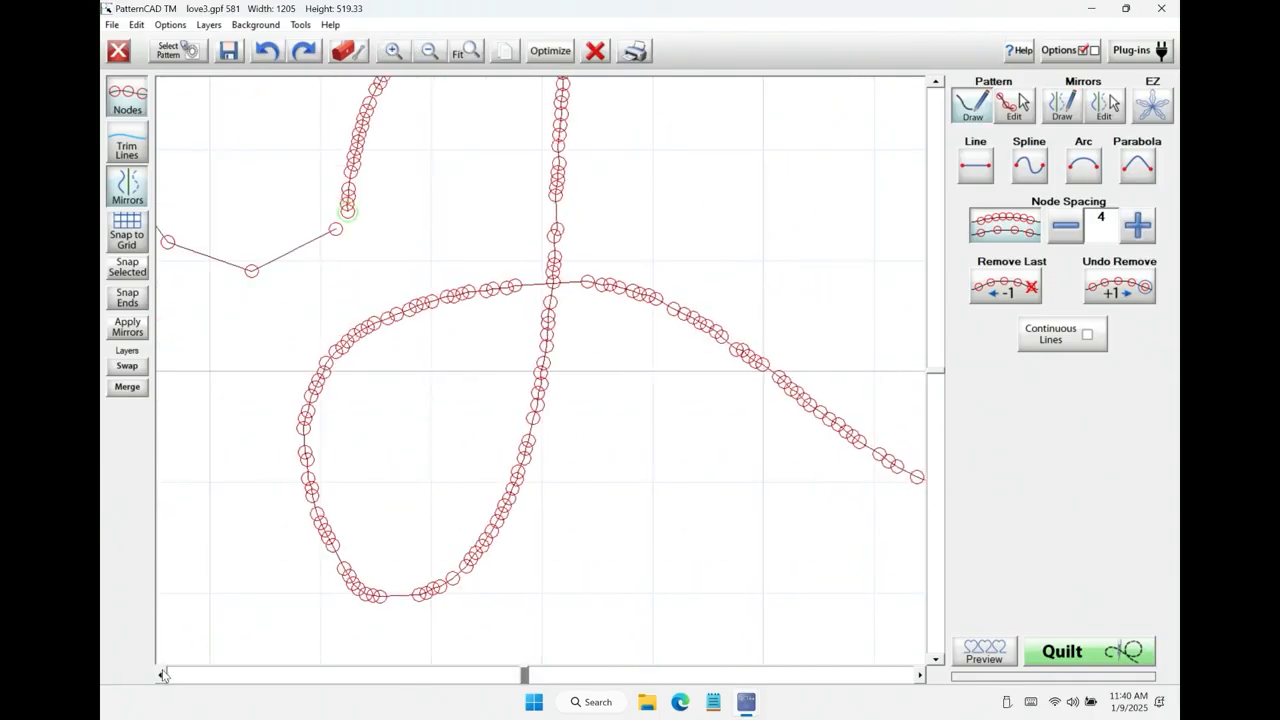
{"action": "left_click", "coordinate": [161, 675]}
{"action": "right_click", "coordinate": [455, 210]}
{"action": "mouse_move", "coordinate": [431, 218]}
{"action": "left_mouse_down"}
{"action": "mouse_move", "coordinate": [459, 243]}
{"action": "mouse_move", "coordinate": [452, 207]}
{"action": "left_mouse_up"}
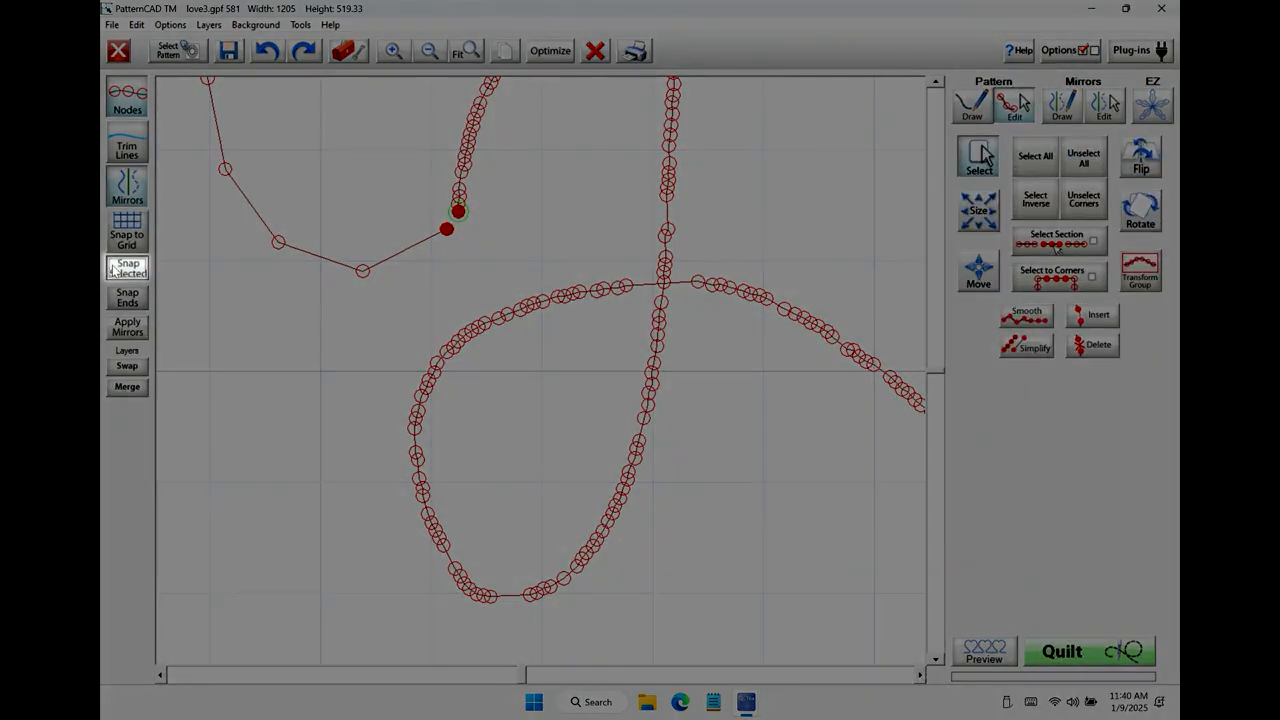
{"action": "left_click", "coordinate": [112, 268]}
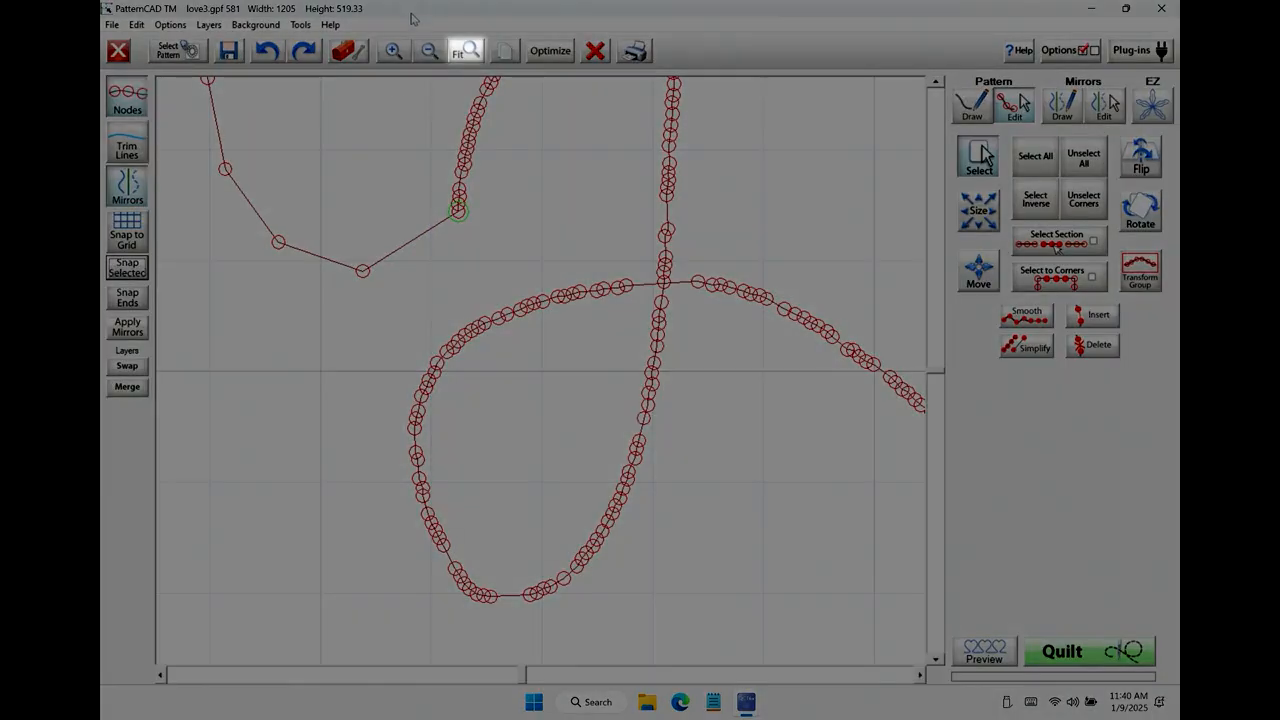
Smooth the lead-in nodes together with the beginning of the L, and clear the selection.
{"action": "left_click", "coordinate": [465, 50]}
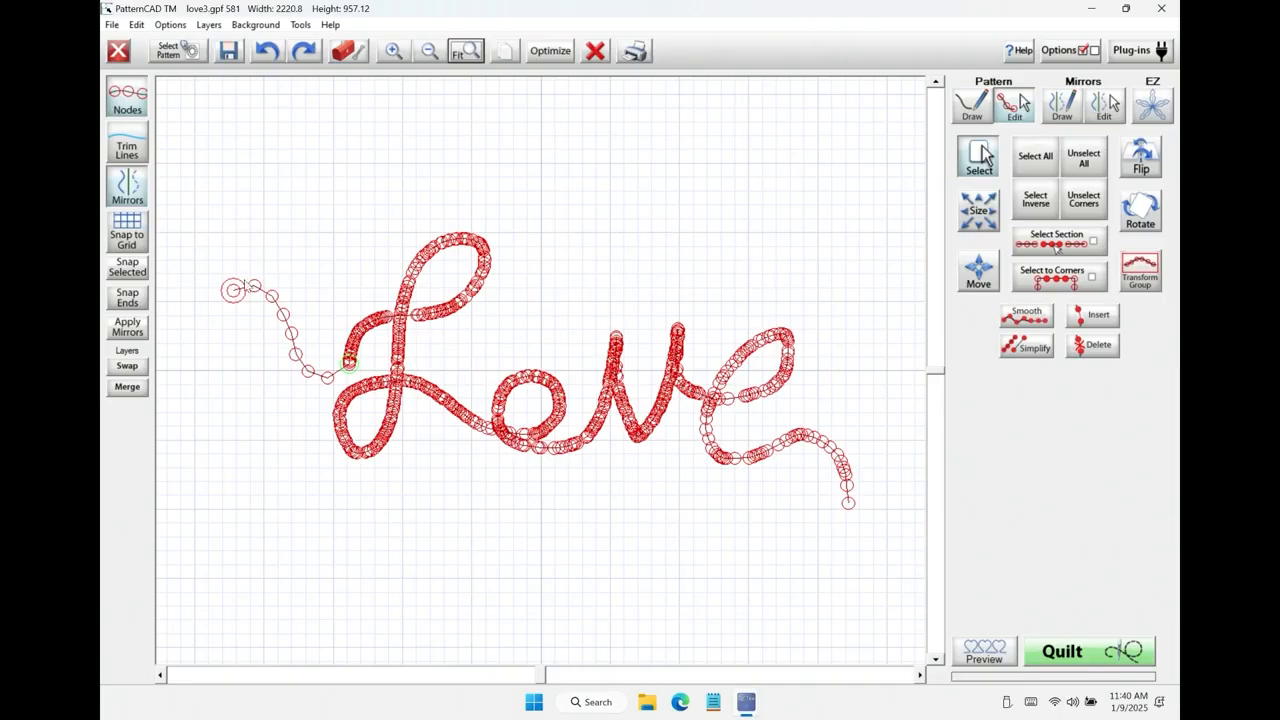
{"action": "left_click_drag", "start_coordinate": [213, 269], "coordinate": [360, 390]}
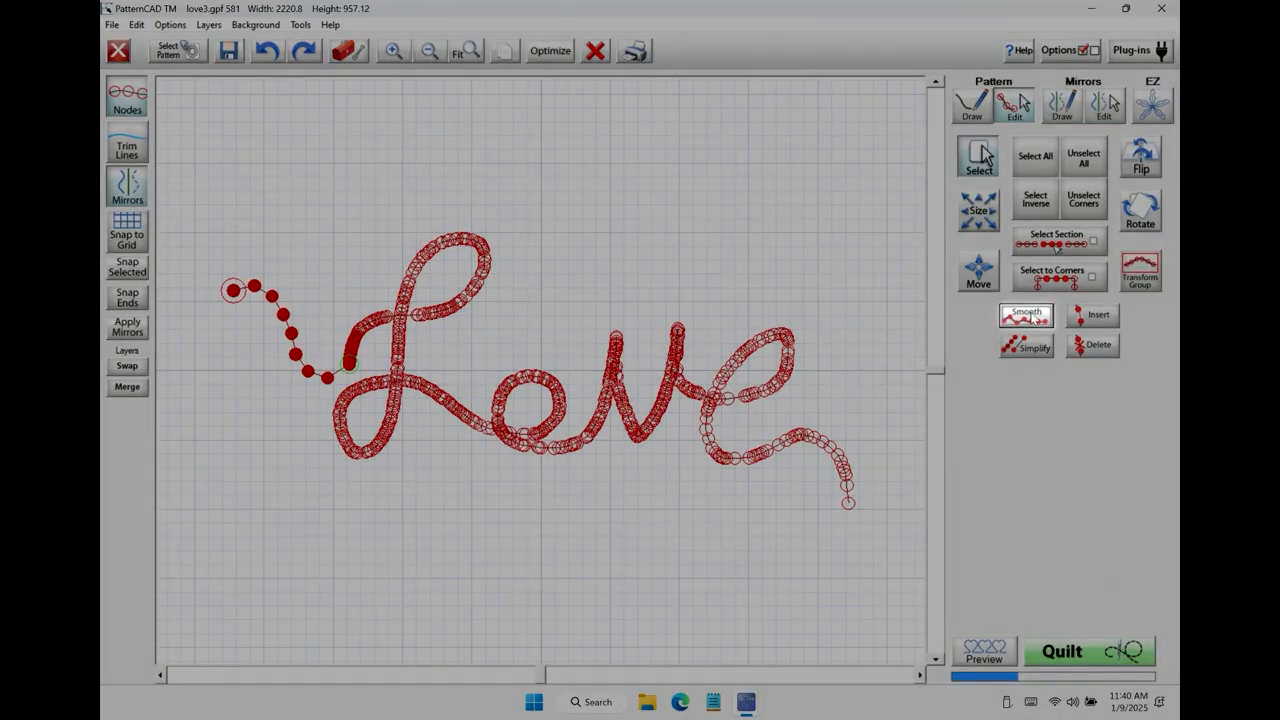
{"action": "left_click", "coordinate": [1030, 314]}
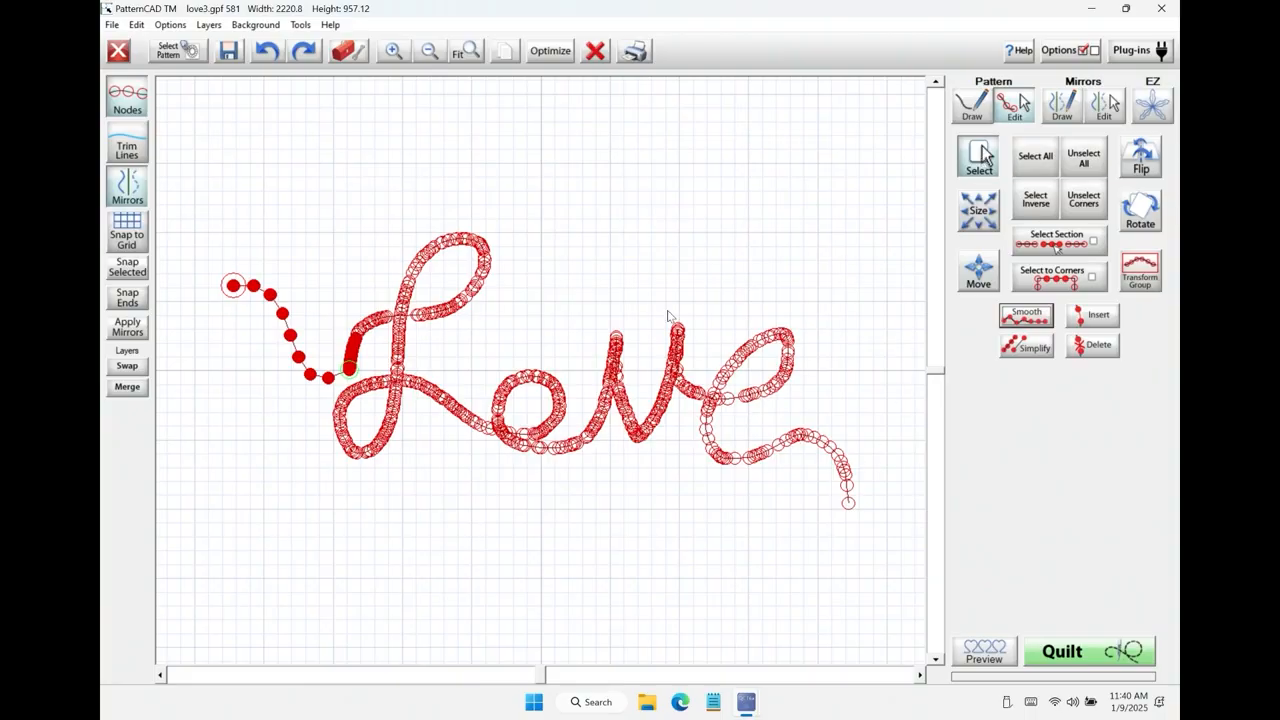
{"action": "left_click", "coordinate": [1083, 158]}
Try drawing a freehand stroke from the tail end of the e with Continuous Lines turned on.
{"action": "left_click", "coordinate": [972, 104]}
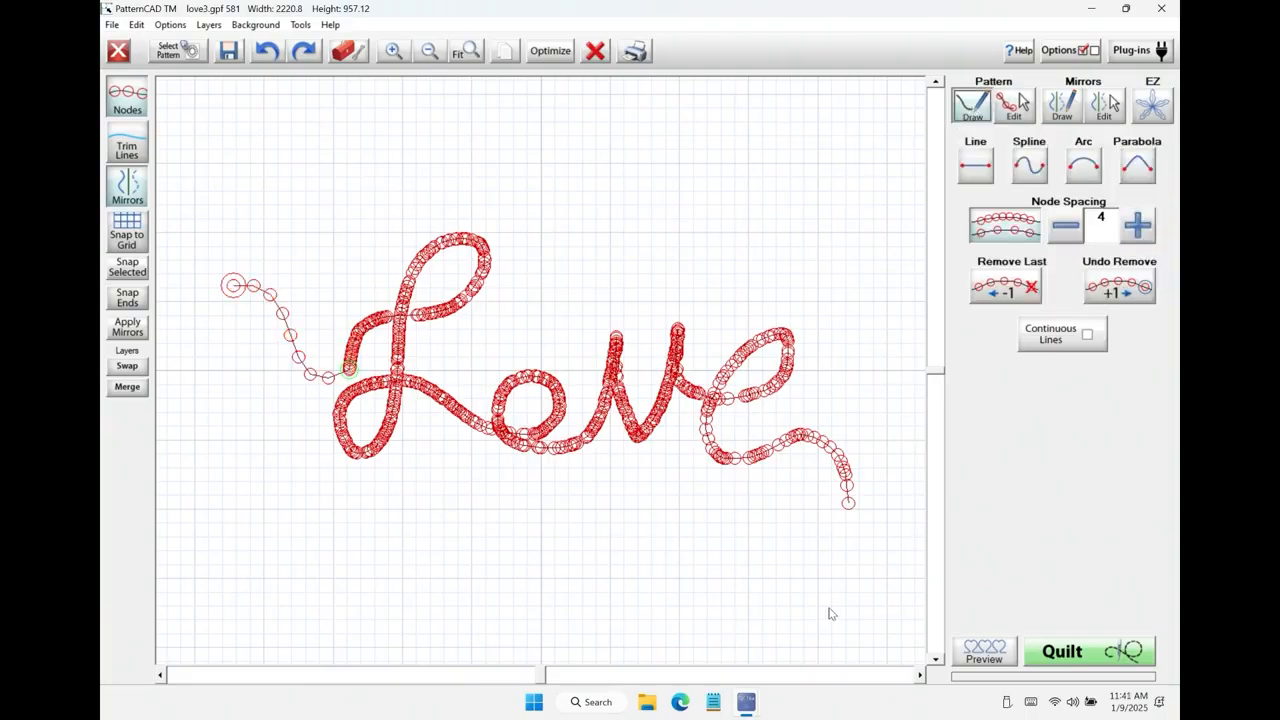
{"action": "left_click", "coordinate": [1088, 337]}
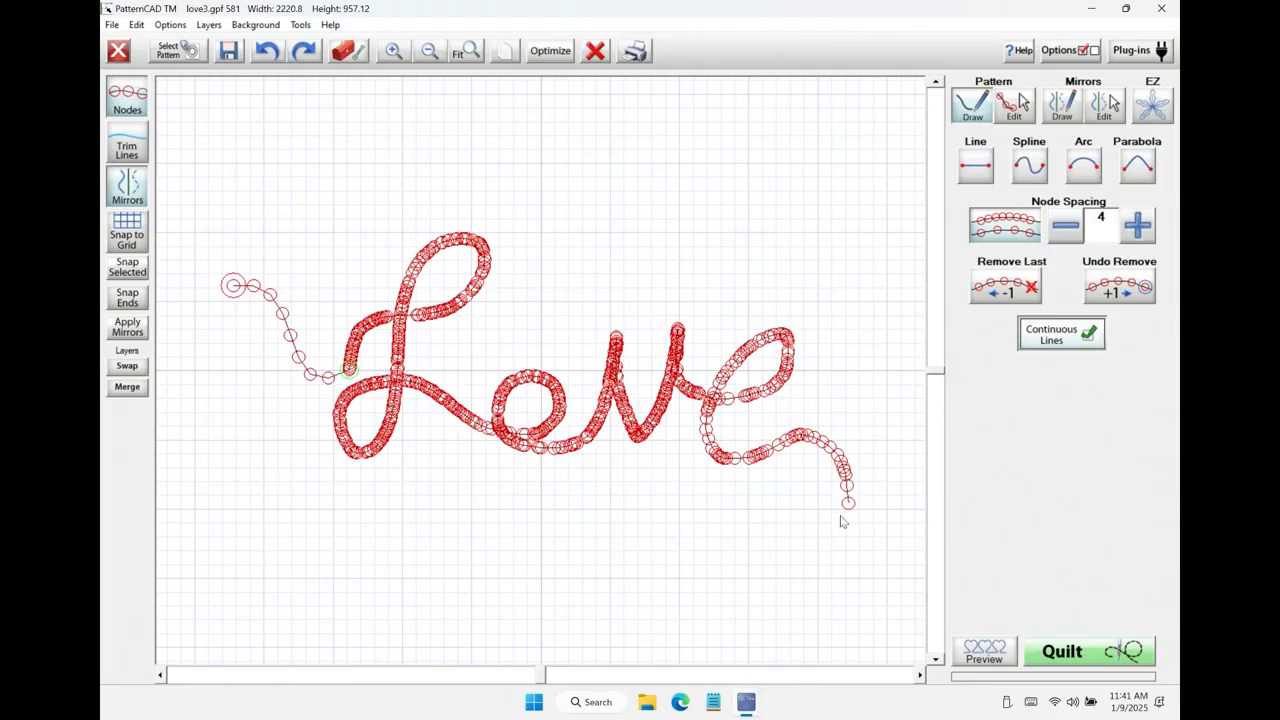
{"action": "left_click_drag", "start_coordinate": [846, 506], "coordinate": [825, 523]}
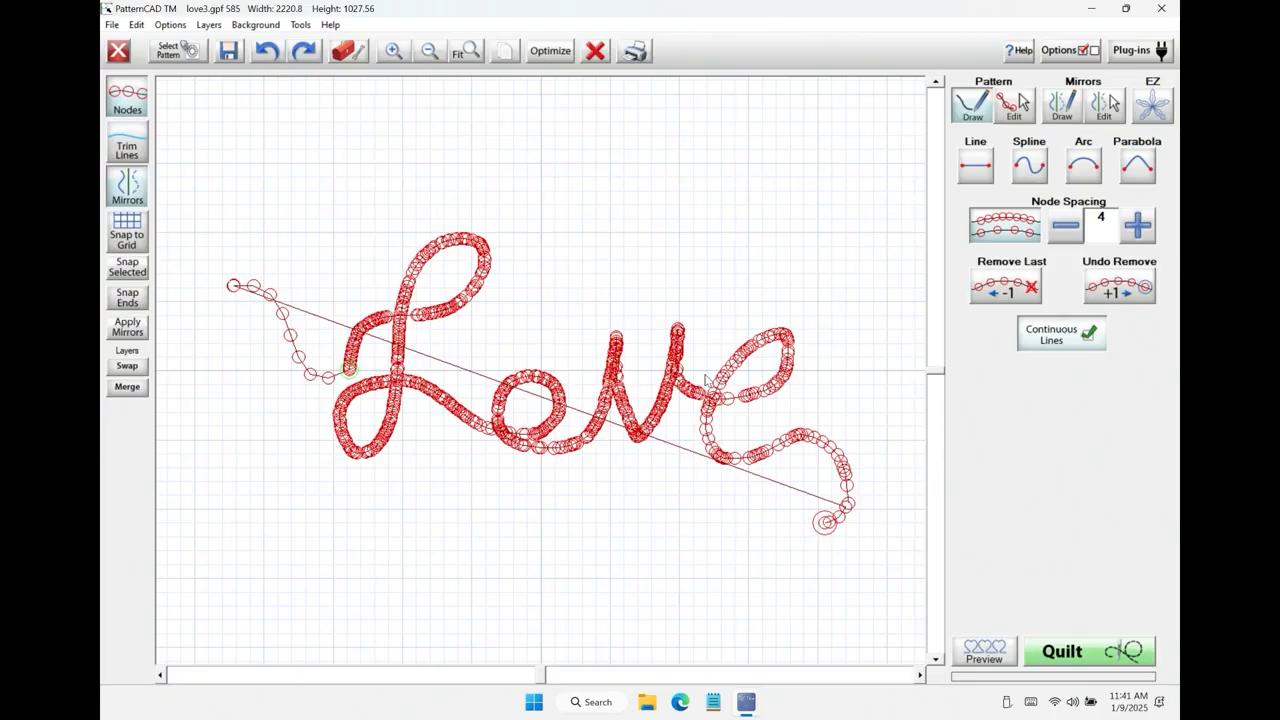
{"action": "left_click", "coordinate": [268, 50]}
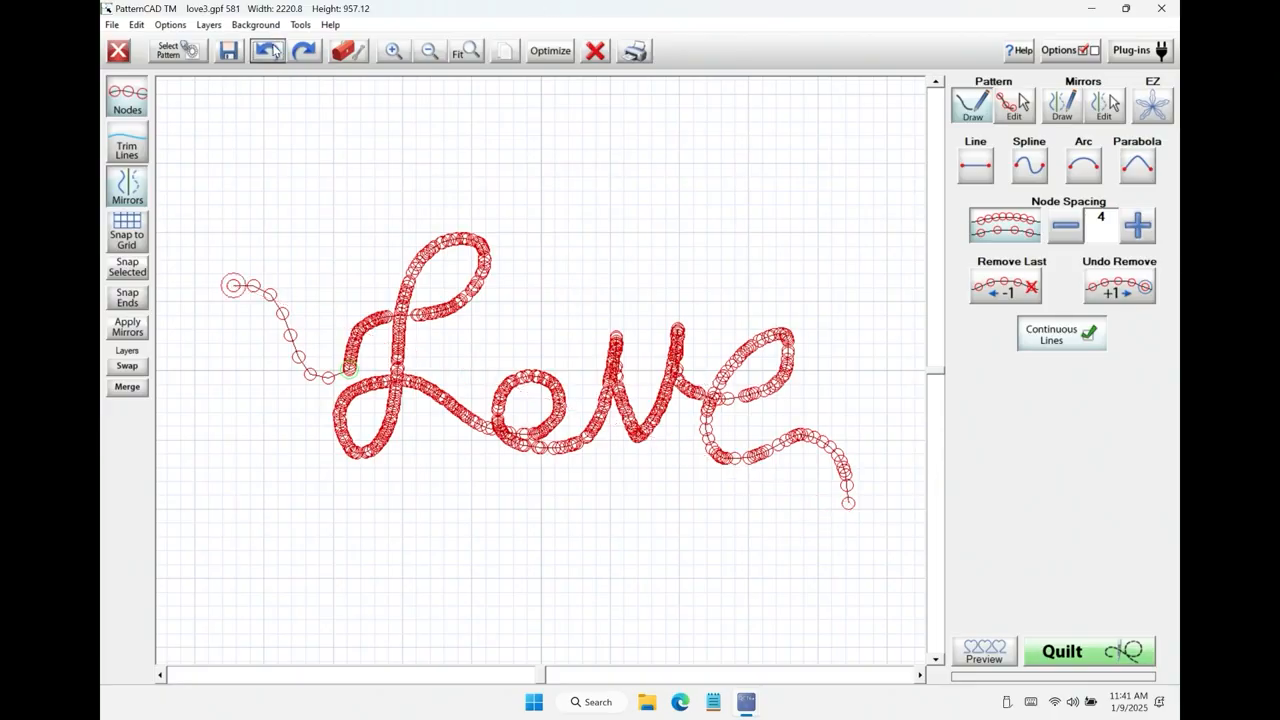
{"action": "left_click", "coordinate": [1096, 338]}
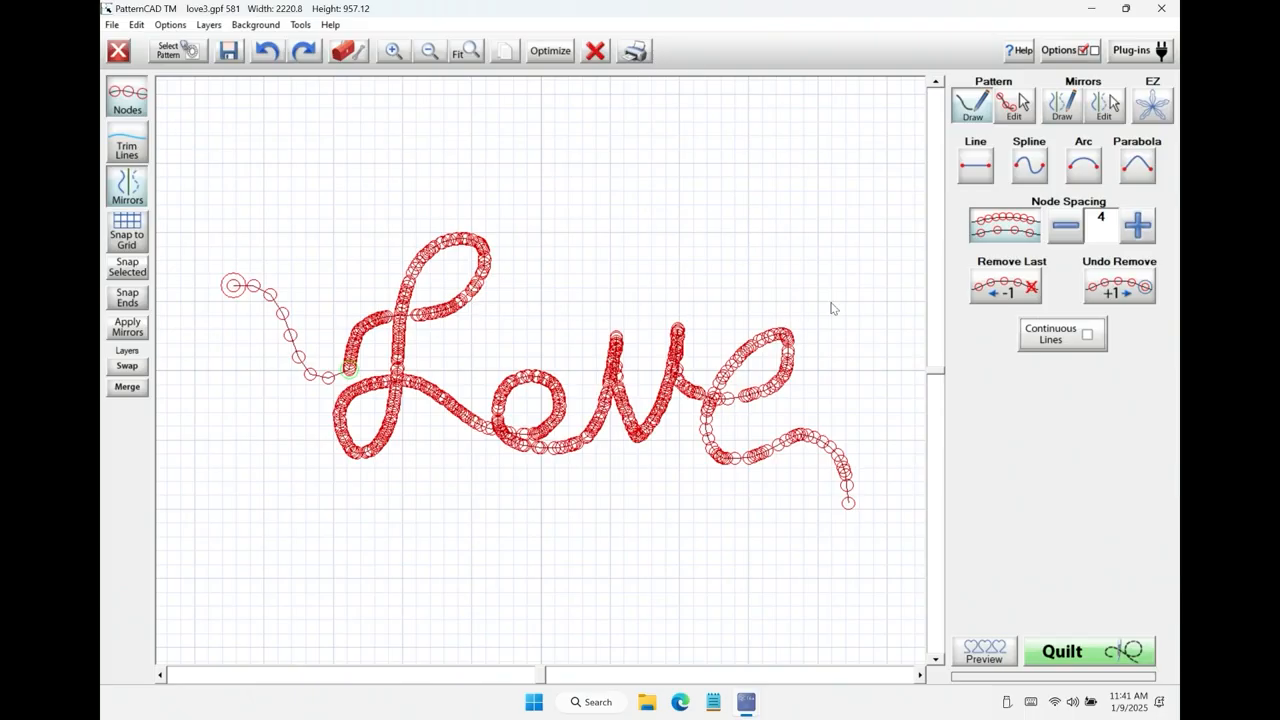
Draw a freehand loop from the tail of the e rising to about the lead-in's height, and snap the joining nodes together.
{"action": "mouse_move", "coordinate": [848, 508]}
{"action": "left_mouse_down"}
{"action": "mouse_move", "coordinate": [812, 508]}
{"action": "mouse_move", "coordinate": [822, 432]}
{"action": "mouse_move", "coordinate": [897, 303]}
{"action": "left_mouse_up"}
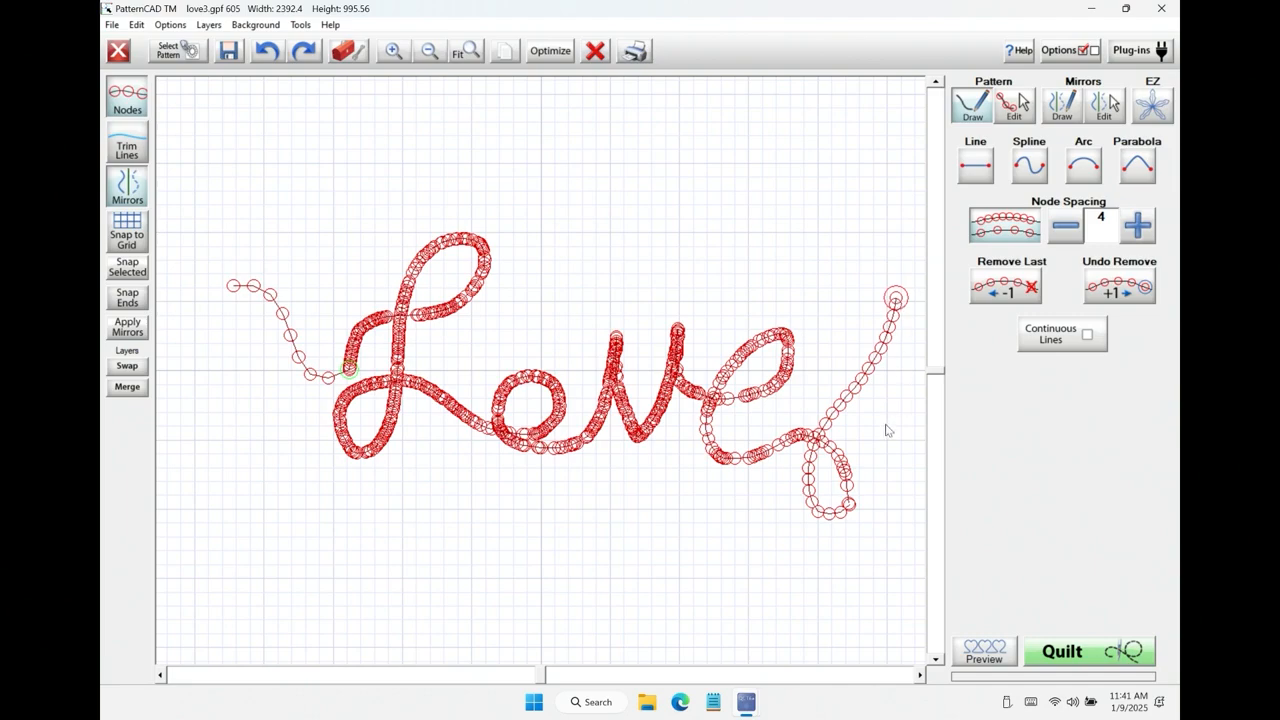
{"action": "left_click", "coordinate": [1027, 110]}
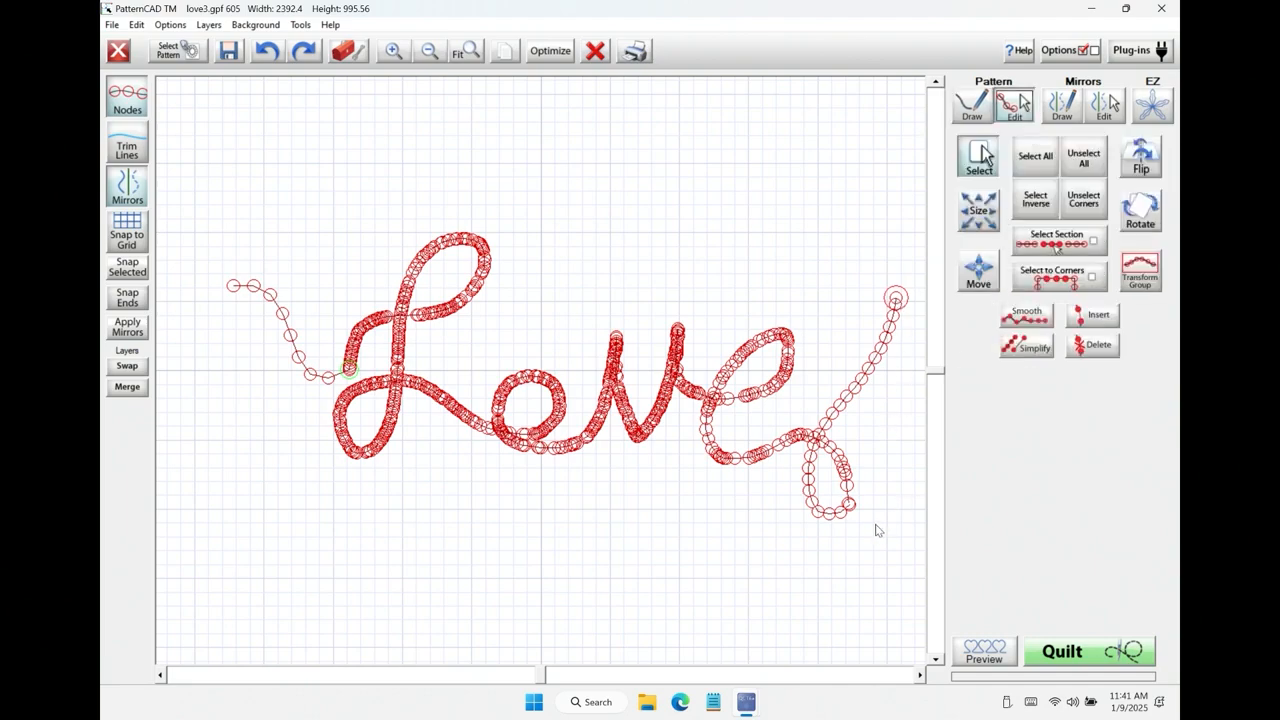
{"action": "left_click", "coordinate": [858, 508]}
{"action": "left_click", "coordinate": [127, 281]}
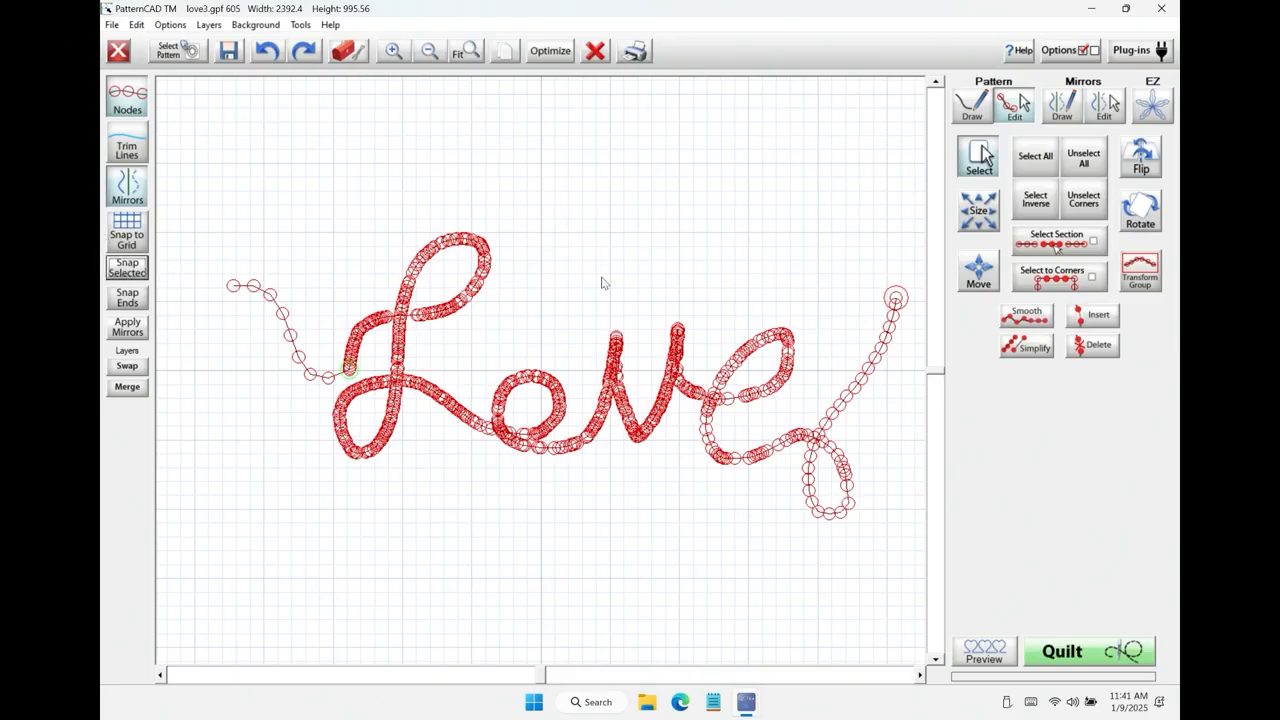
Smooth the lower nodes of the loop after the e, clear the selection, and check the pattern in the panto preview.
{"action": "left_click_drag", "start_coordinate": [777, 546], "coordinate": [888, 455]}
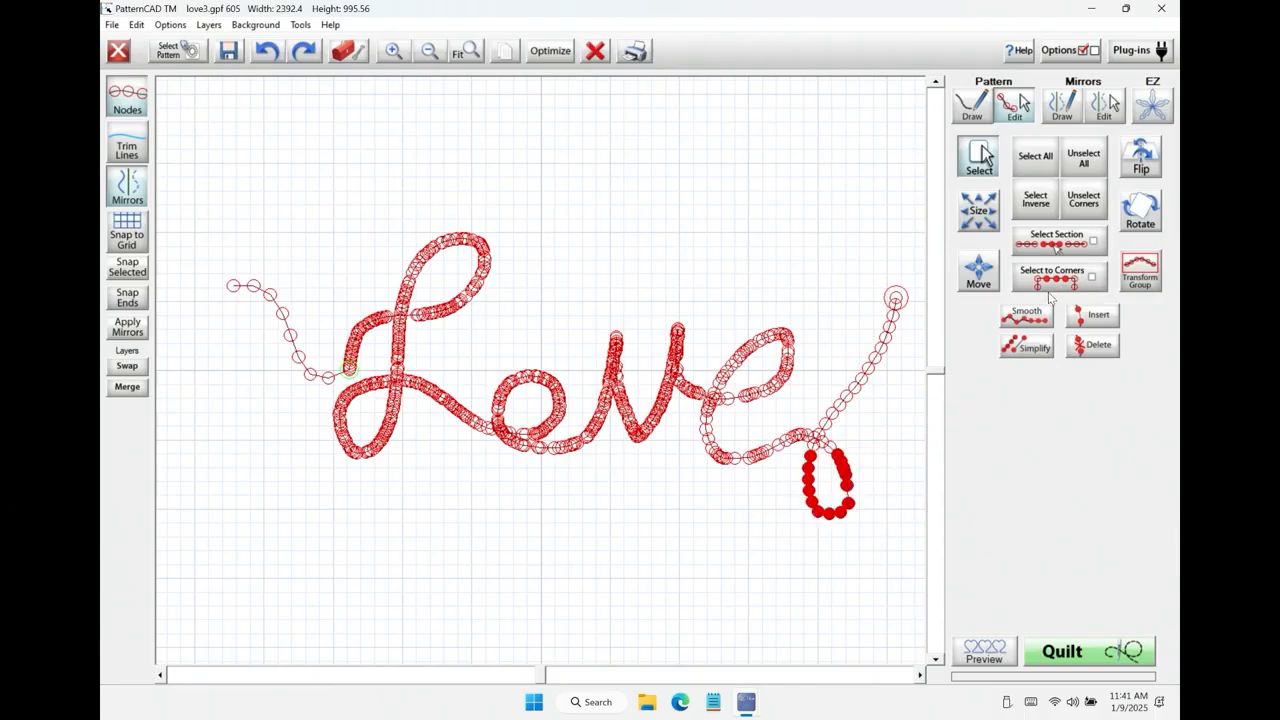
{"action": "left_click", "coordinate": [1026, 316]}
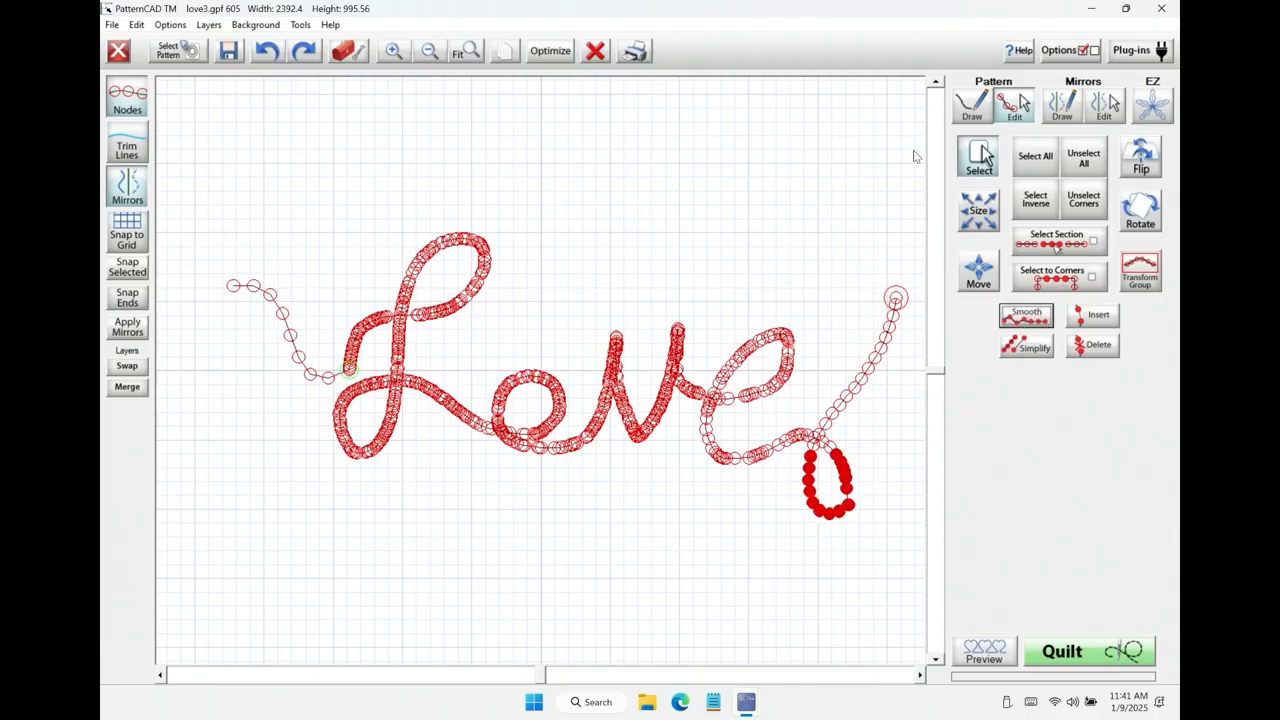
{"action": "left_click", "coordinate": [1083, 158]}
{"action": "left_click", "coordinate": [980, 652]}
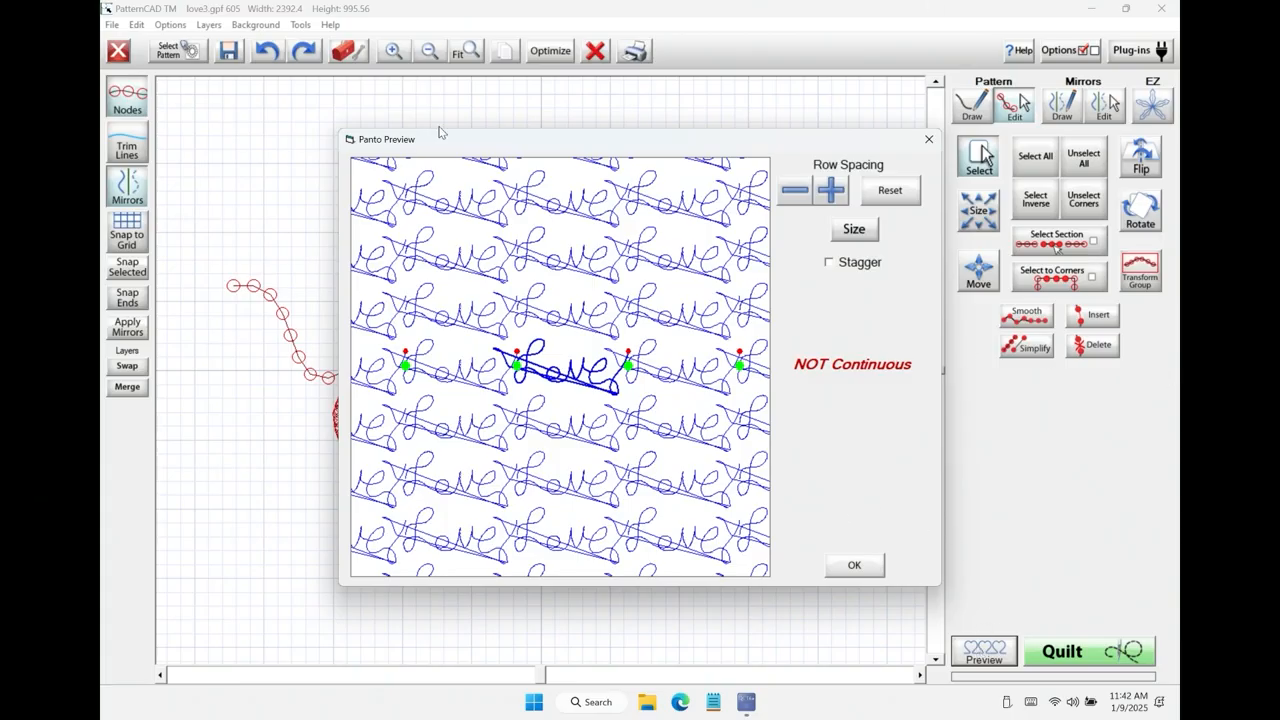
{"action": "left_click", "coordinate": [852, 566]}
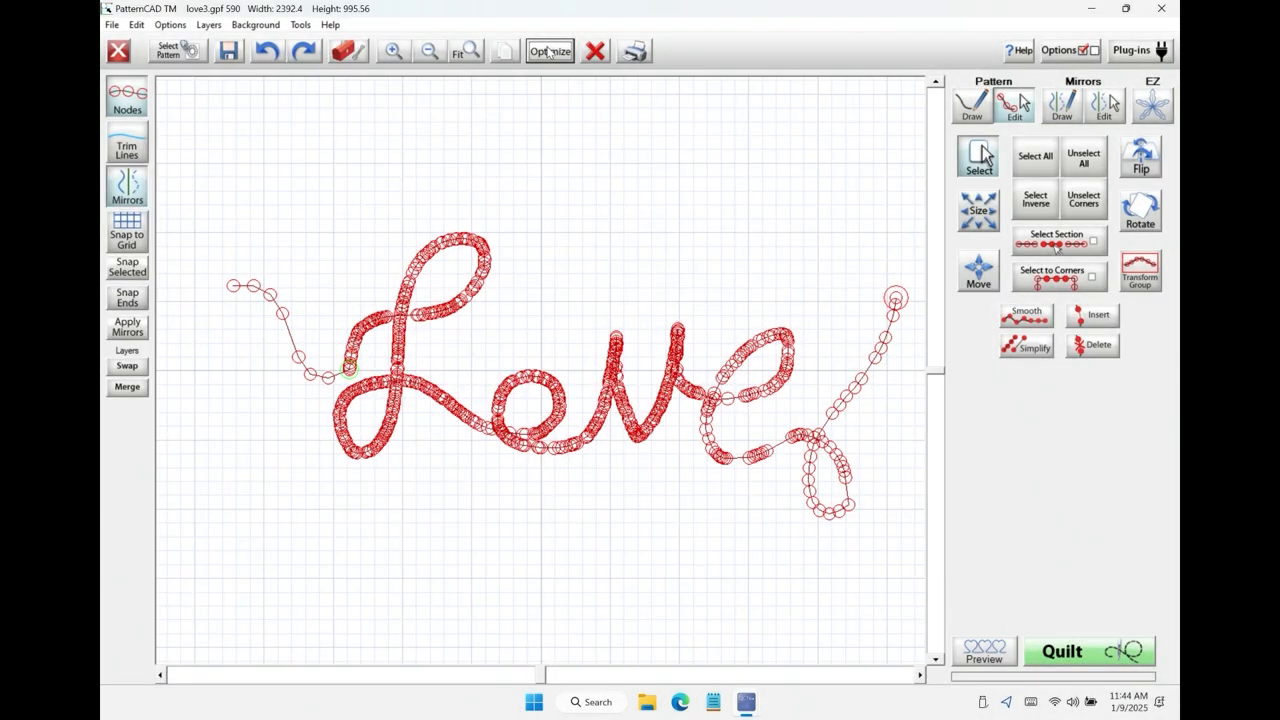
Open the pattern's optimization, step through sections 1 to 3 individually, and turn all section numbers back on.
{"action": "left_click", "coordinate": [549, 52]}
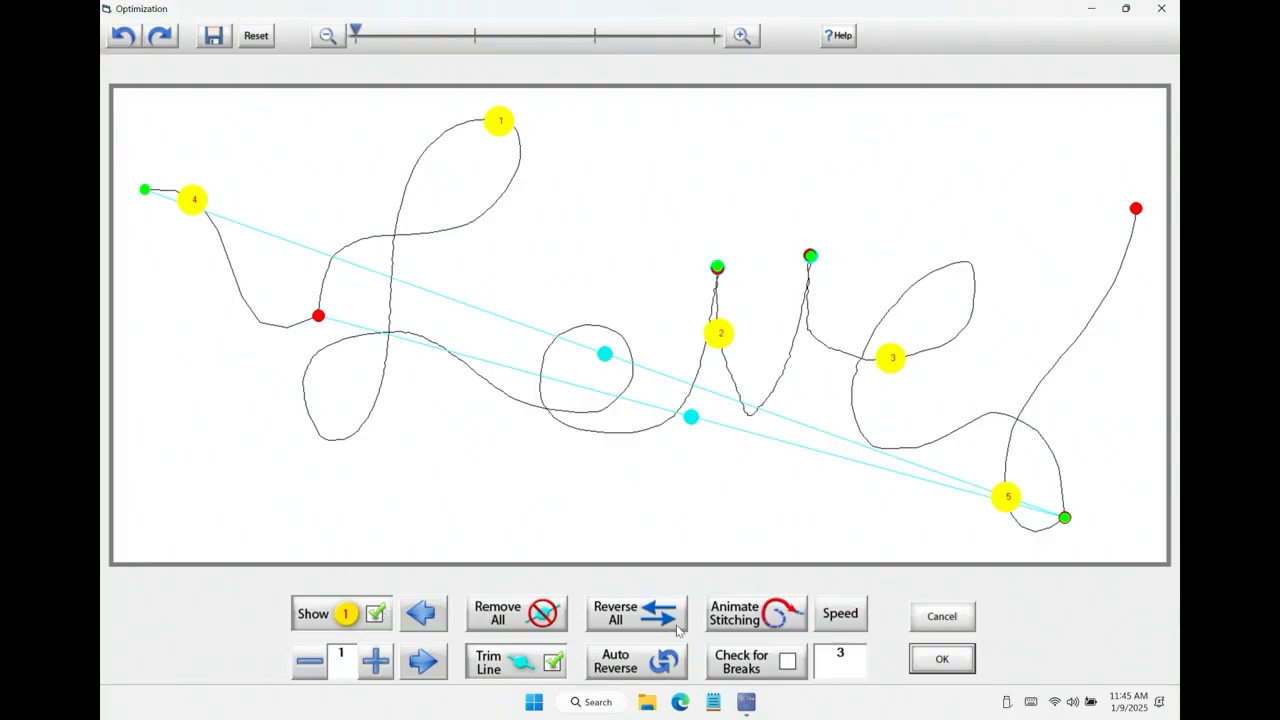
{"action": "left_click", "coordinate": [380, 620]}
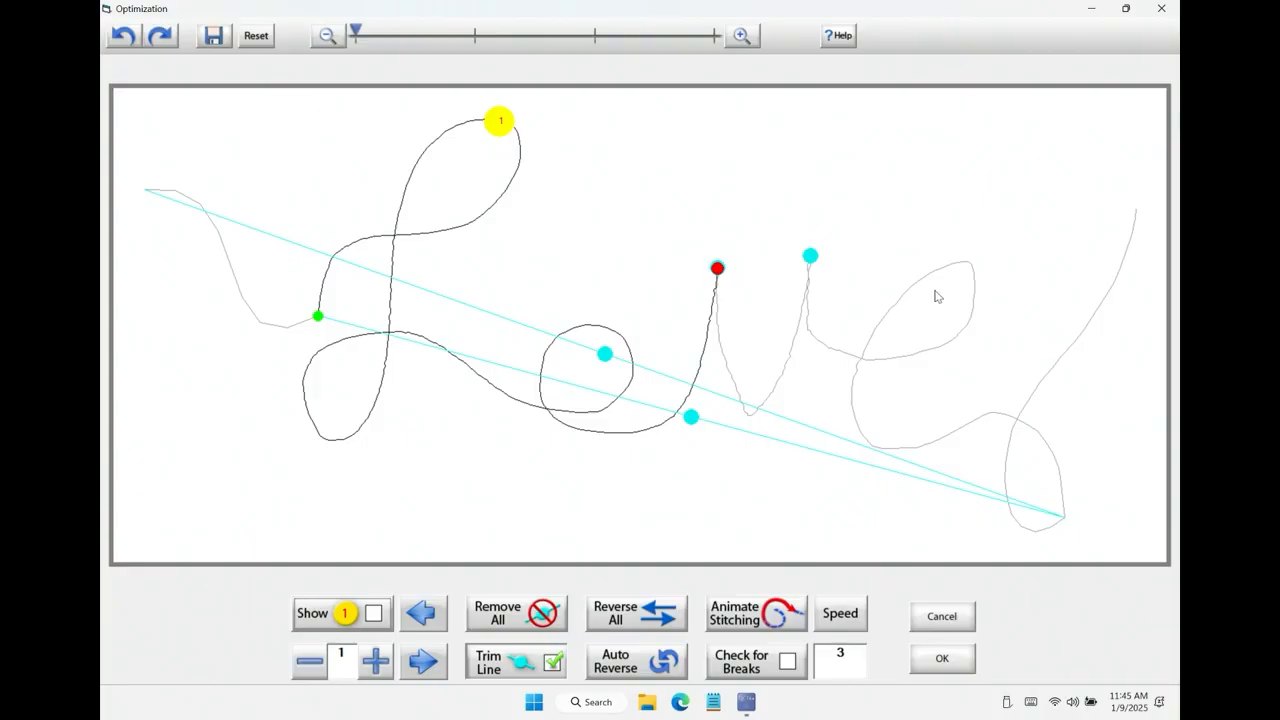
{"action": "left_click", "coordinate": [425, 668]}
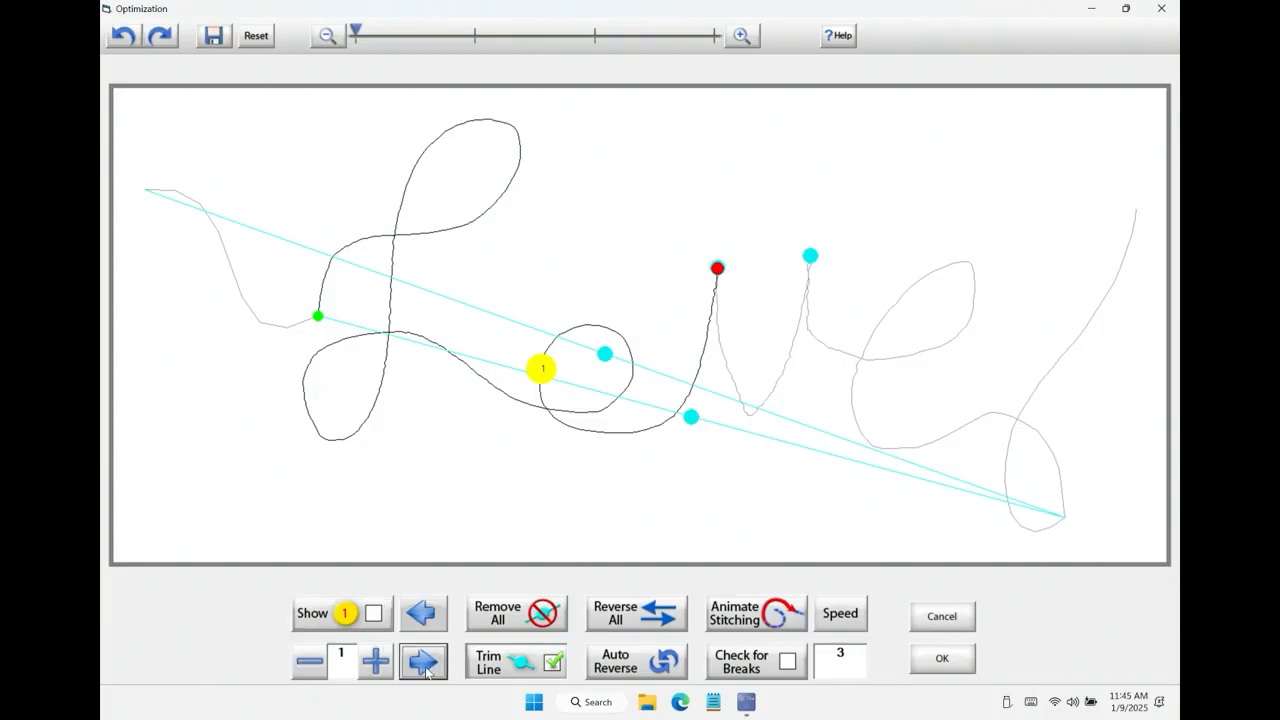
{"action": "left_click", "coordinate": [379, 666]}
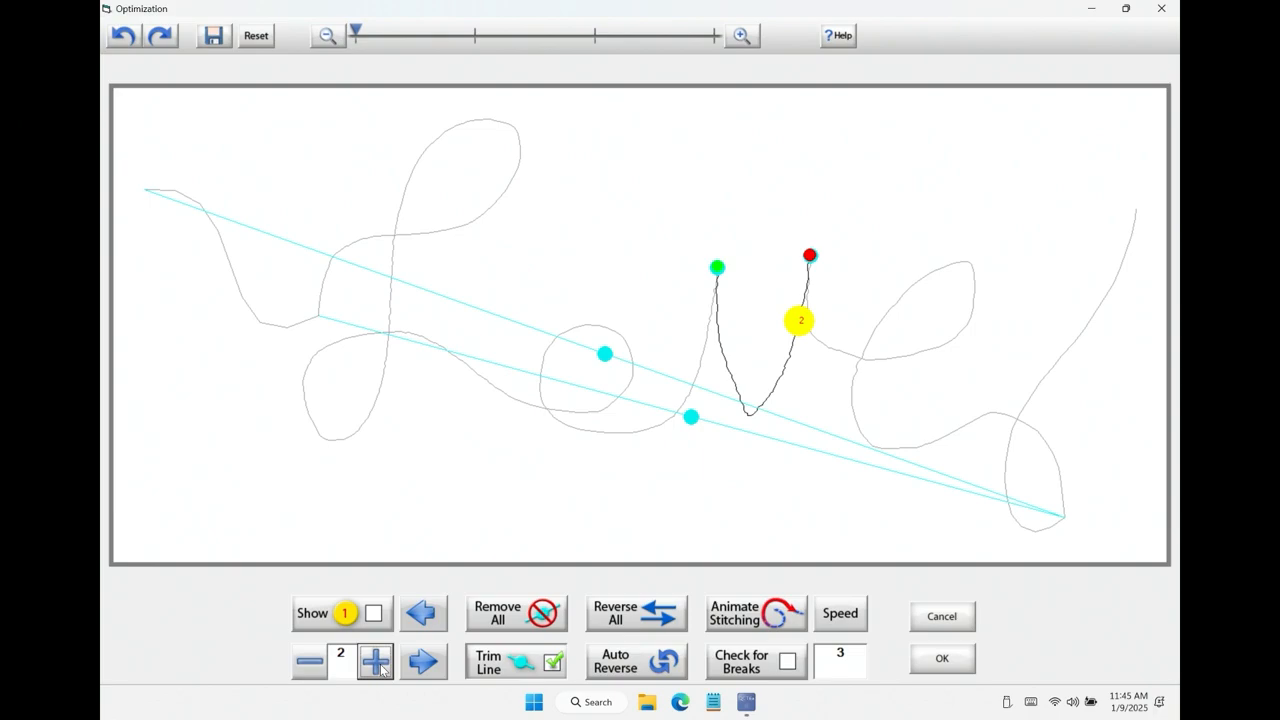
{"action": "left_click", "coordinate": [378, 666]}
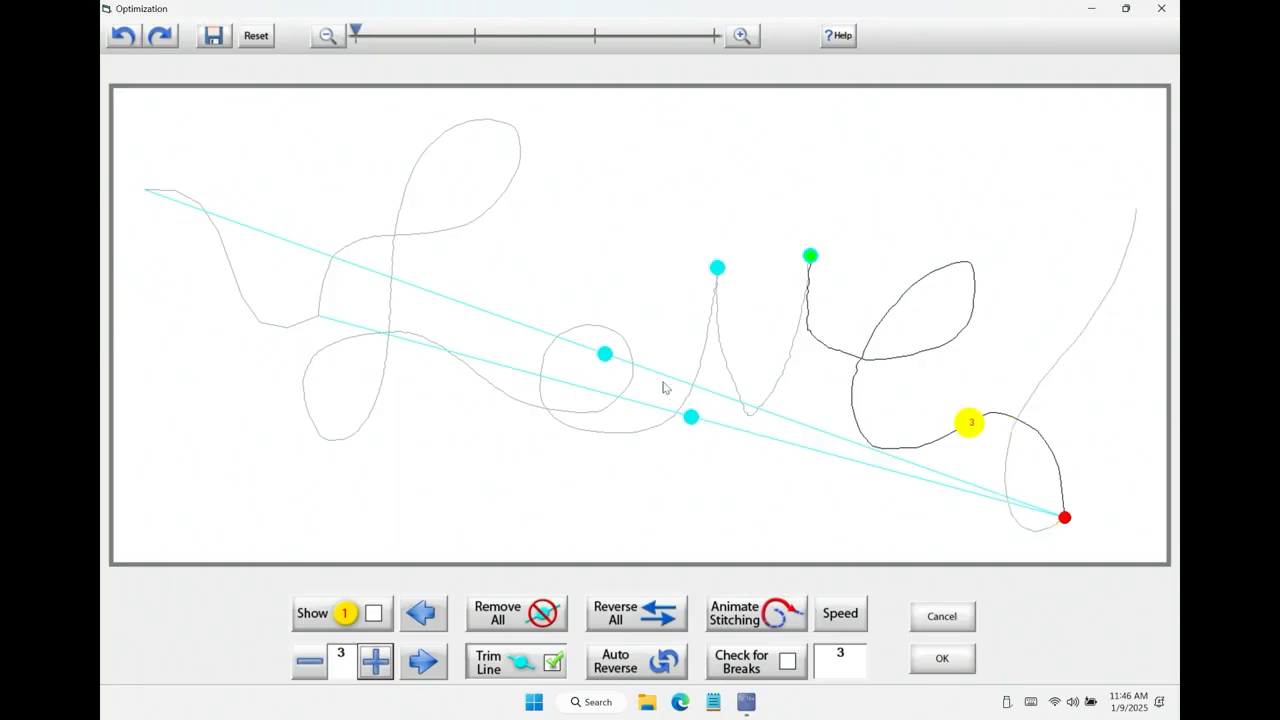
{"action": "left_click", "coordinate": [310, 662]}
{"action": "left_click", "coordinate": [310, 662]}
{"action": "left_click", "coordinate": [375, 615]}
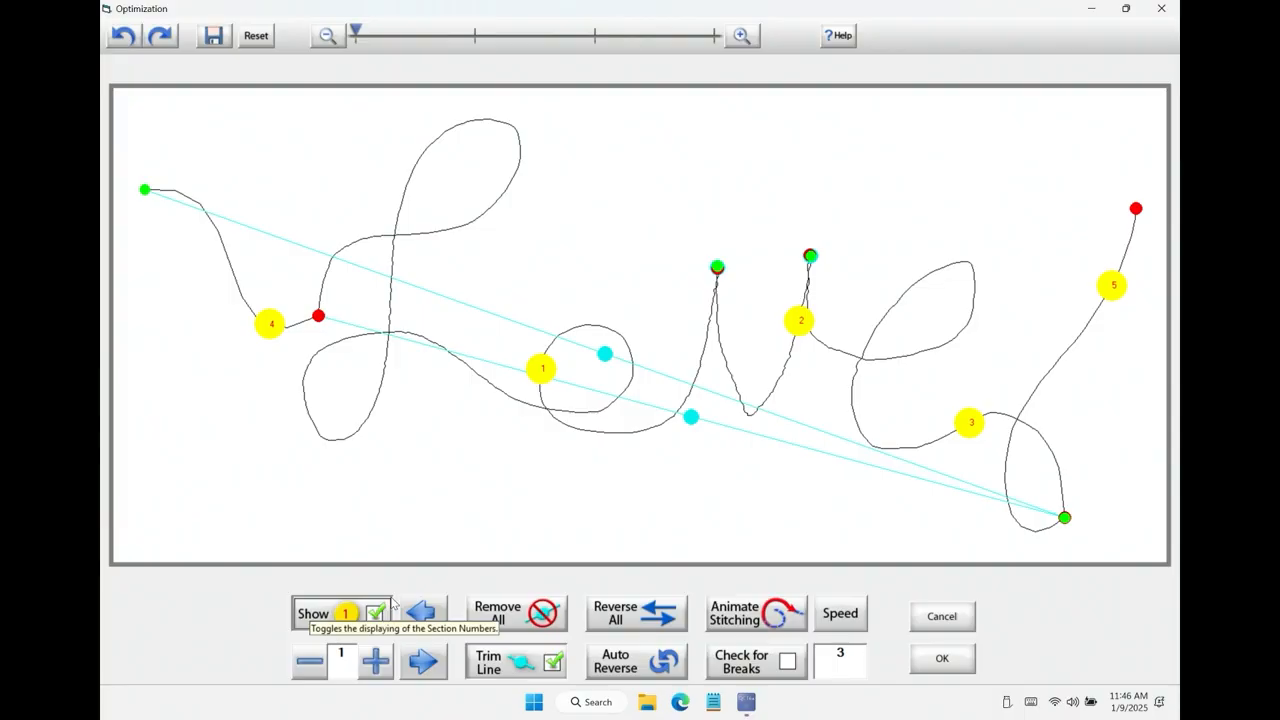
Try removing all trim lines from the pattern, and undo the removal.
{"action": "left_click", "coordinate": [551, 663]}
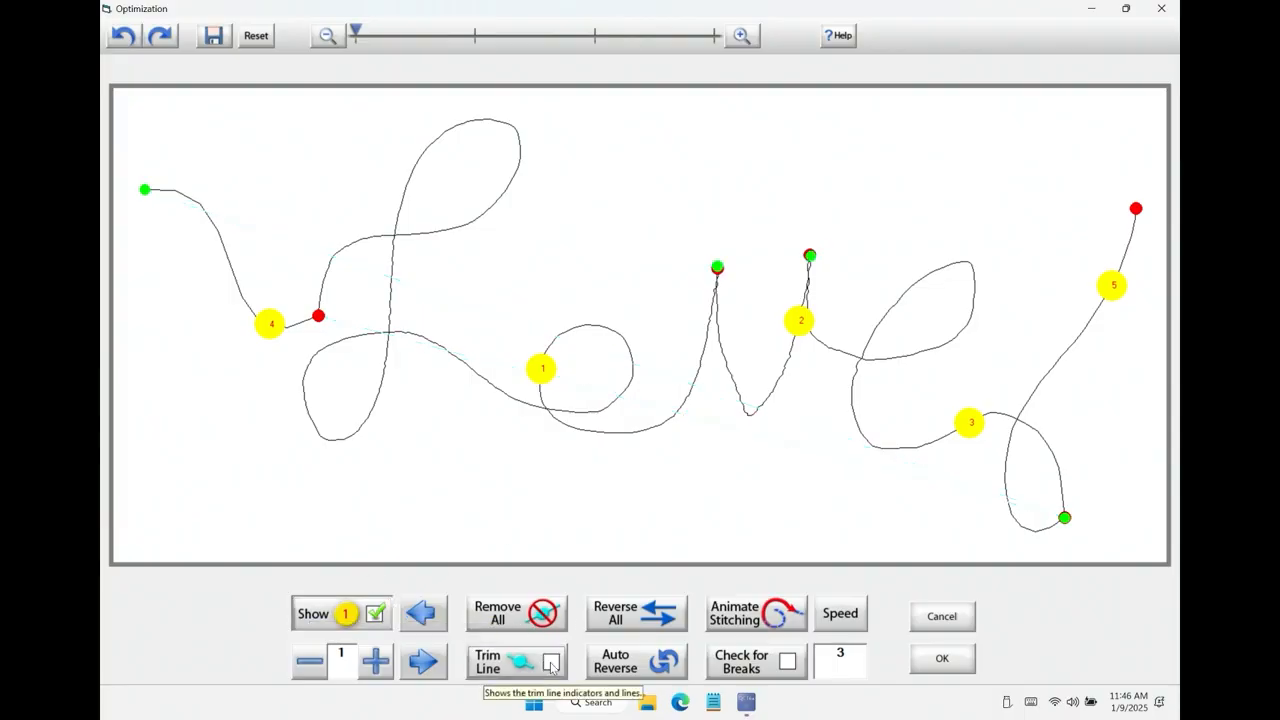
{"action": "left_click", "coordinate": [551, 664]}
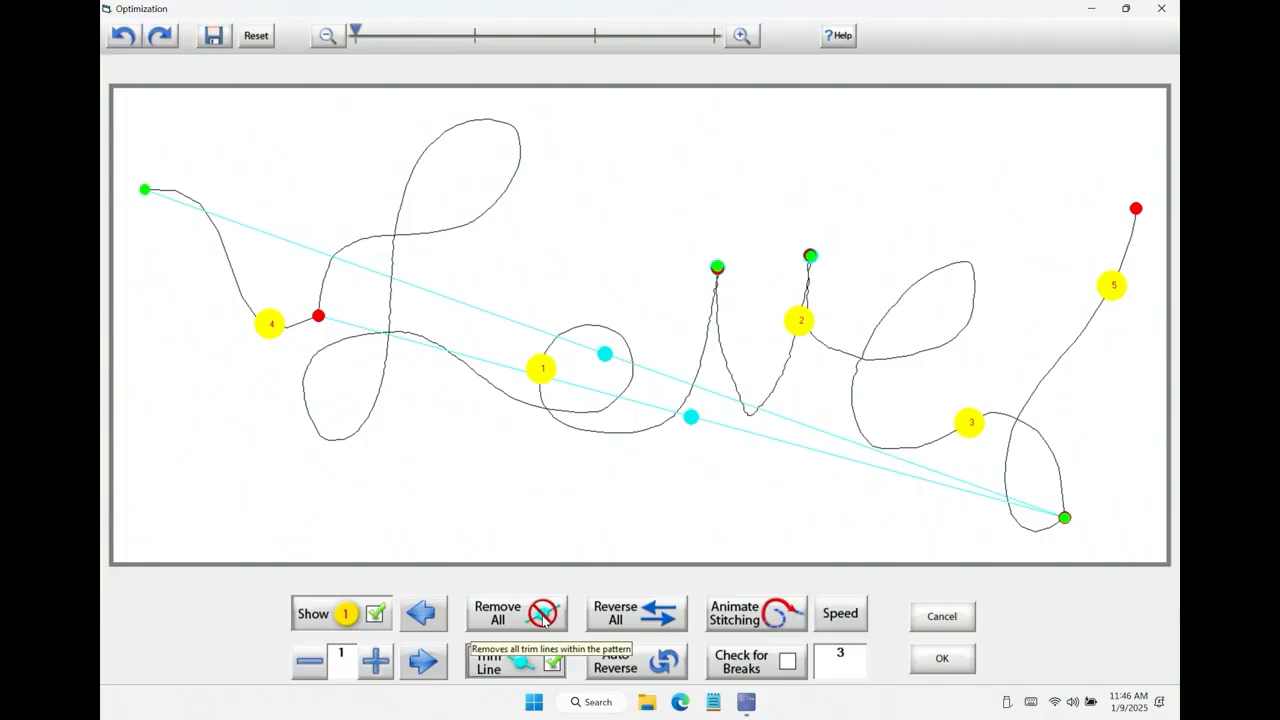
{"action": "left_click", "coordinate": [543, 617]}
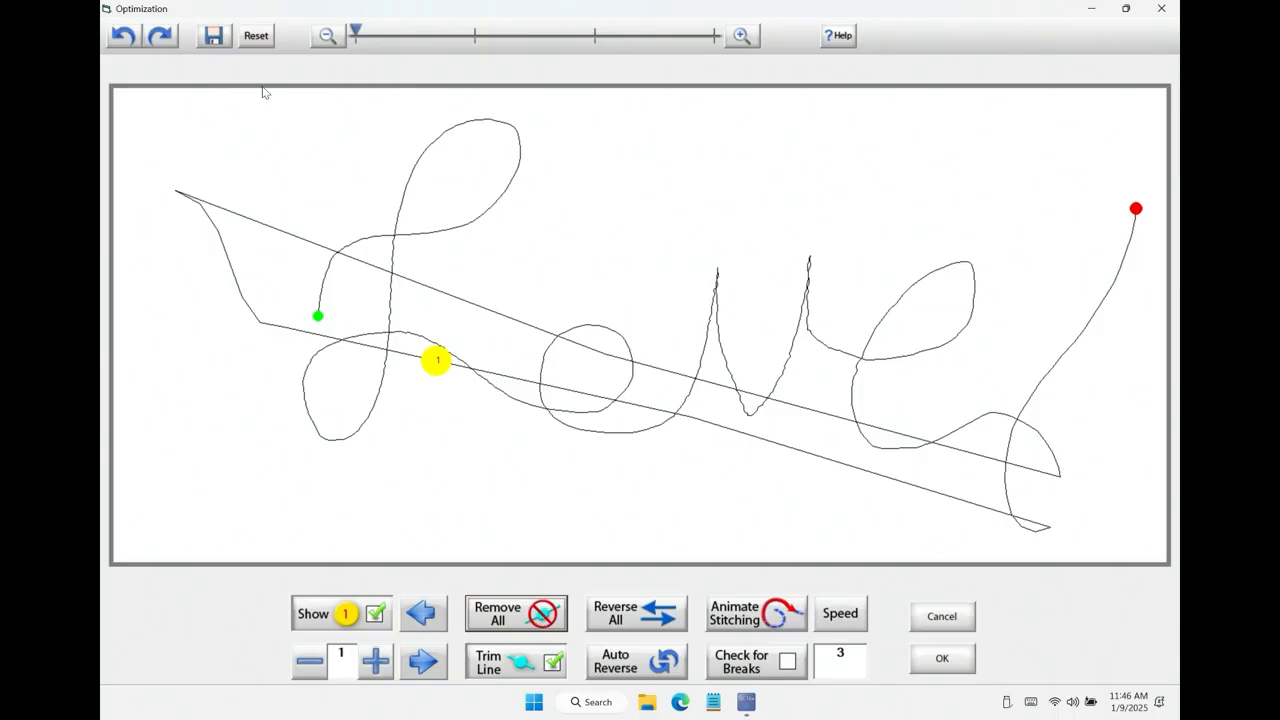
{"action": "left_click", "coordinate": [123, 38]}
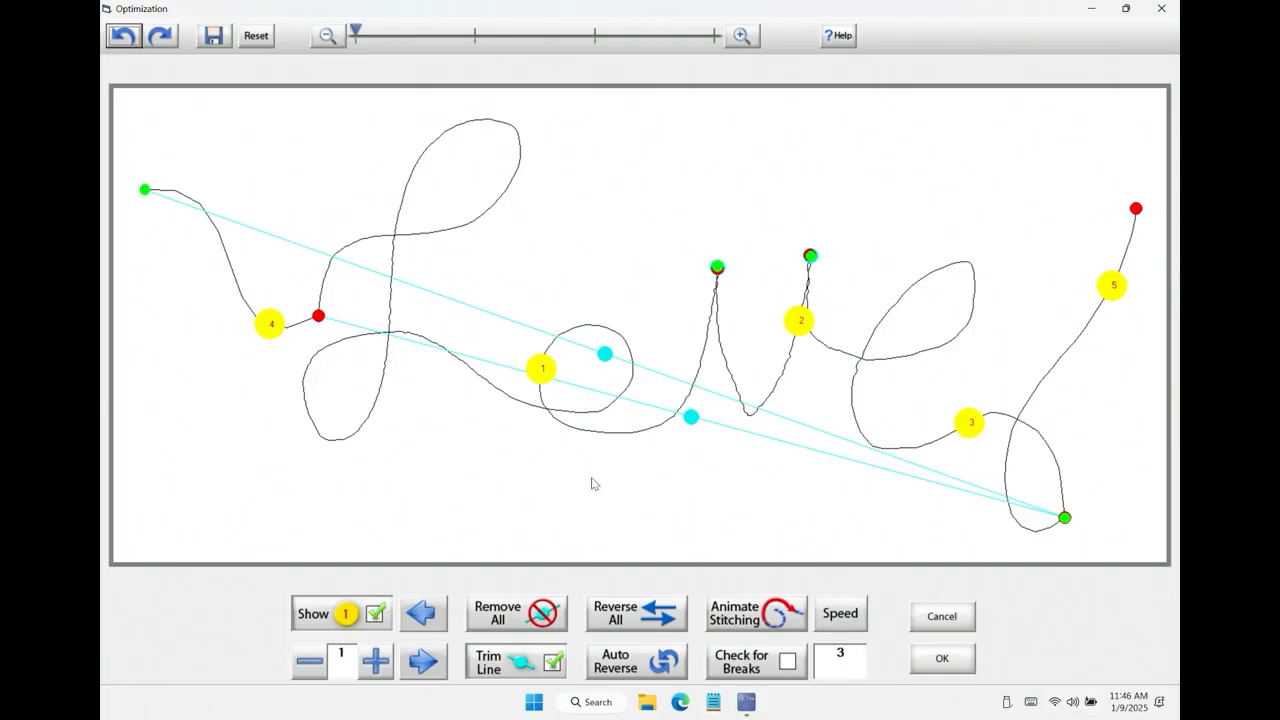
Try Reverse All and Auto Reverse on the sections' stitching directions, and play the stitching animation.
{"action": "left_click", "coordinate": [641, 620]}
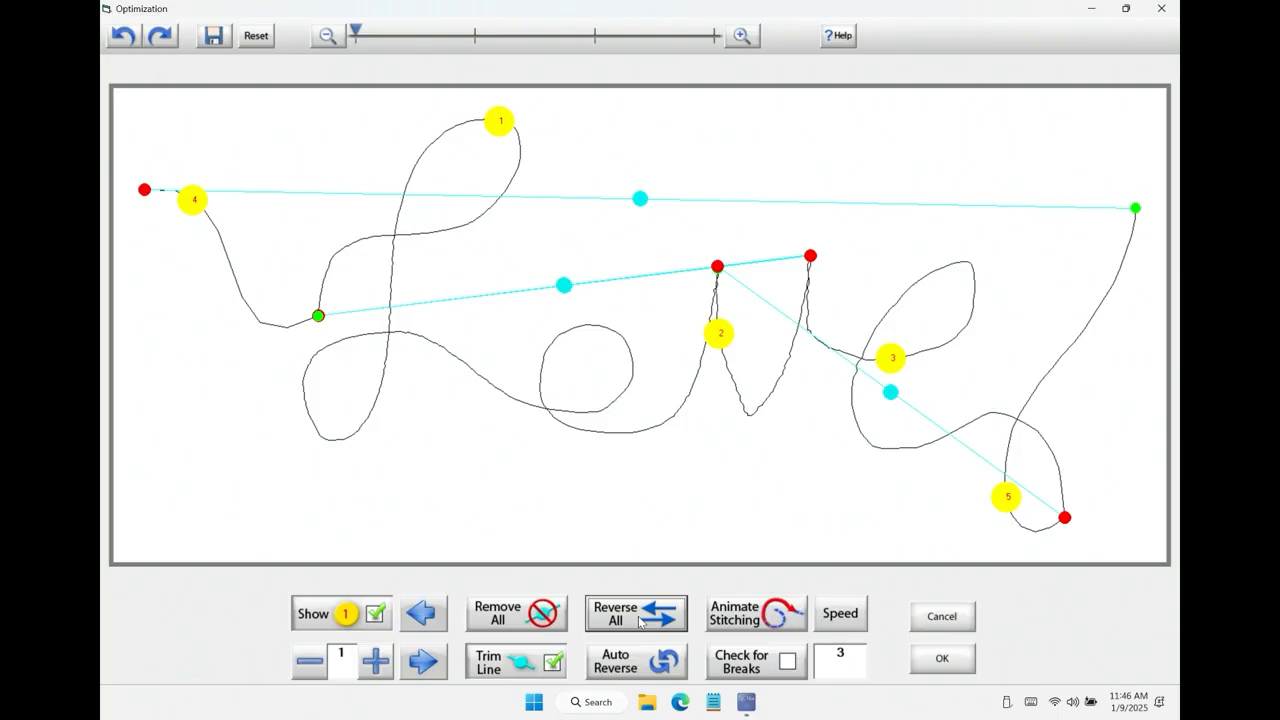
{"action": "left_click", "coordinate": [634, 656]}
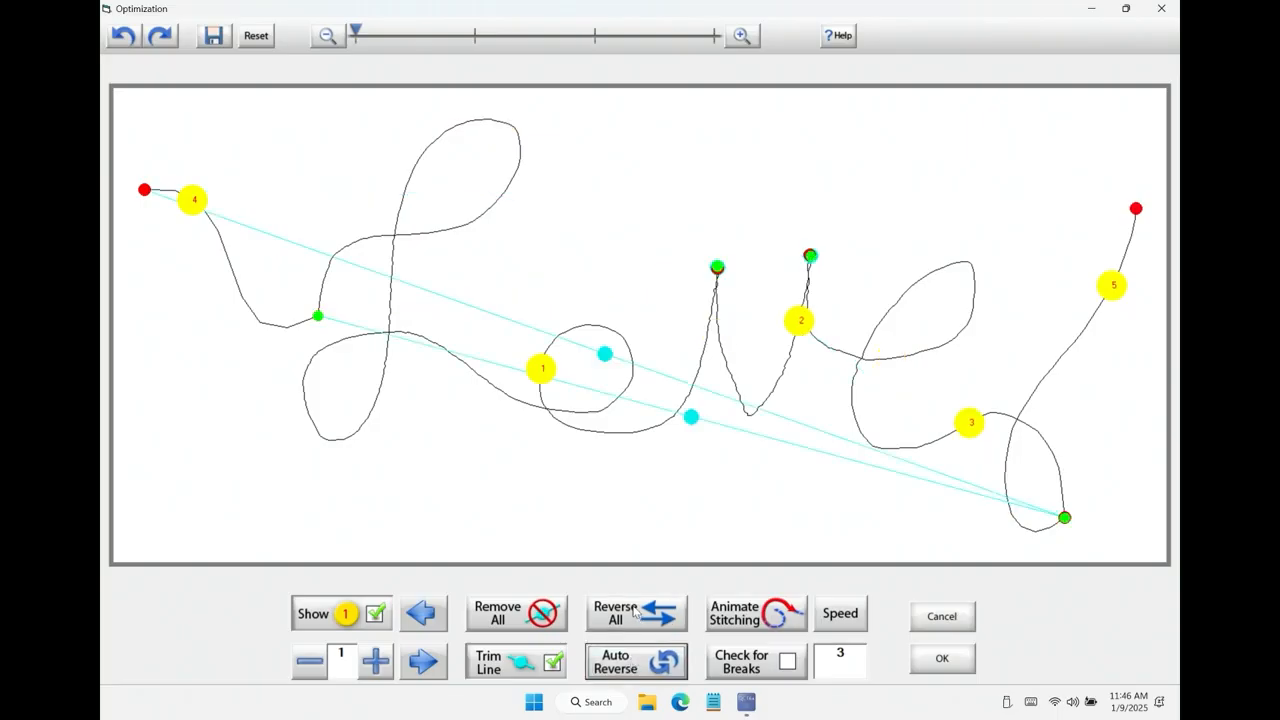
{"action": "left_click", "coordinate": [635, 614]}
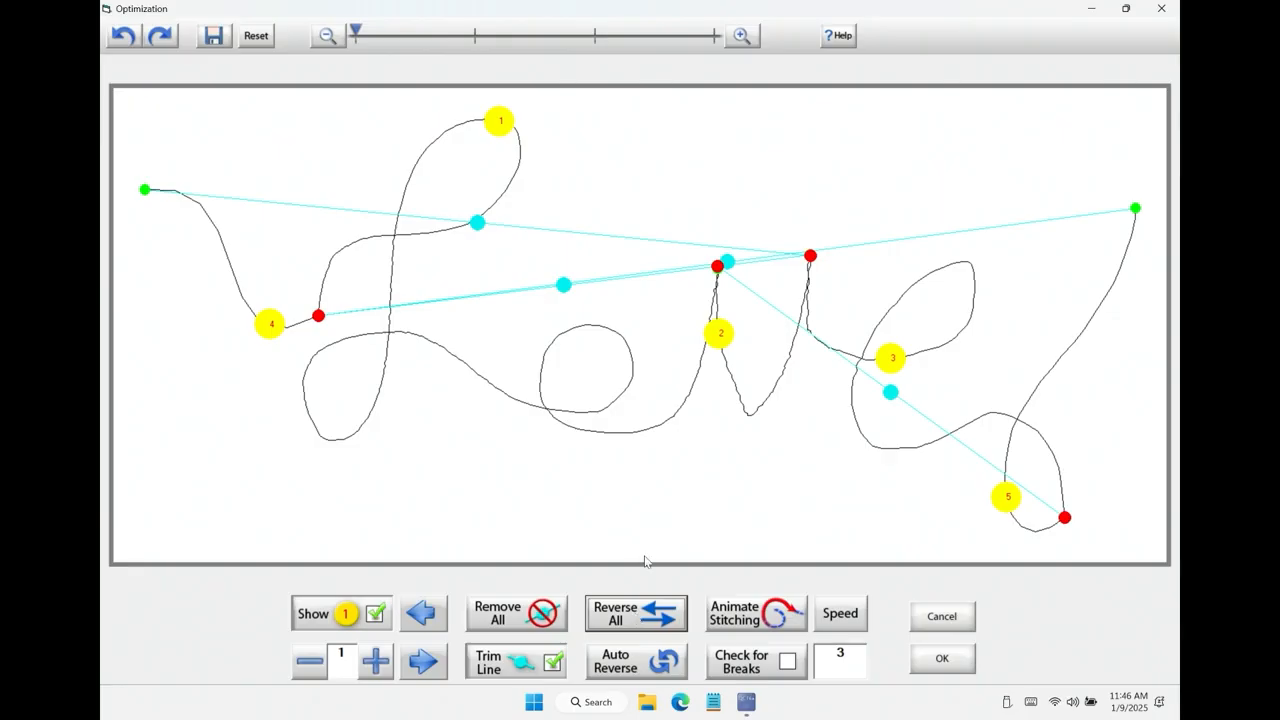
{"action": "left_click", "coordinate": [626, 626]}
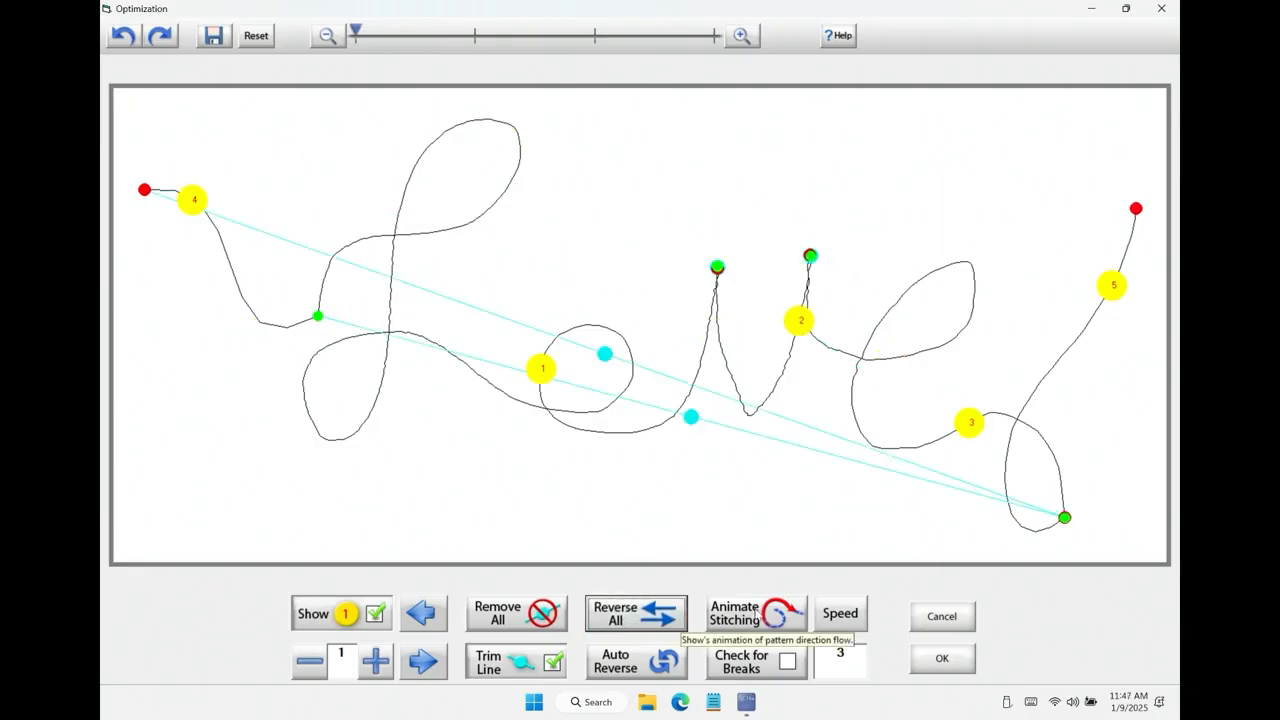
{"action": "left_click", "coordinate": [756, 614]}
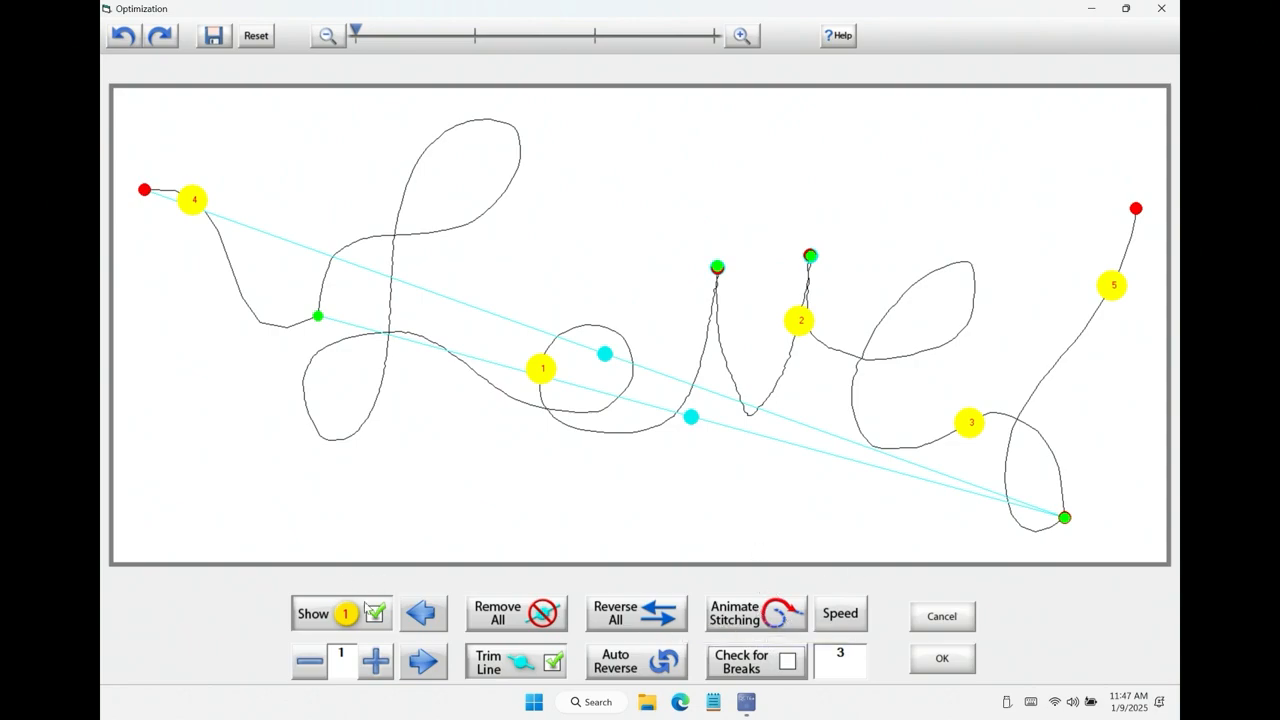
With Check for Breaks on, reverse the lead-in section and renumber the sections in order: lead-in, L and o, v, e.
{"action": "left_click", "coordinate": [788, 664]}
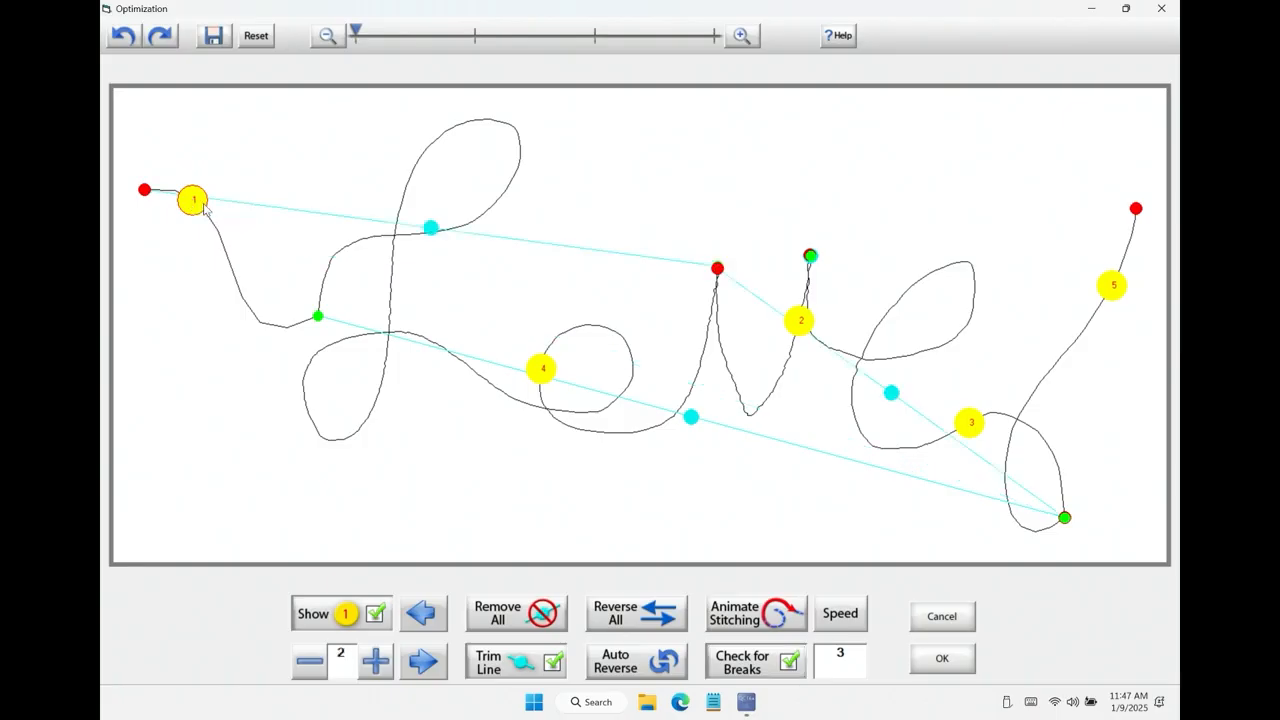
{"action": "left_click", "coordinate": [144, 191]}
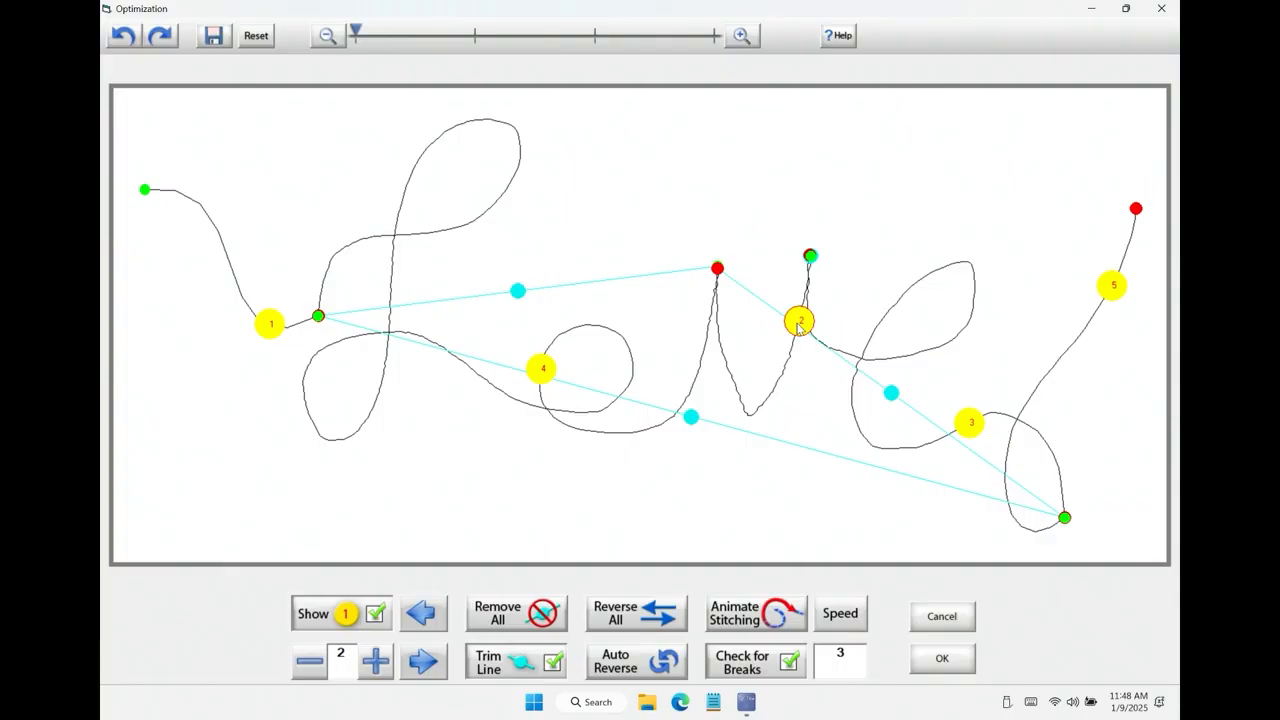
{"action": "left_click", "coordinate": [541, 372]}
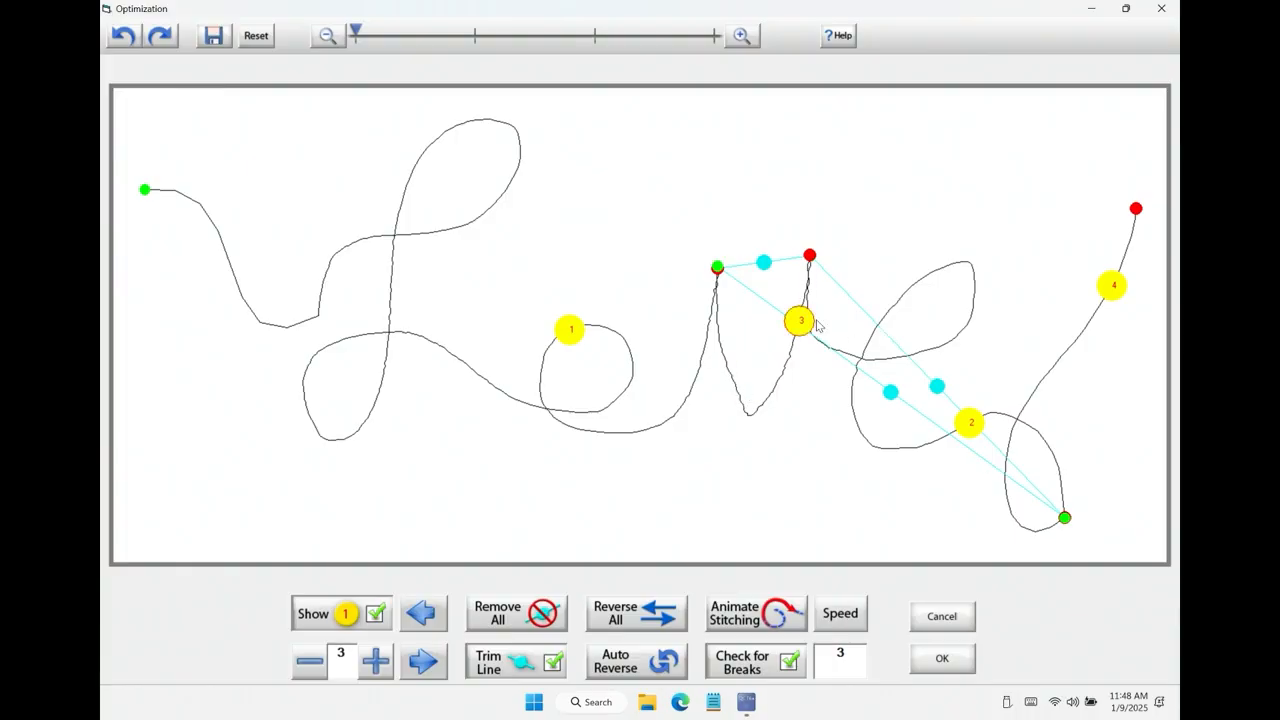
{"action": "left_click", "coordinate": [310, 662]}
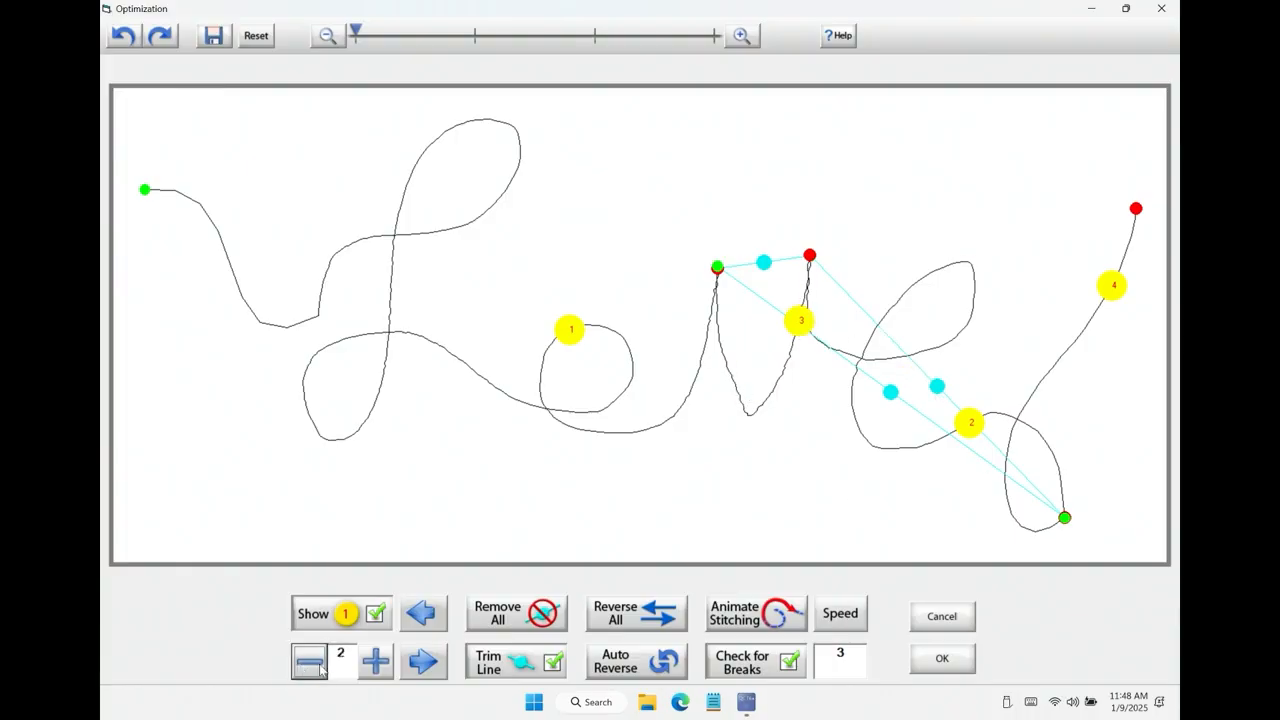
{"action": "left_click", "coordinate": [809, 327]}
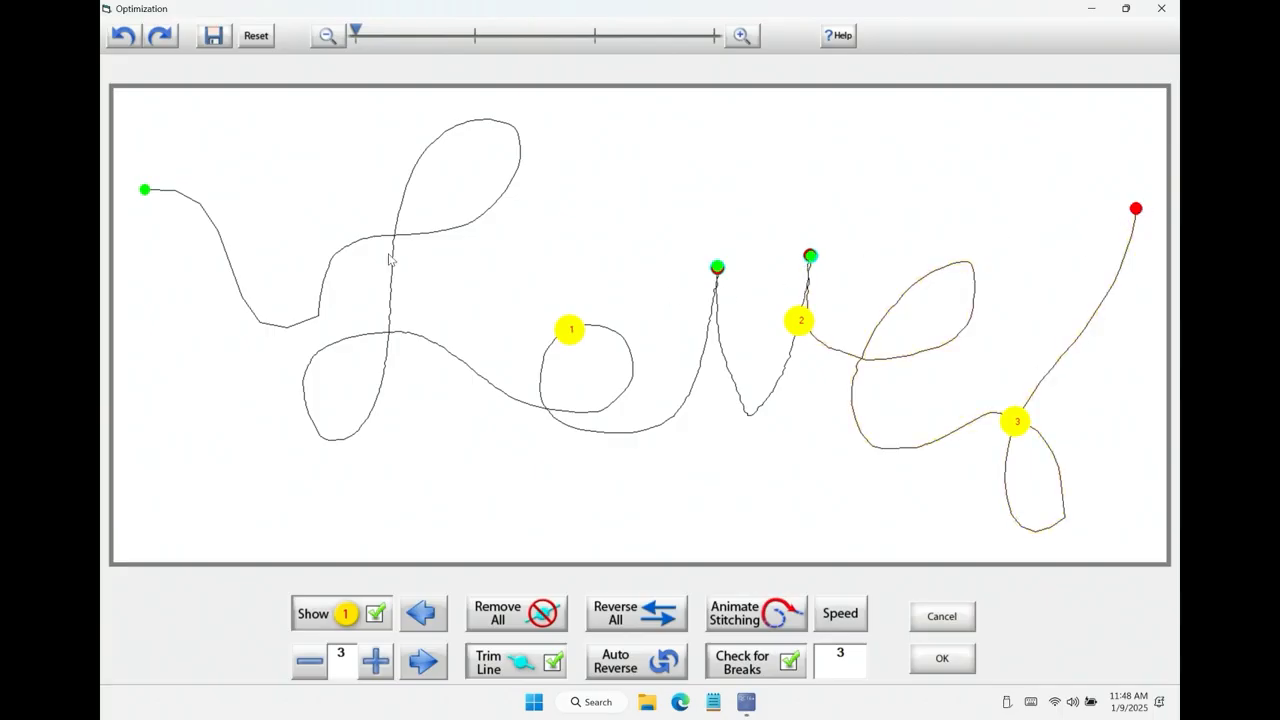
Check the reordered pattern for breaks again.
{"action": "mouse_move", "coordinate": [678, 241]}
{"action": "left_mouse_down"}
{"action": "mouse_move", "coordinate": [825, 235]}
{"action": "mouse_move", "coordinate": [688, 234]}
{"action": "left_mouse_up"}
{"action": "left_click", "coordinate": [789, 663]}
{"action": "left_click", "coordinate": [789, 663]}
Save the optimized pattern over the existing love3.gpf and accept the optimization.
{"action": "left_click", "coordinate": [214, 38]}
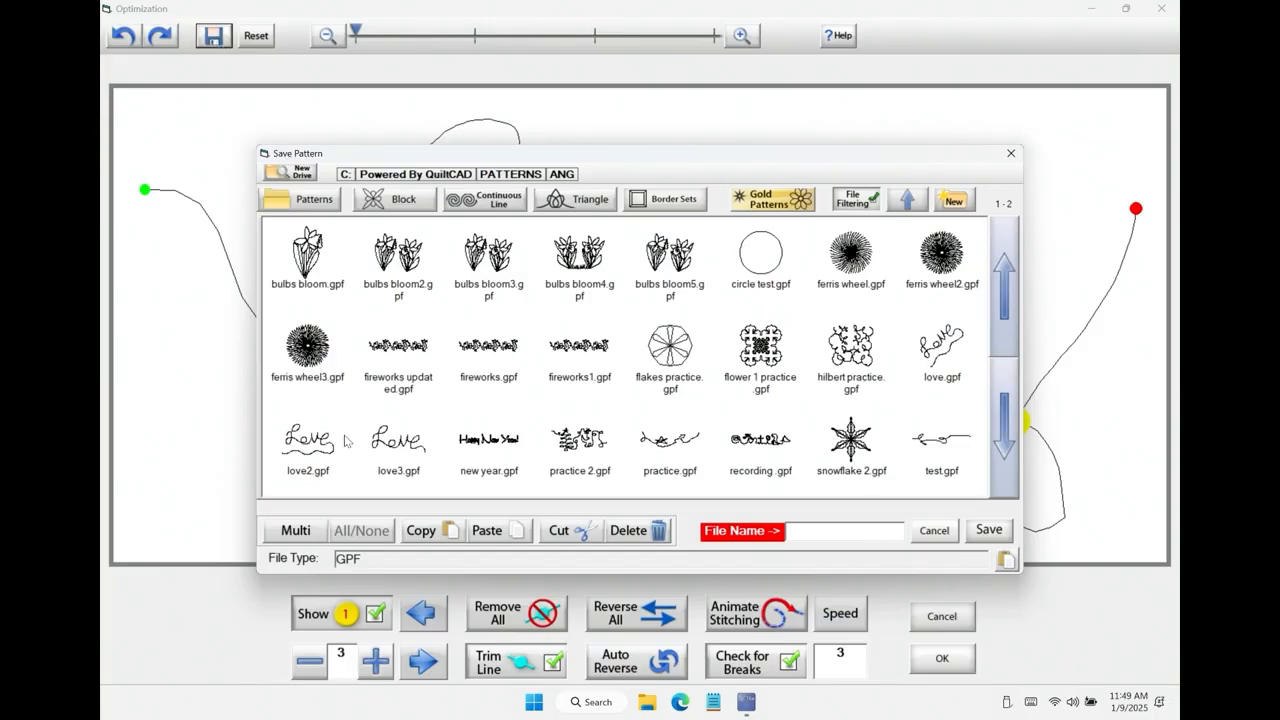
{"action": "left_click", "coordinate": [395, 445]}
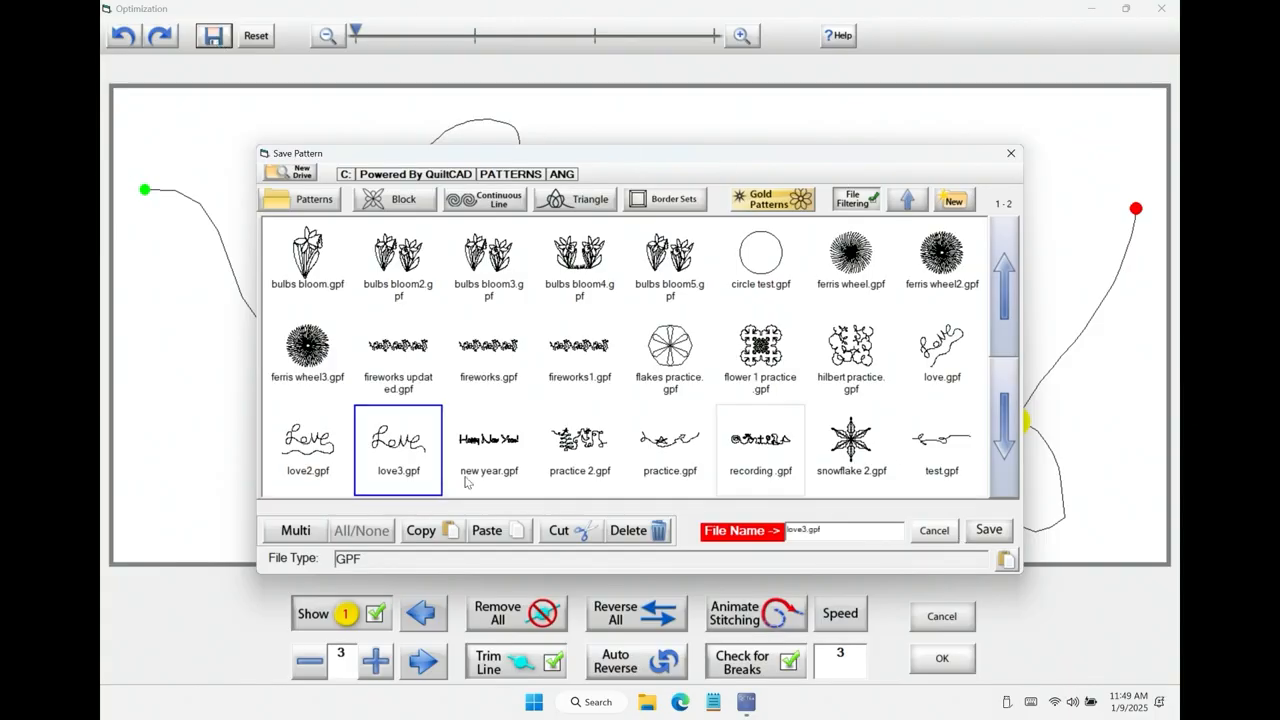
{"action": "left_click", "coordinate": [986, 531]}
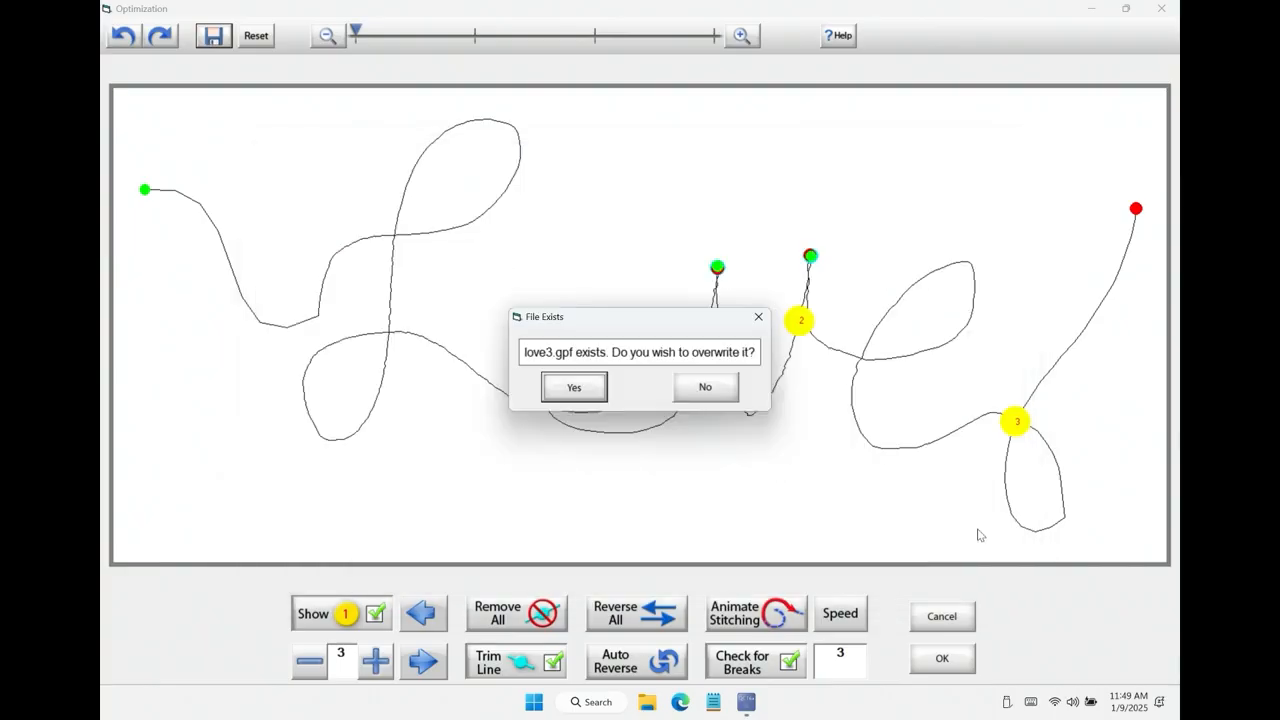
{"action": "left_click", "coordinate": [552, 386]}
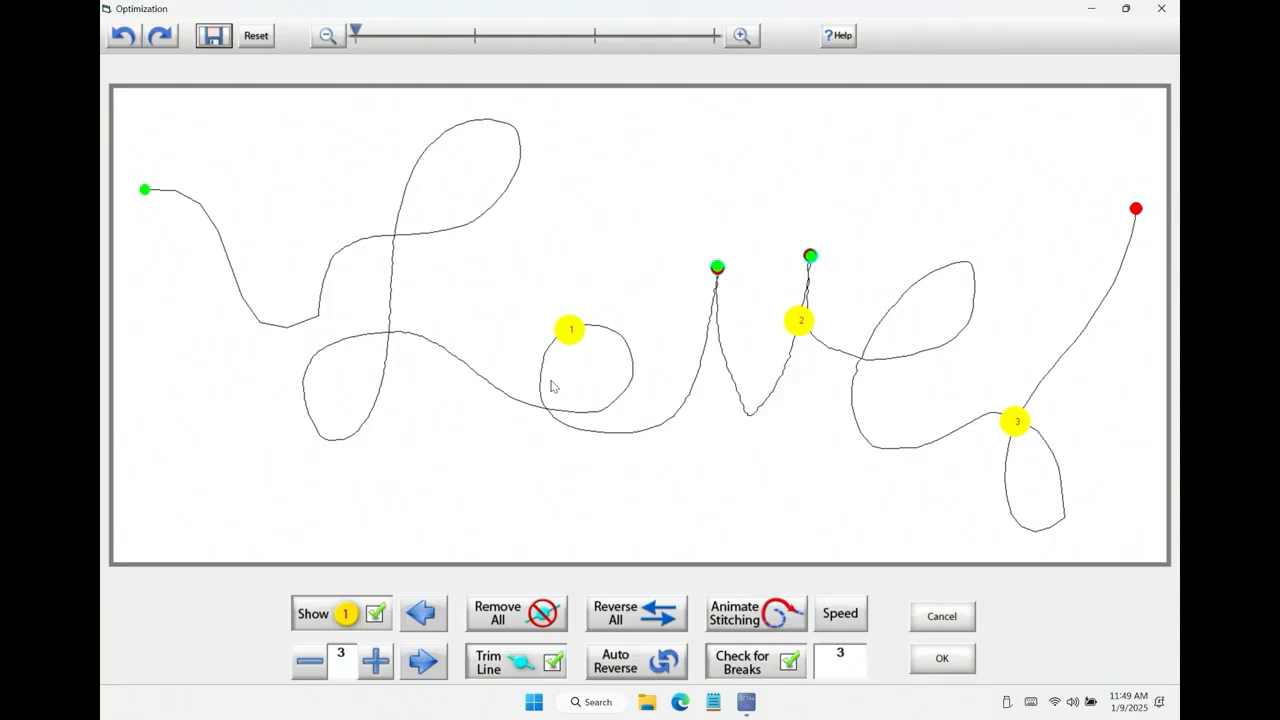
{"action": "left_click", "coordinate": [942, 658]}
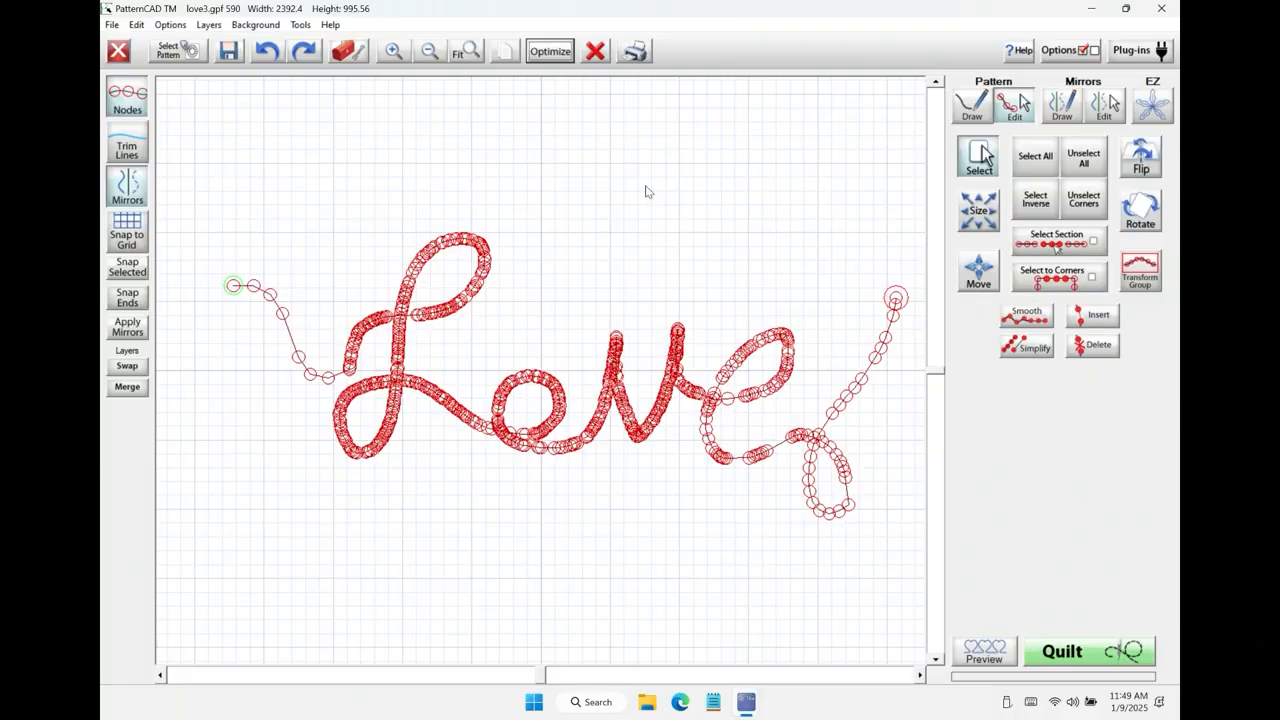
Delete the extra nodes at the tip of the v's first peak, and clear the selection.
{"action": "left_click", "coordinate": [393, 51]}
{"action": "left_click", "coordinate": [918, 675]}
{"action": "left_click", "coordinate": [918, 675]}
{"action": "left_click", "coordinate": [918, 675]}
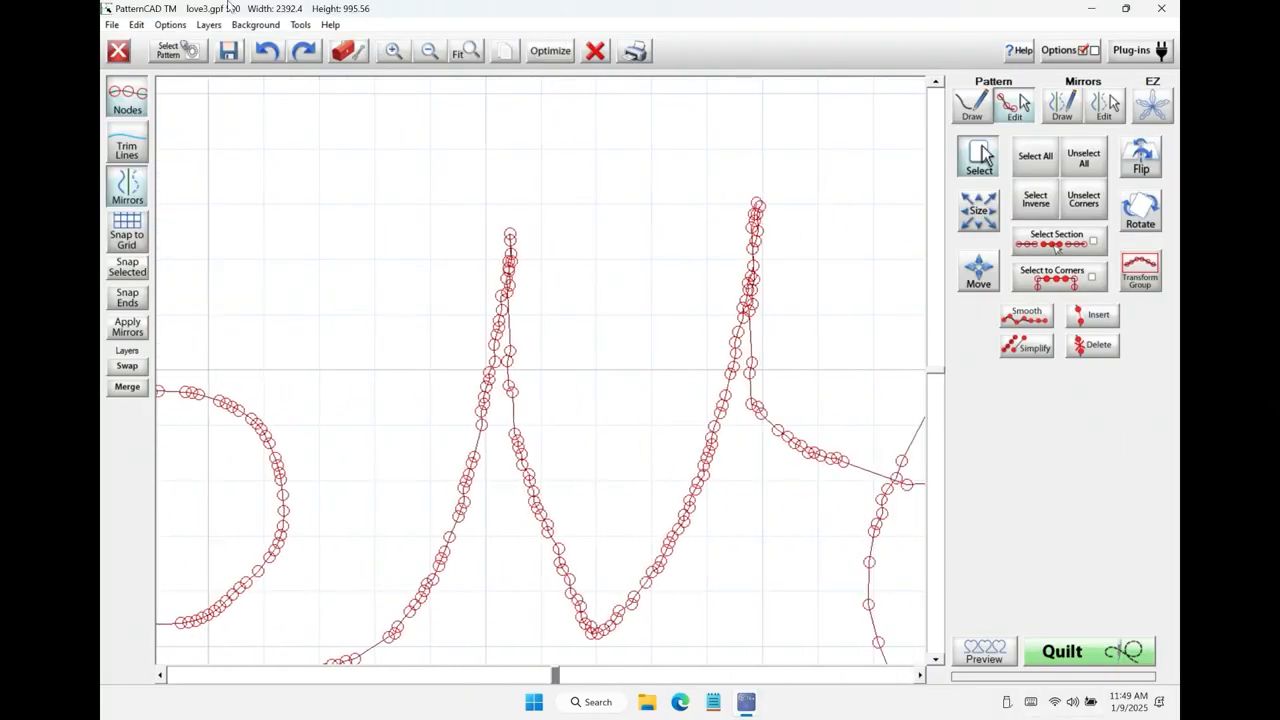
{"action": "left_click", "coordinate": [396, 50]}
{"action": "left_click", "coordinate": [160, 675]}
{"action": "left_click", "coordinate": [933, 83]}
{"action": "left_click_drag", "start_coordinate": [550, 184], "coordinate": [646, 240]}
{"action": "left_click", "coordinate": [1100, 349]}
{"action": "left_click_drag", "start_coordinate": [537, 177], "coordinate": [634, 251]}
{"action": "left_click", "coordinate": [1098, 347]}
{"action": "left_click_drag", "start_coordinate": [550, 177], "coordinate": [652, 258]}
{"action": "left_click", "coordinate": [1083, 157]}
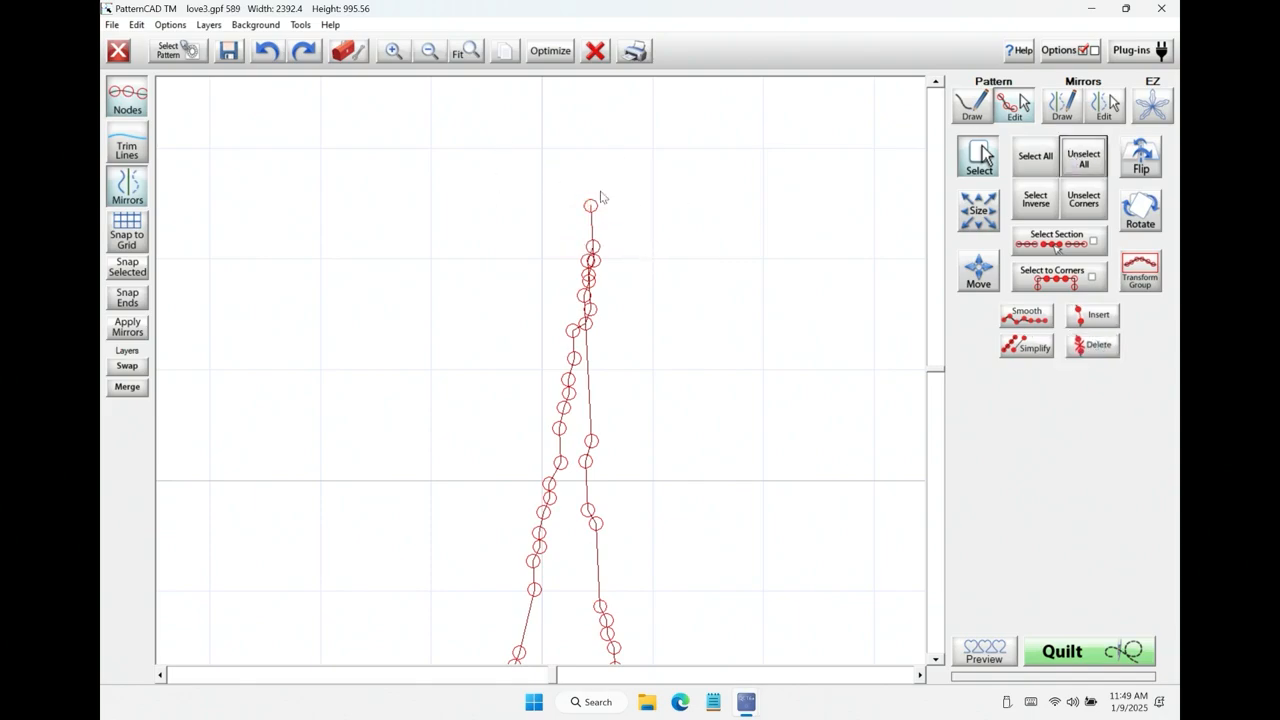
Remove the doubled nodes just below the v's first tip and snap the selected nodes together.
{"action": "left_click_drag", "start_coordinate": [578, 238], "coordinate": [659, 217]}
{"action": "mouse_move", "coordinate": [593, 259]}
{"action": "left_mouse_down"}
{"action": "mouse_move", "coordinate": [608, 264]}
{"action": "mouse_move", "coordinate": [611, 242]}
{"action": "left_mouse_up"}
{"action": "mouse_move", "coordinate": [595, 217]}
{"action": "left_mouse_down"}
{"action": "mouse_move", "coordinate": [669, 203]}
{"action": "mouse_move", "coordinate": [693, 254]}
{"action": "left_mouse_up"}
{"action": "left_click", "coordinate": [1093, 345]}
{"action": "left_click_drag", "start_coordinate": [610, 270], "coordinate": [628, 262]}
{"action": "left_click_drag", "start_coordinate": [553, 221], "coordinate": [616, 276]}
{"action": "left_click", "coordinate": [1074, 342]}
{"action": "left_click", "coordinate": [129, 269]}
Delete the overlapping nodes at the tip of the v's second peak.
{"action": "key", "text": "Right"}
{"action": "key", "text": "Right"}
{"action": "key", "text": "Right"}
{"action": "key", "text": "Right"}
{"action": "left_click_drag", "start_coordinate": [654, 152], "coordinate": [711, 171]}
{"action": "left_click_drag", "start_coordinate": [643, 168], "coordinate": [675, 209]}
{"action": "left_click_drag", "start_coordinate": [639, 221], "coordinate": [668, 227]}
{"action": "left_click_drag", "start_coordinate": [643, 168], "coordinate": [677, 170]}
{"action": "left_click_drag", "start_coordinate": [660, 154], "coordinate": [735, 186]}
{"action": "left_click", "coordinate": [1093, 345]}
{"action": "left_click_drag", "start_coordinate": [641, 190], "coordinate": [660, 212]}
{"action": "left_click_drag", "start_coordinate": [676, 167], "coordinate": [706, 197]}
{"action": "left_click", "coordinate": [1095, 345]}
Remove more of the stacked nodes around the v's second peak.
{"action": "left_click_drag", "start_coordinate": [668, 198], "coordinate": [609, 244]}
{"action": "left_click", "coordinate": [1097, 345]}
{"action": "left_click_drag", "start_coordinate": [619, 188], "coordinate": [660, 152]}
{"action": "left_click", "coordinate": [1096, 345]}
{"action": "left_click_drag", "start_coordinate": [619, 221], "coordinate": [671, 178]}
{"action": "left_click", "coordinate": [1098, 345]}
{"action": "left_click_drag", "start_coordinate": [633, 236], "coordinate": [689, 254]}
{"action": "left_click_drag", "start_coordinate": [663, 214], "coordinate": [717, 268]}
{"action": "left_click", "coordinate": [1097, 345]}
Delete the last surplus nodes at the v's second peak and snap the selected nodes together.
{"action": "left_click_drag", "start_coordinate": [631, 193], "coordinate": [635, 247]}
{"action": "mouse_move", "coordinate": [621, 223]}
{"action": "left_mouse_down"}
{"action": "mouse_move", "coordinate": [670, 268]}
{"action": "mouse_move", "coordinate": [657, 214]}
{"action": "left_mouse_up"}
{"action": "left_click", "coordinate": [1096, 345]}
{"action": "left_click_drag", "start_coordinate": [635, 269], "coordinate": [649, 257]}
{"action": "left_click_drag", "start_coordinate": [624, 198], "coordinate": [676, 270]}
{"action": "left_click", "coordinate": [1092, 345]}
{"action": "left_click_drag", "start_coordinate": [586, 225], "coordinate": [620, 258]}
{"action": "left_click_drag", "start_coordinate": [626, 257], "coordinate": [670, 277]}
{"action": "left_click", "coordinate": [127, 267]}
{"action": "left_click", "coordinate": [452, 53]}
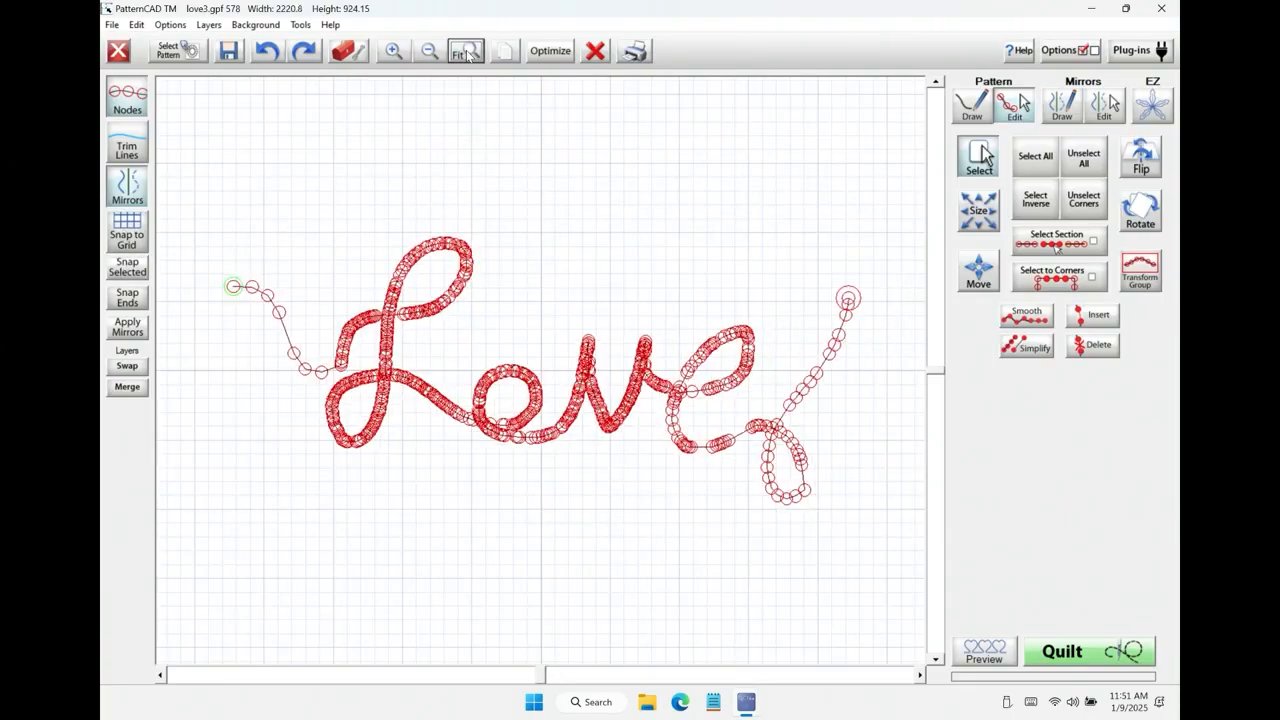
Save the cleaned-up pattern, overwriting love3.gpf.
{"action": "left_click", "coordinate": [229, 55]}
{"action": "left_click", "coordinate": [395, 455]}
{"action": "left_click", "coordinate": [989, 530]}
{"action": "left_click", "coordinate": [556, 384]}
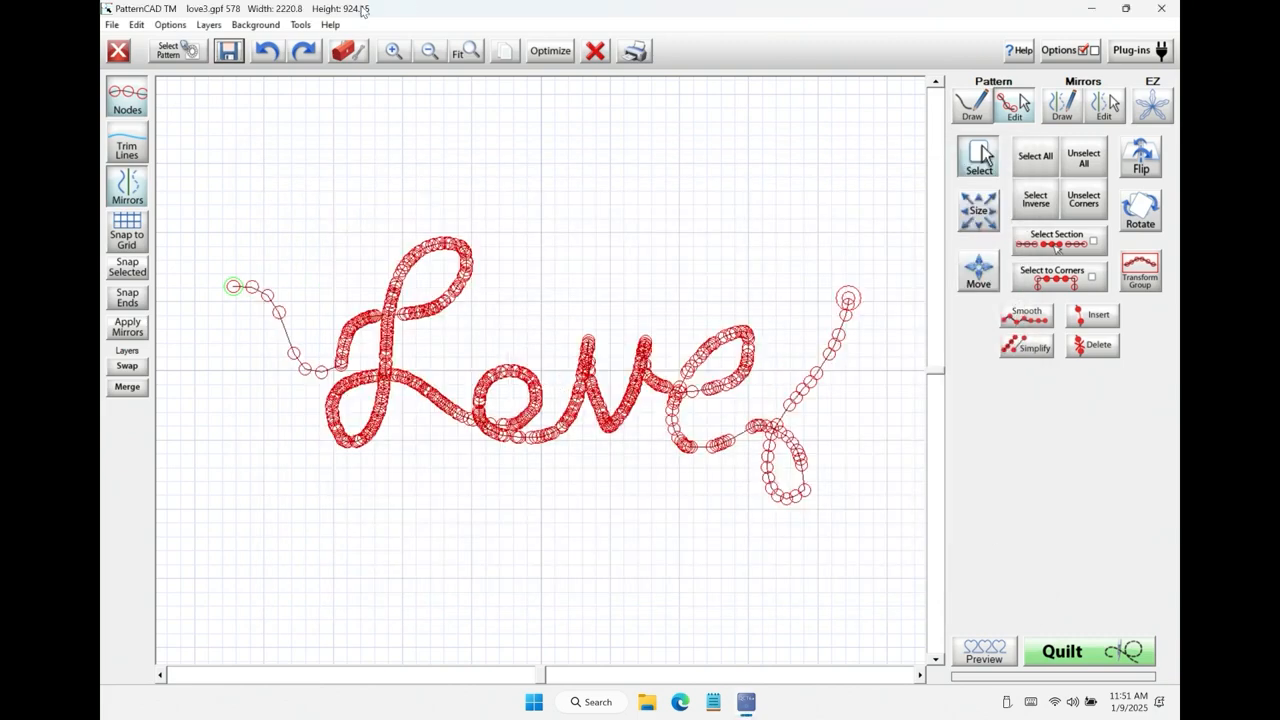
Review the stitching path in the optimization without applying changes, and check the repeats in the panto preview.
{"action": "left_click", "coordinate": [556, 50]}
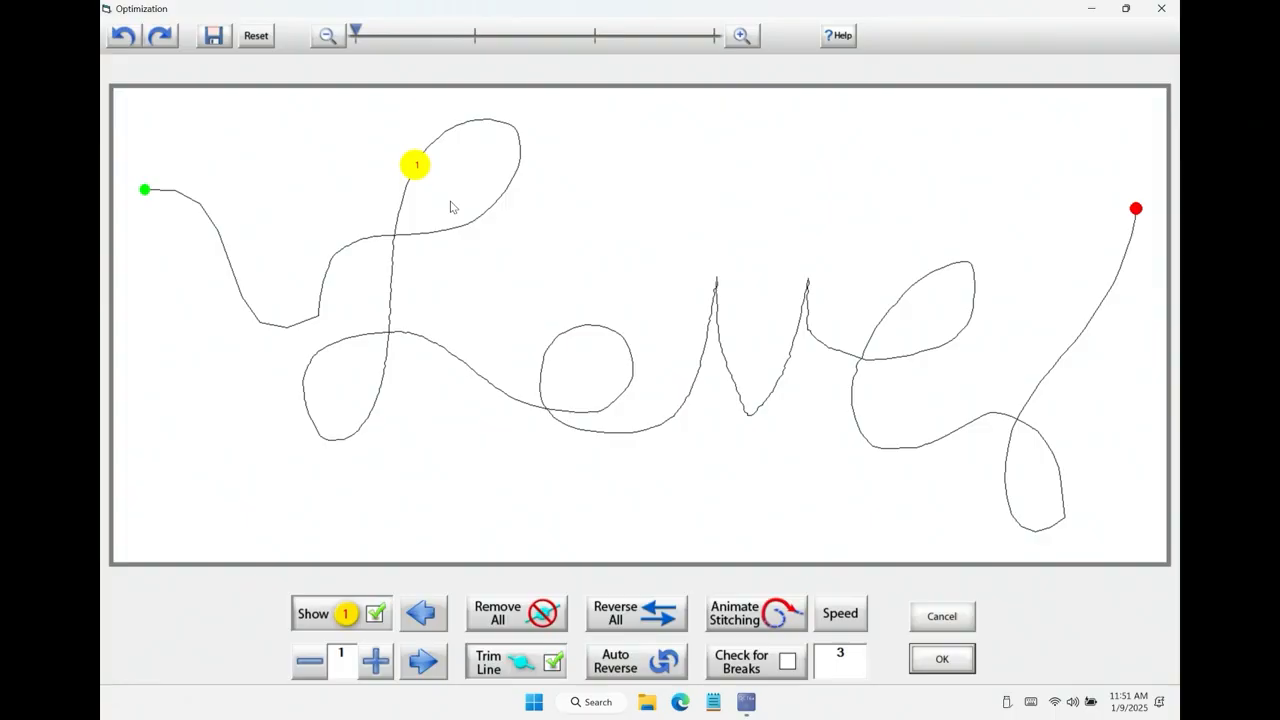
{"action": "left_click", "coordinate": [925, 624]}
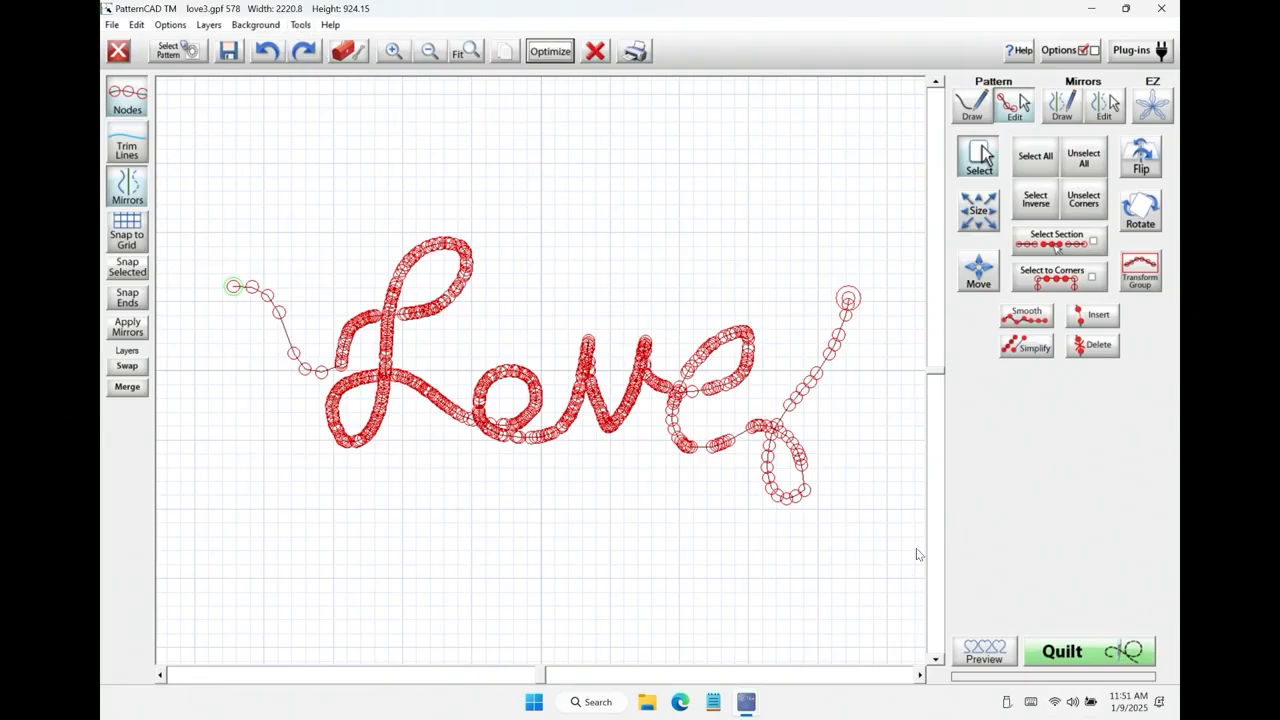
{"action": "left_click", "coordinate": [986, 652]}
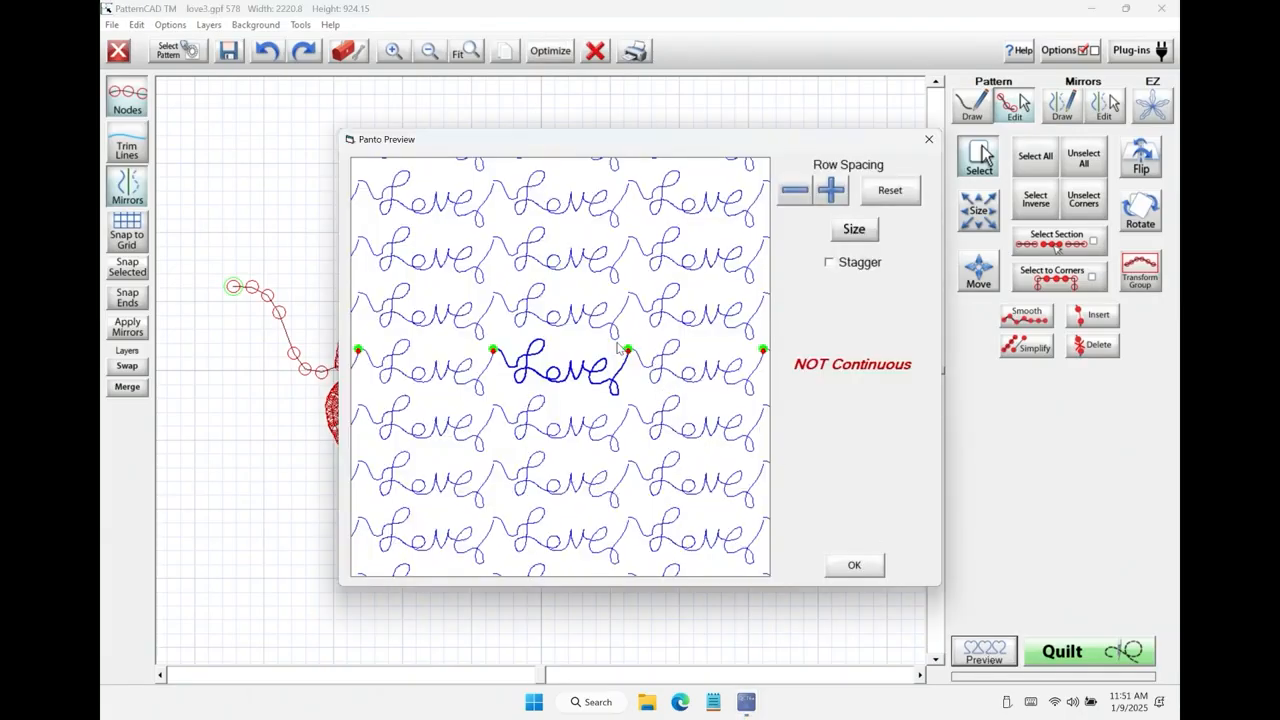
{"action": "left_click", "coordinate": [854, 565]}
Turn on End Point Continuity to show the neighbouring repeats beside the Love pattern.
{"action": "left_click", "coordinate": [312, 27]}
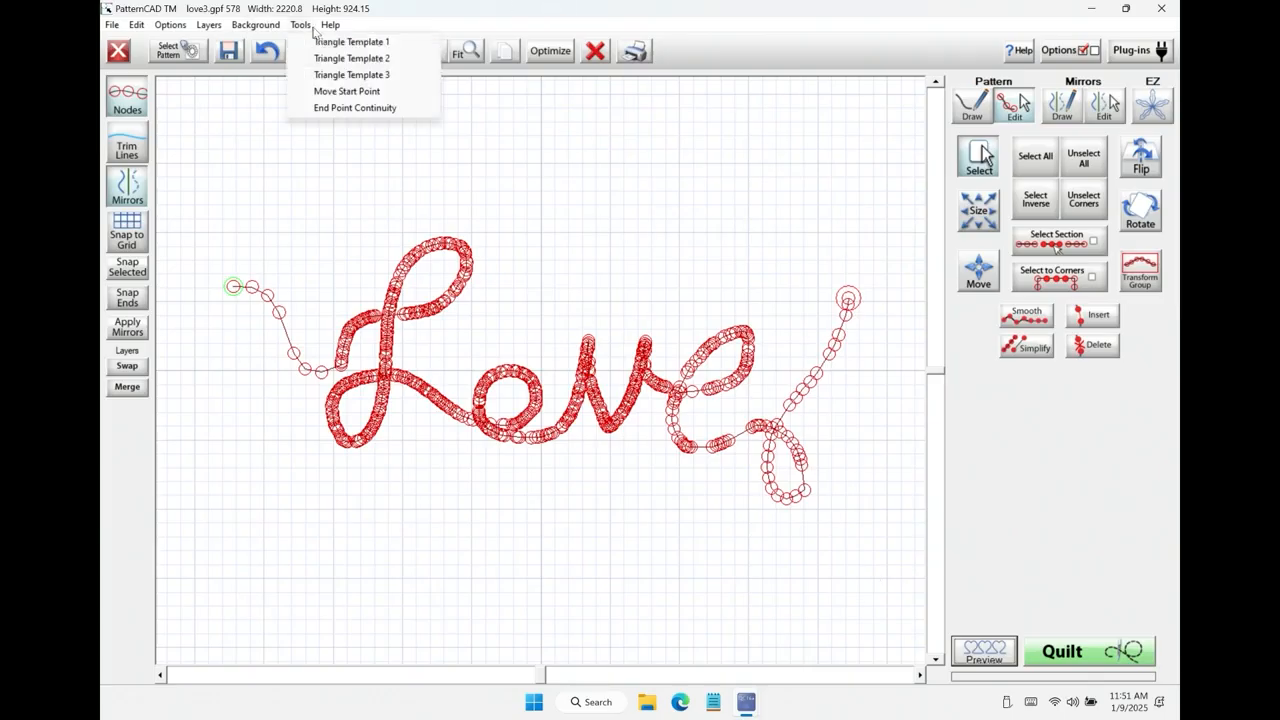
{"action": "left_click", "coordinate": [326, 108]}
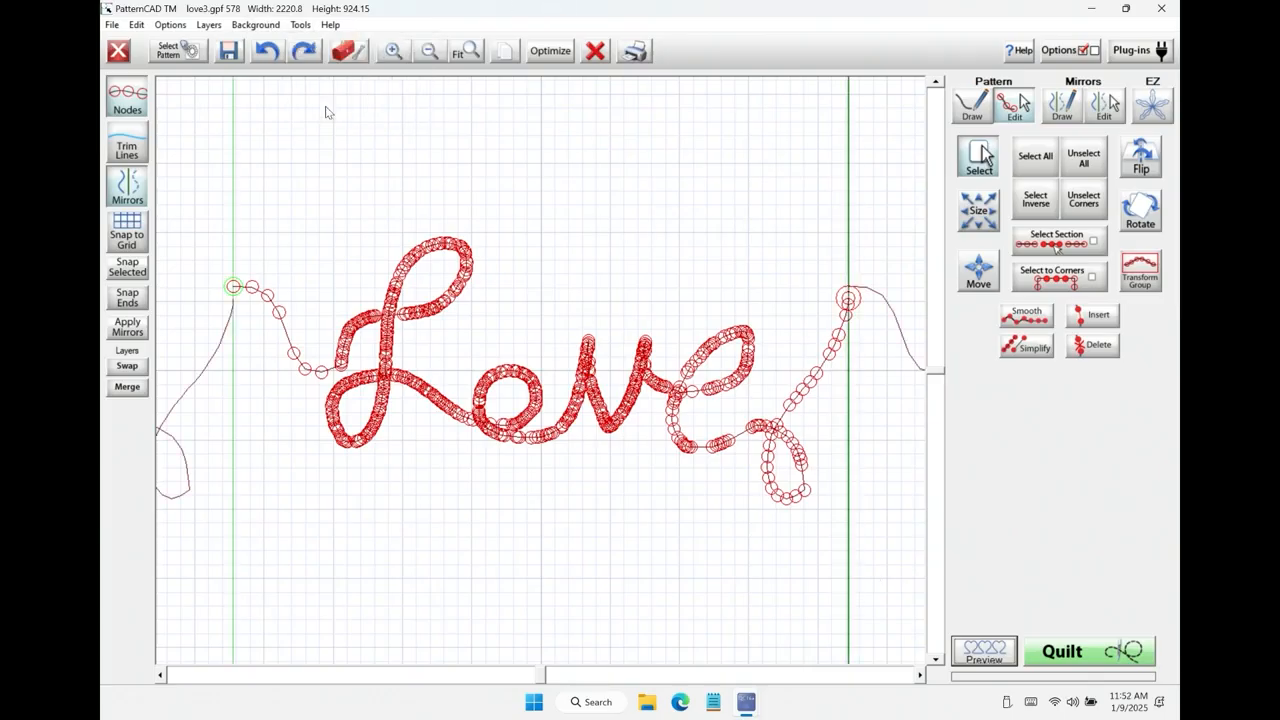
{"action": "left_click", "coordinate": [430, 51]}
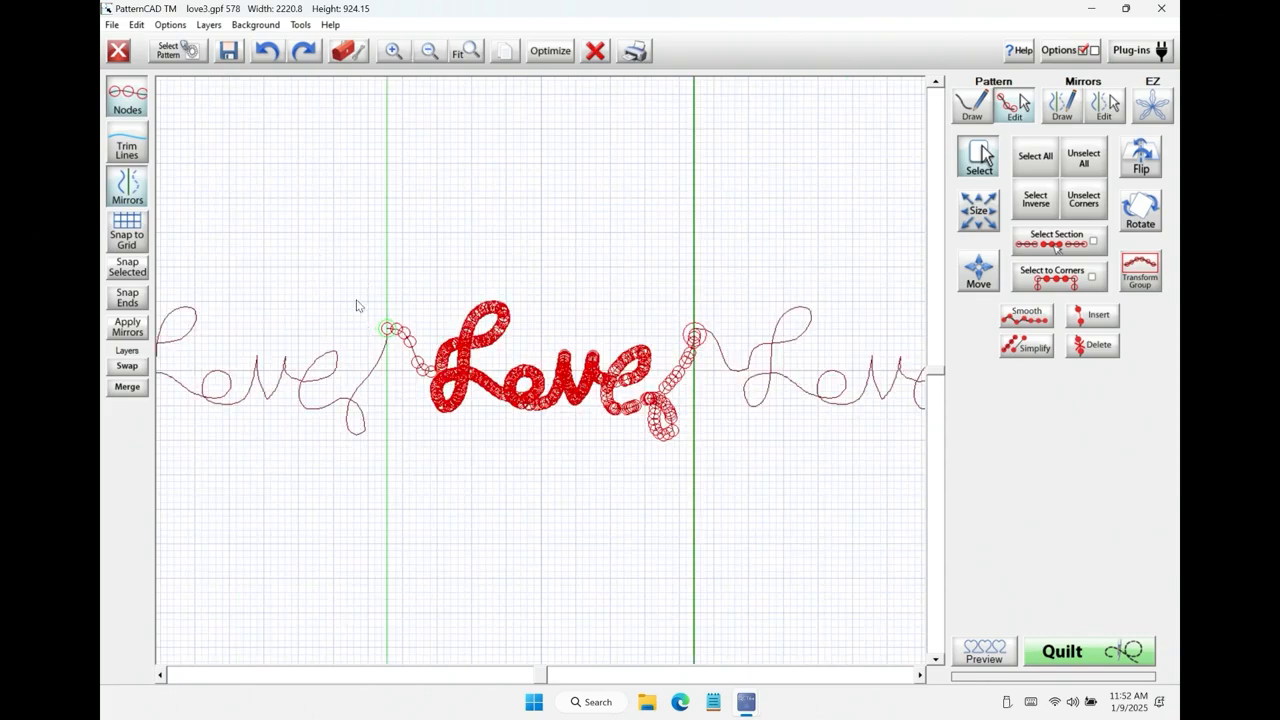
Examine how the preceding repeat joins the Love pattern at its start point.
{"action": "left_click", "coordinate": [394, 51]}
{"action": "left_click", "coordinate": [394, 51]}
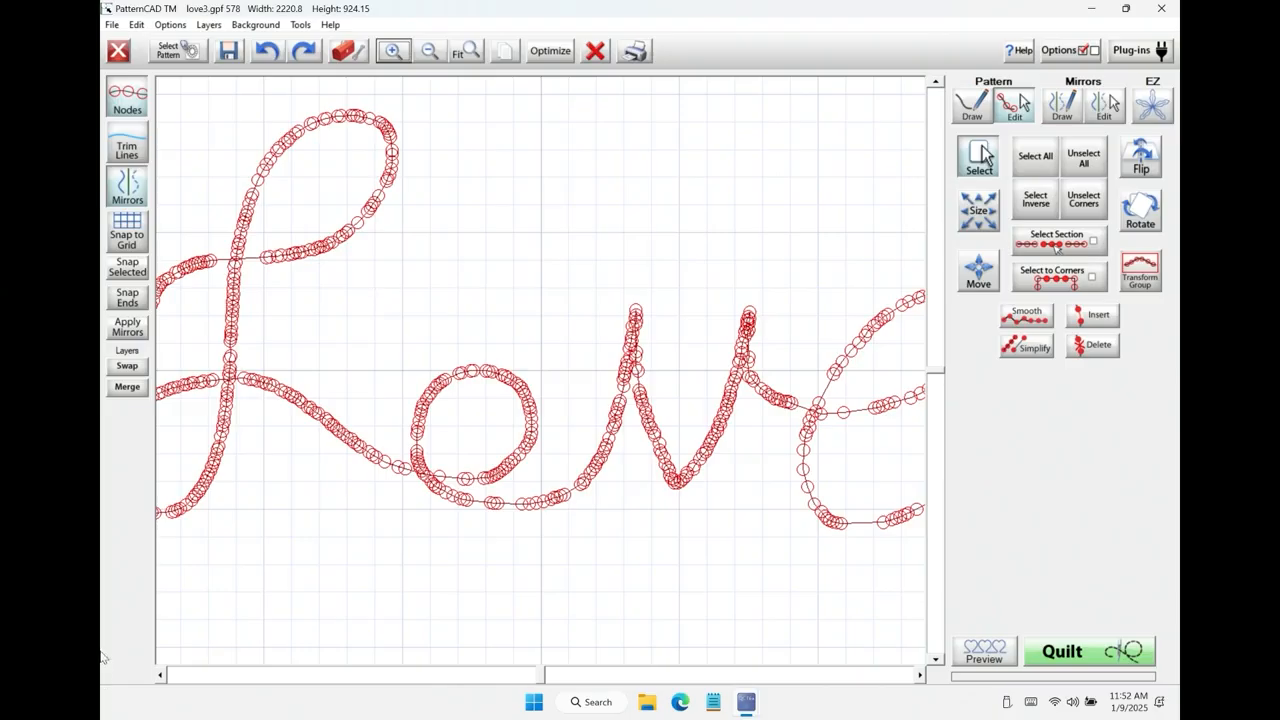
{"action": "left_click", "coordinate": [160, 676]}
{"action": "left_click", "coordinate": [160, 677]}
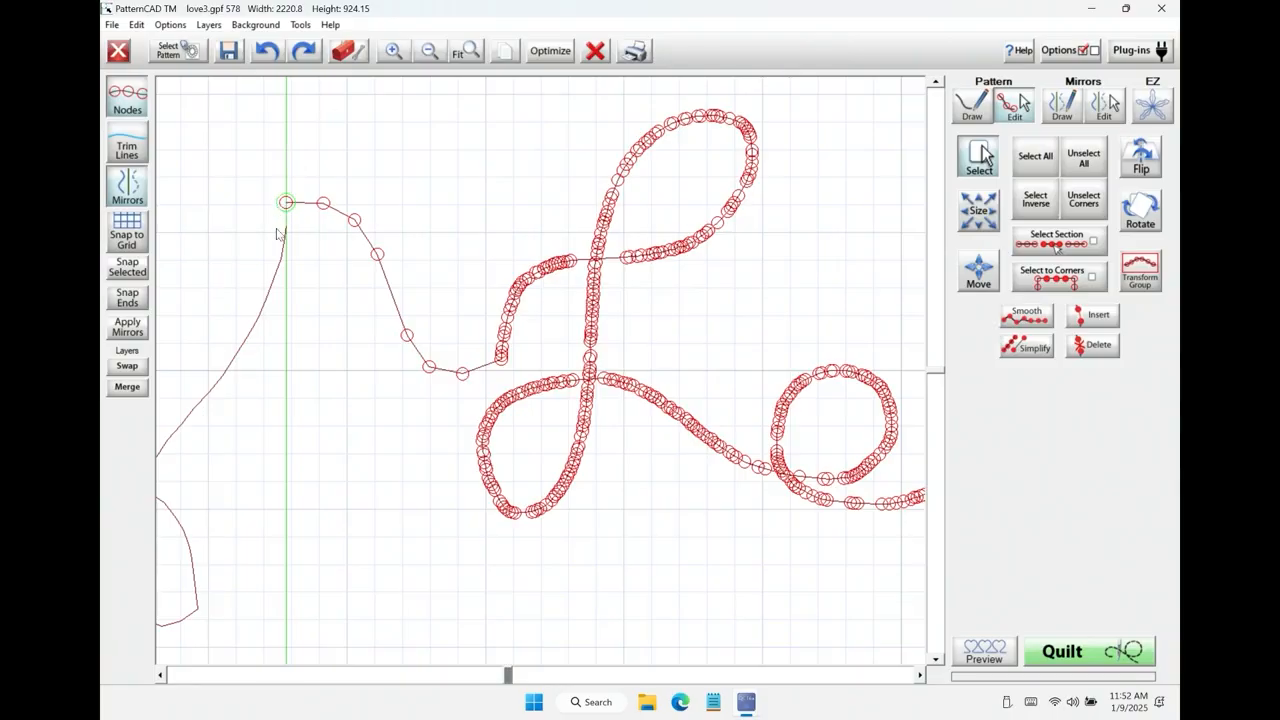
{"action": "left_click", "coordinate": [429, 50]}
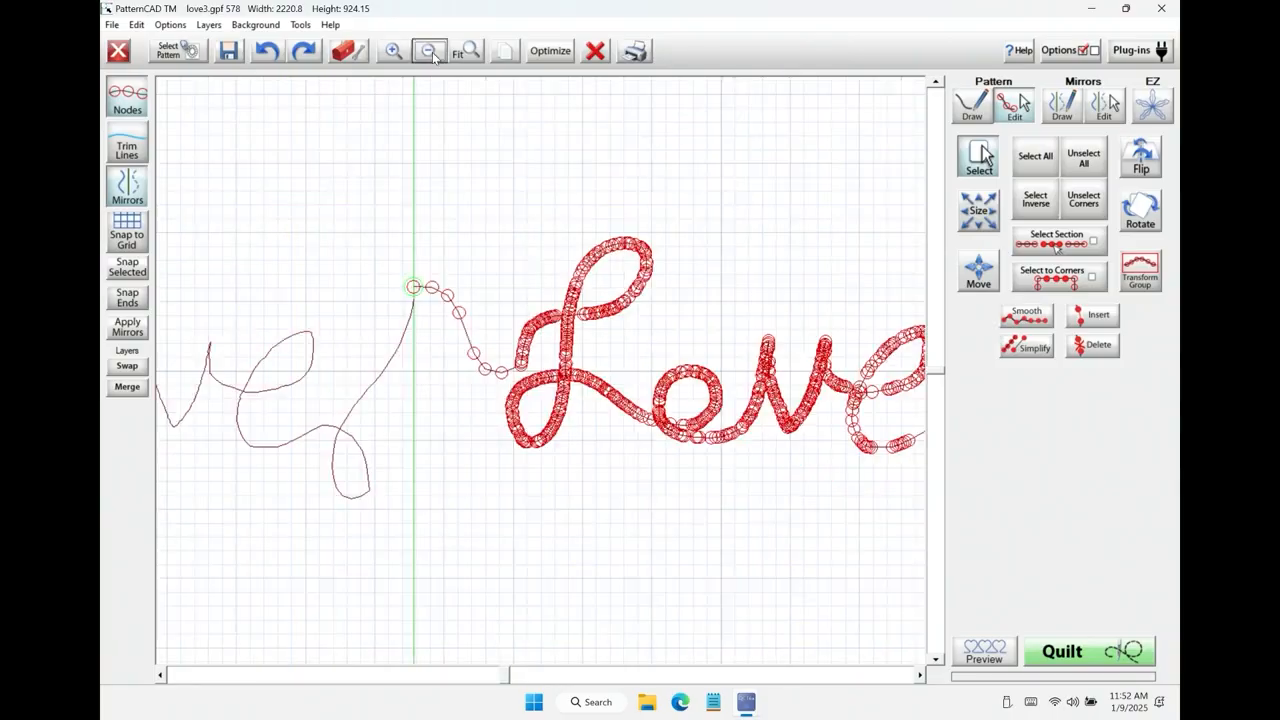
{"action": "left_click", "coordinate": [429, 50]}
{"action": "left_click", "coordinate": [919, 675]}
{"action": "left_click", "coordinate": [919, 678]}
{"action": "left_click", "coordinate": [919, 678]}
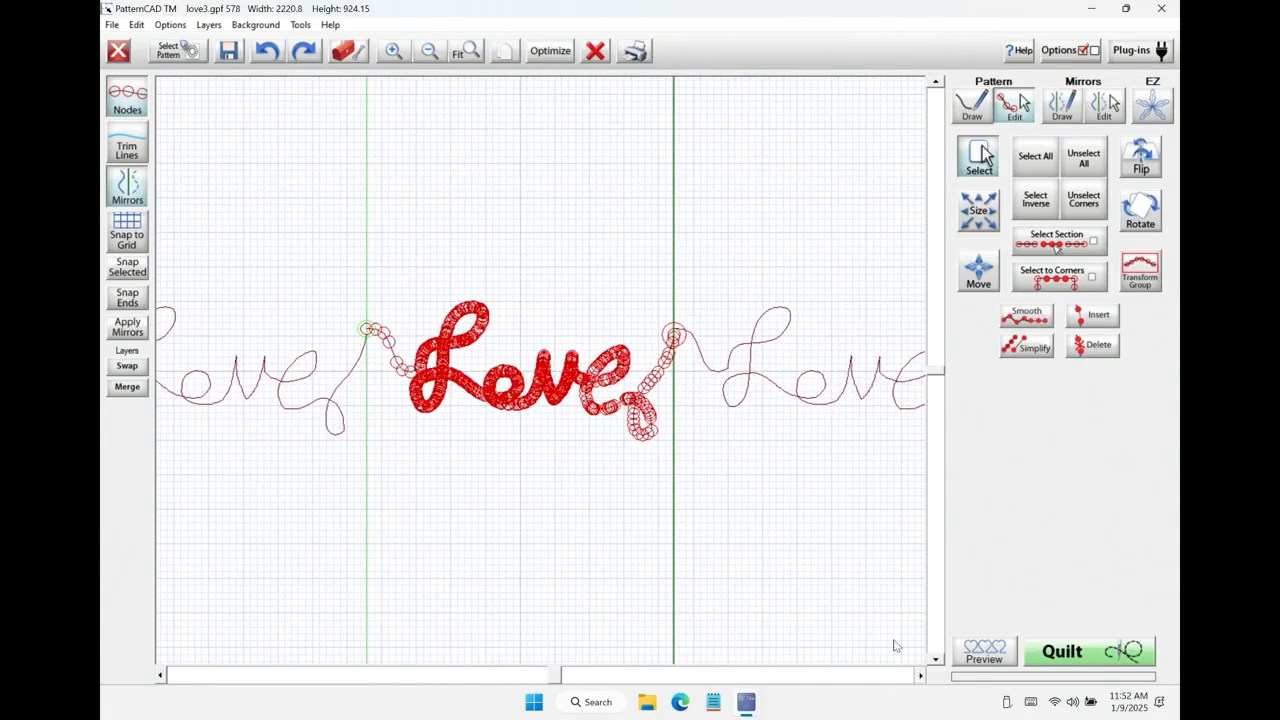
Delete the last nodes at the end of the Love pattern's tail, near the join with the next repeat.
{"action": "left_click", "coordinate": [395, 51]}
{"action": "left_click", "coordinate": [920, 678]}
{"action": "left_click", "coordinate": [920, 678]}
{"action": "left_click", "coordinate": [920, 675]}
{"action": "left_click", "coordinate": [920, 675]}
{"action": "left_click", "coordinate": [397, 56]}
{"action": "left_click", "coordinate": [920, 677]}
{"action": "left_click", "coordinate": [920, 677]}
{"action": "left_click", "coordinate": [920, 677]}
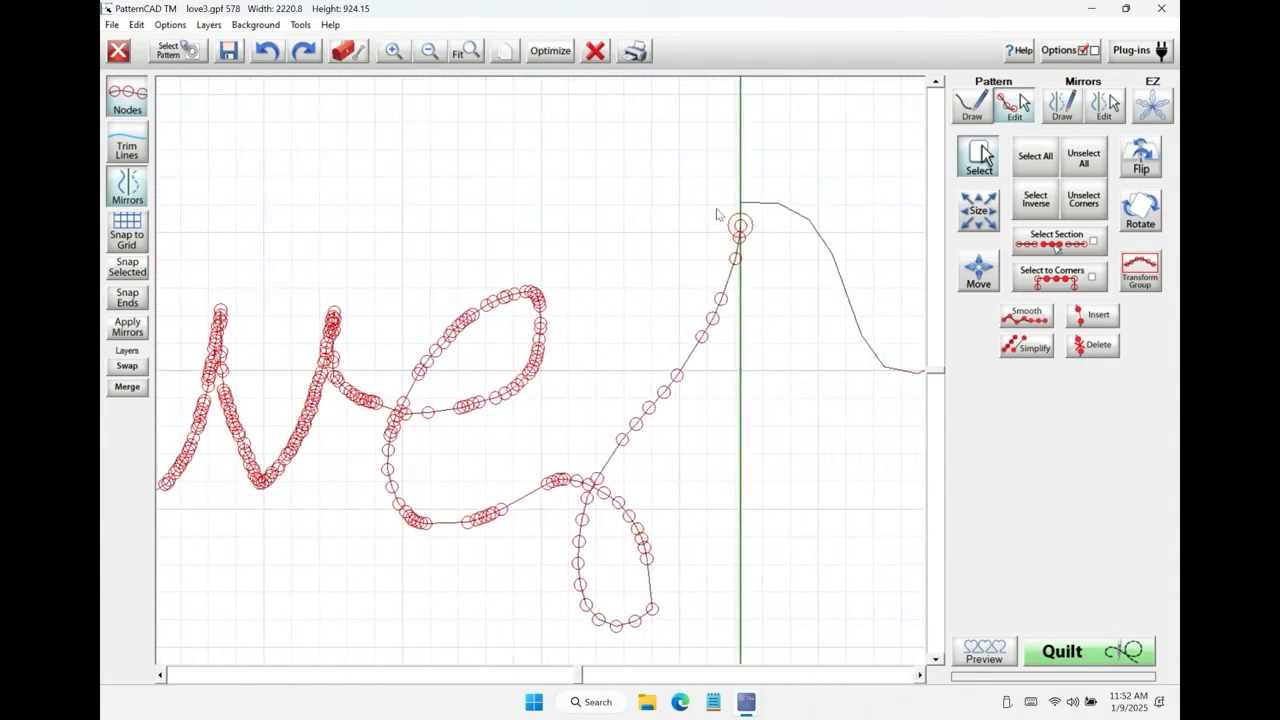
{"action": "left_click_drag", "start_coordinate": [719, 212], "coordinate": [762, 311]}
{"action": "left_click", "coordinate": [1093, 344]}
Set the node spacing to 2 and draw a freehand curve from the tail's last node to the start of the next repeat.
{"action": "left_click", "coordinate": [972, 104]}
{"action": "left_click", "coordinate": [1060, 230]}
{"action": "left_click", "coordinate": [1060, 230]}
{"action": "left_click", "coordinate": [1060, 230]}
{"action": "left_click", "coordinate": [1134, 228]}
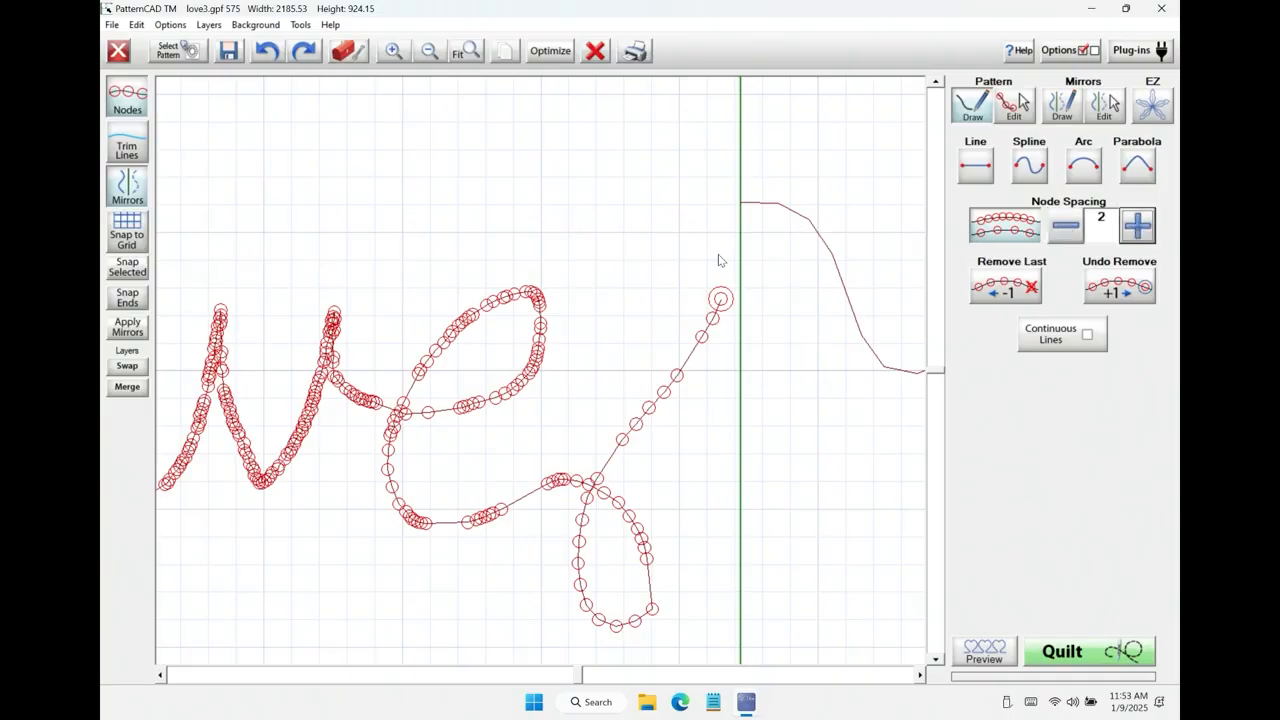
{"action": "mouse_move", "coordinate": [722, 300]}
{"action": "left_mouse_down"}
{"action": "mouse_move", "coordinate": [704, 212]}
{"action": "mouse_move", "coordinate": [718, 198]}
{"action": "mouse_move", "coordinate": [741, 203]}
{"action": "left_mouse_up"}
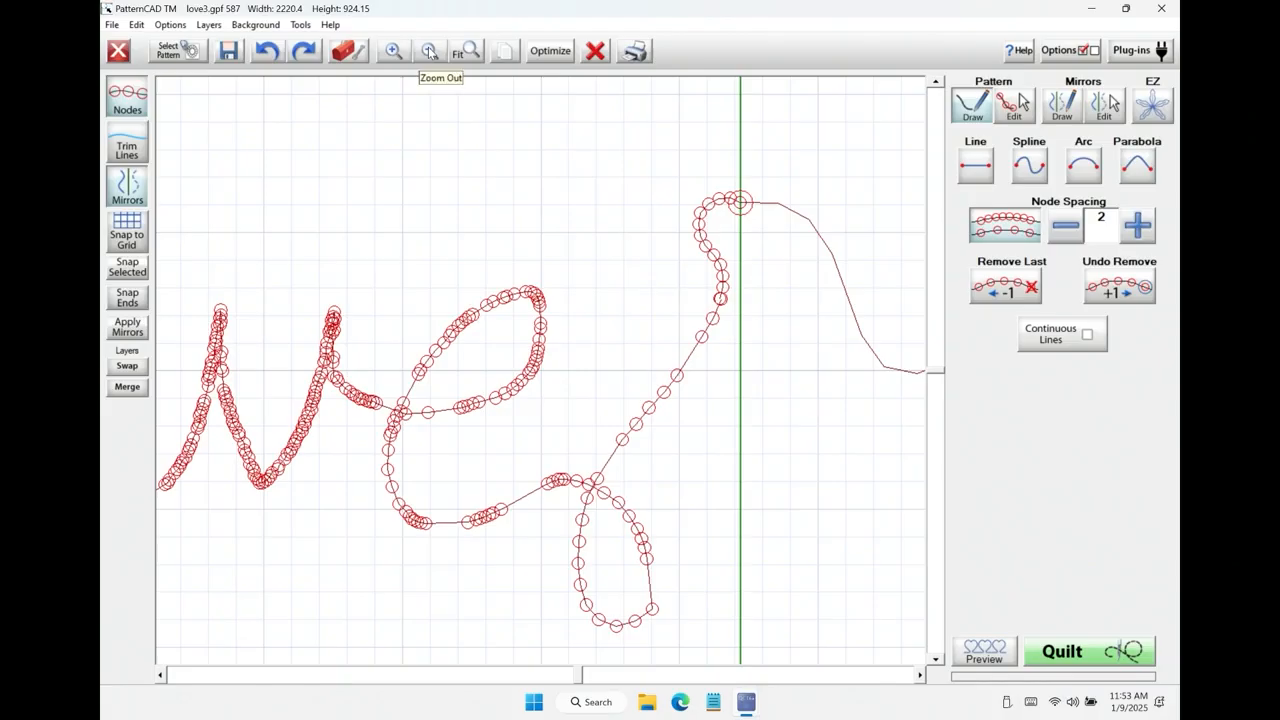
Try applying the mirrors to make three joined repeats and snapping the end points together, and undo these changes.
{"action": "left_click", "coordinate": [470, 56]}
{"action": "left_click", "coordinate": [430, 52]}
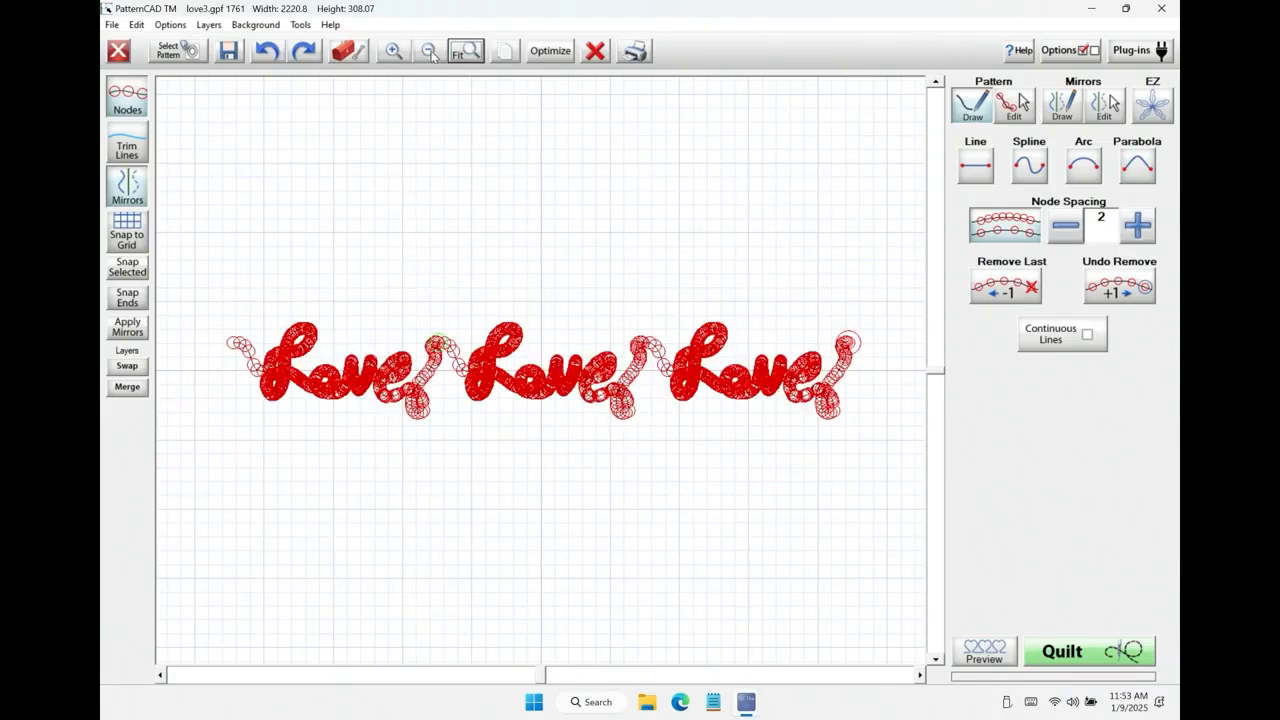
{"action": "left_click", "coordinate": [125, 103]}
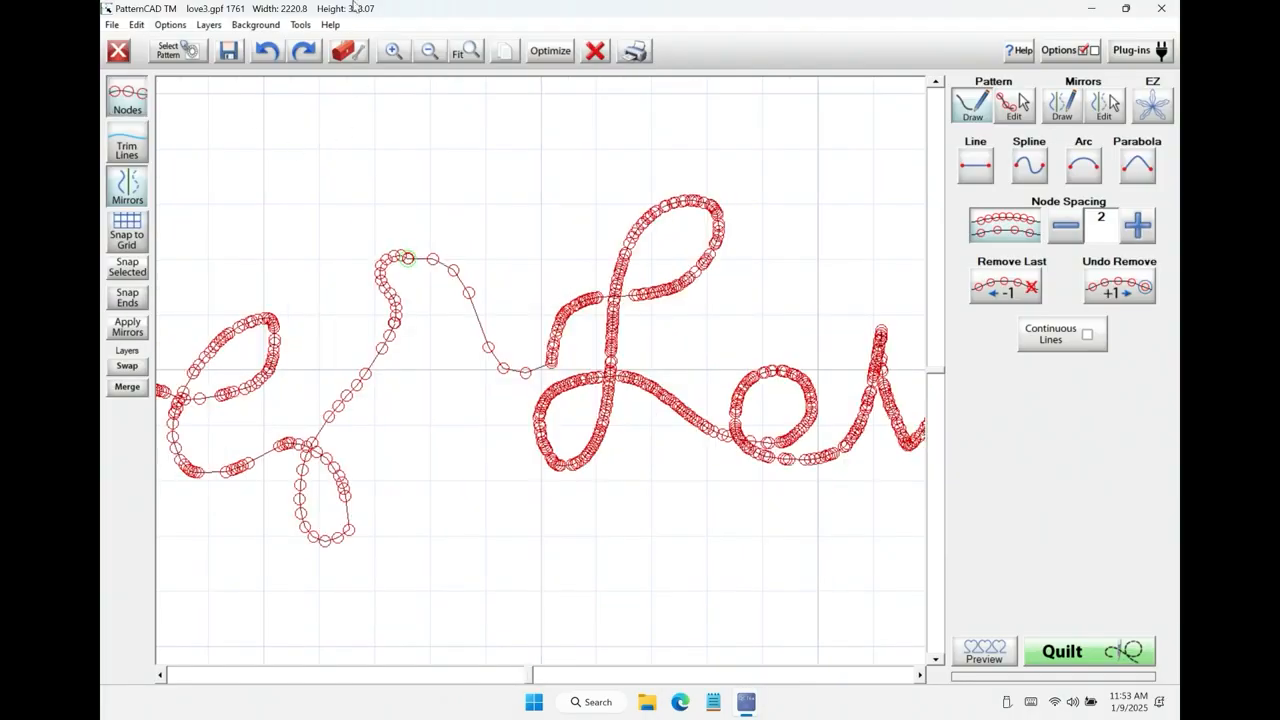
{"action": "left_click", "coordinate": [393, 50]}
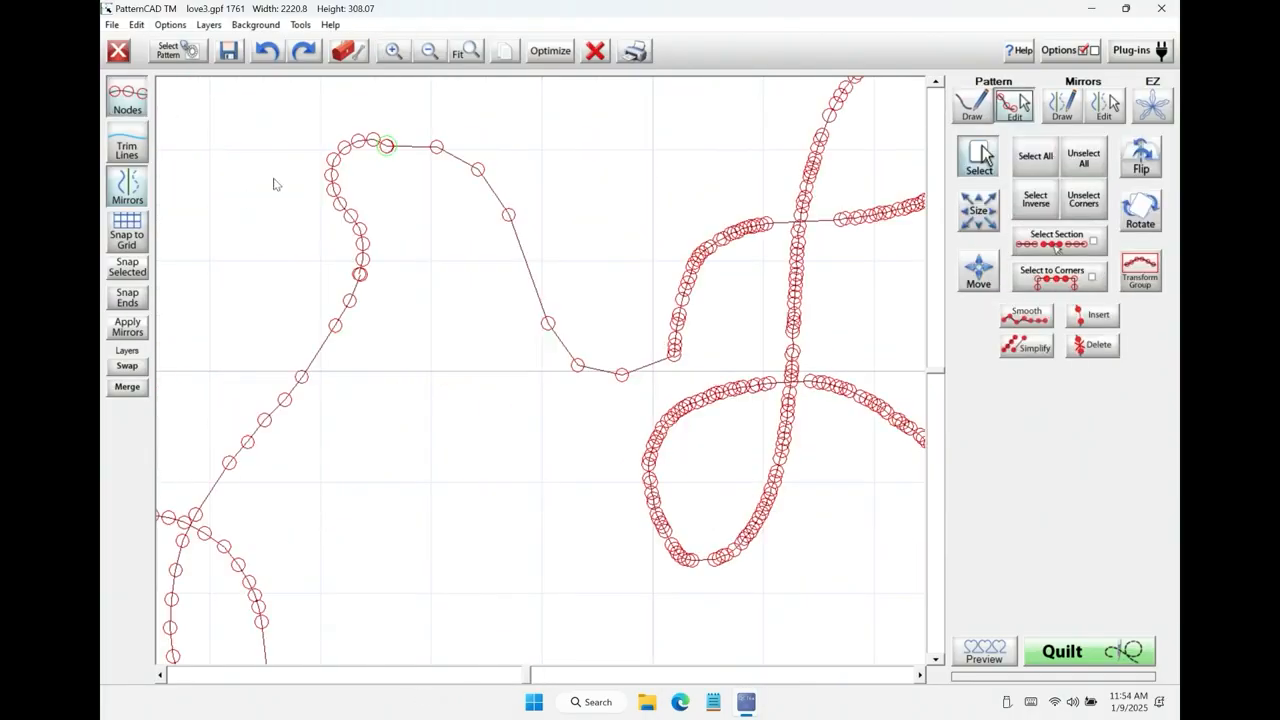
{"action": "left_click", "coordinate": [128, 304]}
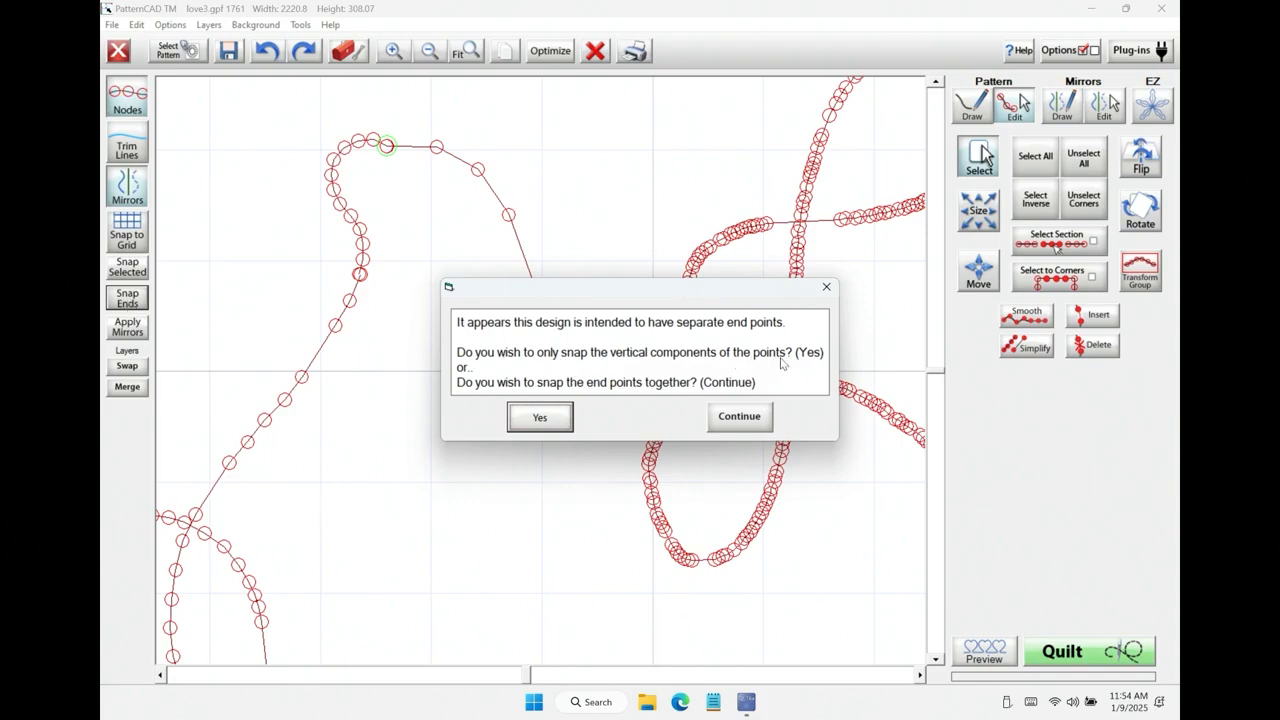
{"action": "key", "text": "Return"}
{"action": "left_click", "coordinate": [920, 675]}
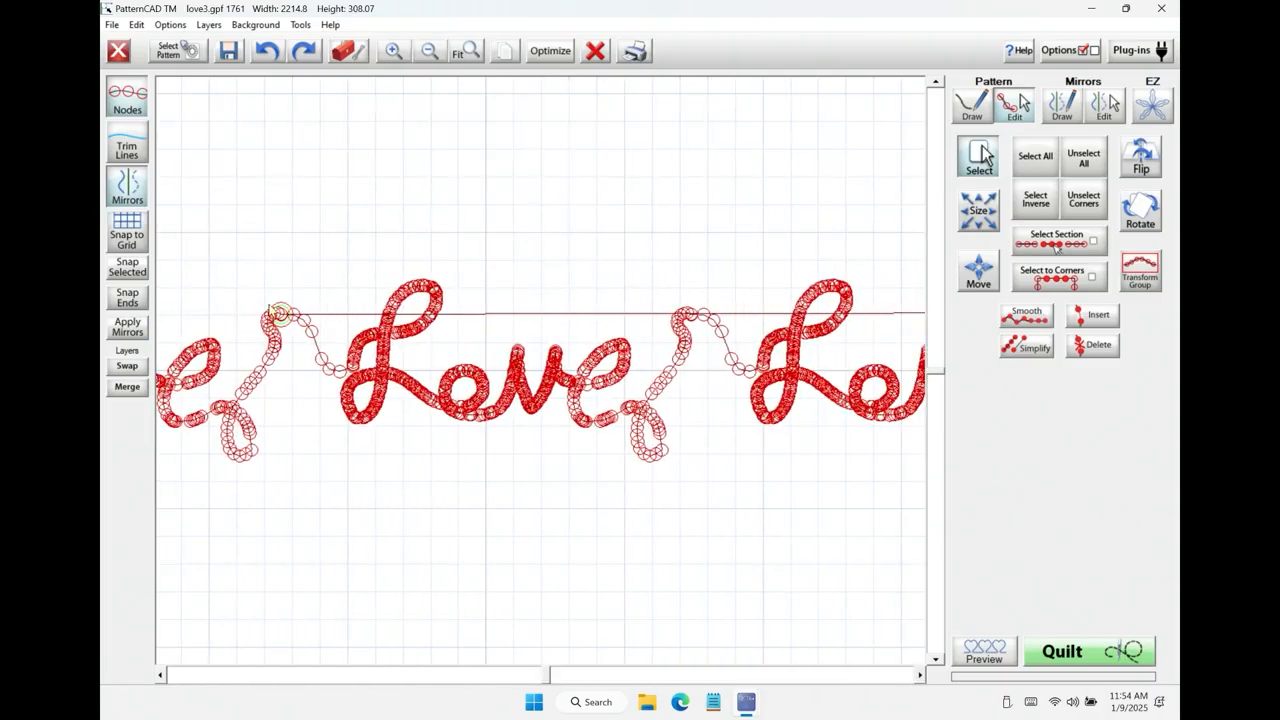
{"action": "key", "text": "ctrl+z"}
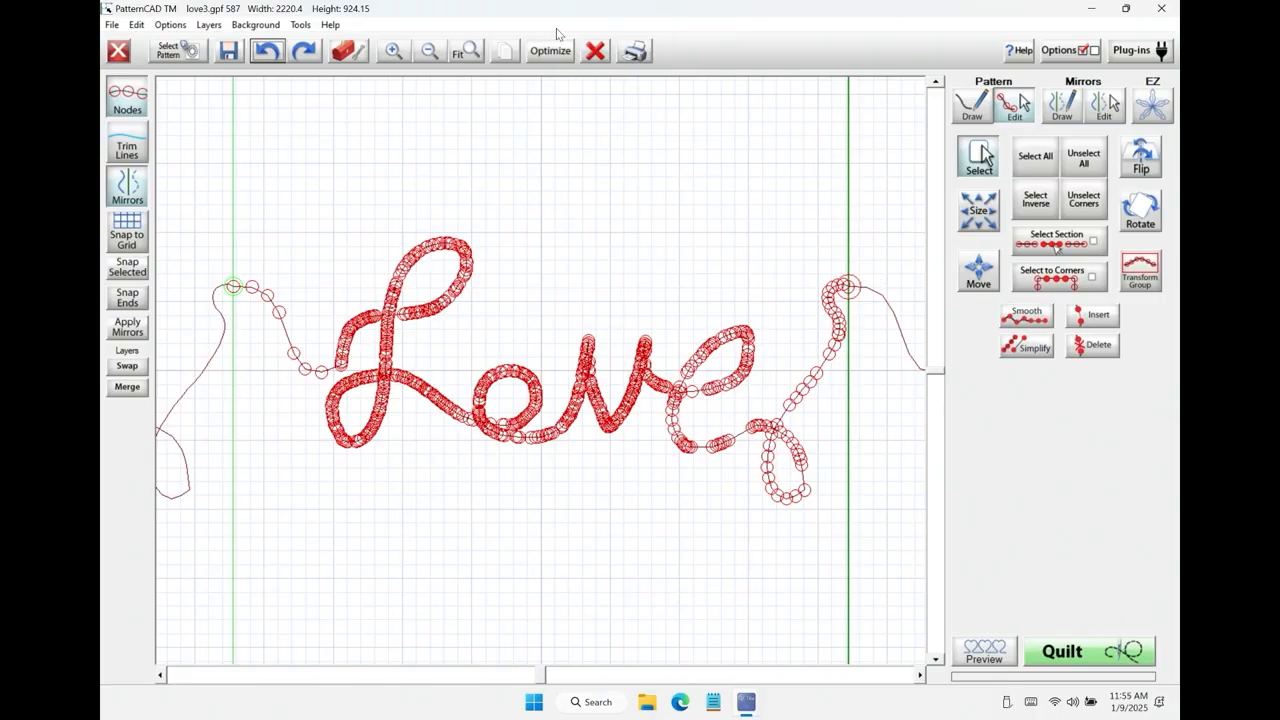
Snap only the vertical components of the pattern's end points, and save the mirrored three-repeat version as love4.gpf.
{"action": "left_click", "coordinate": [127, 297]}
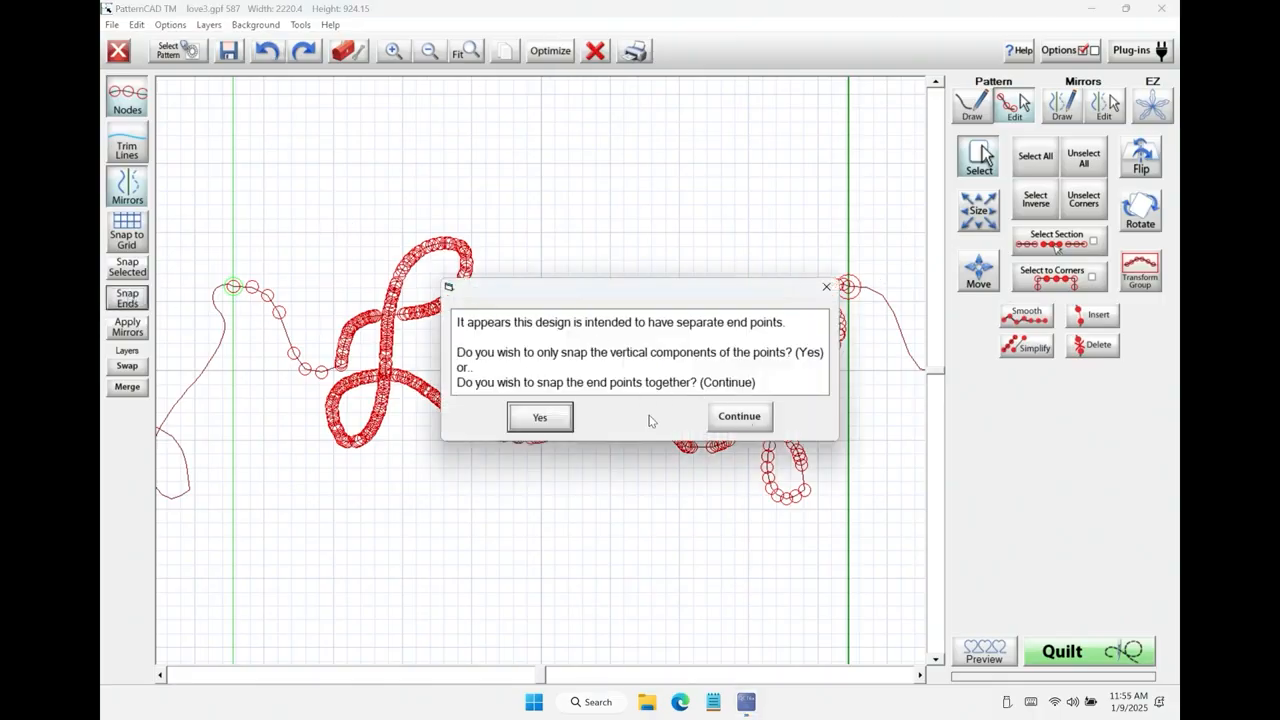
{"action": "left_click", "coordinate": [541, 418]}
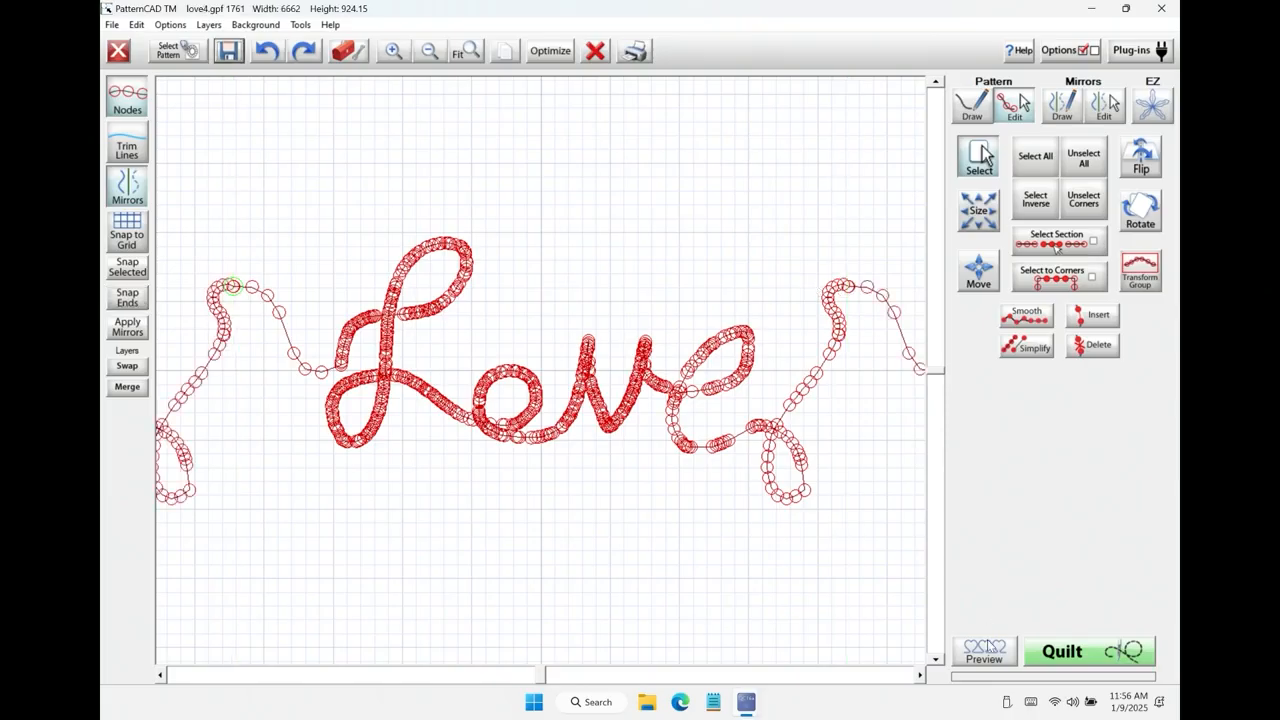
Preview the pantograph rows with wider row spacing and with Stagger turned on and off.
{"action": "left_click", "coordinate": [989, 651]}
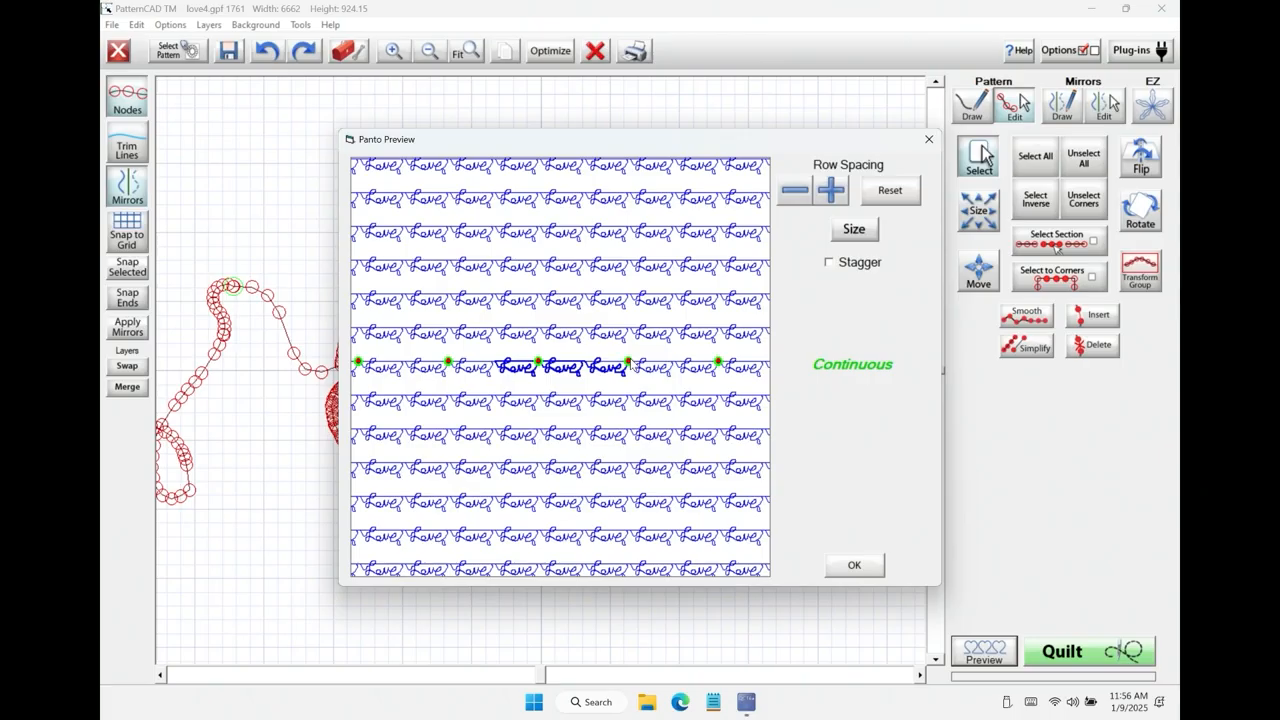
{"action": "left_click", "coordinate": [834, 196]}
{"action": "left_click", "coordinate": [826, 192]}
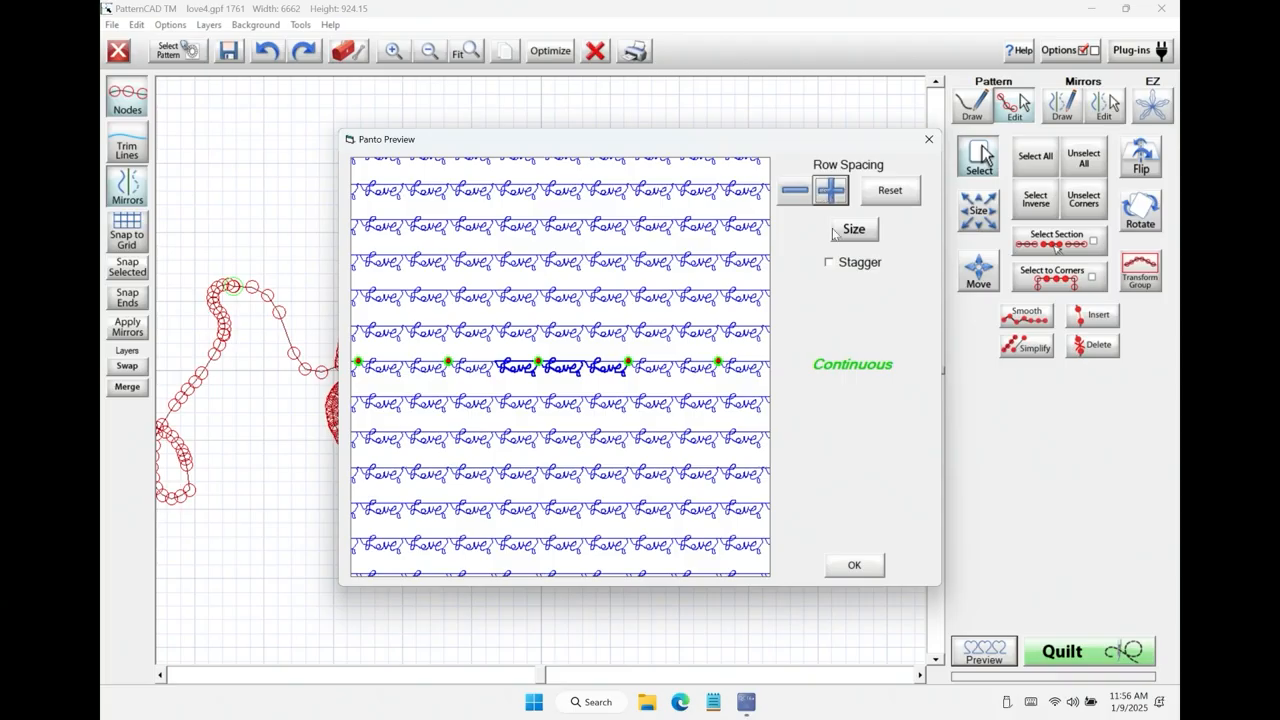
{"action": "left_click", "coordinate": [830, 262]}
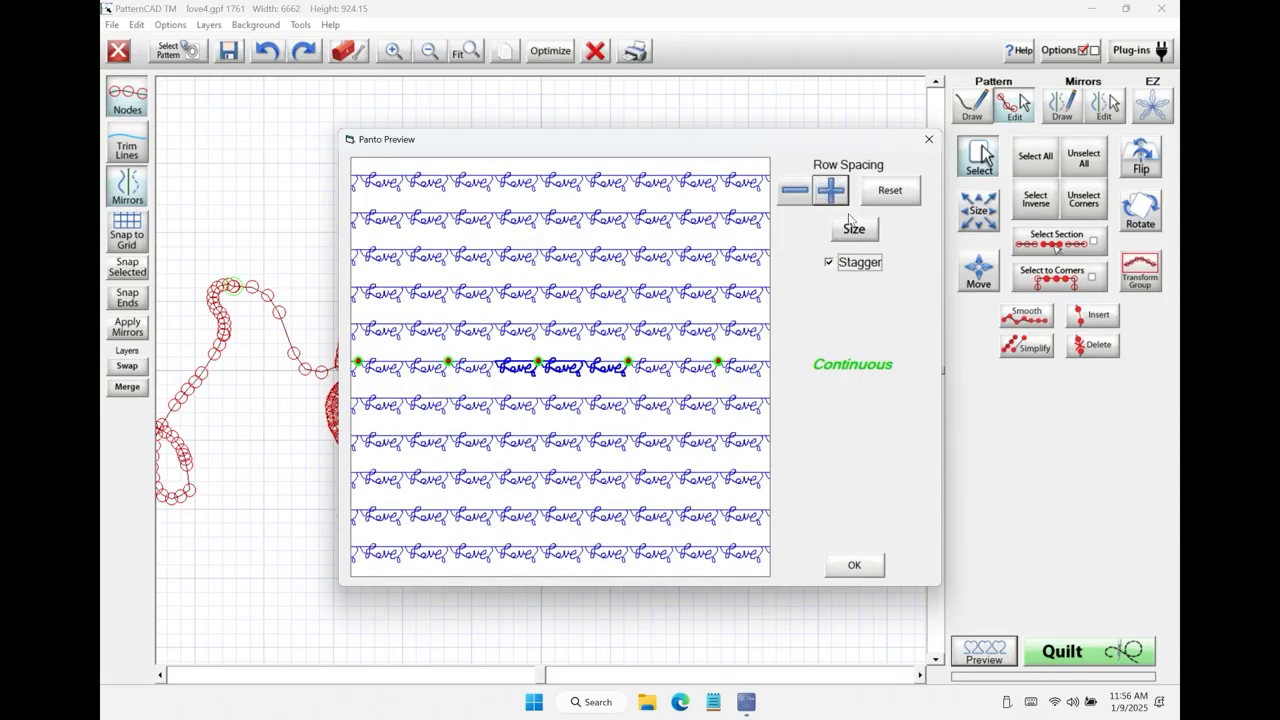
{"action": "left_click", "coordinate": [828, 262]}
{"action": "left_click", "coordinate": [876, 576]}
{"action": "left_click", "coordinate": [1115, 652]}
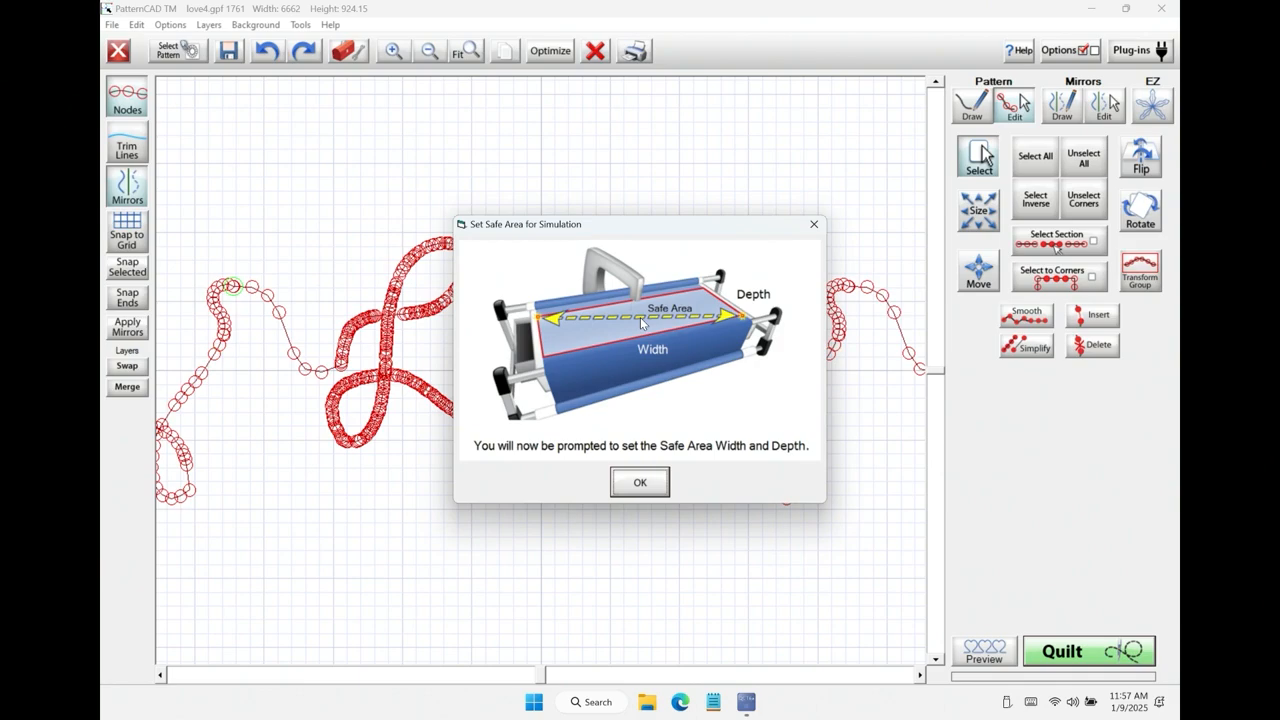
{"action": "left_click", "coordinate": [632, 483]}
{"action": "left_click", "coordinate": [787, 214]}
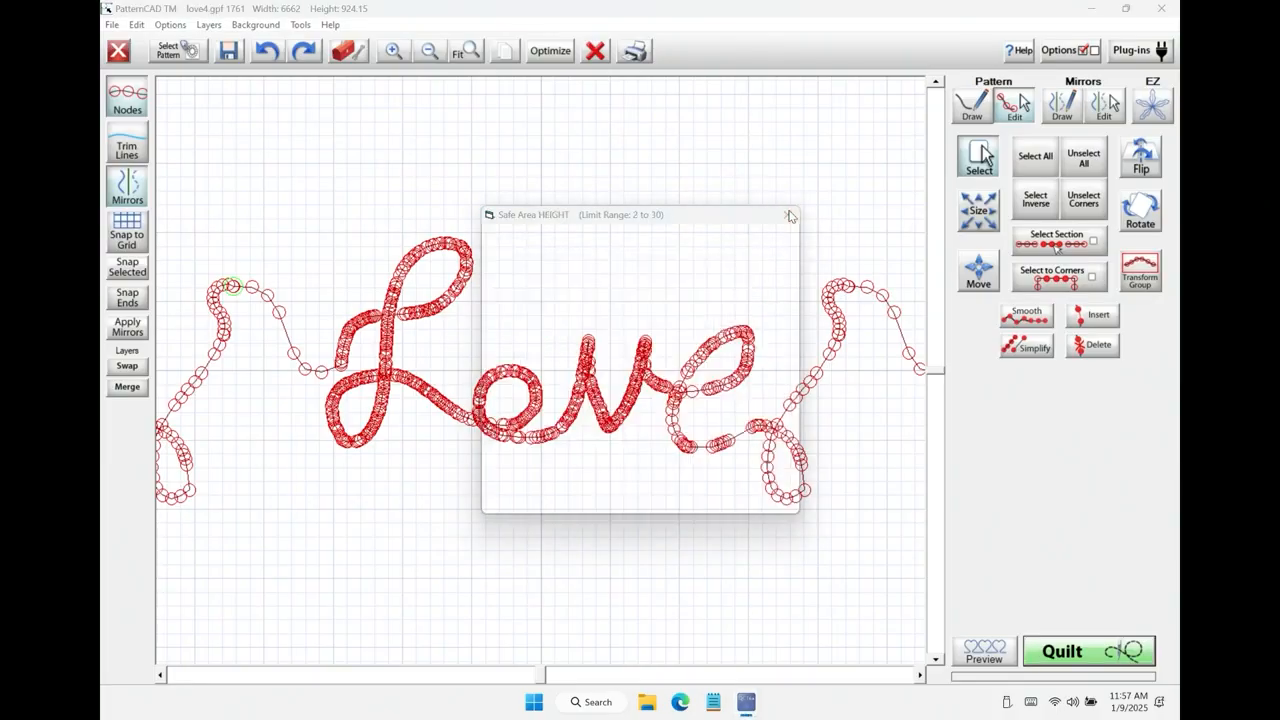
{"action": "left_click", "coordinate": [788, 213]}
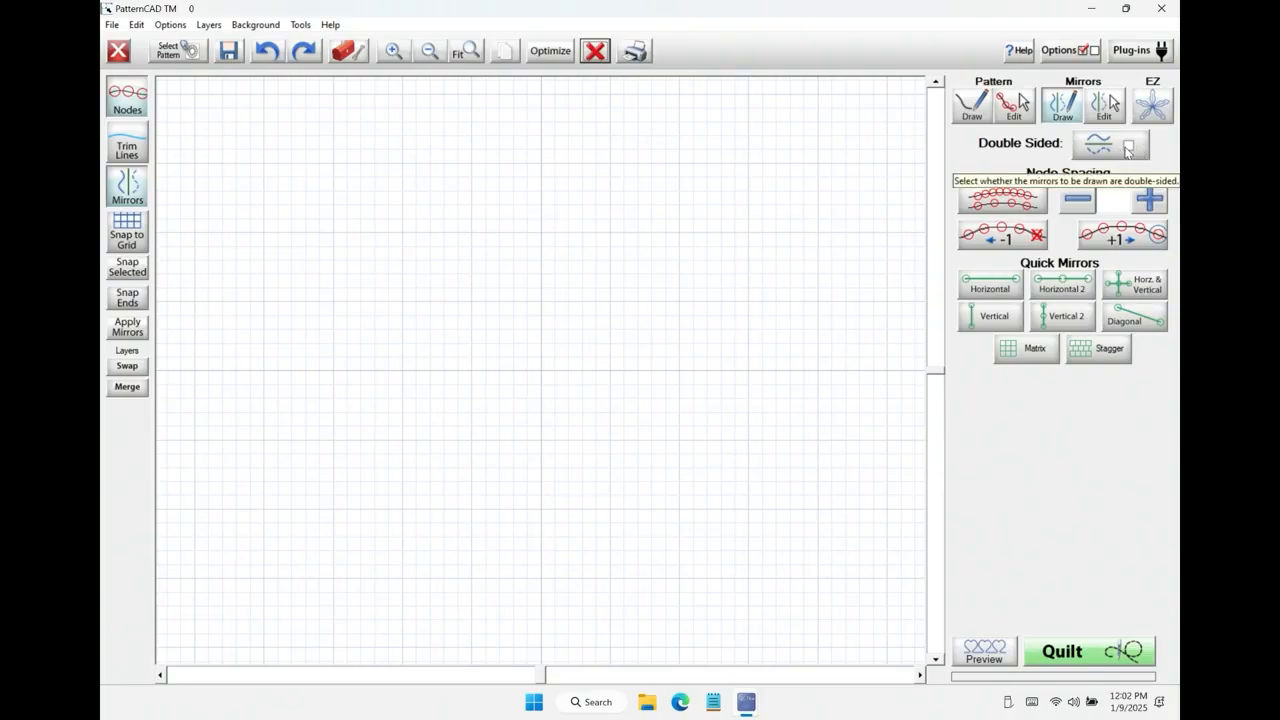
Test the Horizontal mirror and the double-sided Horizontal 2 mirror by drawing freehand curves, and clear the workspace.
{"action": "left_click", "coordinate": [1001, 290]}
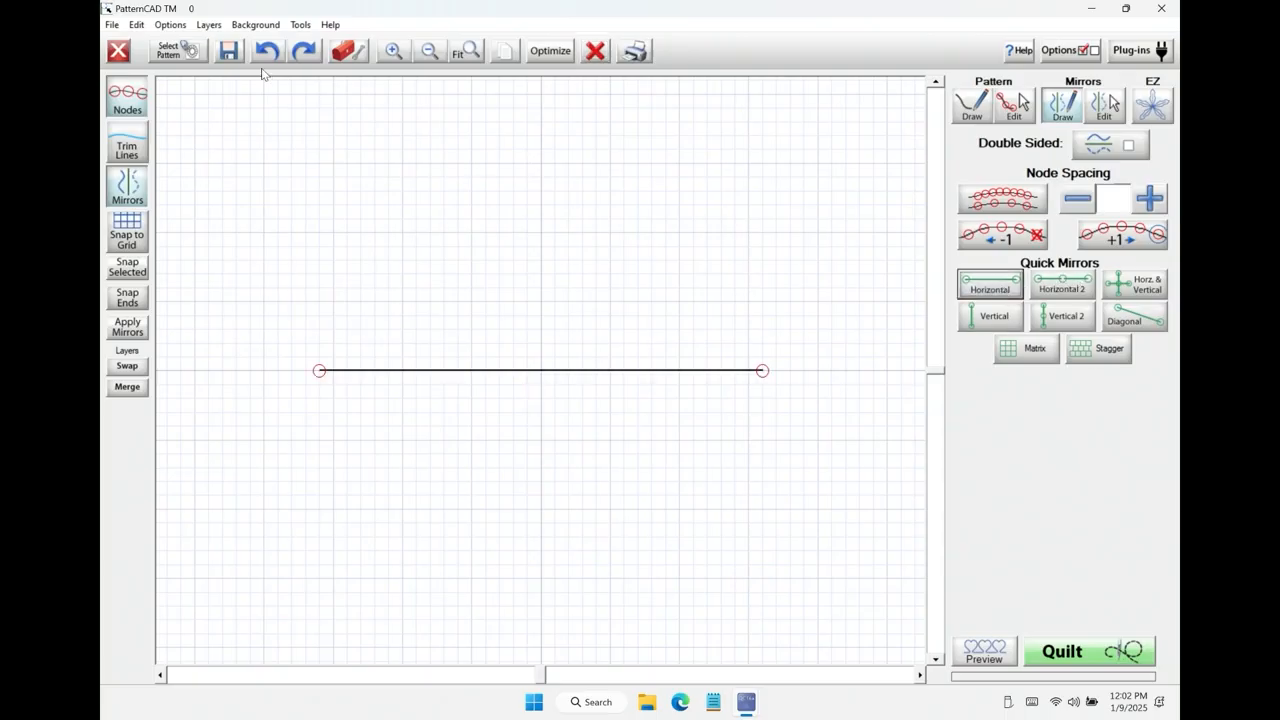
{"action": "mouse_move", "coordinate": [338, 312]}
{"action": "left_mouse_down"}
{"action": "mouse_move", "coordinate": [524, 288]}
{"action": "mouse_move", "coordinate": [645, 370]}
{"action": "left_mouse_up"}
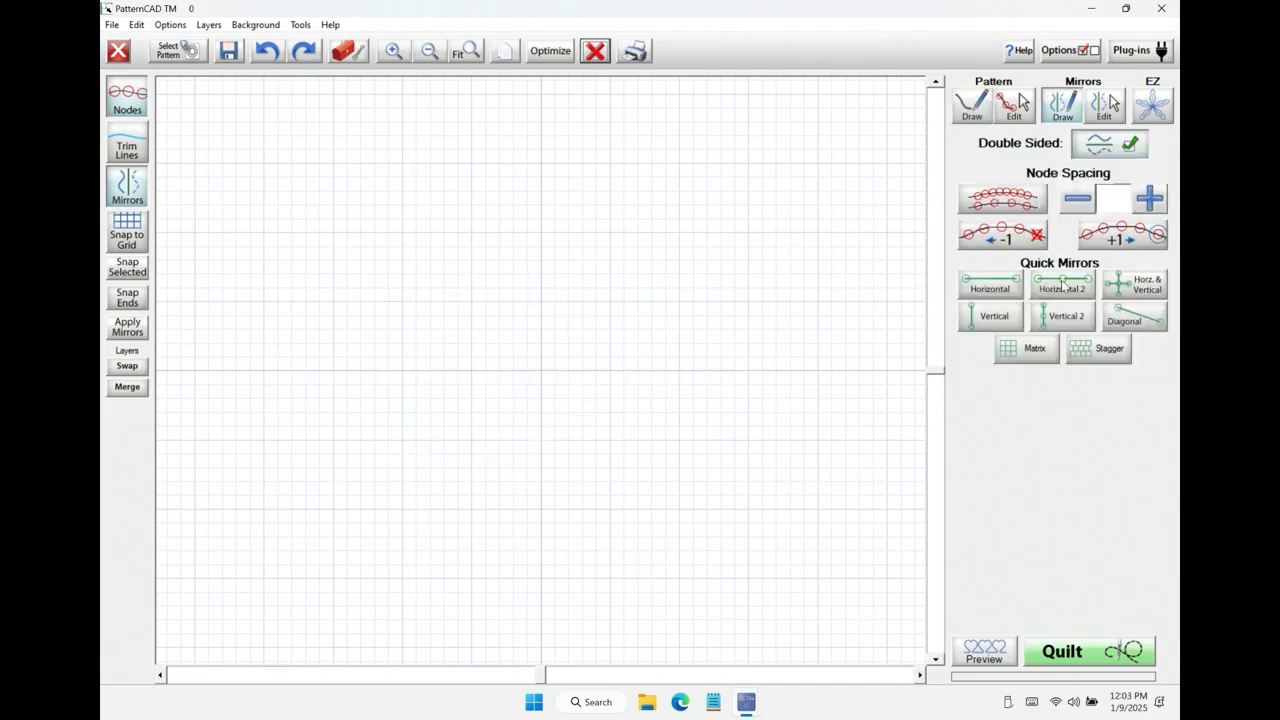
{"action": "left_click", "coordinate": [1062, 286]}
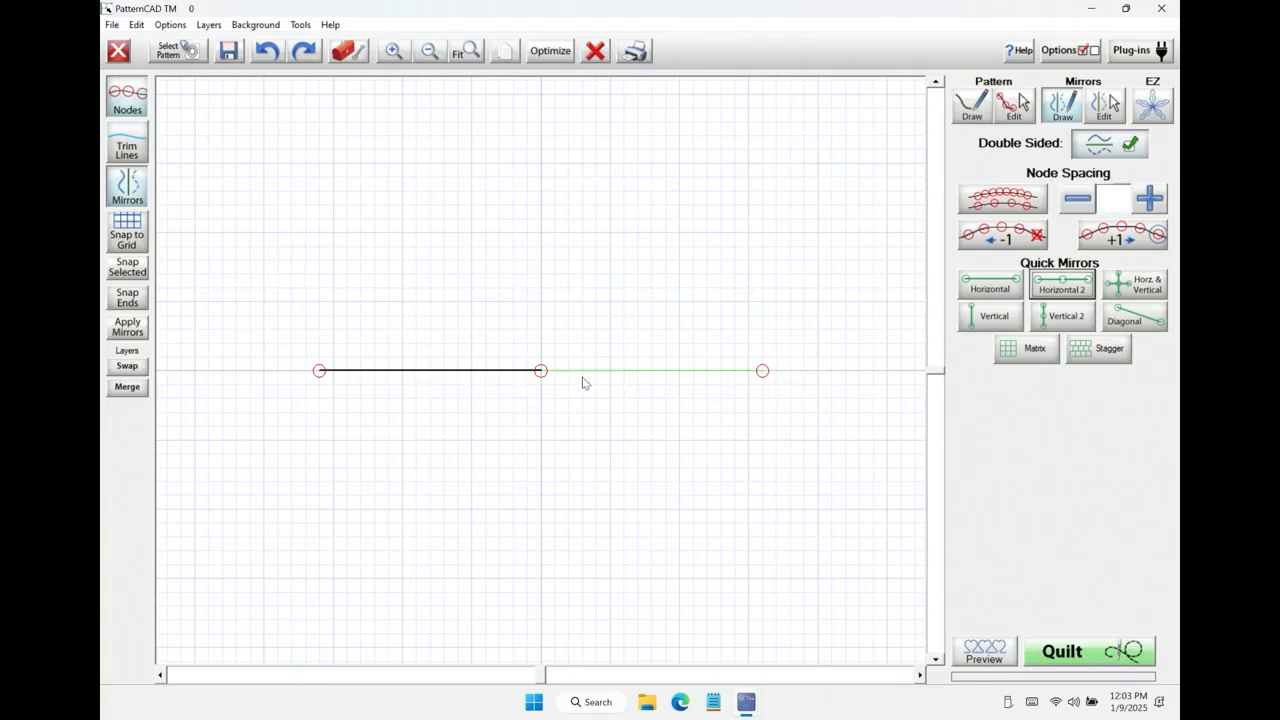
{"action": "mouse_move", "coordinate": [540, 368]}
{"action": "left_mouse_down"}
{"action": "mouse_move", "coordinate": [512, 328]}
{"action": "mouse_move", "coordinate": [448, 310]}
{"action": "mouse_move", "coordinate": [398, 250]}
{"action": "mouse_move", "coordinate": [381, 203]}
{"action": "mouse_move", "coordinate": [347, 193]}
{"action": "left_mouse_up"}
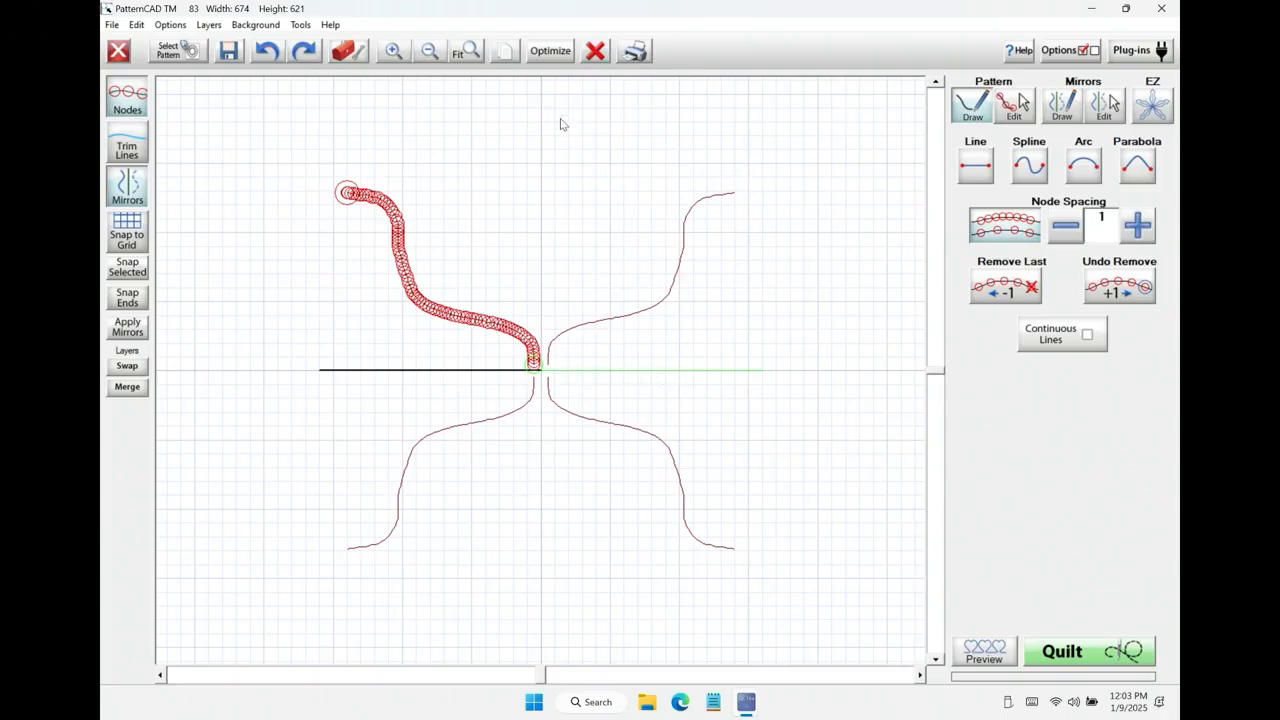
{"action": "left_click", "coordinate": [596, 53]}
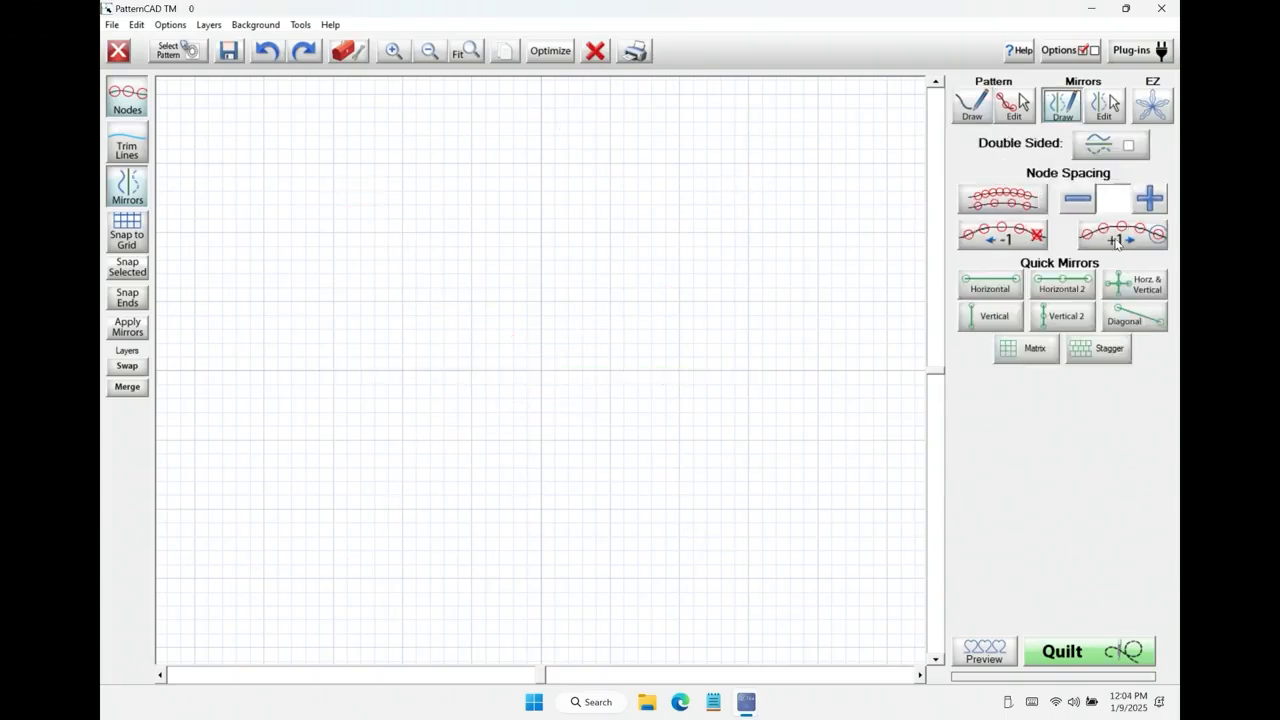
Add the Horz. & Vertical quick mirrors and draw an arc with Continuous Lines from their intersection to the upper-left end of that quadrant.
{"action": "left_click", "coordinate": [1143, 291]}
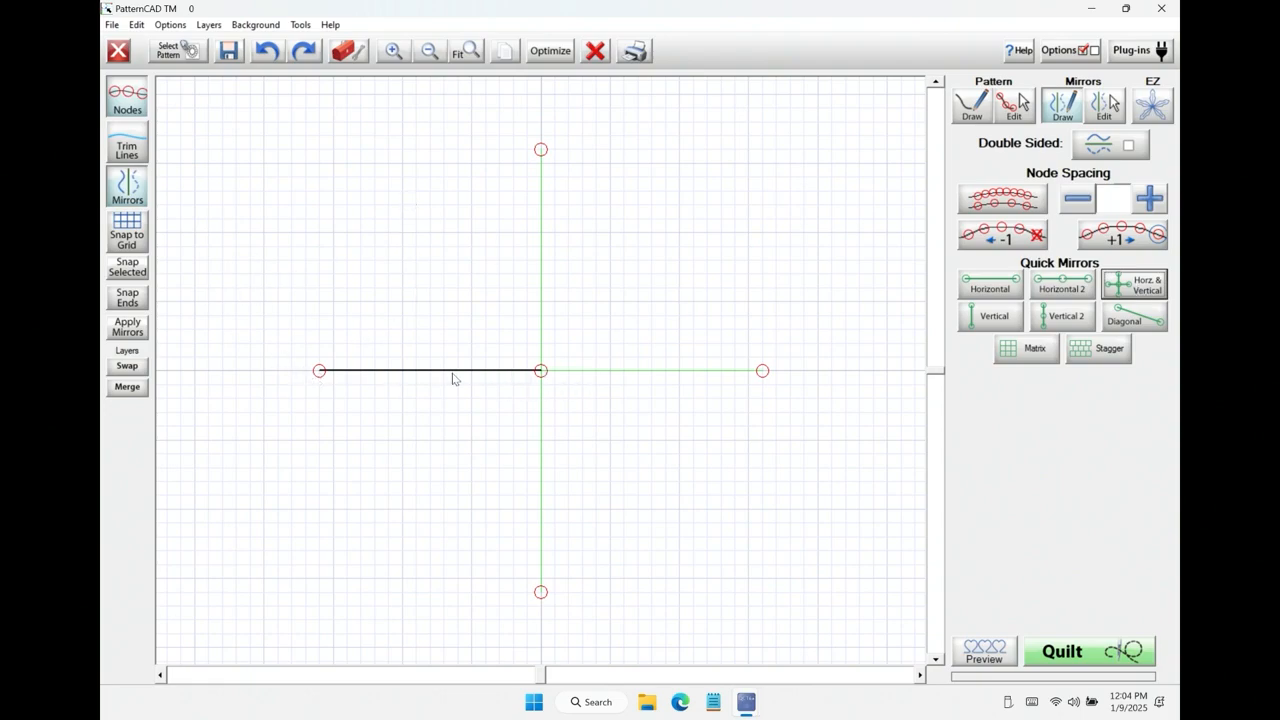
{"action": "left_click", "coordinate": [985, 113]}
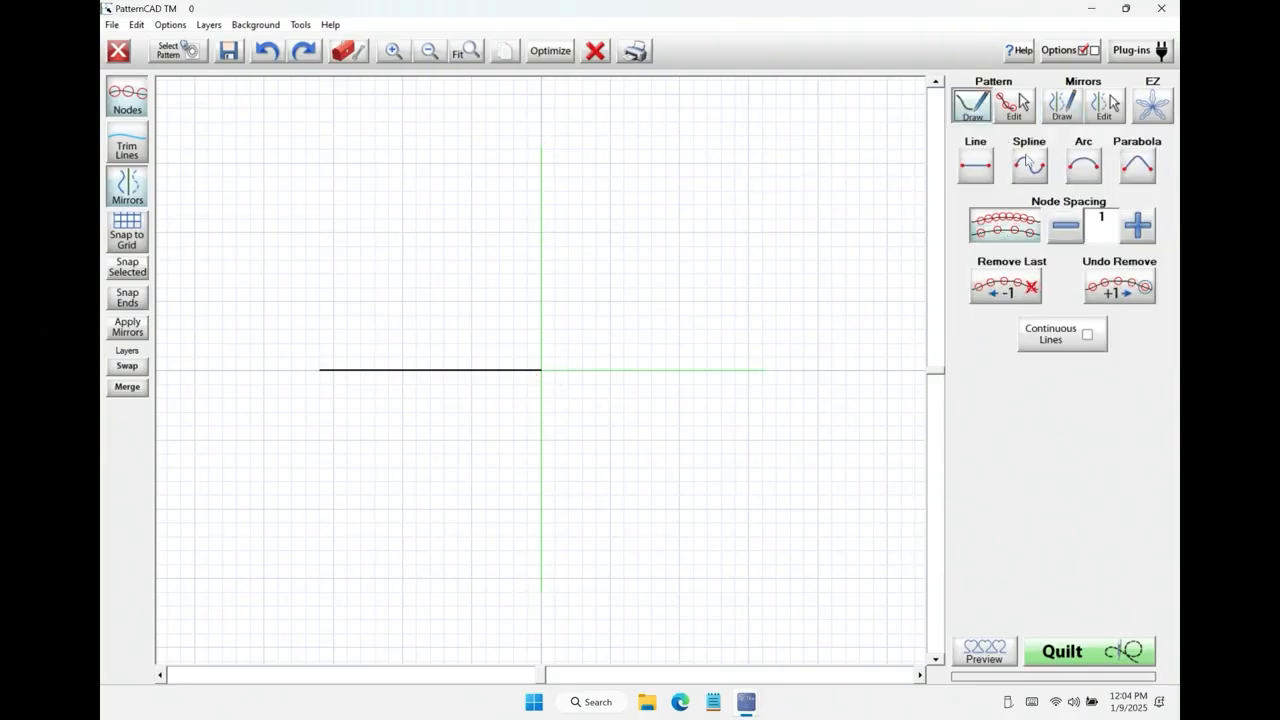
{"action": "left_click", "coordinate": [1080, 166]}
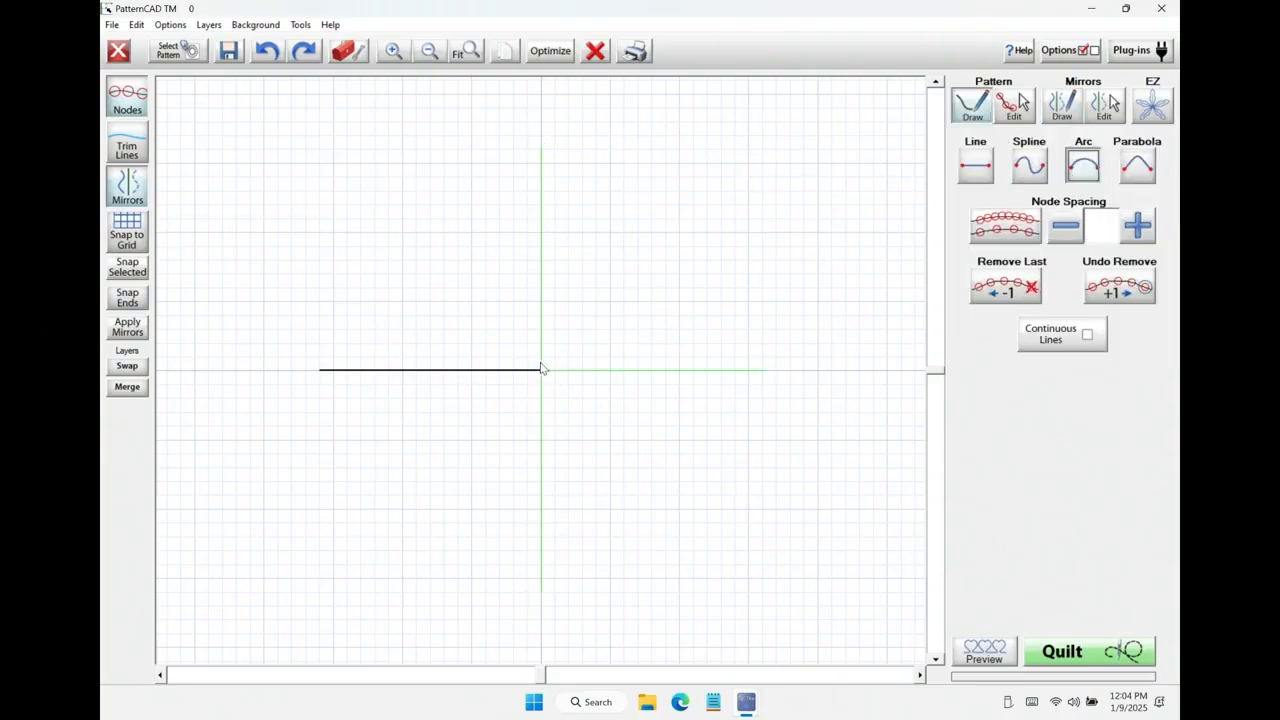
{"action": "left_click", "coordinate": [1087, 334]}
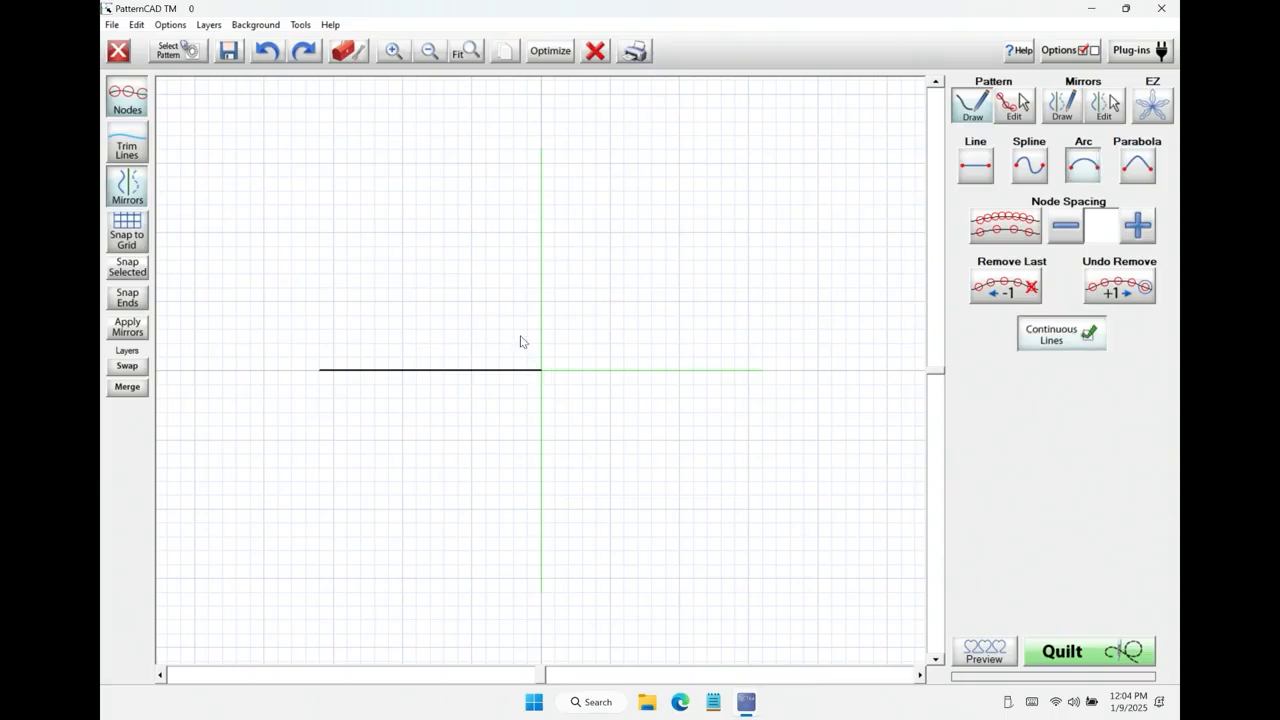
{"action": "left_click", "coordinate": [329, 149]}
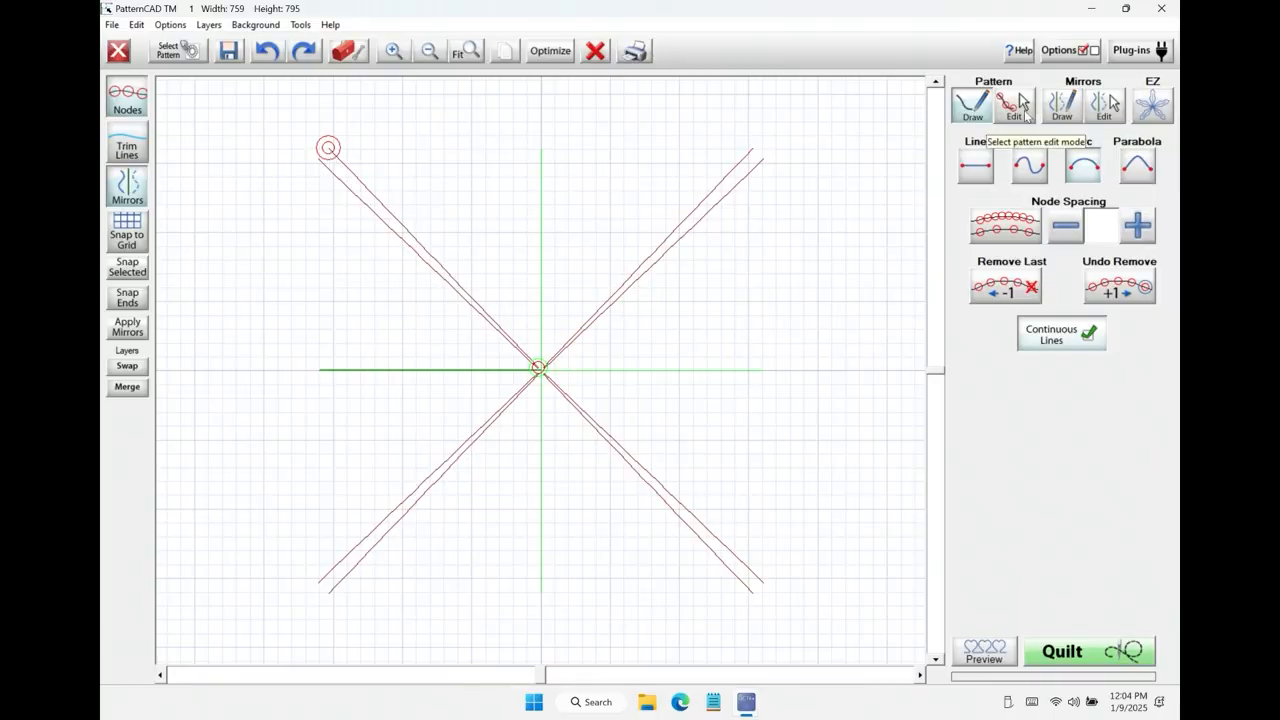
Select the arc and bend it outward at its midpoint until the mirrored copies form four rounded petals.
{"action": "left_click", "coordinate": [1022, 104]}
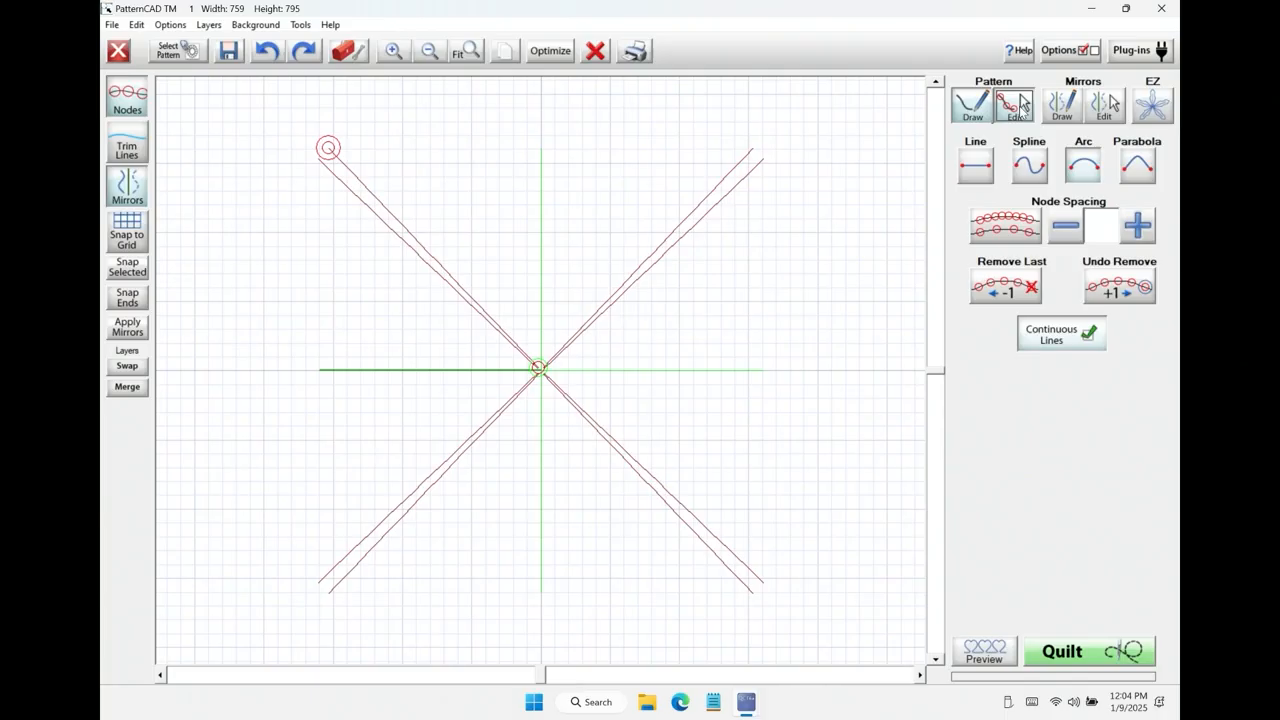
{"action": "left_click_drag", "start_coordinate": [303, 127], "coordinate": [551, 423]}
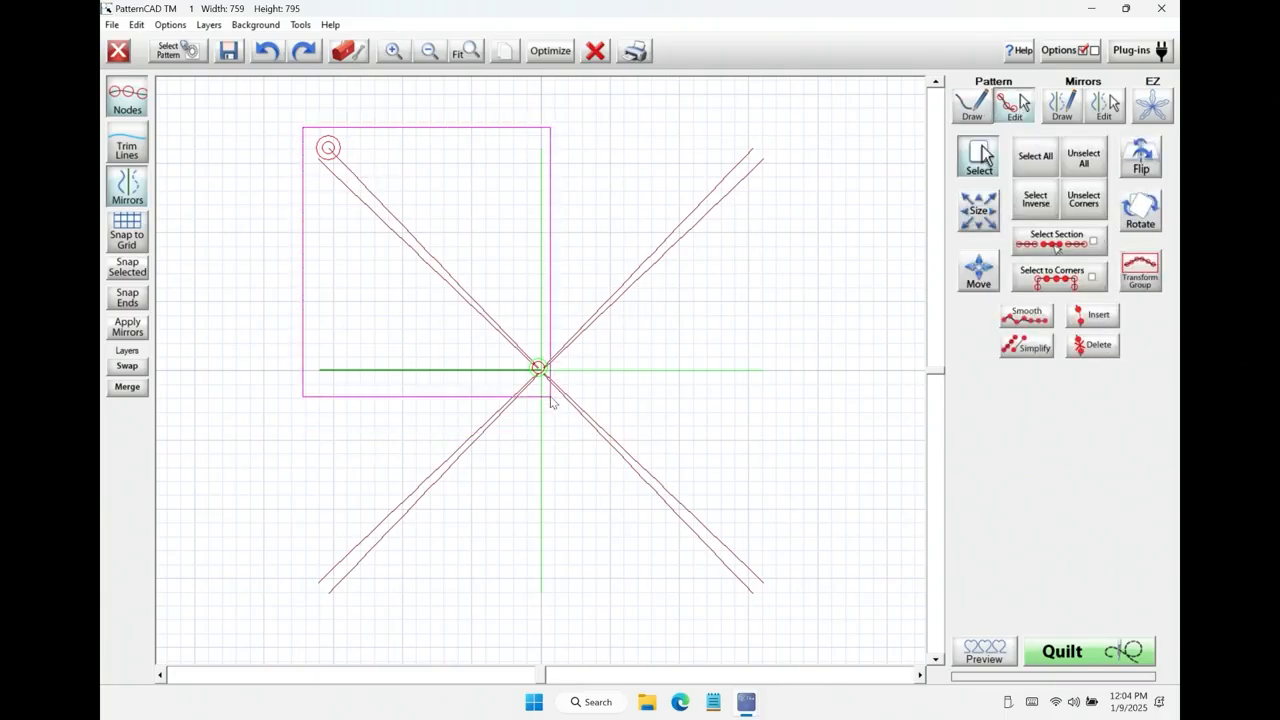
{"action": "left_click_drag", "start_coordinate": [438, 259], "coordinate": [489, 216]}
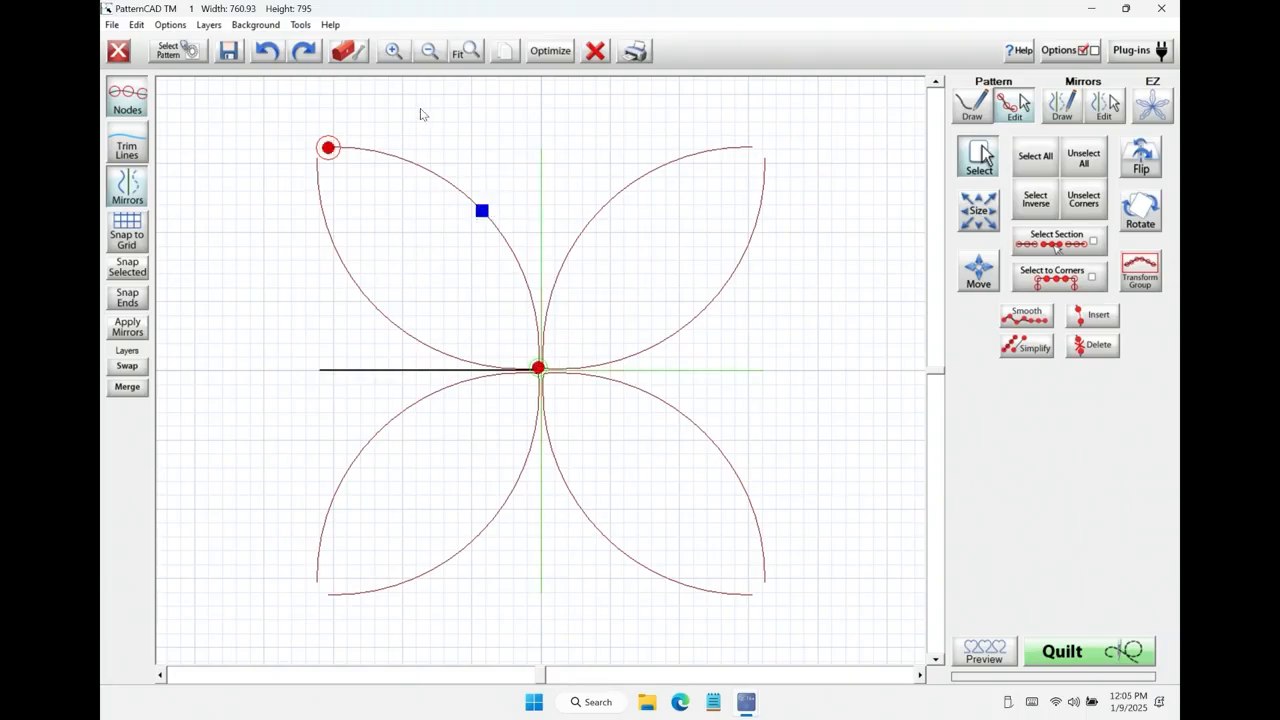
{"action": "mouse_move", "coordinate": [480, 212]}
{"action": "left_mouse_down"}
{"action": "mouse_move", "coordinate": [503, 200]}
{"action": "mouse_move", "coordinate": [485, 208]}
{"action": "left_mouse_up"}
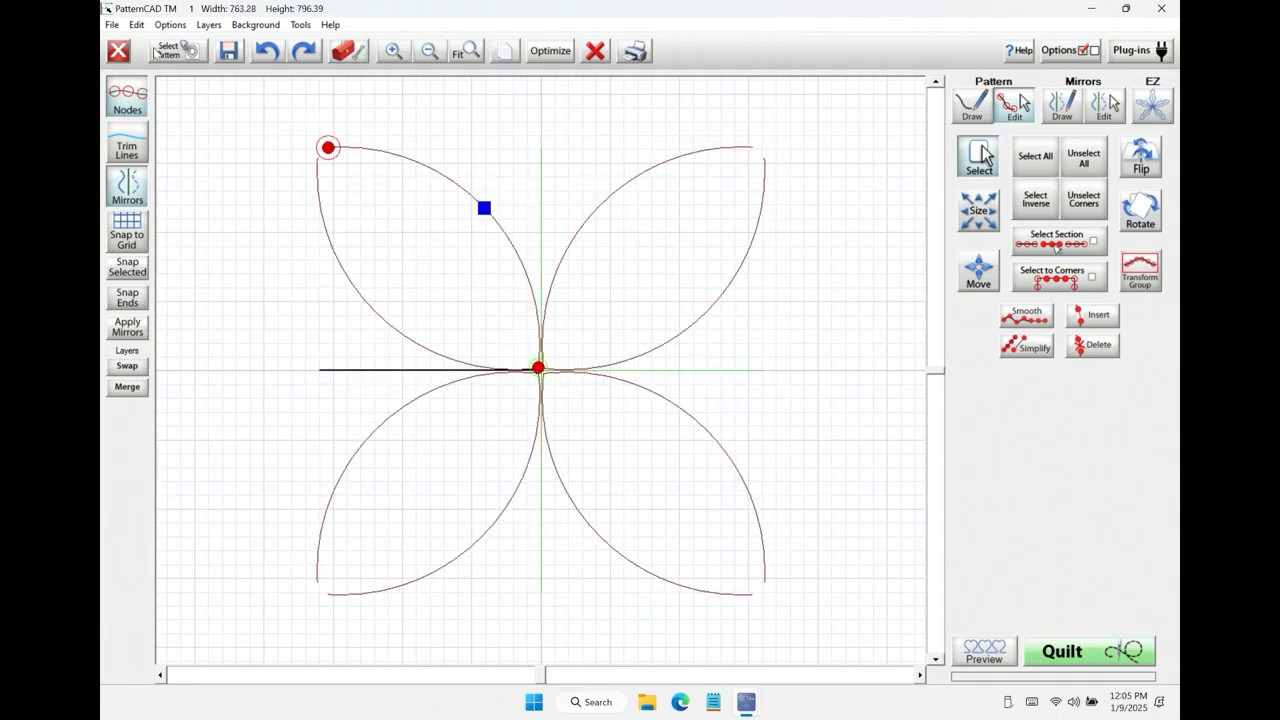
Clear the petal design with its mirrors and place a single-sided Diagonal quick mirror.
{"action": "left_click", "coordinate": [122, 98]}
{"action": "left_click", "coordinate": [120, 100]}
{"action": "left_click", "coordinate": [591, 60]}
{"action": "left_click", "coordinate": [590, 53]}
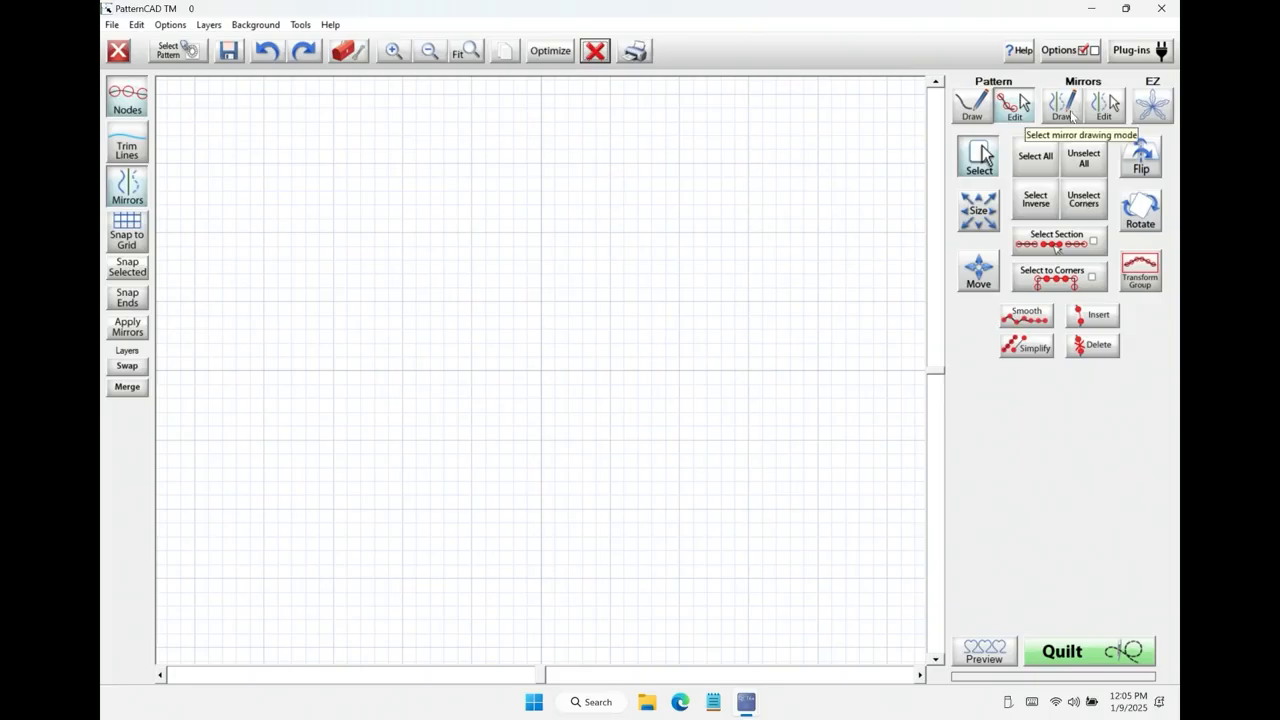
{"action": "left_click", "coordinate": [1062, 105]}
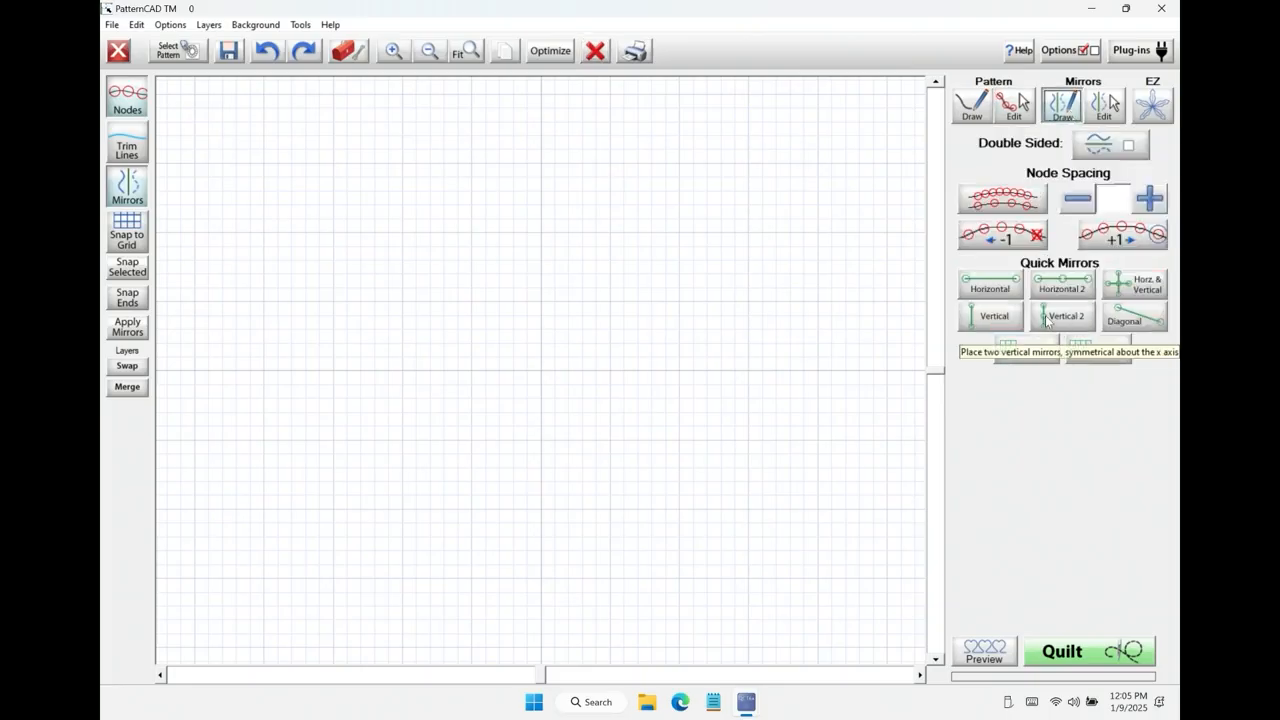
{"action": "left_click", "coordinate": [1134, 316]}
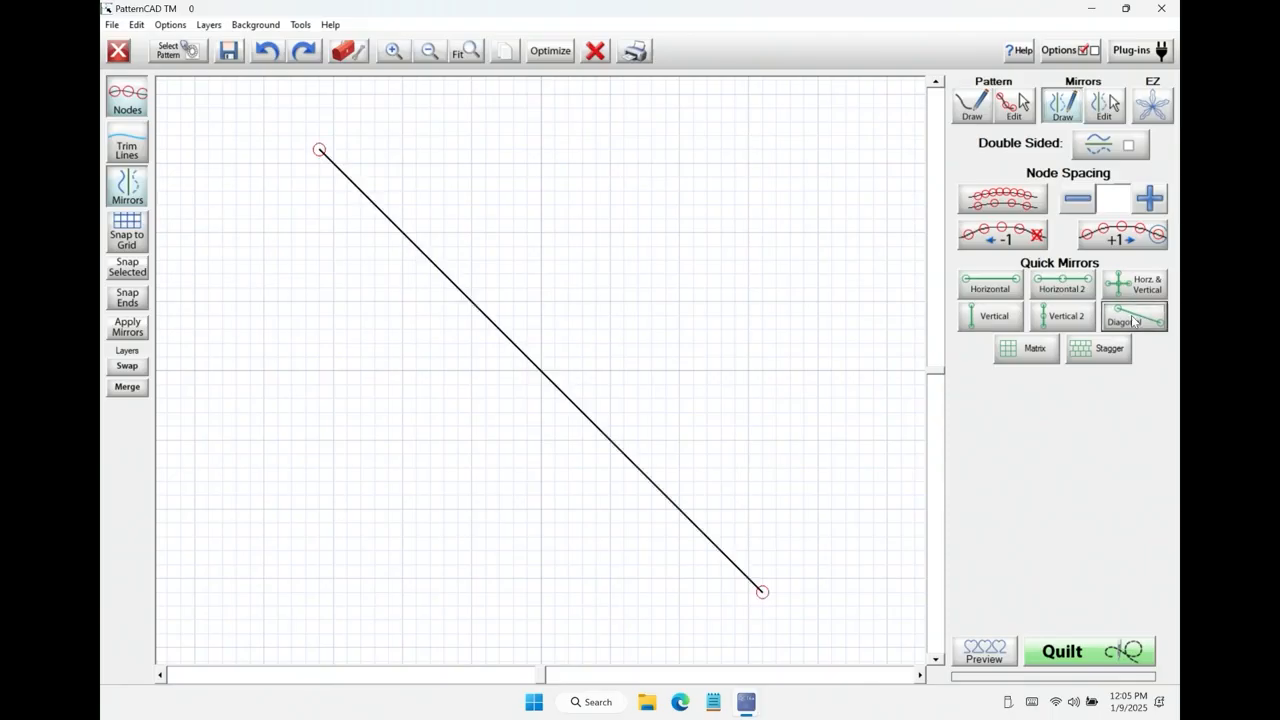
Draw four connected line segments spanning about 1205 by 1171 above the diagonal mirror, and clear the workspace.
{"action": "left_click", "coordinate": [971, 116]}
{"action": "left_click", "coordinate": [974, 166]}
{"action": "left_click", "coordinate": [434, 190]}
{"action": "left_click", "coordinate": [767, 185]}
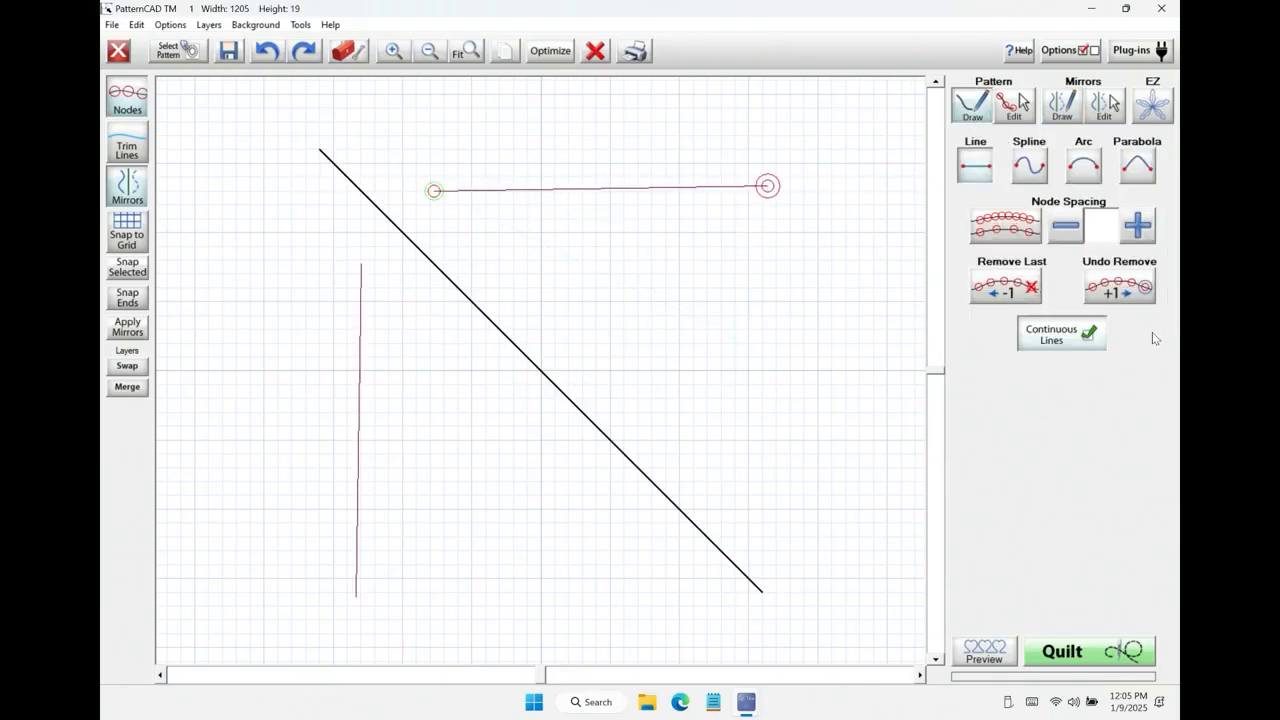
{"action": "left_click", "coordinate": [765, 511]}
{"action": "left_click", "coordinate": [545, 362]}
{"action": "left_click", "coordinate": [731, 268]}
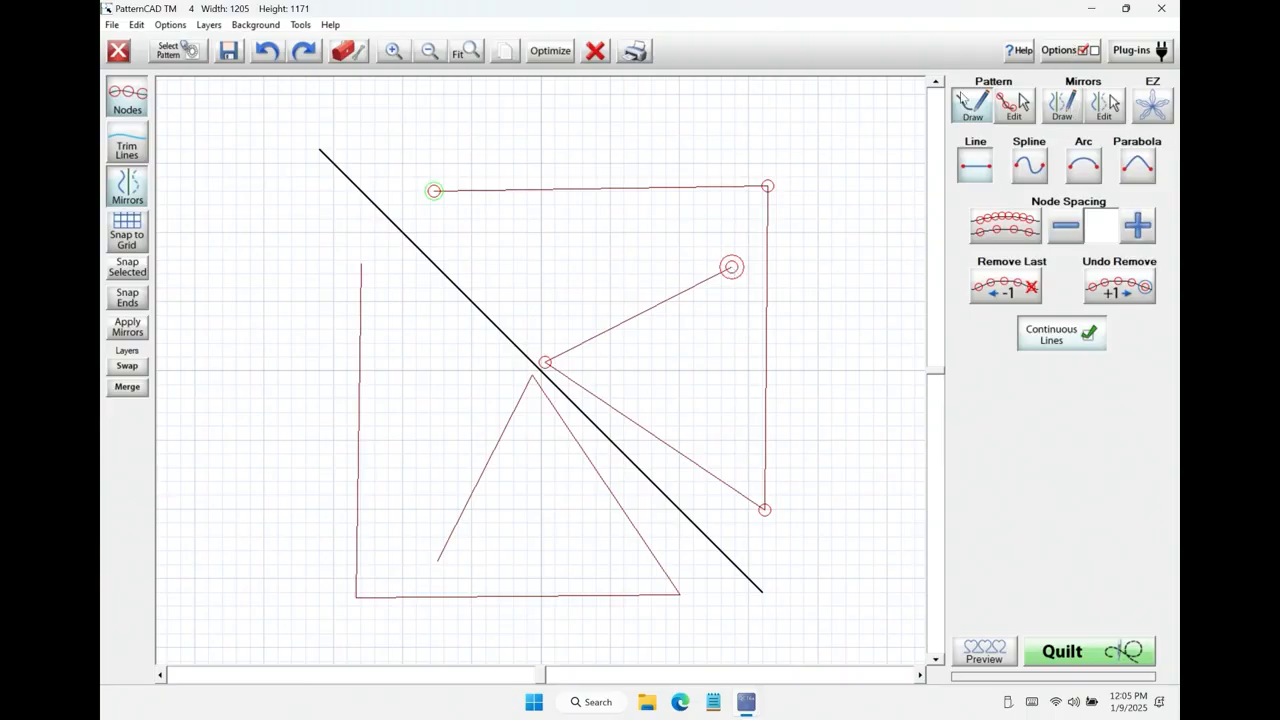
{"action": "left_click", "coordinate": [595, 50]}
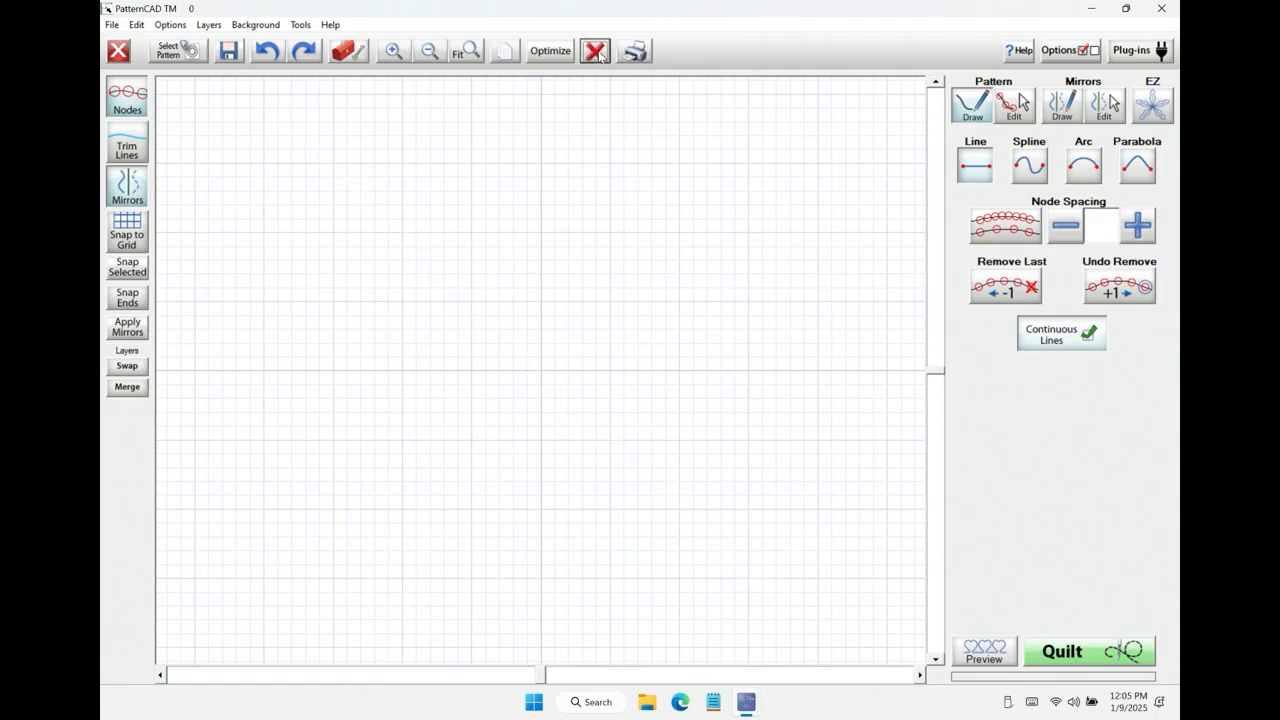
Add the Matrix quick mirrors and load the block pattern 4 leaf star.gpf.
{"action": "left_click", "coordinate": [1064, 103]}
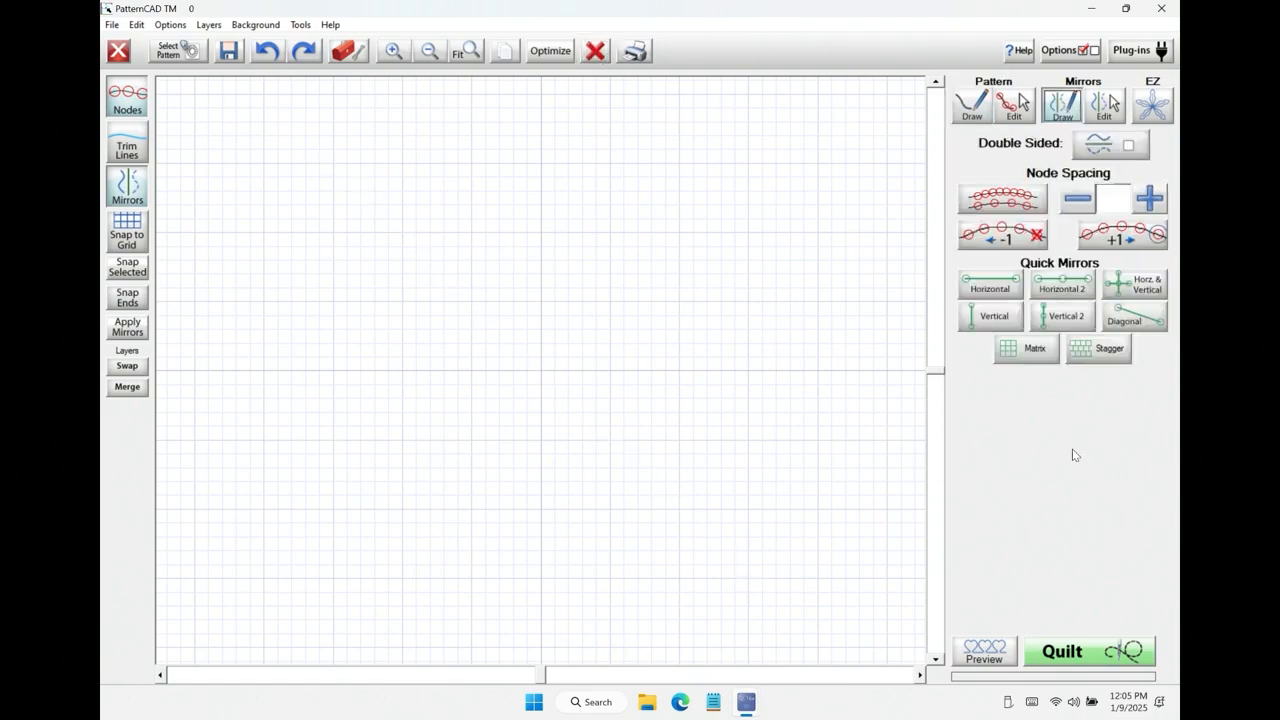
{"action": "left_click", "coordinate": [1020, 349]}
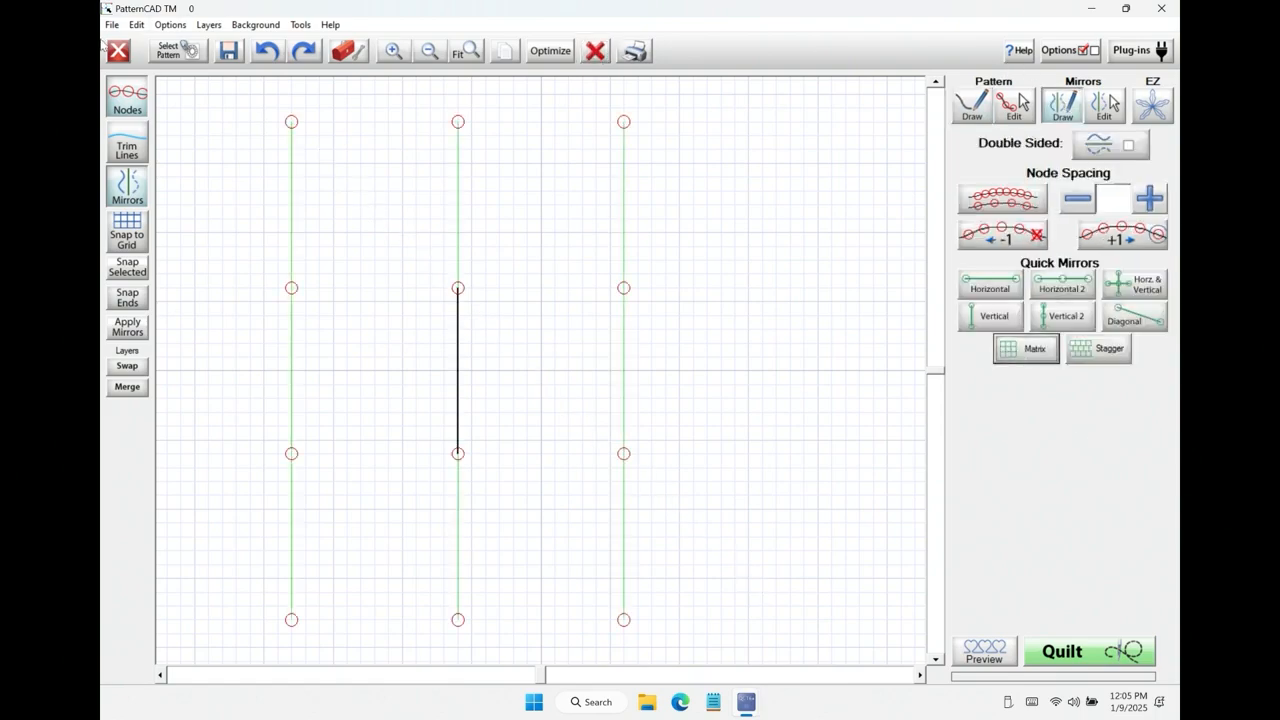
{"action": "left_click", "coordinate": [176, 55]}
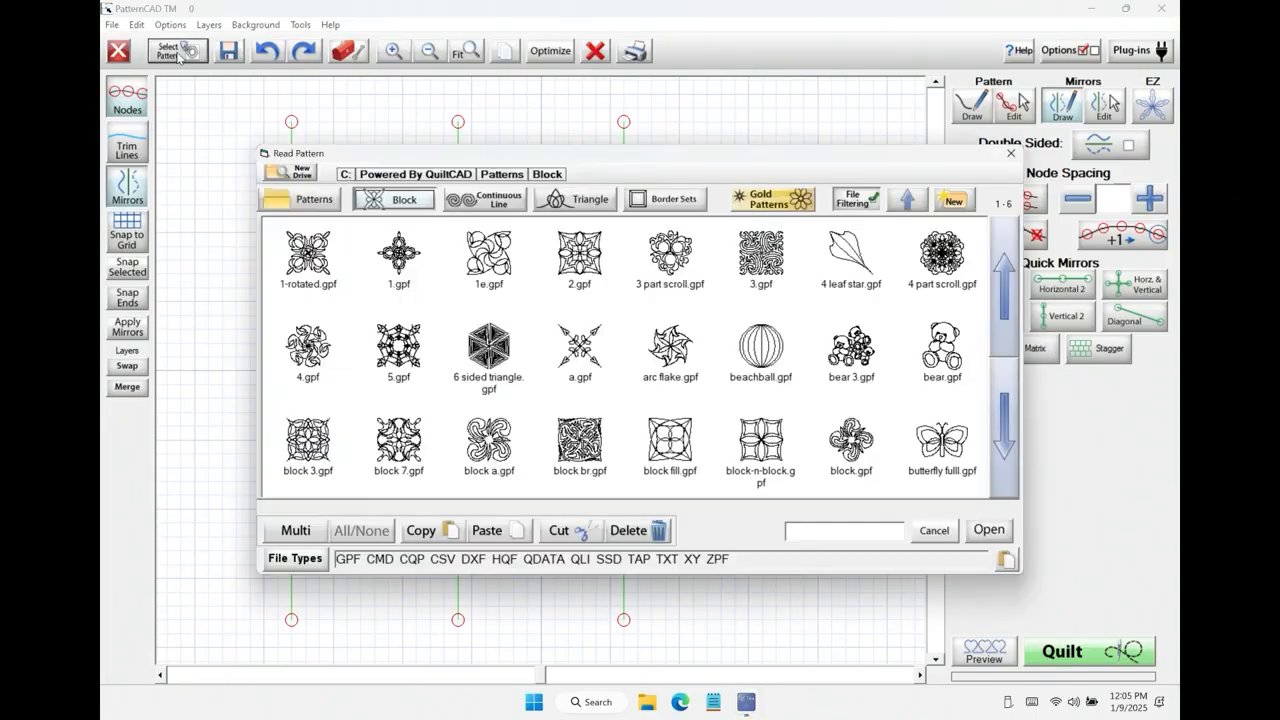
{"action": "left_click", "coordinate": [872, 266]}
{"action": "left_click", "coordinate": [988, 530]}
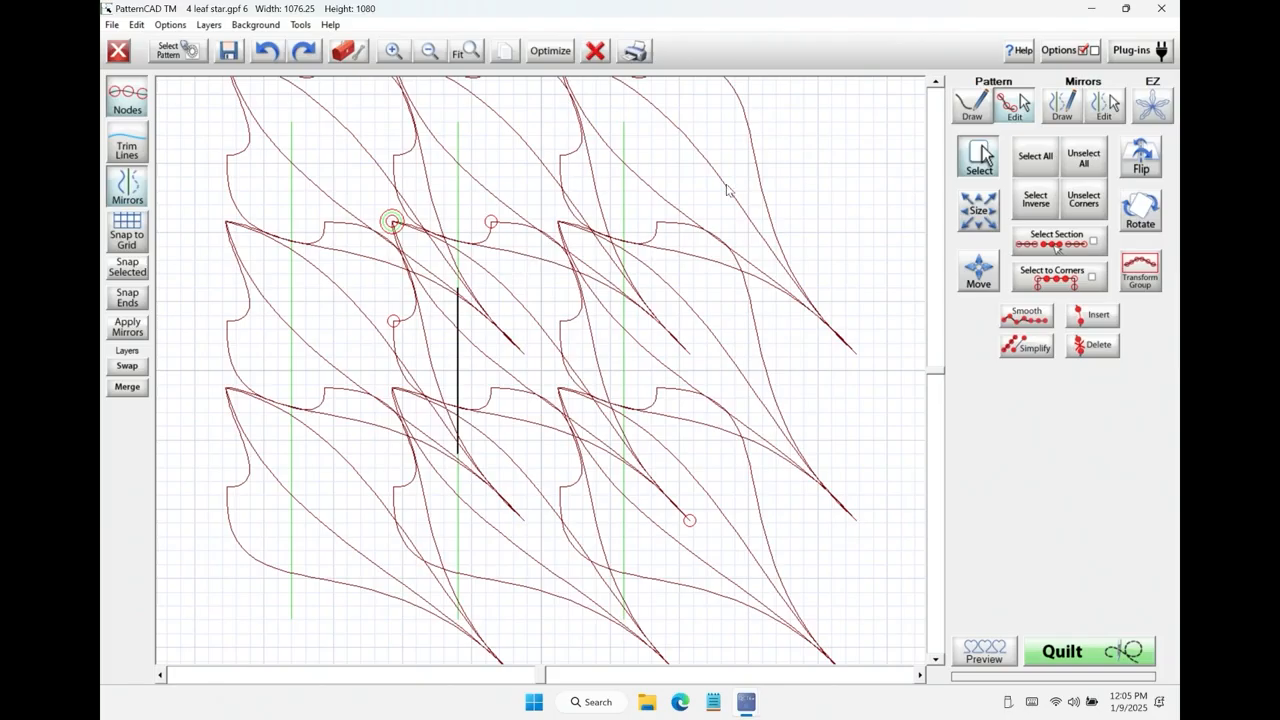
Try to resize and rotate the matrix mirrors, with the step size set to JUMBO.
{"action": "left_click", "coordinate": [1108, 104]}
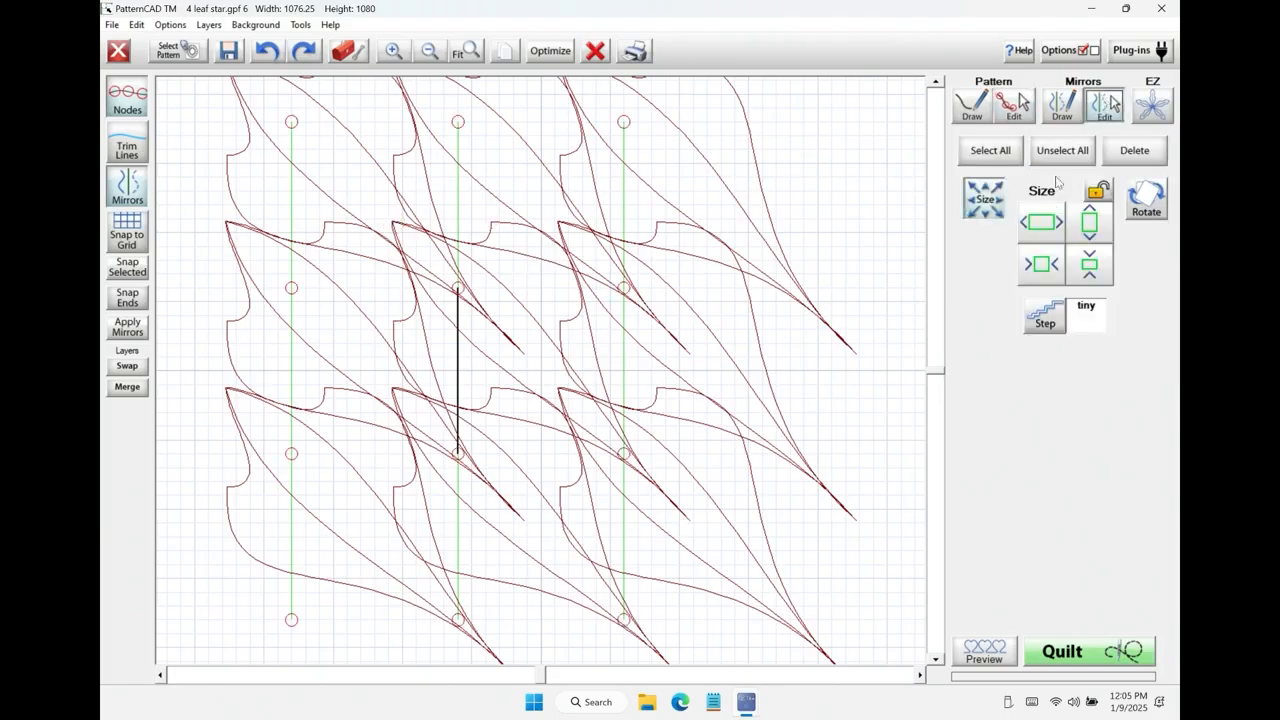
{"action": "left_click", "coordinate": [1047, 272]}
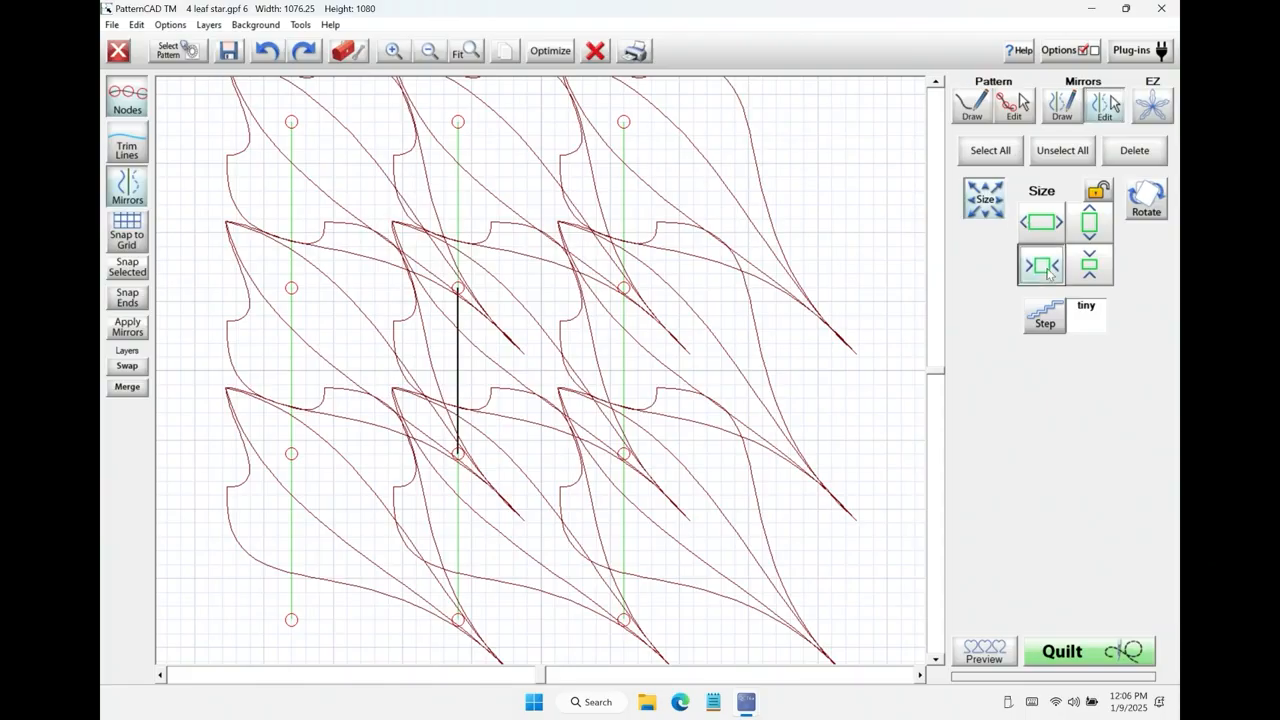
{"action": "left_click", "coordinate": [993, 200]}
{"action": "left_click", "coordinate": [1040, 222]}
{"action": "left_click", "coordinate": [1089, 222]}
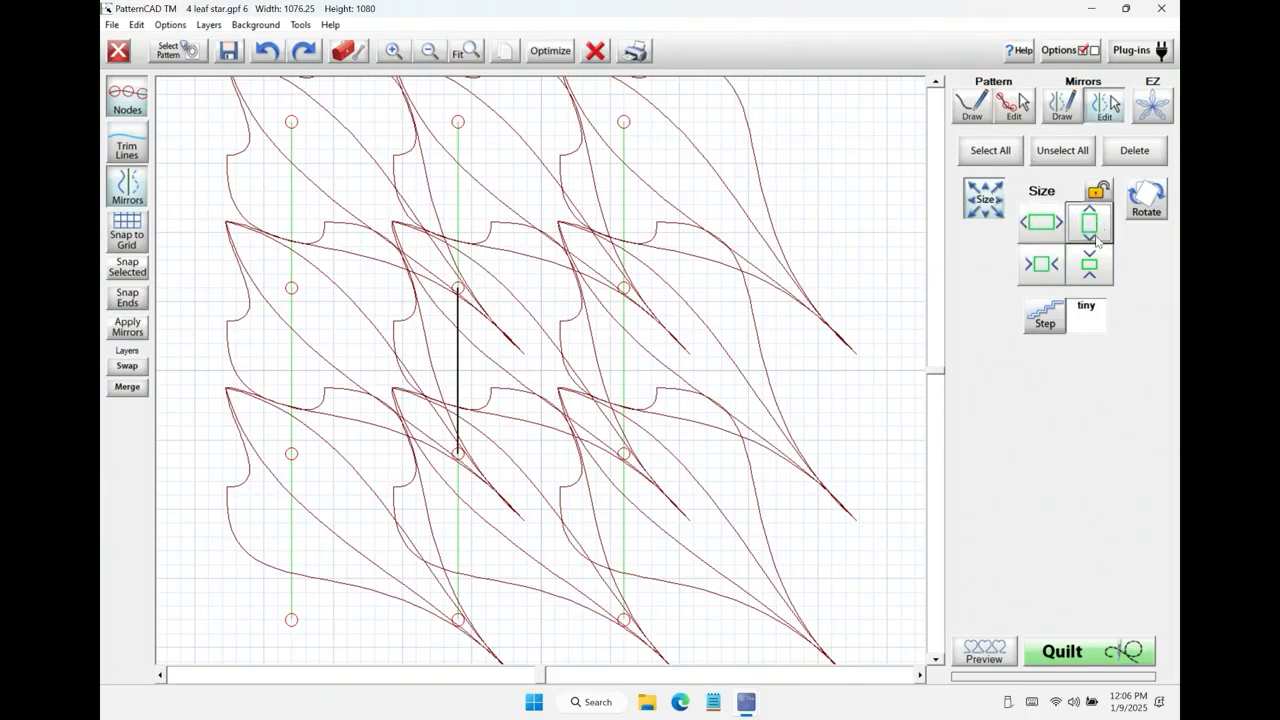
{"action": "left_click", "coordinate": [1045, 316]}
{"action": "left_click", "coordinate": [1045, 316]}
{"action": "left_click", "coordinate": [1045, 316]}
{"action": "left_click", "coordinate": [1094, 262]}
{"action": "left_click", "coordinate": [1044, 266]}
{"action": "left_click", "coordinate": [1033, 235]}
{"action": "left_click", "coordinate": [1147, 200]}
{"action": "left_click", "coordinate": [1089, 232]}
{"action": "left_click", "coordinate": [1045, 230]}
{"action": "left_click", "coordinate": [1042, 264]}
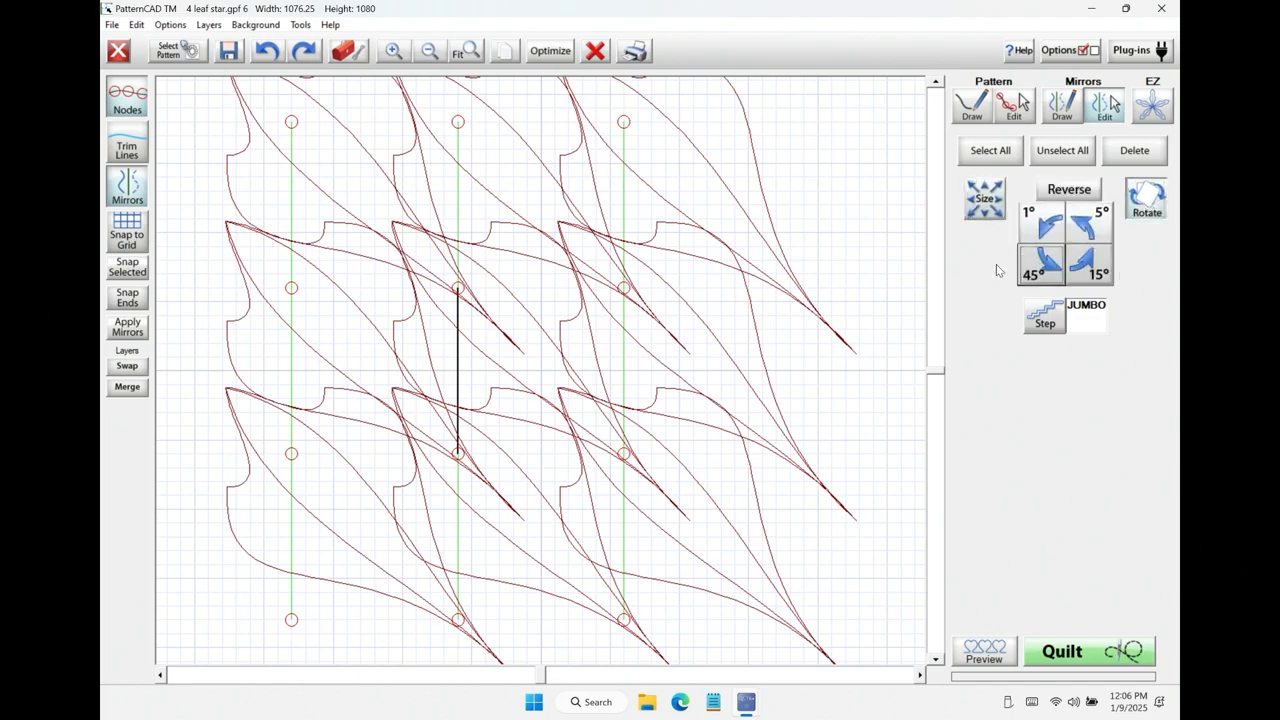
Clear the leaf pattern with its matrix mirrors and add the Stagger quick mirrors.
{"action": "left_click", "coordinate": [596, 52]}
{"action": "left_click", "coordinate": [1062, 104]}
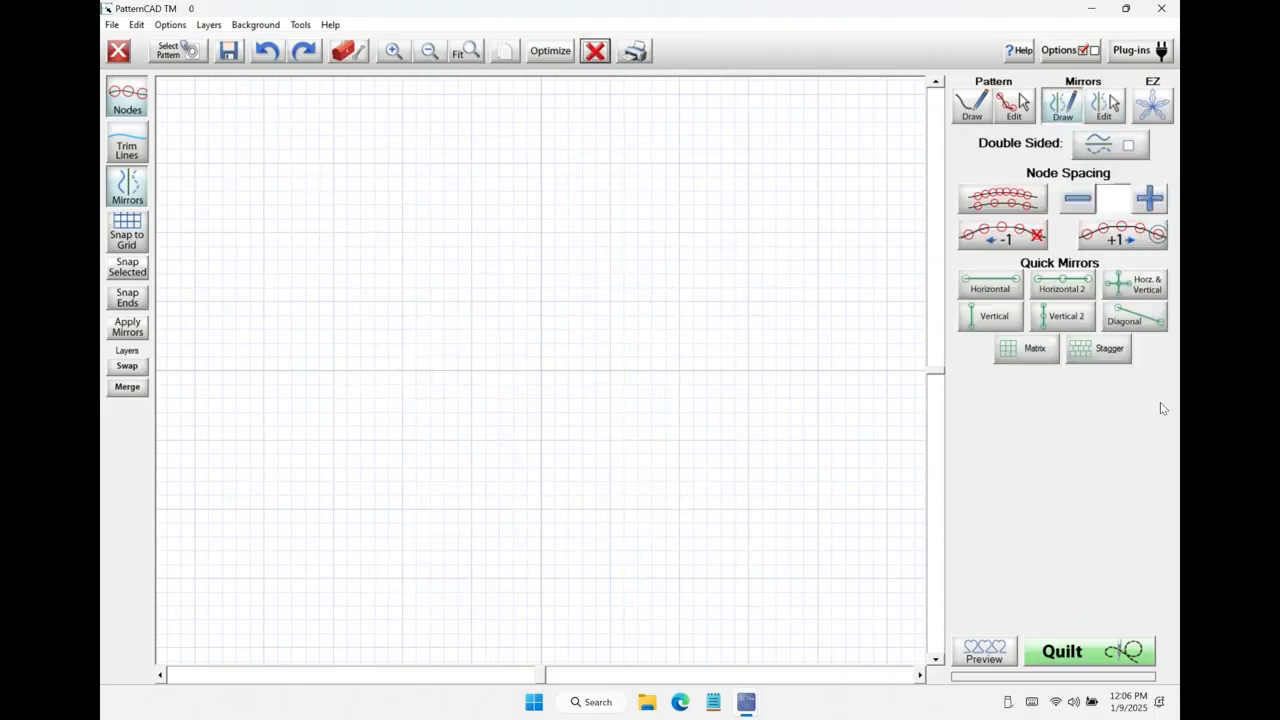
{"action": "left_click", "coordinate": [1092, 349]}
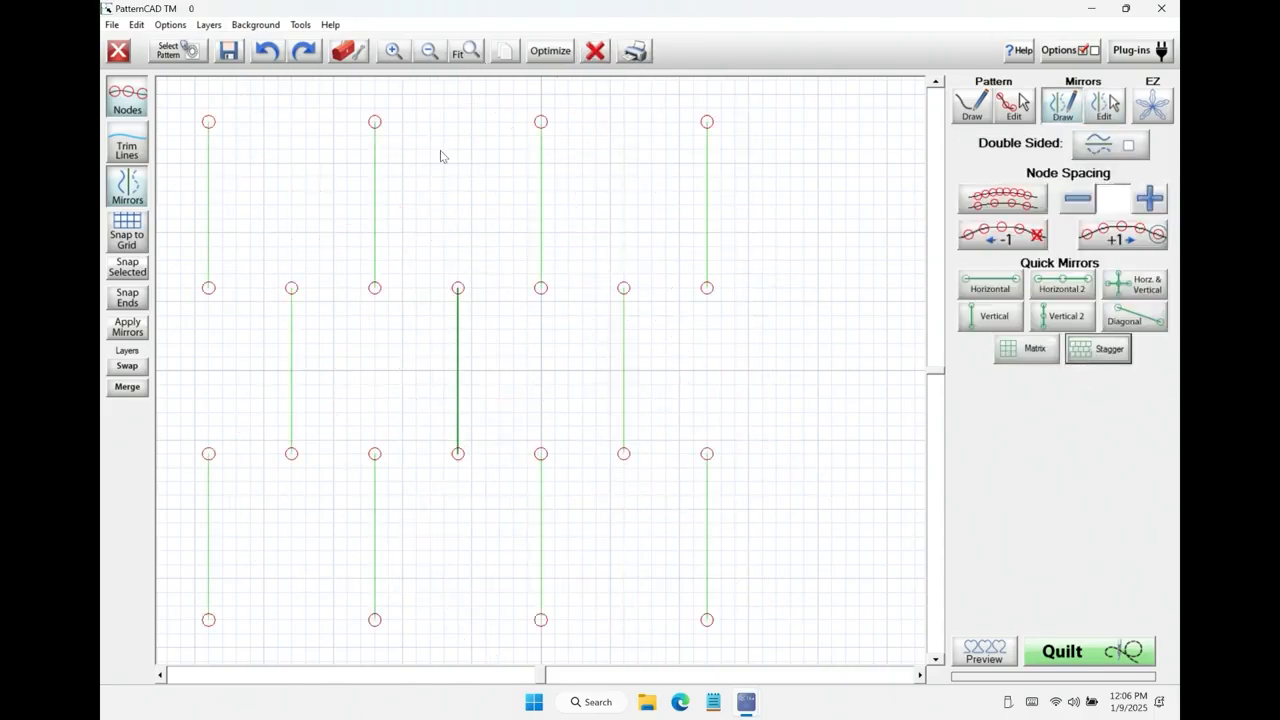
Draw a closed triangle about 254 by 328 between the two upper-left stagger mirrors, and clear the workspace.
{"action": "left_click", "coordinate": [972, 106]}
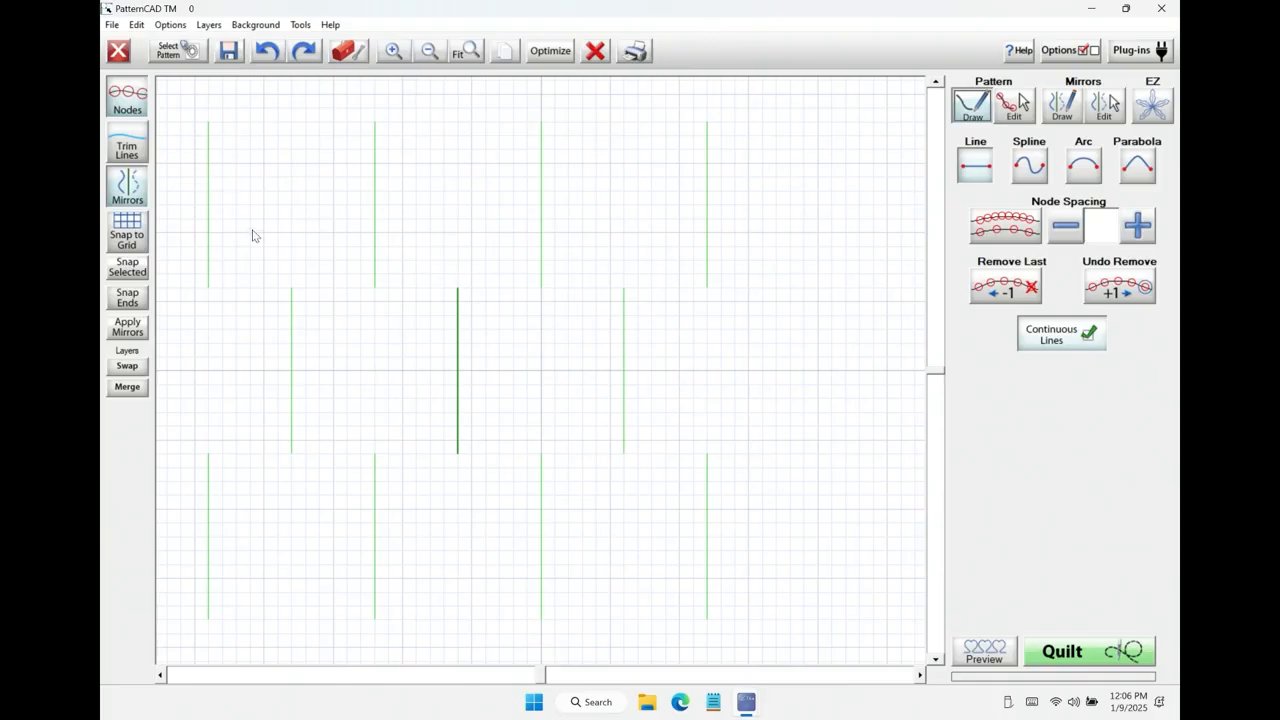
{"action": "left_click", "coordinate": [263, 260]}
{"action": "left_click", "coordinate": [279, 169]}
{"action": "left_click", "coordinate": [333, 248]}
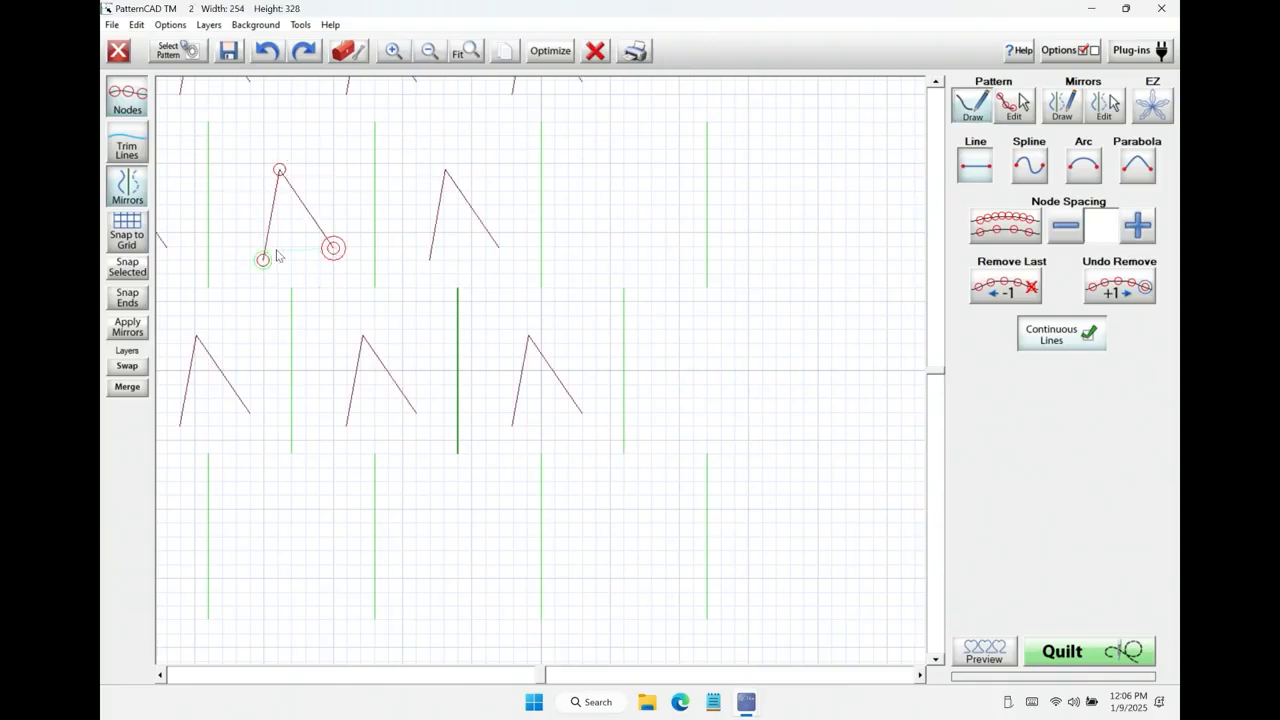
{"action": "left_click", "coordinate": [264, 259]}
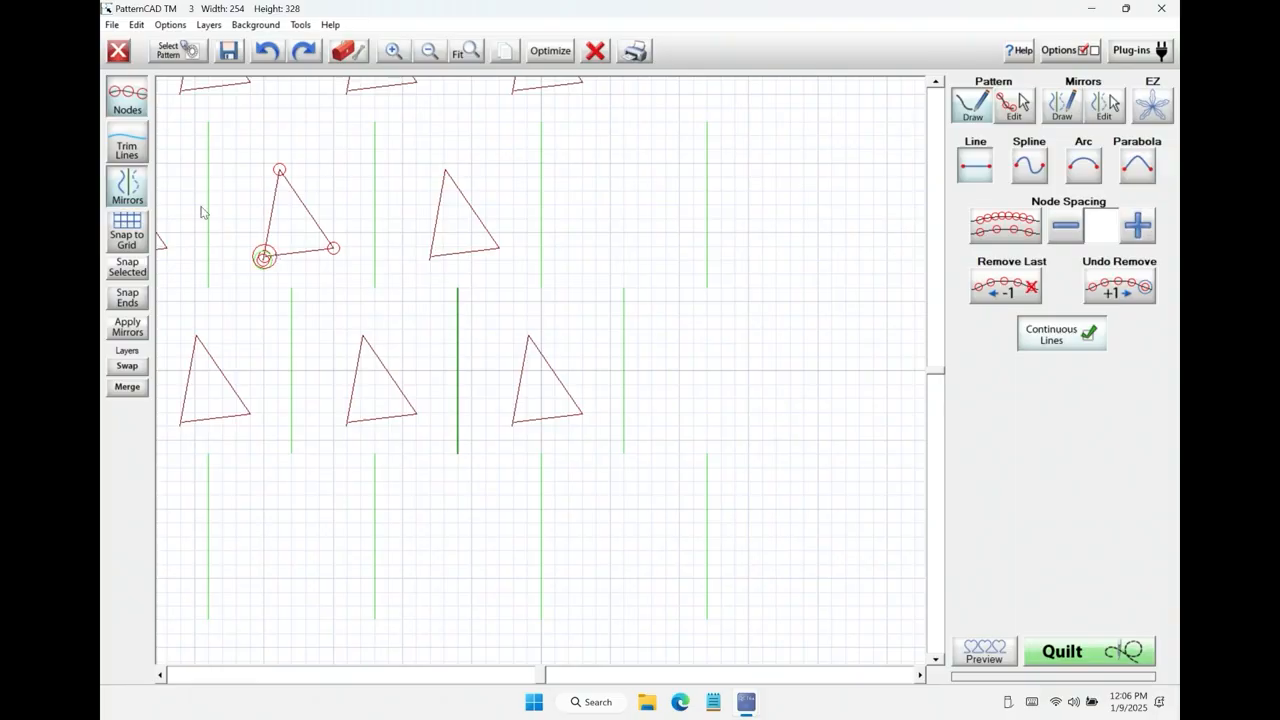
{"action": "left_click", "coordinate": [594, 51]}
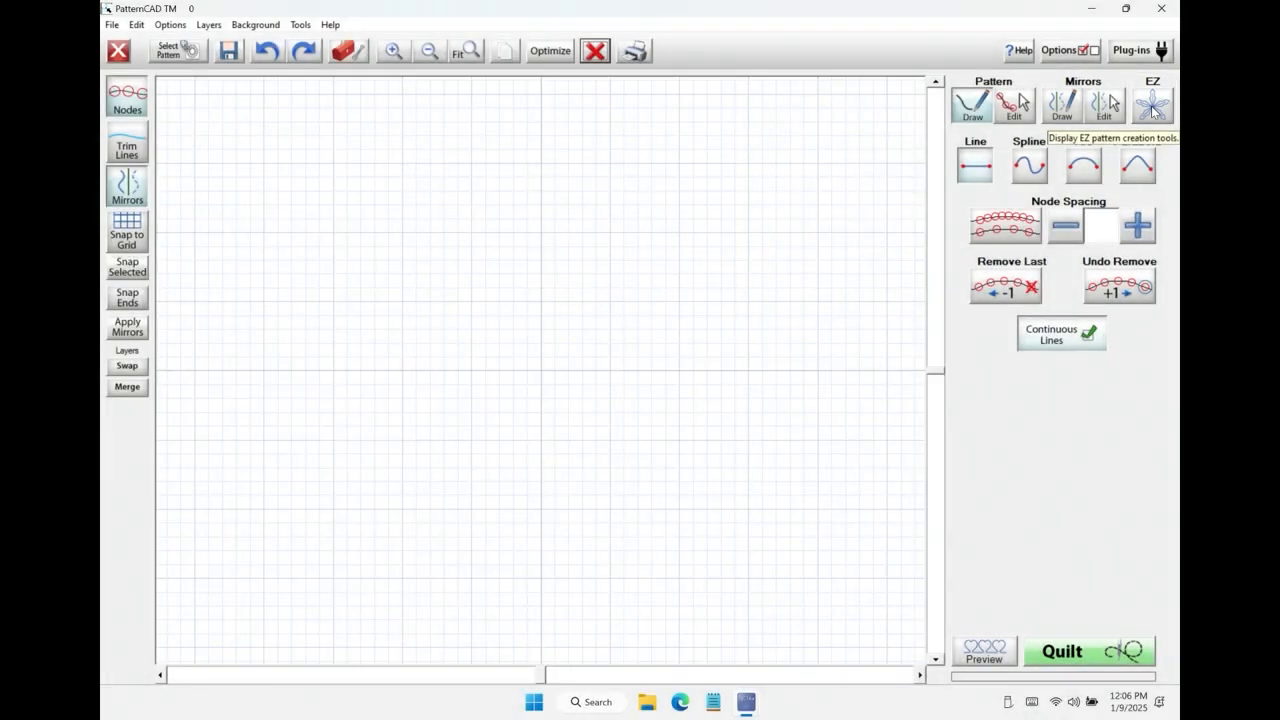
Create double-sided EZ Flakes mirrors with 6 branches and draw a freehand petal curve outward from their center at node spacing 1.
{"action": "left_click", "coordinate": [1151, 108]}
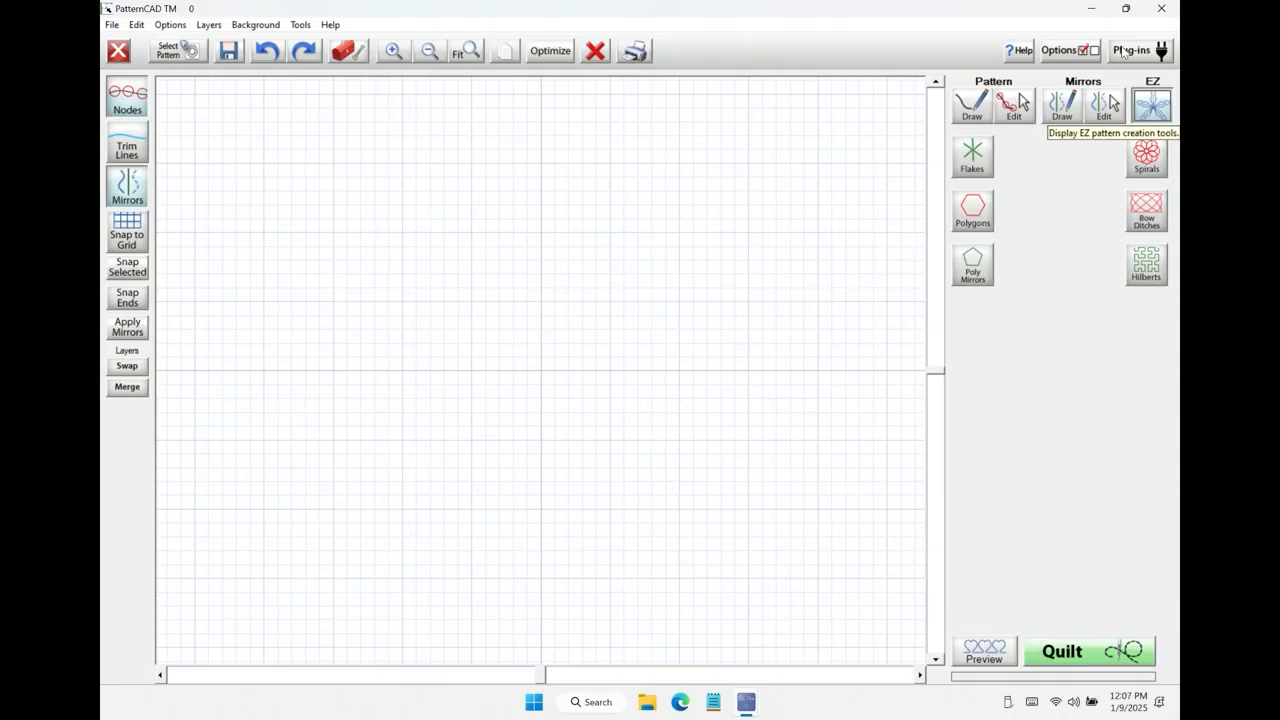
{"action": "left_click", "coordinate": [966, 160]}
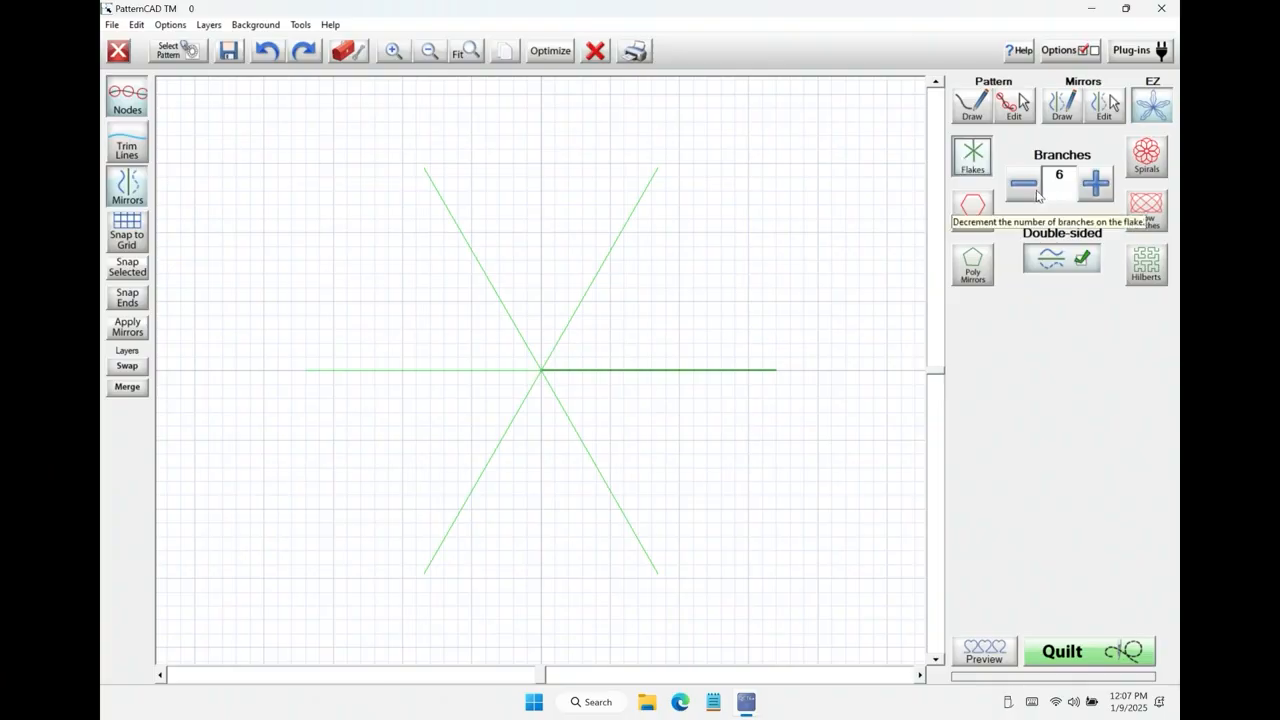
{"action": "left_click", "coordinate": [985, 112]}
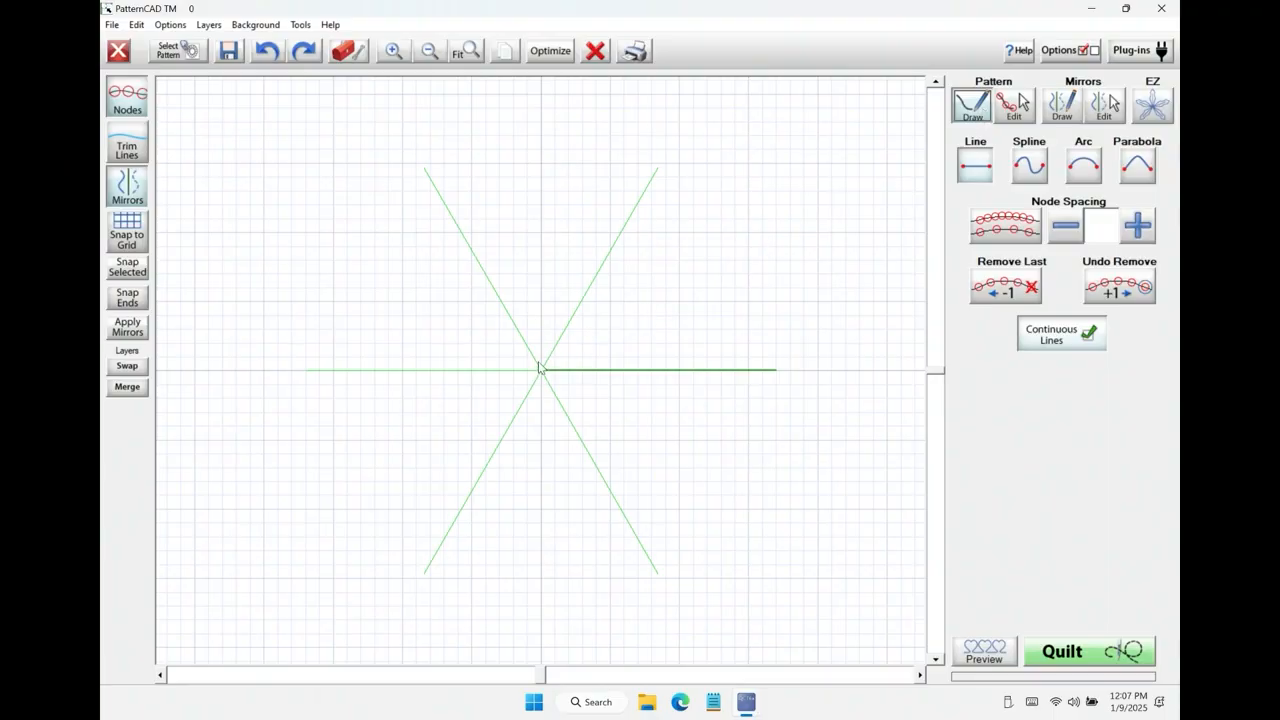
{"action": "left_click", "coordinate": [1152, 105]}
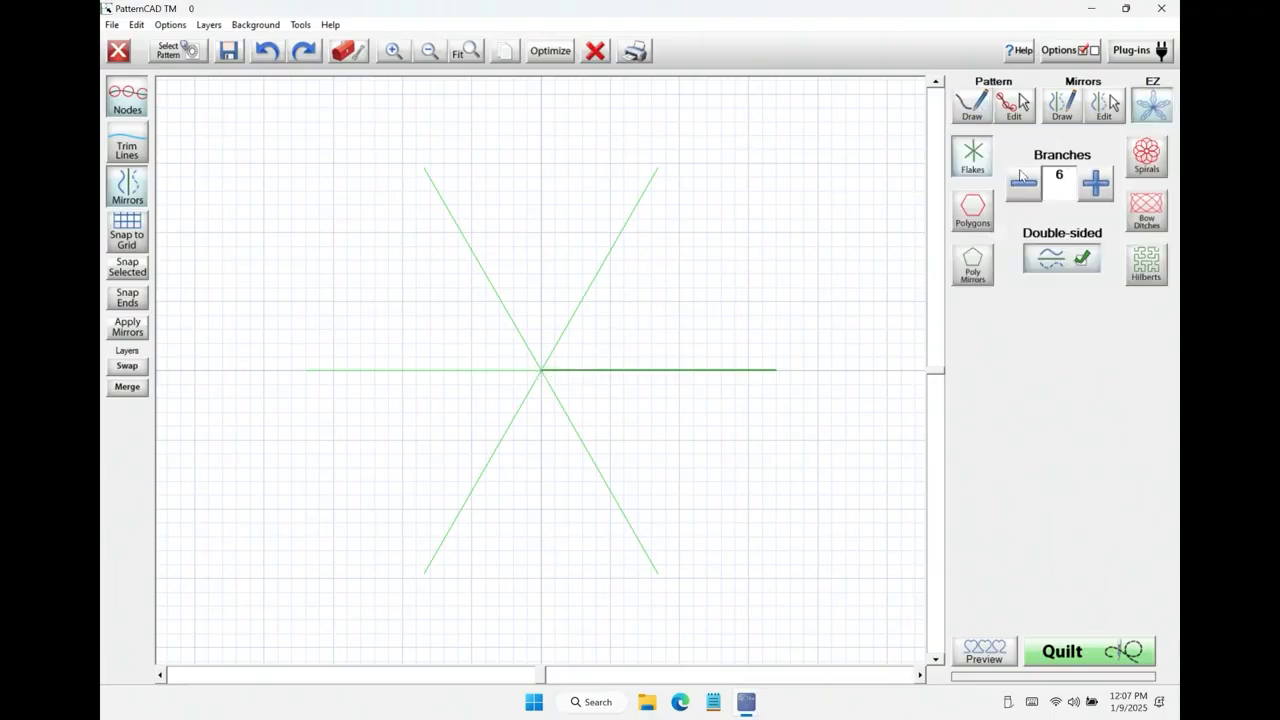
{"action": "left_click", "coordinate": [964, 104]}
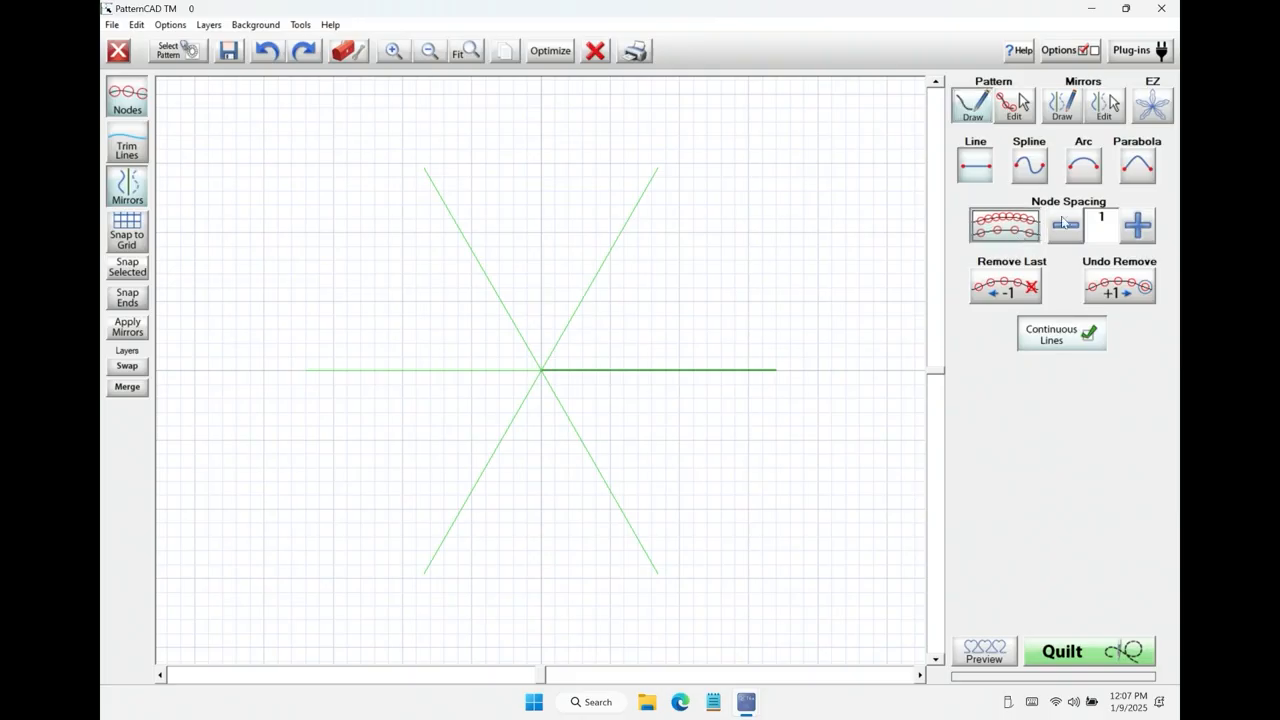
{"action": "mouse_move", "coordinate": [543, 370]}
{"action": "left_mouse_down"}
{"action": "mouse_move", "coordinate": [645, 330]}
{"action": "mouse_move", "coordinate": [728, 328]}
{"action": "mouse_move", "coordinate": [784, 286]}
{"action": "mouse_move", "coordinate": [785, 221]}
{"action": "left_mouse_up"}
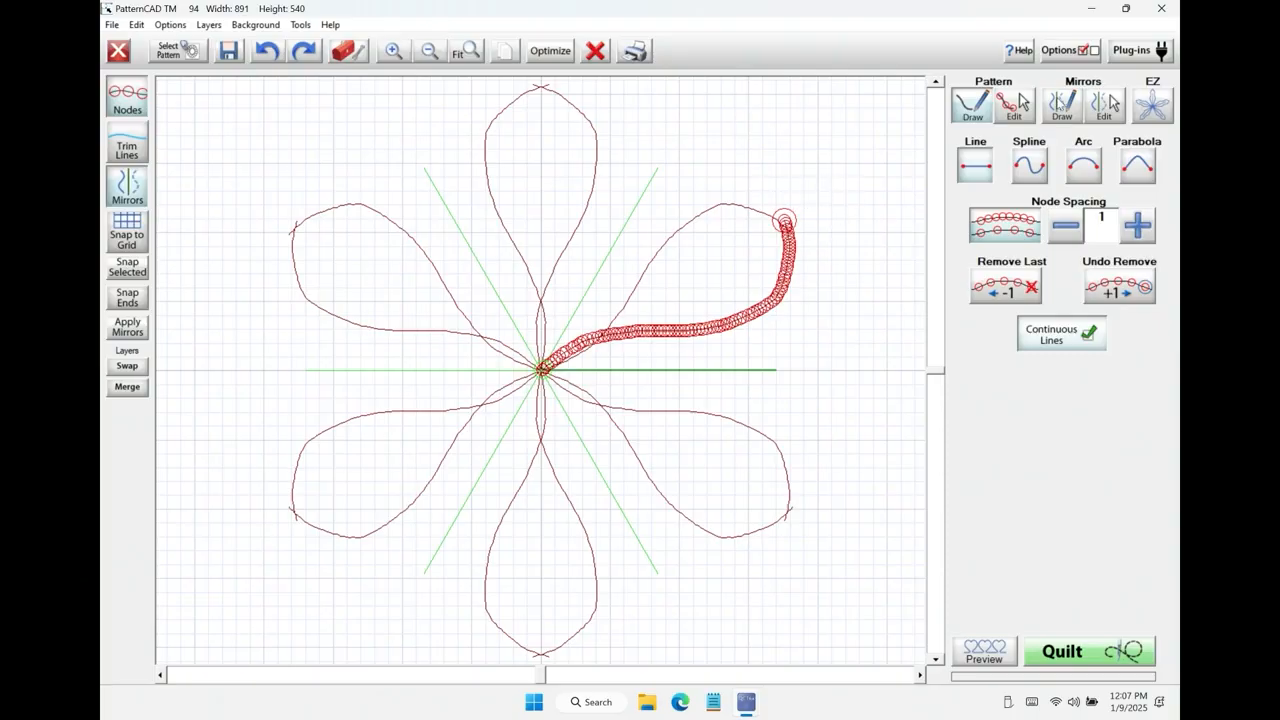
Clear the freehand petal curve and set the flake mirrors to 8 branches.
{"action": "left_click", "coordinate": [597, 51]}
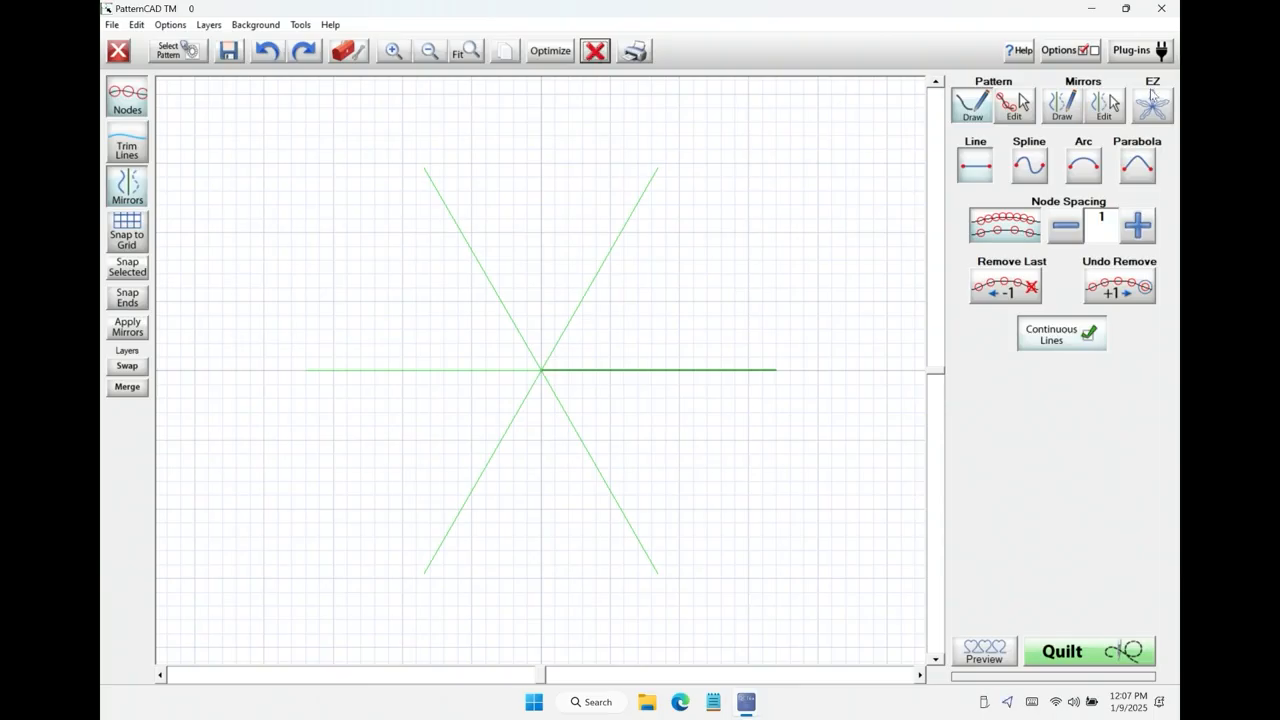
{"action": "left_click", "coordinate": [1152, 104]}
{"action": "left_click", "coordinate": [975, 160]}
{"action": "left_click", "coordinate": [1036, 190]}
{"action": "left_click", "coordinate": [1021, 184]}
{"action": "left_click", "coordinate": [1095, 183]}
{"action": "left_click", "coordinate": [1095, 183]}
{"action": "left_click", "coordinate": [1095, 183]}
{"action": "left_click", "coordinate": [1095, 183]}
{"action": "left_click", "coordinate": [987, 114]}
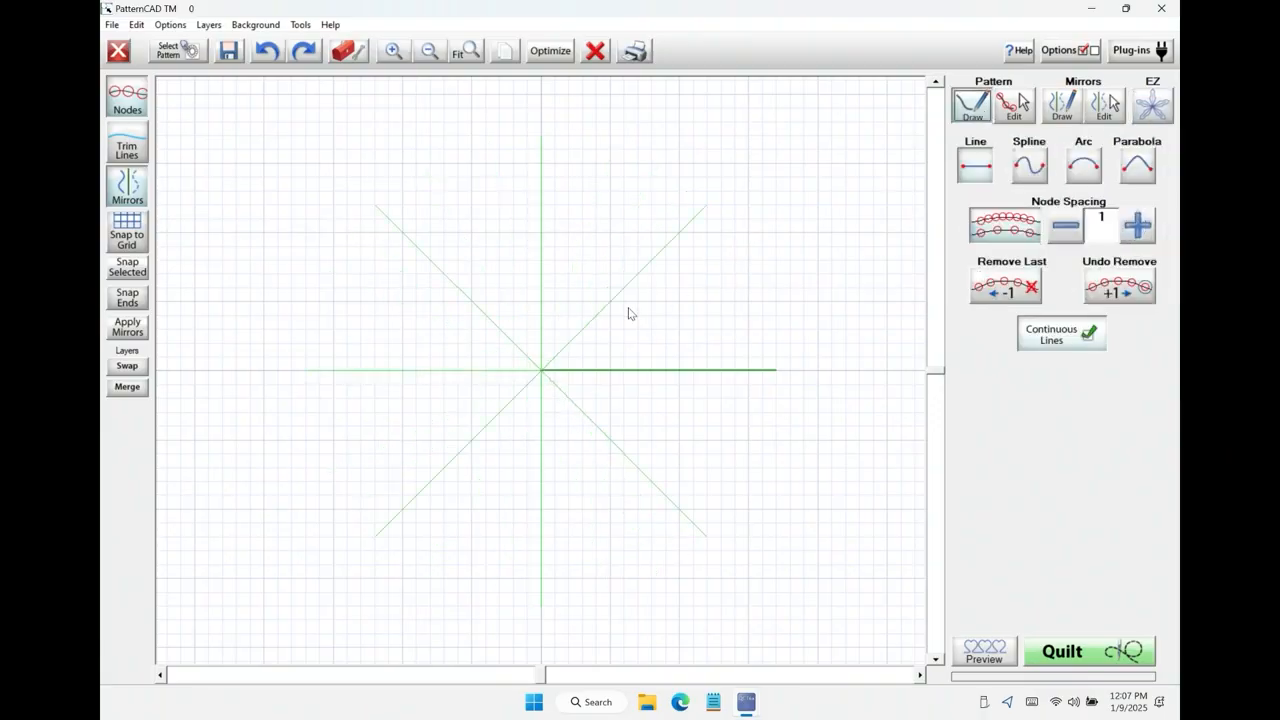
Draw an arc from the flake's center toward the upper right, about 810 by 363, and bend its midpoint upward into overlapping petals.
{"action": "left_click", "coordinate": [1084, 160]}
{"action": "left_click", "coordinate": [541, 371]}
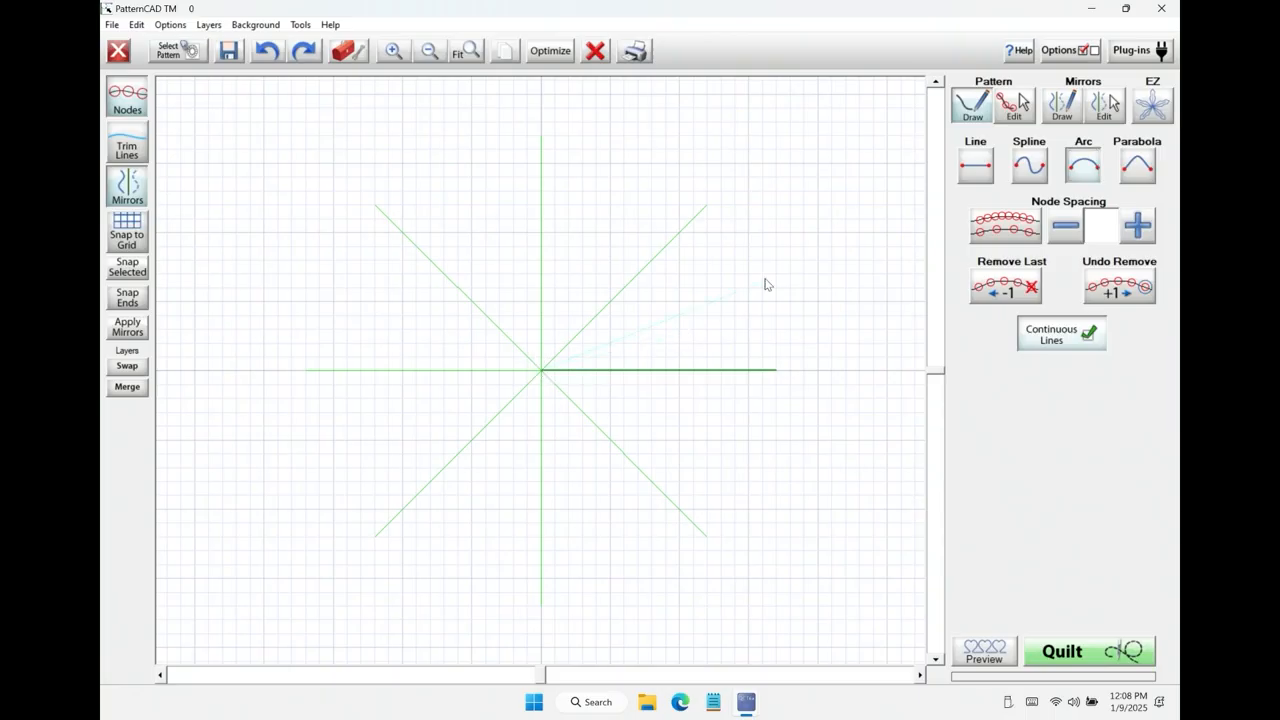
{"action": "left_click", "coordinate": [766, 270]}
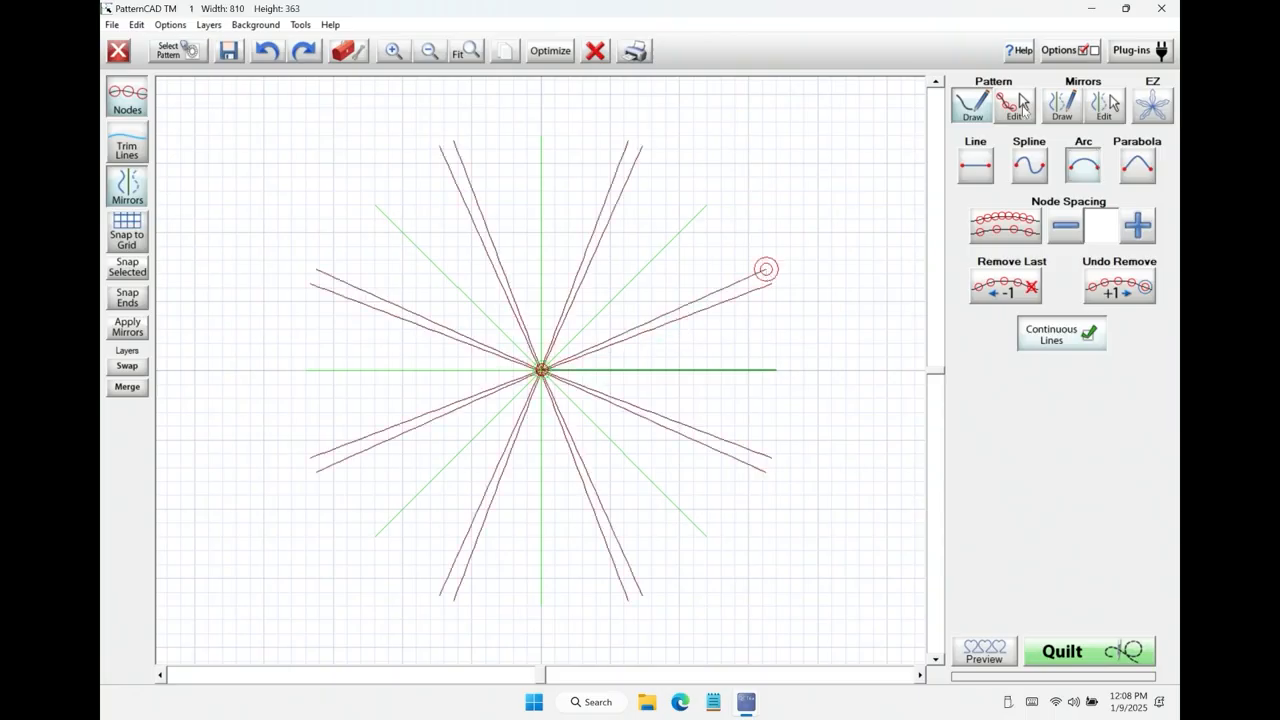
{"action": "left_click", "coordinate": [1015, 112]}
{"action": "left_click_drag", "start_coordinate": [533, 355], "coordinate": [860, 251]}
{"action": "left_click_drag", "start_coordinate": [651, 318], "coordinate": [646, 217]}
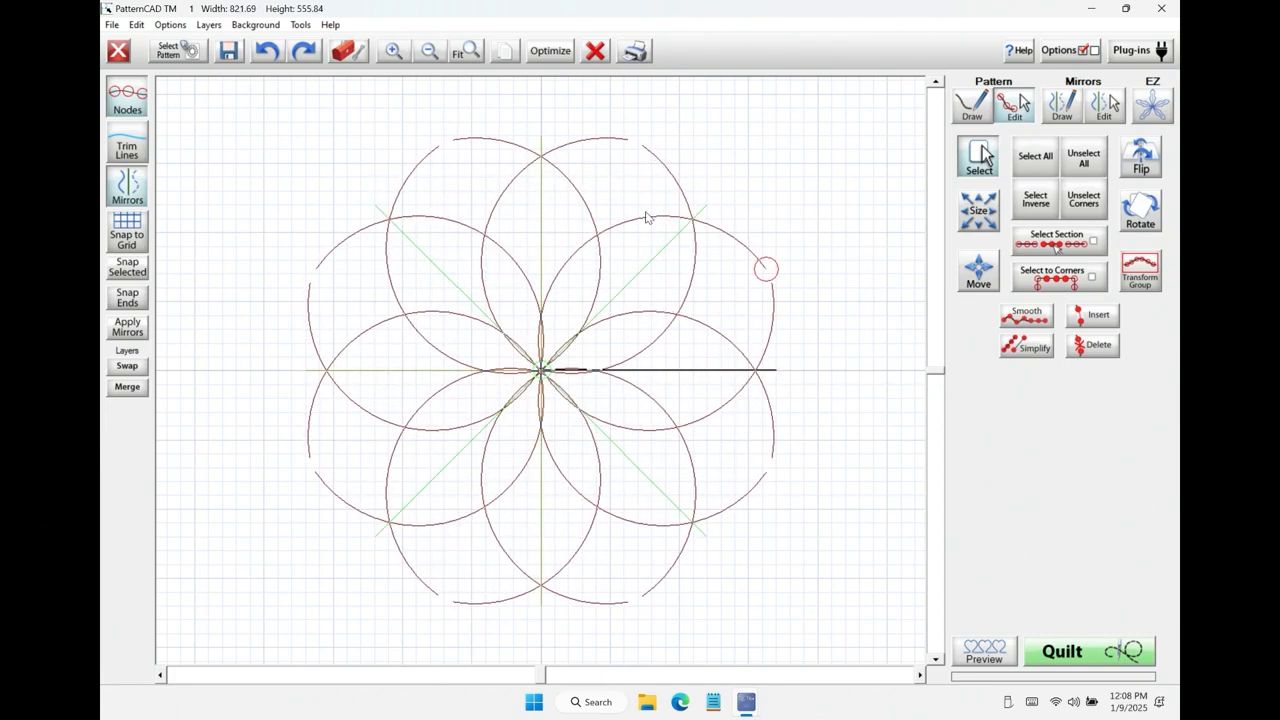
Apply the mirrors to the flake design and snap together the open endpoint pairs at the upper petal tips.
{"action": "left_click_drag", "start_coordinate": [404, 131], "coordinate": [480, 157]}
{"action": "left_click", "coordinate": [136, 264]}
{"action": "left_click_drag", "start_coordinate": [609, 117], "coordinate": [676, 162]}
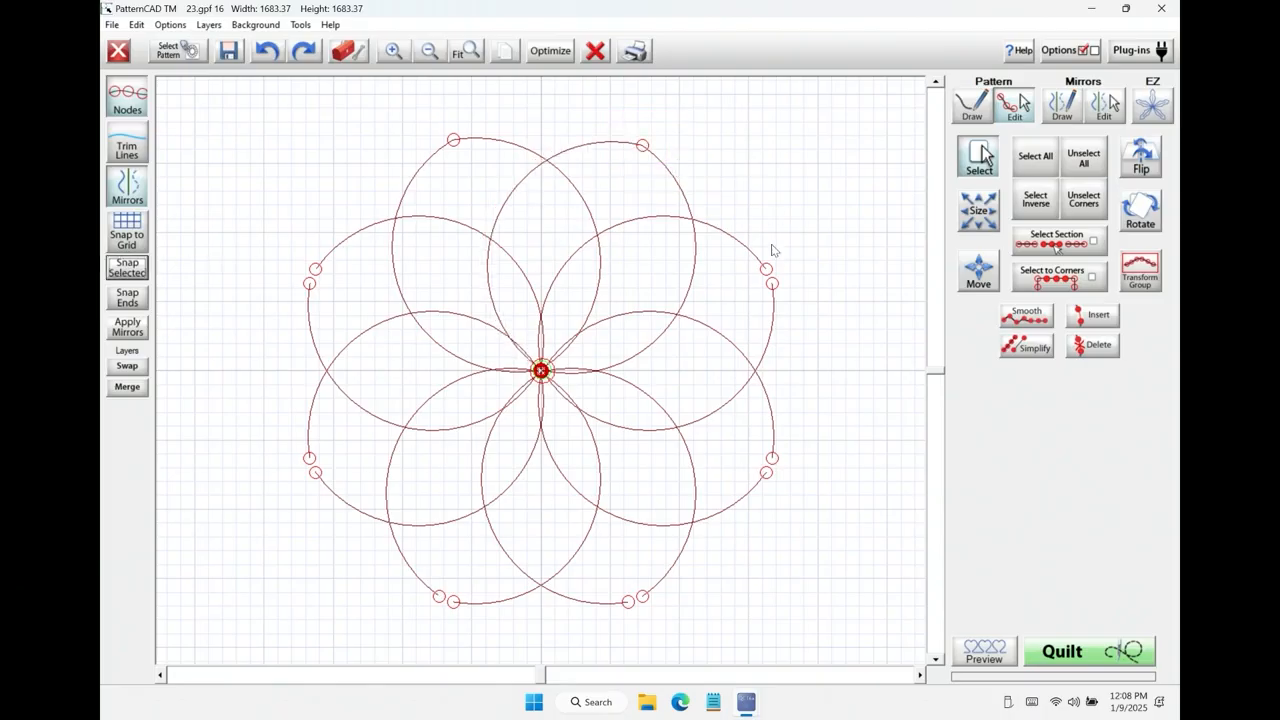
{"action": "left_click_drag", "start_coordinate": [767, 252], "coordinate": [800, 298]}
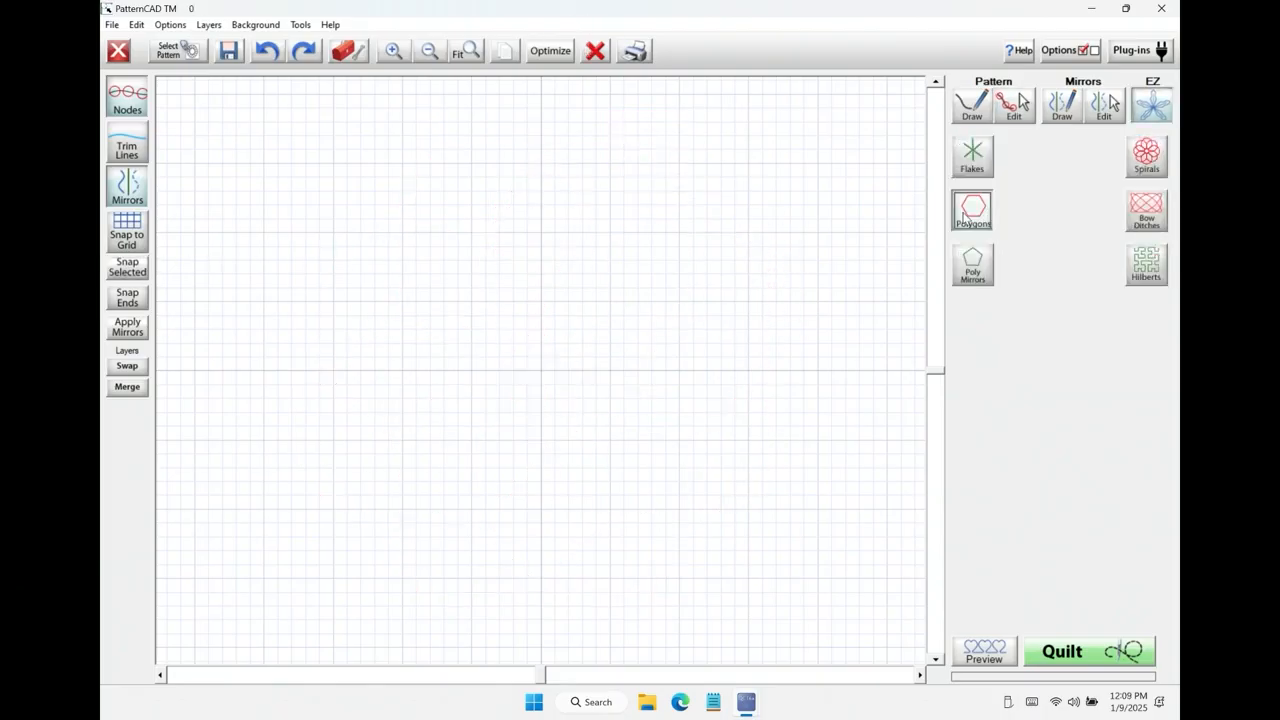
Create an EZ polygon centered on the empty workspace and set it to 4 sides.
{"action": "left_click", "coordinate": [964, 214]}
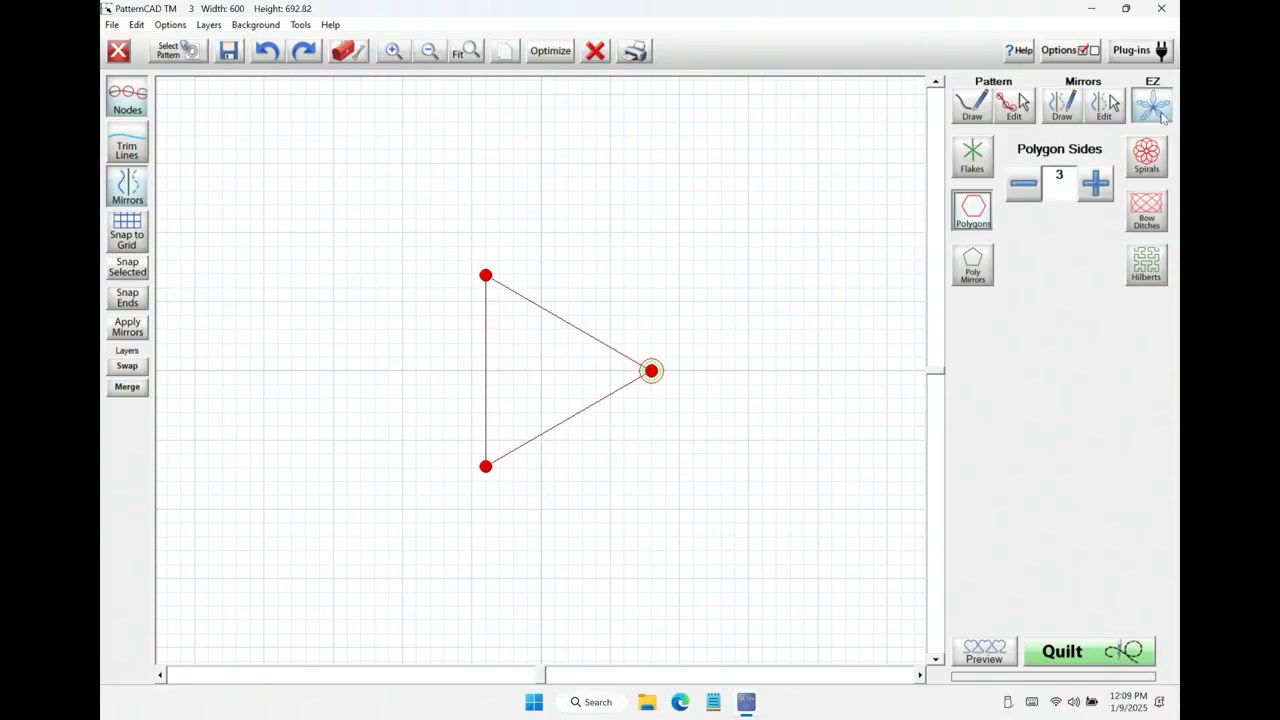
{"action": "left_click", "coordinate": [1094, 183]}
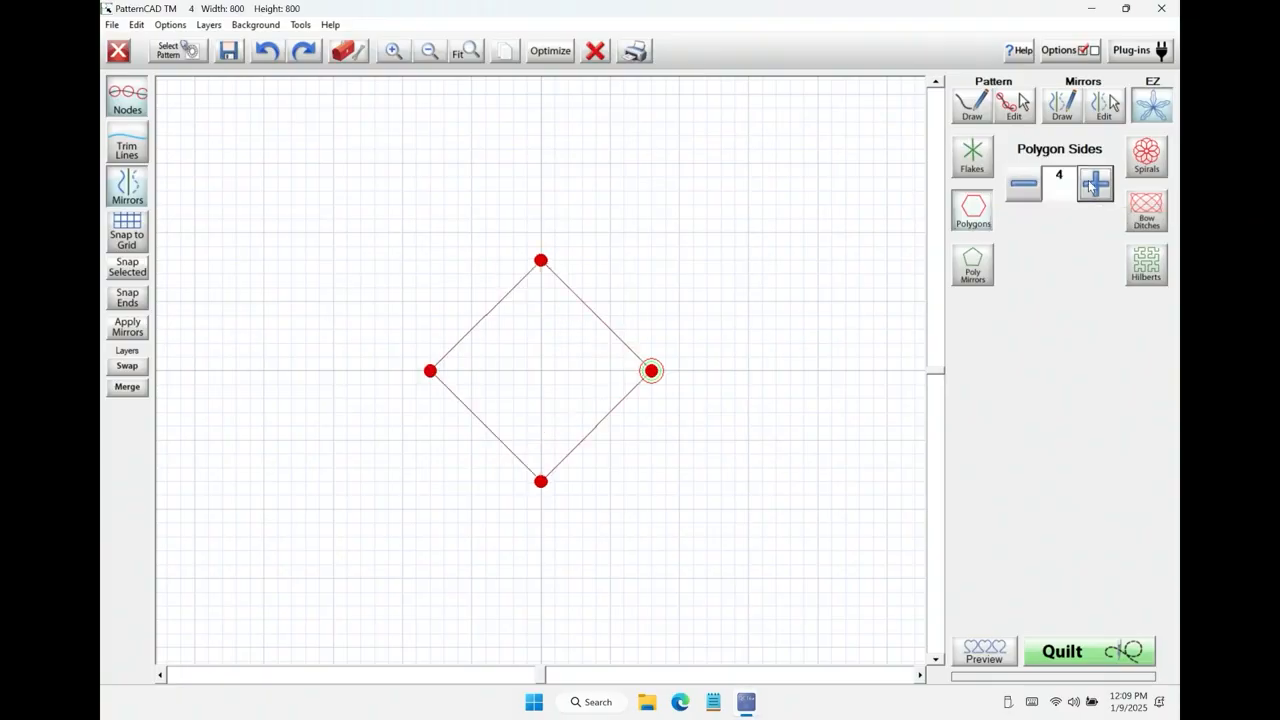
Try higher side counts on the EZ polygon and set it to 7 sides.
{"action": "left_click", "coordinate": [1094, 183]}
{"action": "left_click", "coordinate": [1094, 183]}
{"action": "left_click", "coordinate": [1095, 182]}
{"action": "left_click", "coordinate": [1095, 181]}
{"action": "left_click", "coordinate": [1096, 180]}
{"action": "left_click", "coordinate": [1096, 180]}
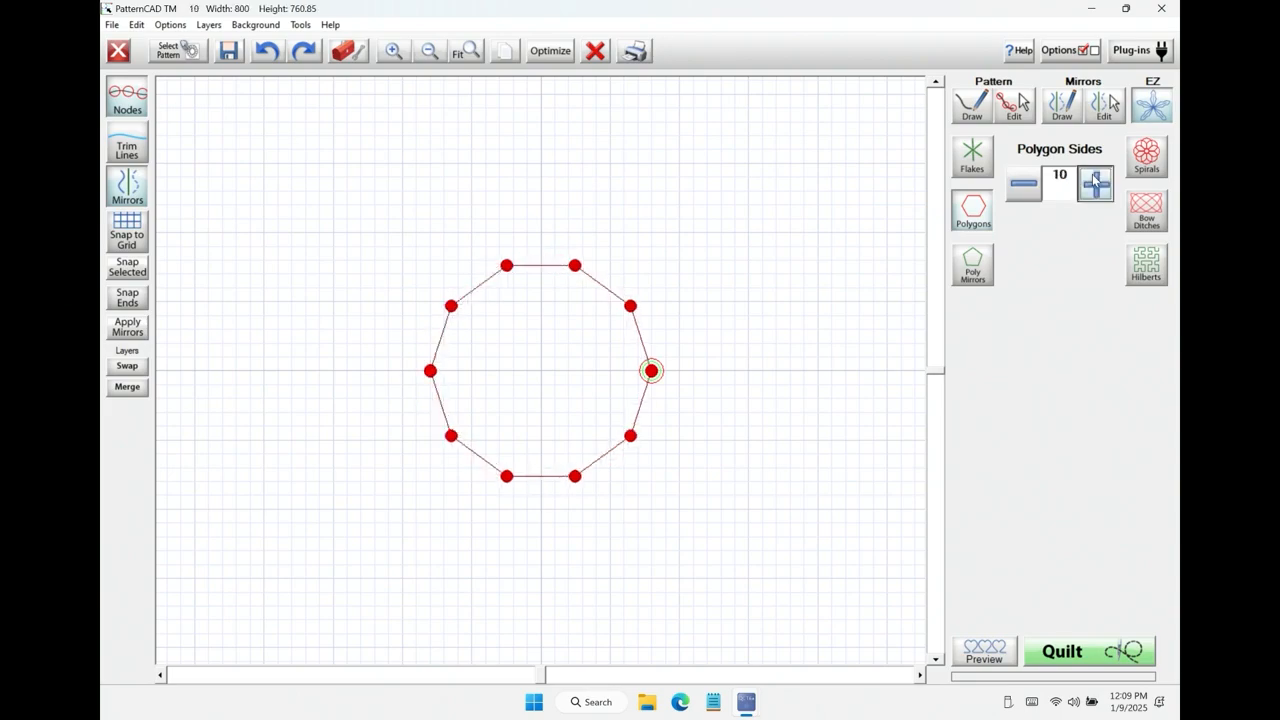
{"action": "left_click", "coordinate": [1096, 180]}
{"action": "left_click", "coordinate": [1096, 180]}
{"action": "left_click", "coordinate": [1031, 189]}
{"action": "left_click", "coordinate": [1031, 189]}
{"action": "left_click", "coordinate": [1031, 189]}
{"action": "left_click", "coordinate": [1031, 189]}
{"action": "left_click", "coordinate": [1031, 189]}
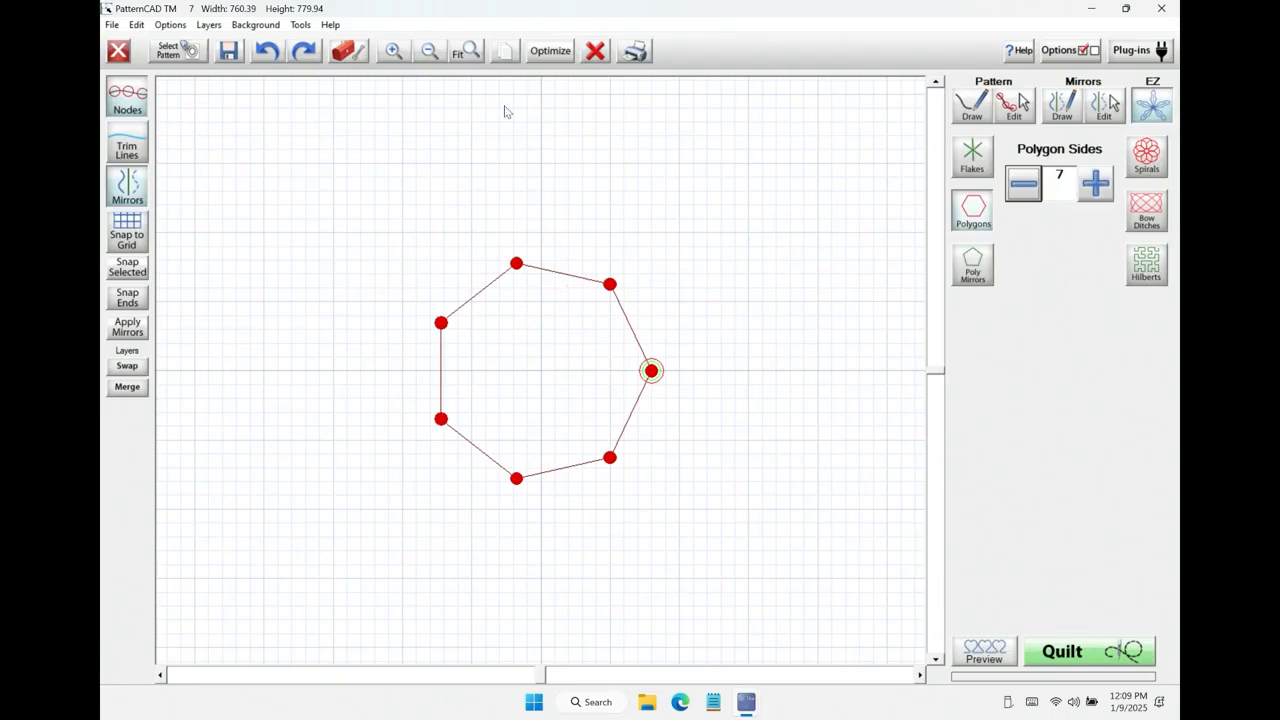
Replace the polygon with EZ polygon mirrors and set them to 5 sides.
{"action": "left_click", "coordinate": [976, 268]}
{"action": "left_click", "coordinate": [1095, 184]}
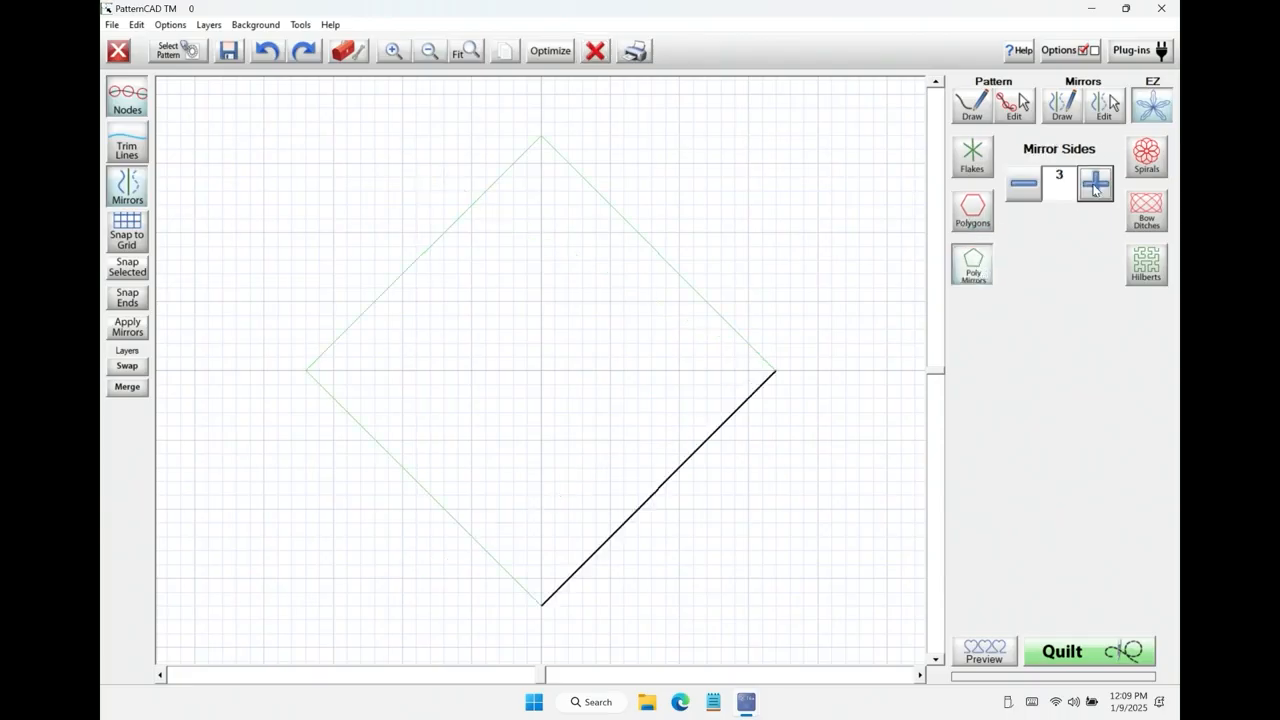
{"action": "left_click", "coordinate": [1095, 186]}
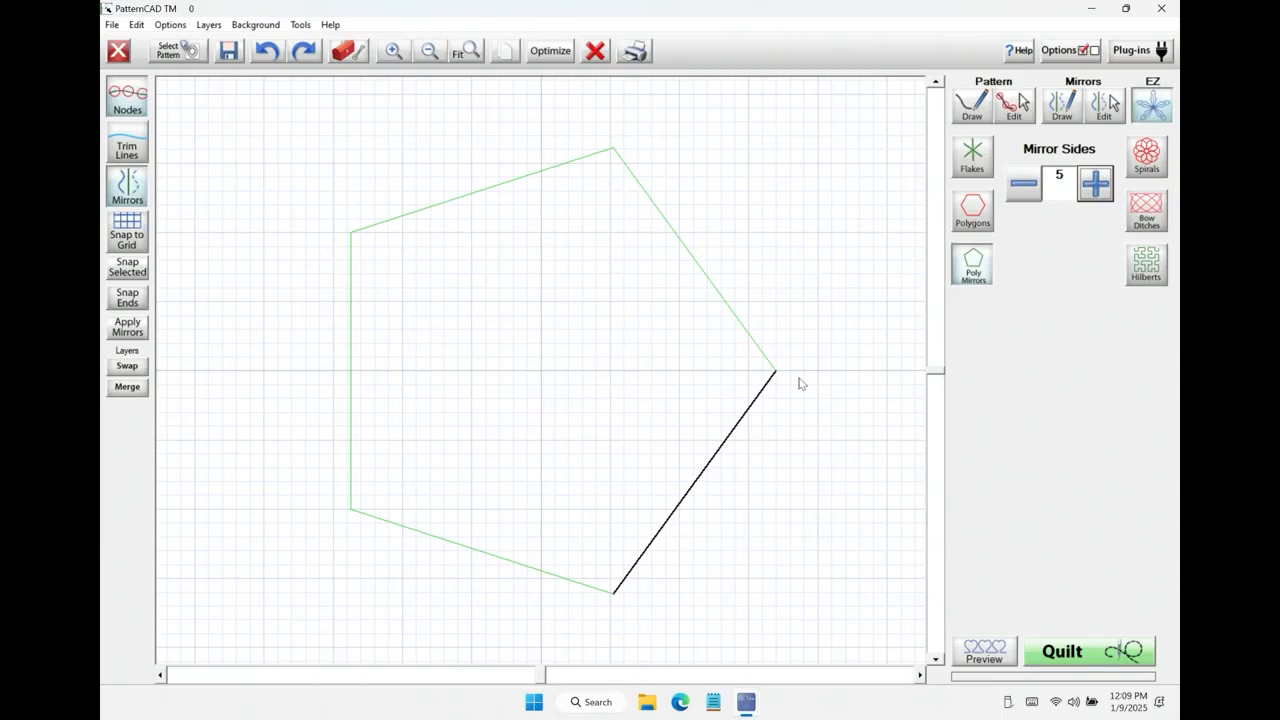
Draw a four-point path, about 585 by 816, curving inward between the two ends of the black first mirror.
{"action": "left_click", "coordinate": [969, 106]}
{"action": "left_click", "coordinate": [772, 367]}
{"action": "left_click", "coordinate": [674, 397]}
{"action": "left_click", "coordinate": [653, 427]}
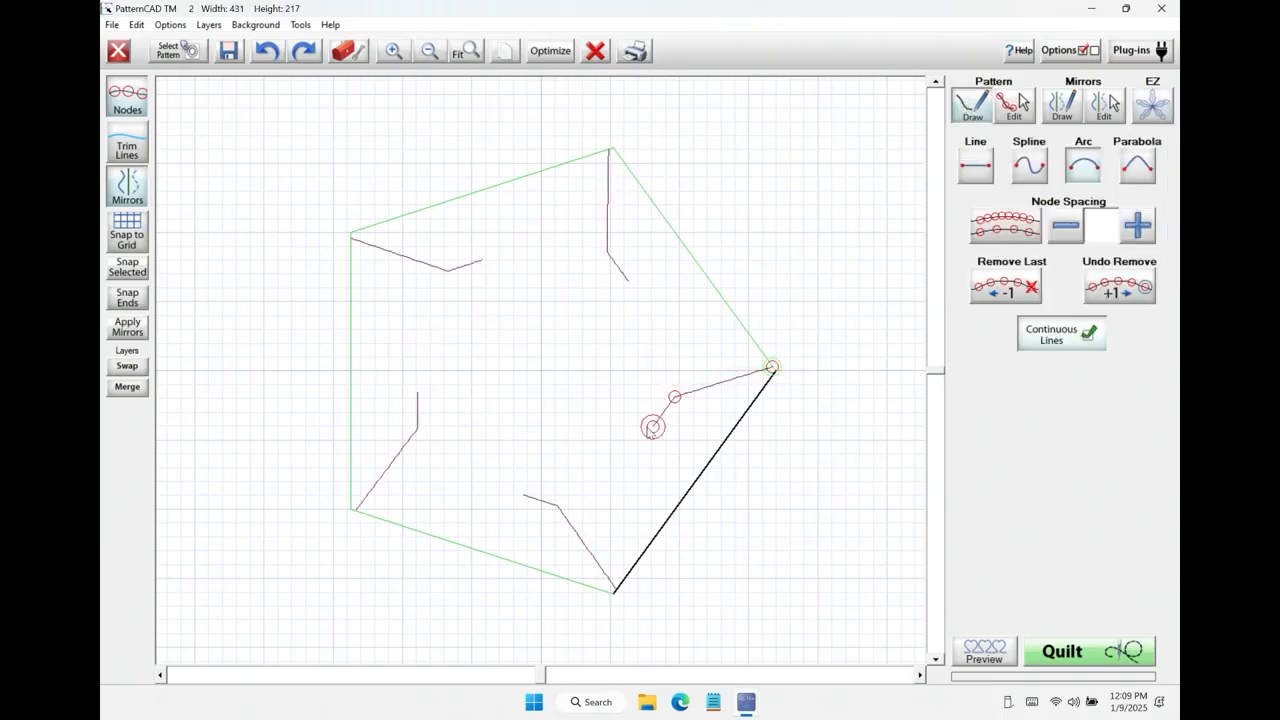
{"action": "left_click", "coordinate": [611, 593]}
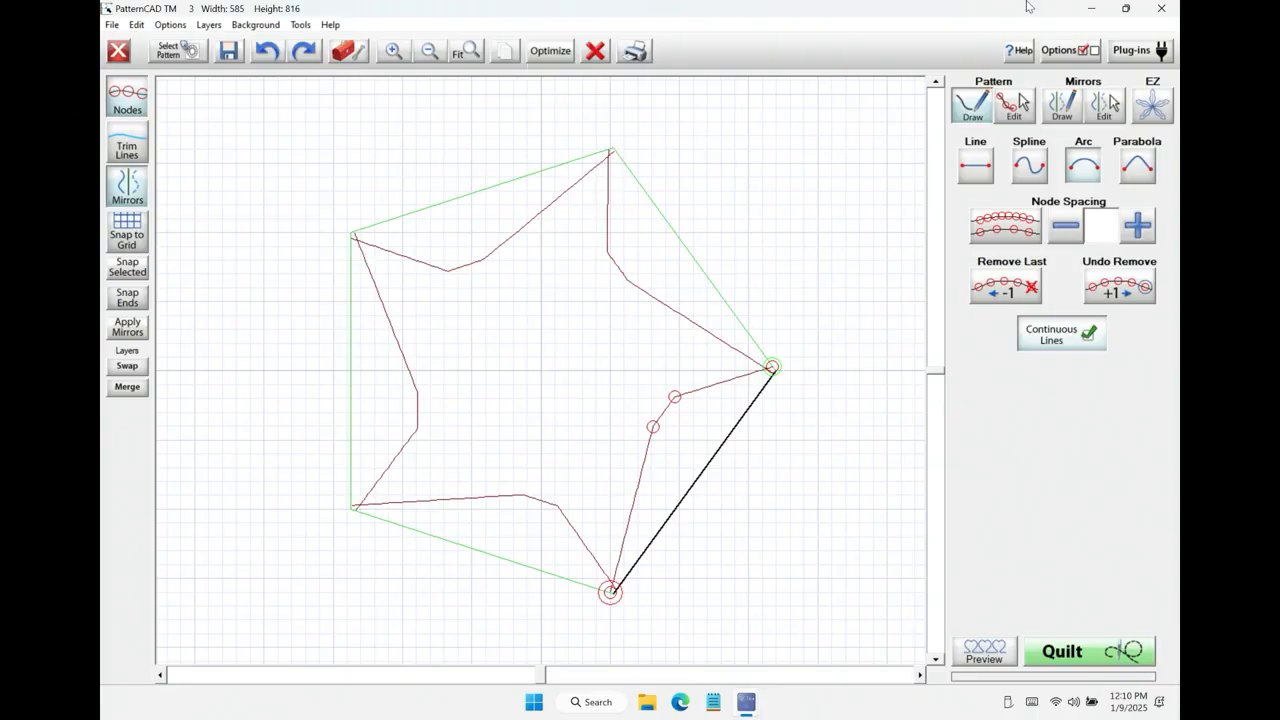
Clear the pattern and the polygon mirrors, and create an EZ spiral design.
{"action": "left_click", "coordinate": [595, 51]}
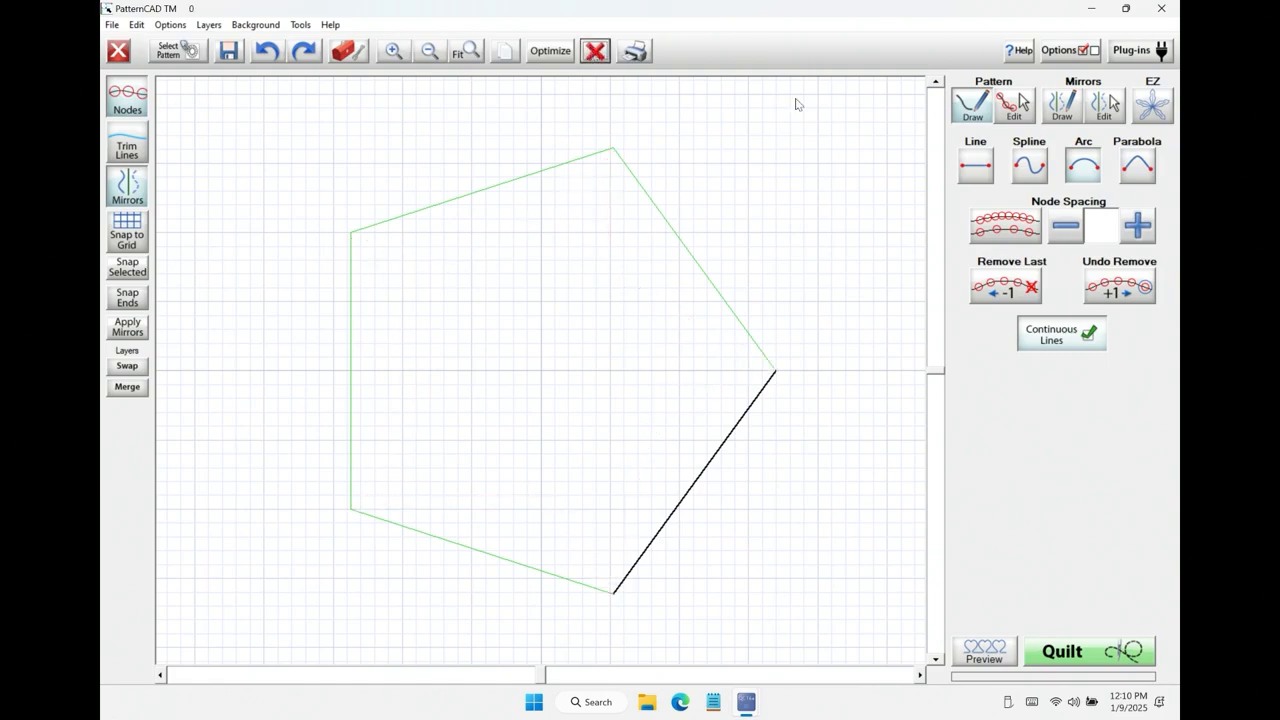
{"action": "left_click", "coordinate": [595, 51]}
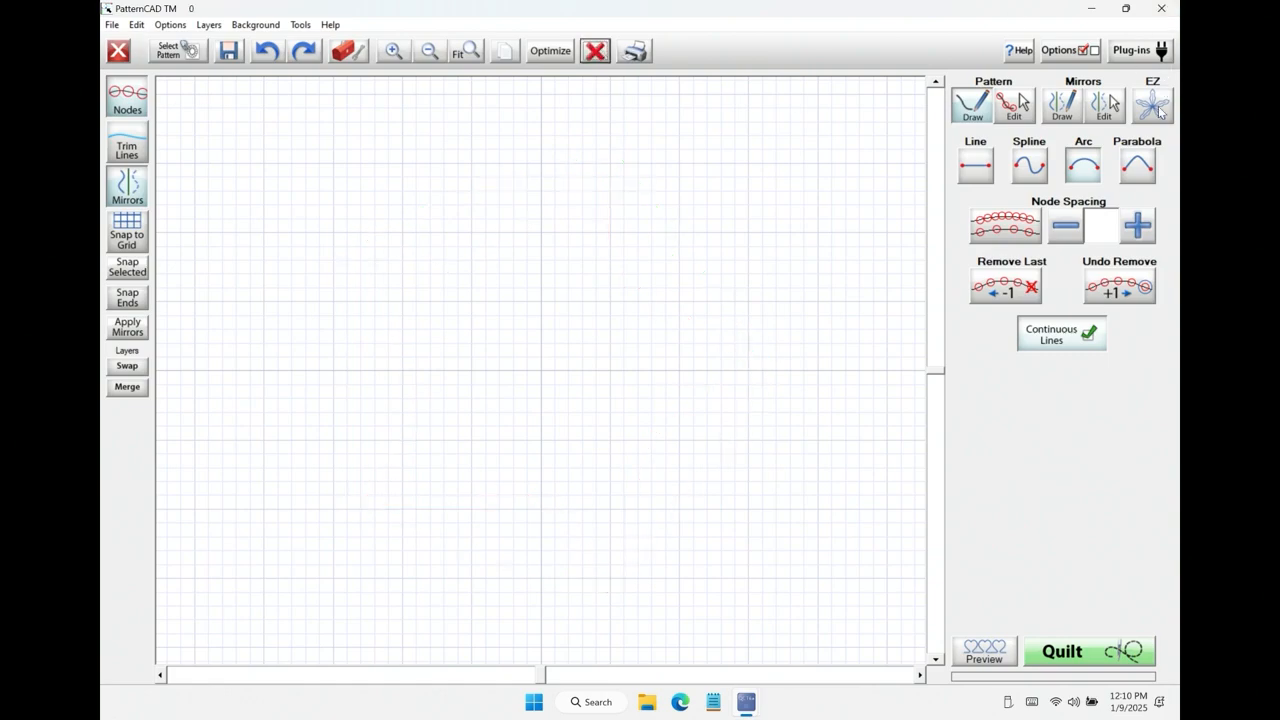
{"action": "left_click", "coordinate": [1157, 110]}
{"action": "left_click", "coordinate": [1140, 167]}
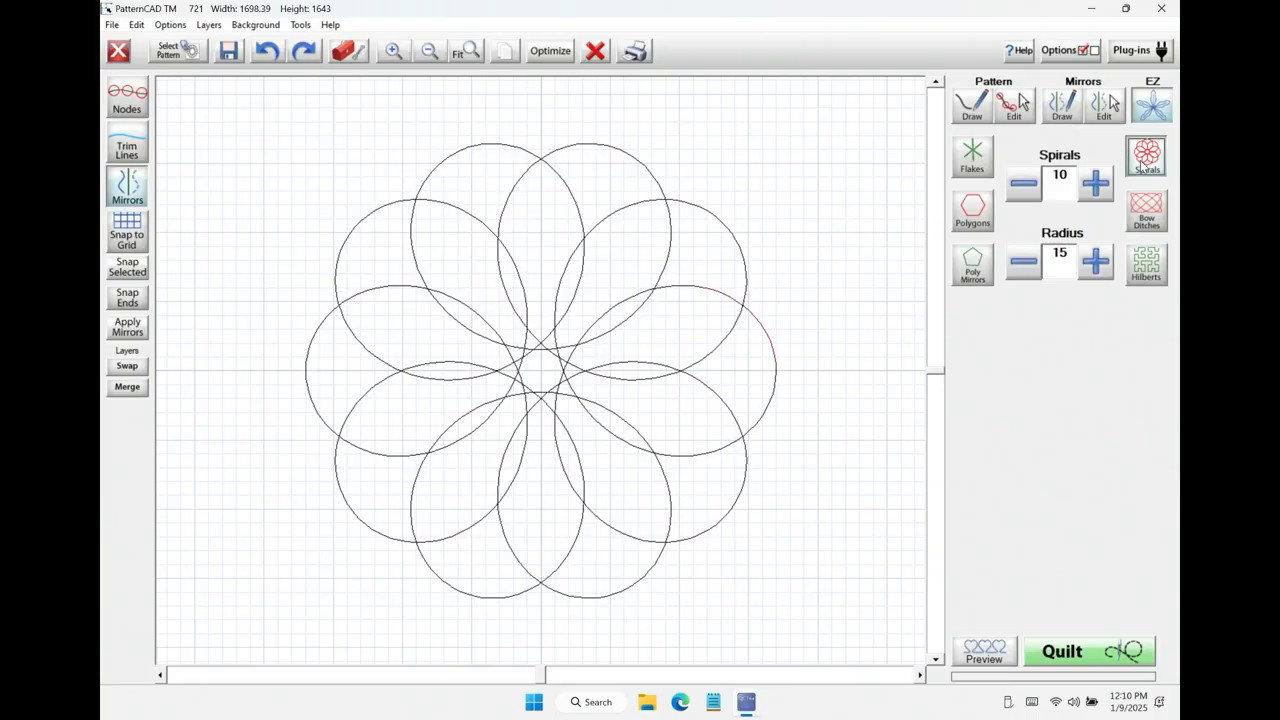
Reduce the number of spirals to 2.
{"action": "left_click", "coordinate": [1021, 188]}
{"action": "left_click", "coordinate": [1022, 188]}
{"action": "left_click", "coordinate": [1022, 188]}
{"action": "left_click", "coordinate": [1023, 188]}
{"action": "left_click", "coordinate": [1023, 188]}
{"action": "left_click", "coordinate": [1025, 189]}
{"action": "left_click", "coordinate": [1025, 189]}
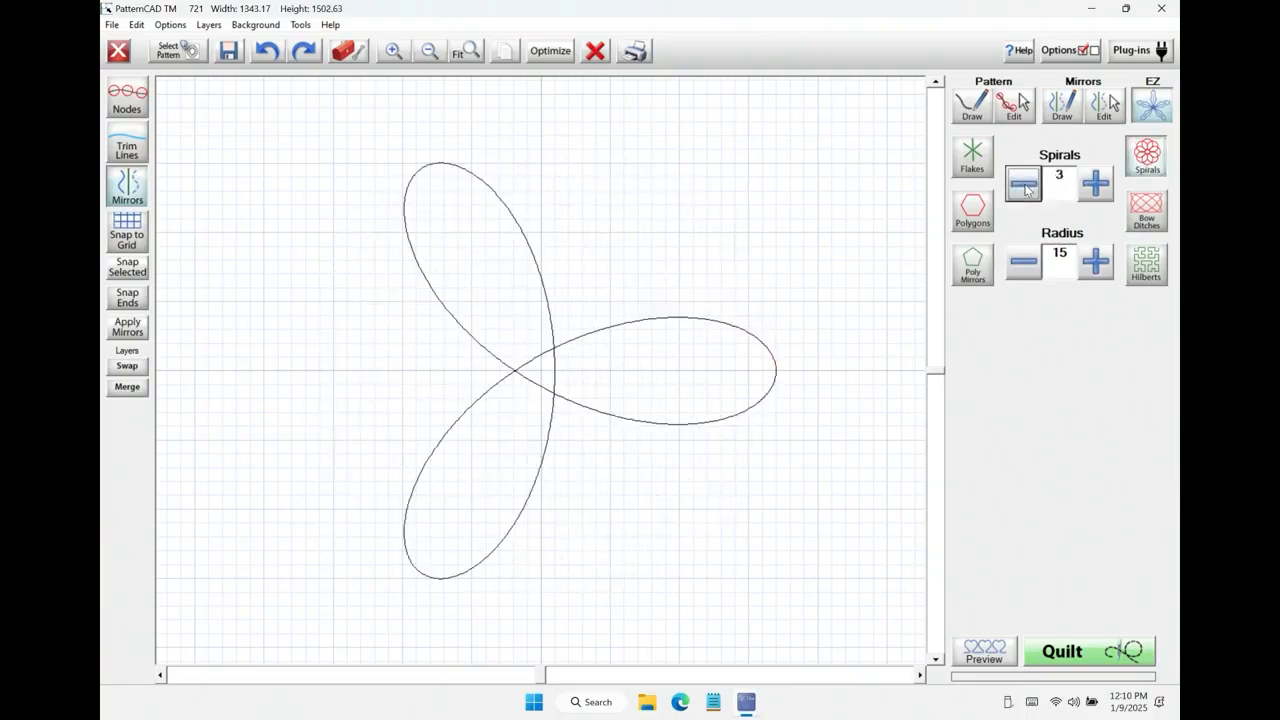
{"action": "left_click", "coordinate": [1025, 189]}
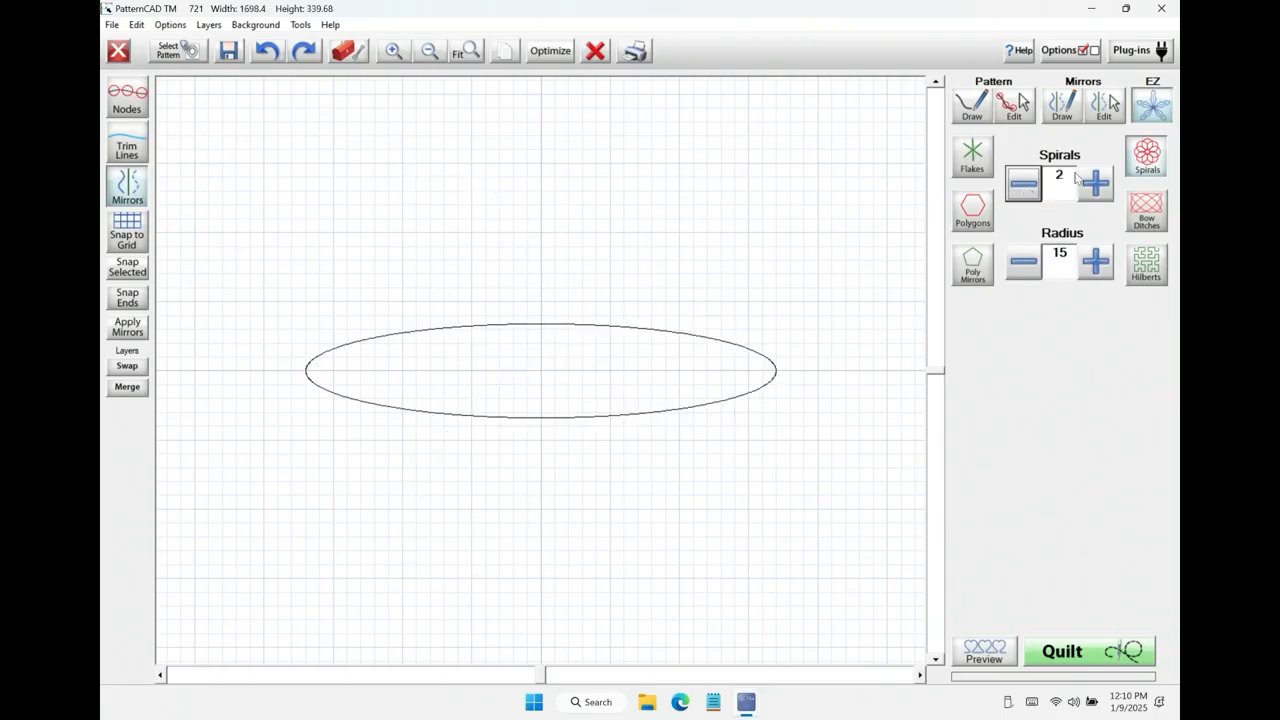
Set the design to 5 spirals with a radius of 9.
{"action": "left_click", "coordinate": [1088, 185]}
{"action": "left_click", "coordinate": [1088, 185]}
{"action": "left_click", "coordinate": [1088, 185]}
{"action": "left_click", "coordinate": [1025, 266]}
{"action": "left_click", "coordinate": [1026, 268]}
{"action": "left_click", "coordinate": [1027, 270]}
{"action": "left_click", "coordinate": [1027, 270]}
{"action": "left_click", "coordinate": [1027, 270]}
{"action": "left_click", "coordinate": [1027, 270]}
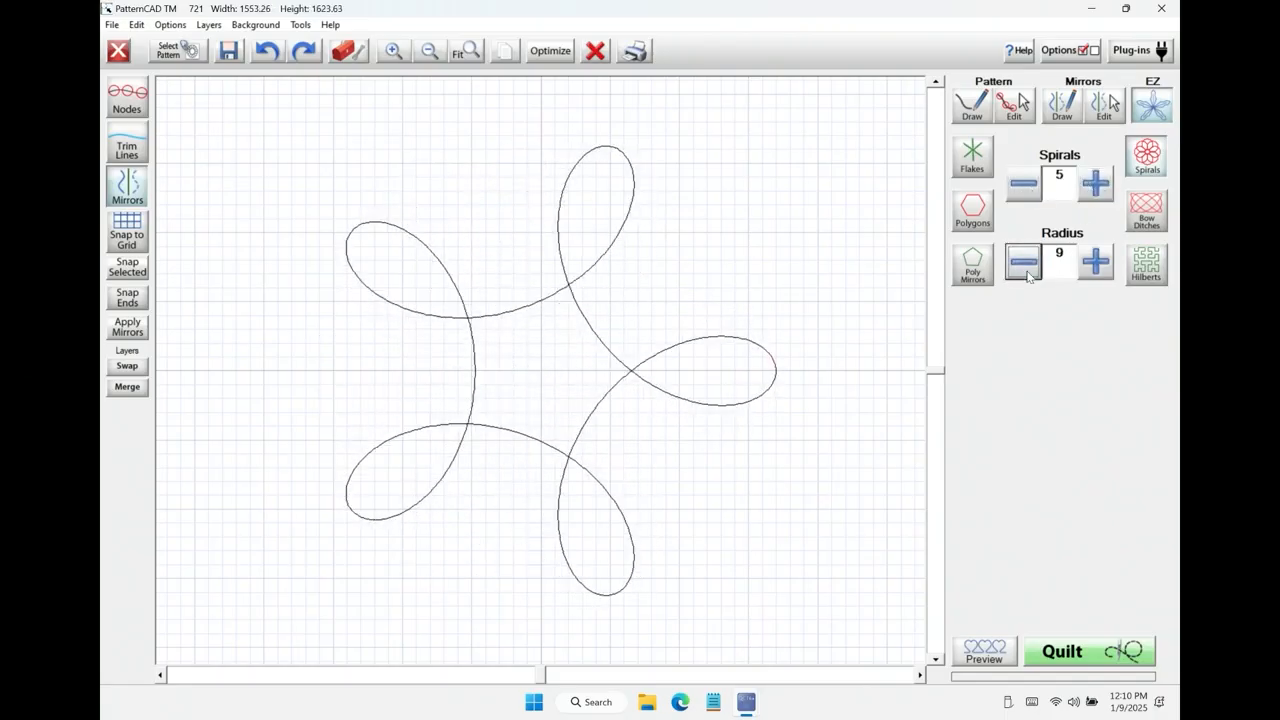
Increase the design to 8 spirals and lower the radius further.
{"action": "left_click", "coordinate": [1096, 182]}
{"action": "left_click", "coordinate": [1096, 182]}
{"action": "left_click", "coordinate": [1096, 182]}
{"action": "left_click", "coordinate": [1038, 264]}
{"action": "left_click", "coordinate": [1038, 264]}
{"action": "left_click", "coordinate": [1038, 264]}
{"action": "left_click", "coordinate": [1038, 264]}
Increase the spiral radius to 25 so the petals overlap around the center.
{"action": "left_click", "coordinate": [1093, 257]}
{"action": "left_click", "coordinate": [1093, 257]}
{"action": "left_click", "coordinate": [1093, 257]}
{"action": "left_click", "coordinate": [1094, 261]}
{"action": "left_click", "coordinate": [1094, 261]}
{"action": "left_click", "coordinate": [1094, 261]}
{"action": "left_click", "coordinate": [1094, 261]}
{"action": "left_click", "coordinate": [1094, 261]}
{"action": "left_click", "coordinate": [1094, 261]}
{"action": "left_click", "coordinate": [1094, 261]}
{"action": "left_click", "coordinate": [1094, 261]}
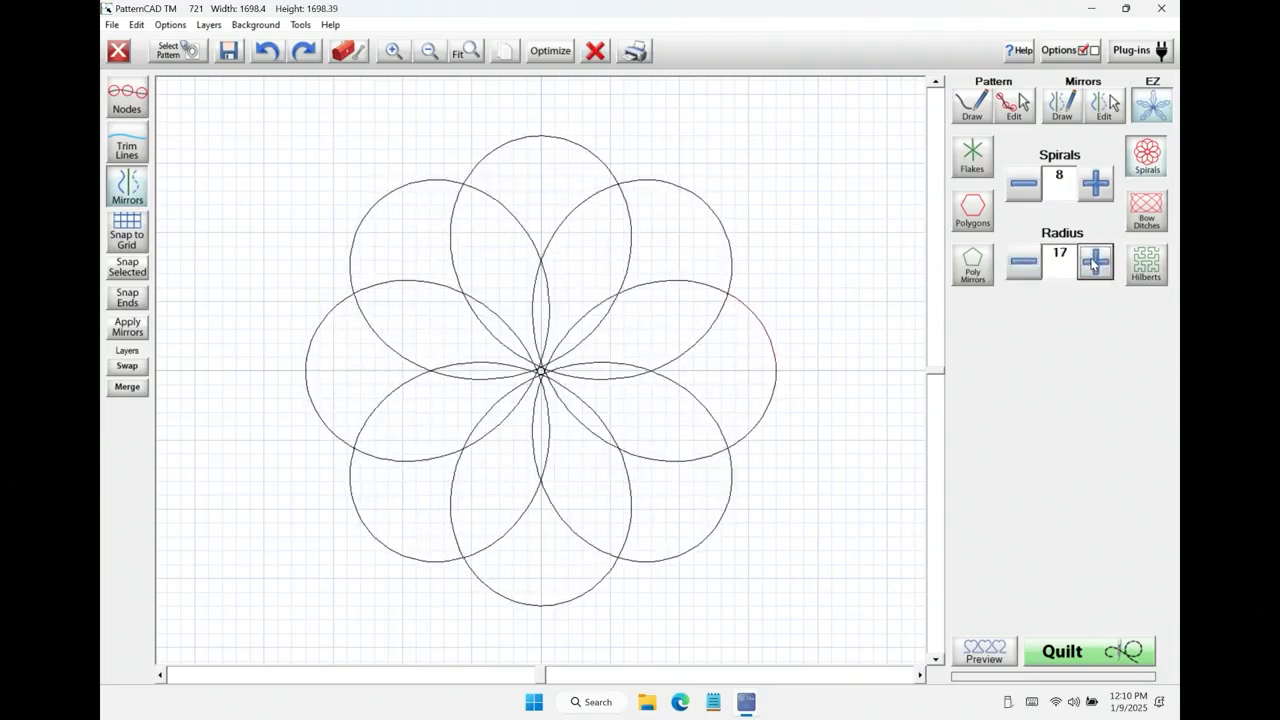
{"action": "left_click", "coordinate": [1094, 262]}
{"action": "left_click", "coordinate": [1094, 262]}
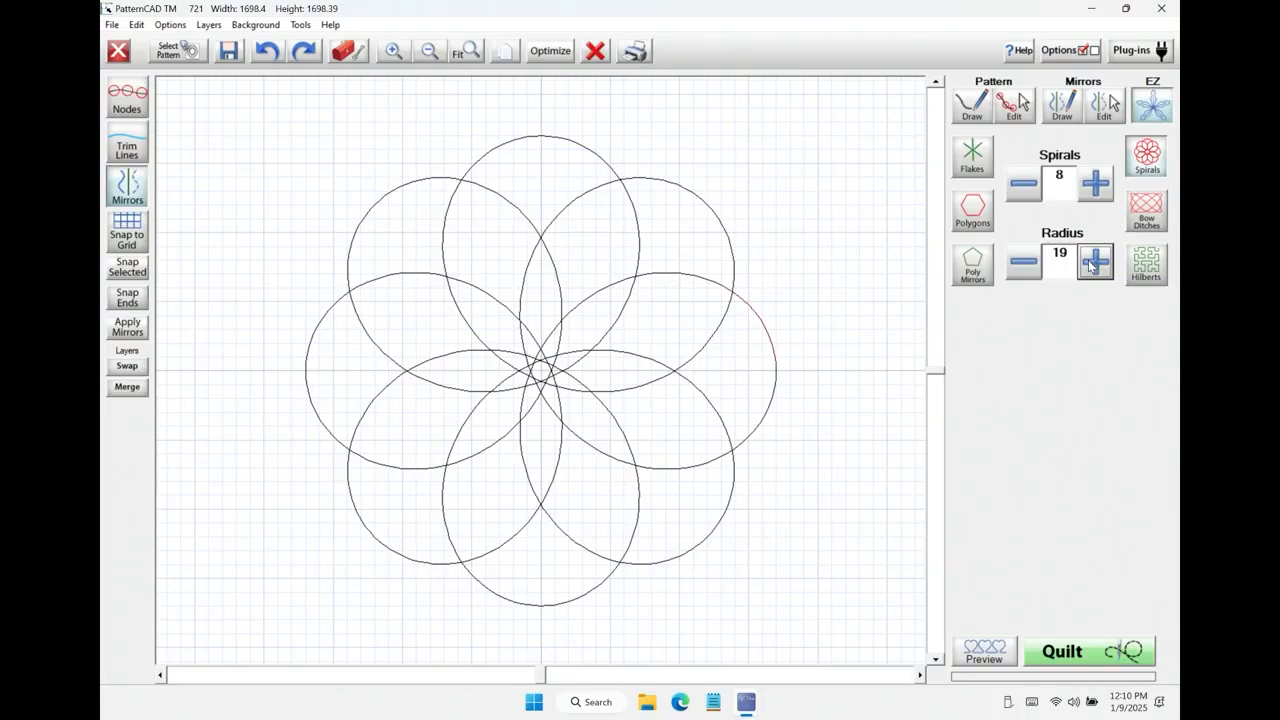
{"action": "left_click", "coordinate": [1094, 262]}
{"action": "left_click", "coordinate": [1094, 262]}
{"action": "left_click", "coordinate": [1094, 262]}
{"action": "left_click", "coordinate": [1094, 262]}
{"action": "left_click", "coordinate": [1094, 262]}
{"action": "left_click", "coordinate": [1094, 262]}
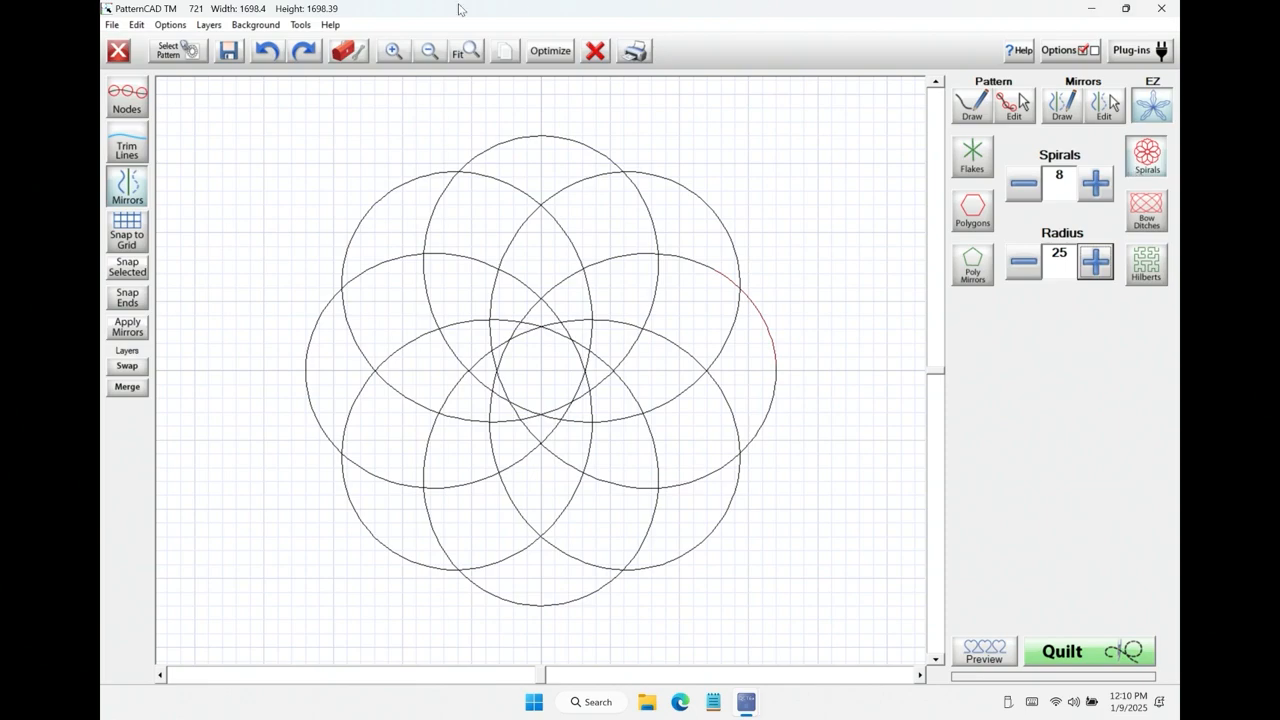
Clear the spiral, create an EZ Bowditch design and adjust its three values to 3, 5 and 4.
{"action": "left_click", "coordinate": [598, 51]}
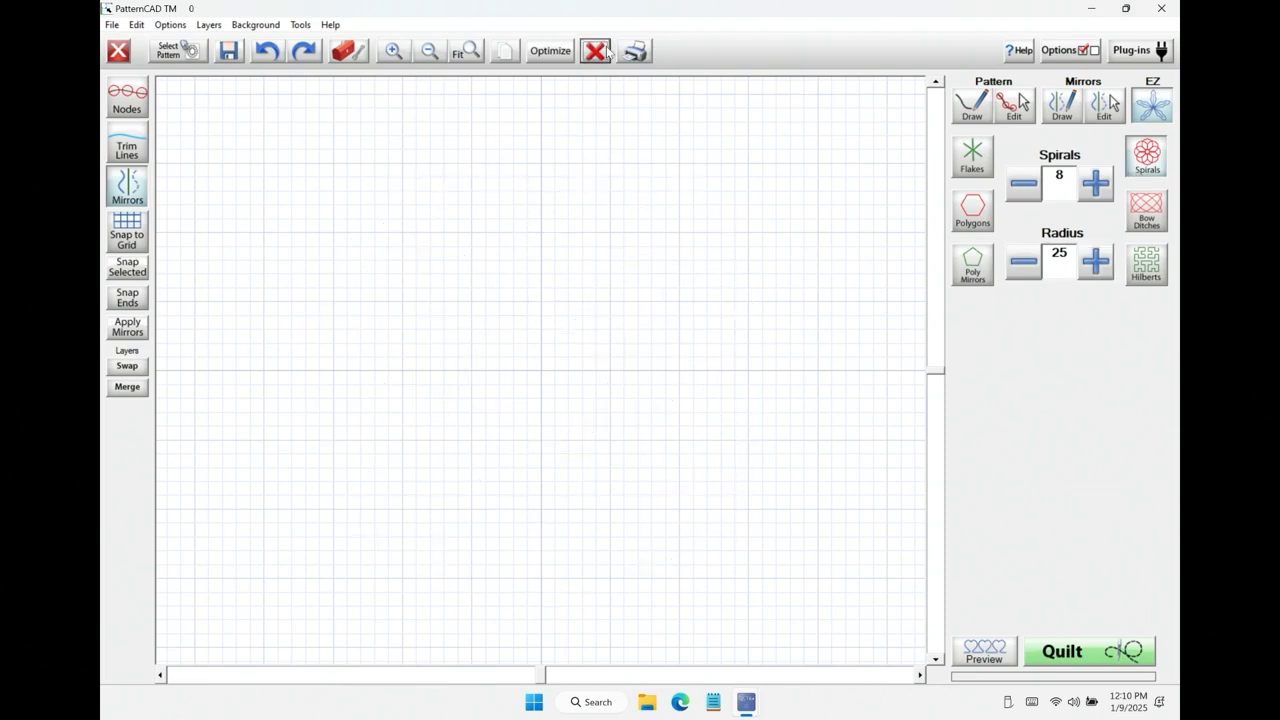
{"action": "left_click", "coordinate": [1160, 218]}
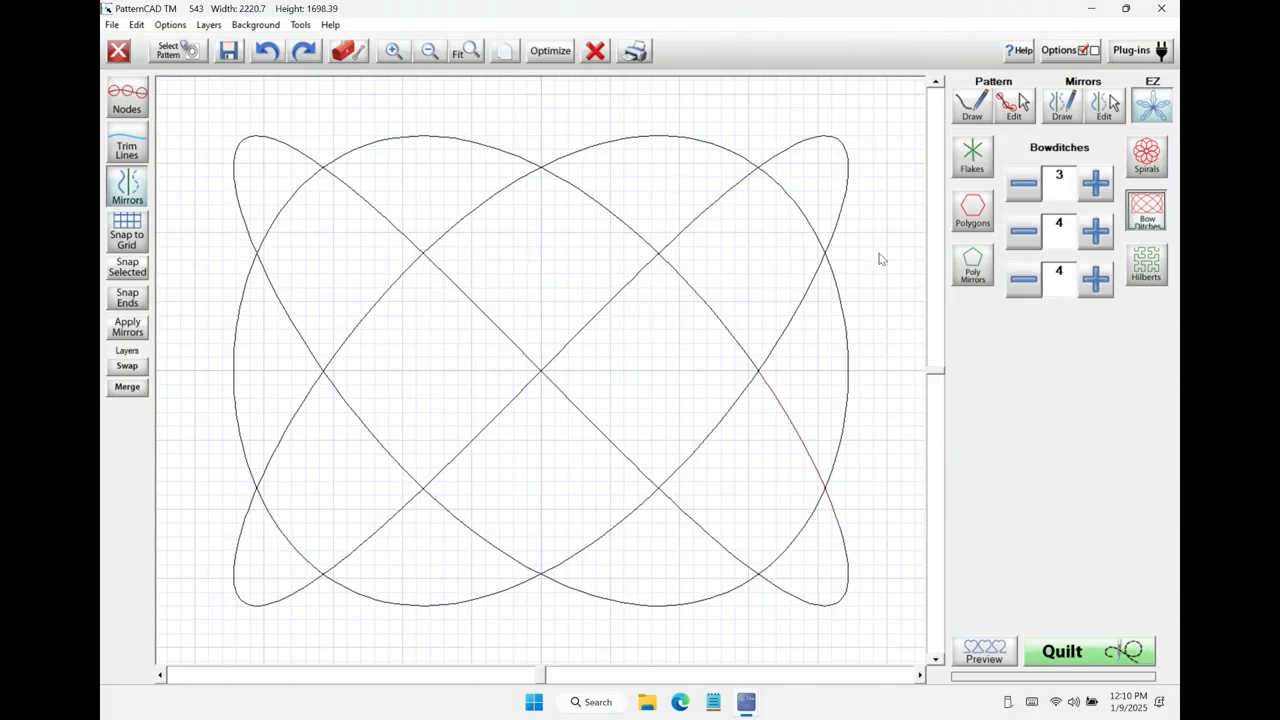
{"action": "left_click", "coordinate": [1096, 187]}
{"action": "left_click", "coordinate": [1022, 186]}
{"action": "left_click", "coordinate": [1022, 231]}
{"action": "left_click", "coordinate": [1096, 231]}
{"action": "left_click", "coordinate": [1100, 232]}
{"action": "left_click", "coordinate": [1096, 282]}
{"action": "left_click", "coordinate": [1024, 282]}
{"action": "left_click", "coordinate": [1022, 231]}
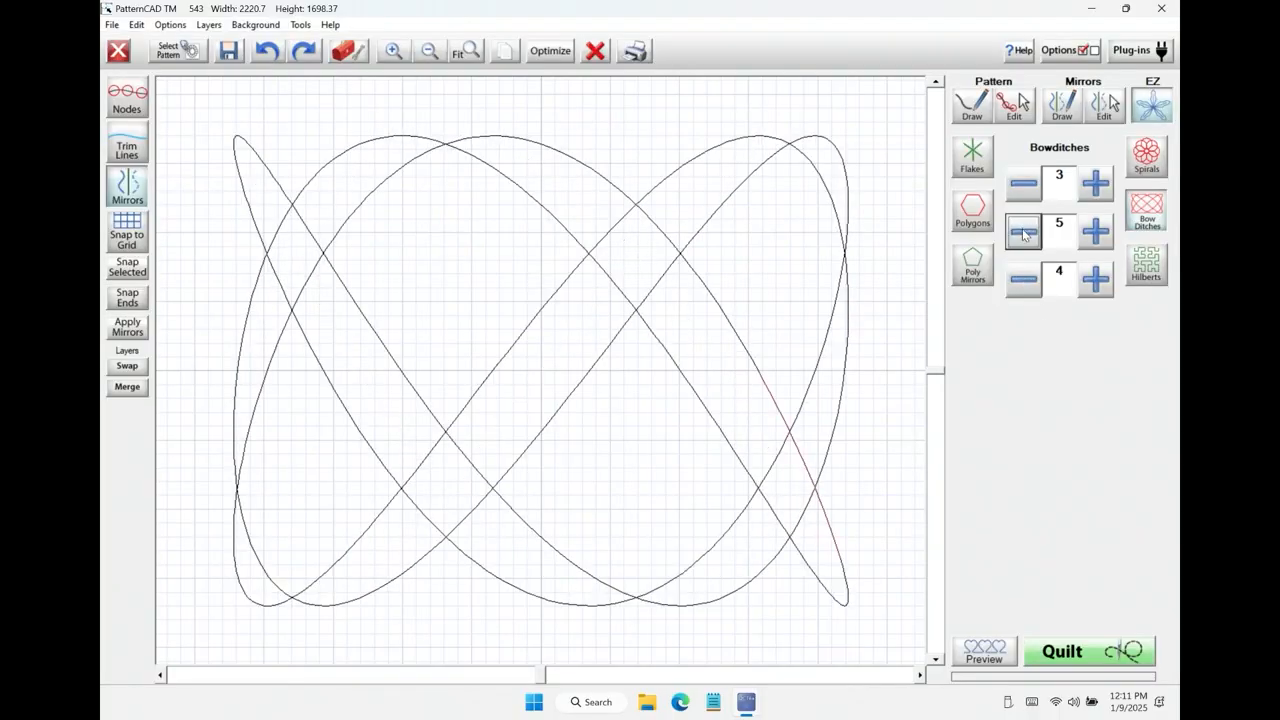
Set the first Bowditch value to 1 and the second to 3.
{"action": "left_click", "coordinate": [1022, 231]}
{"action": "left_click", "coordinate": [1024, 187]}
{"action": "left_click", "coordinate": [1024, 187]}
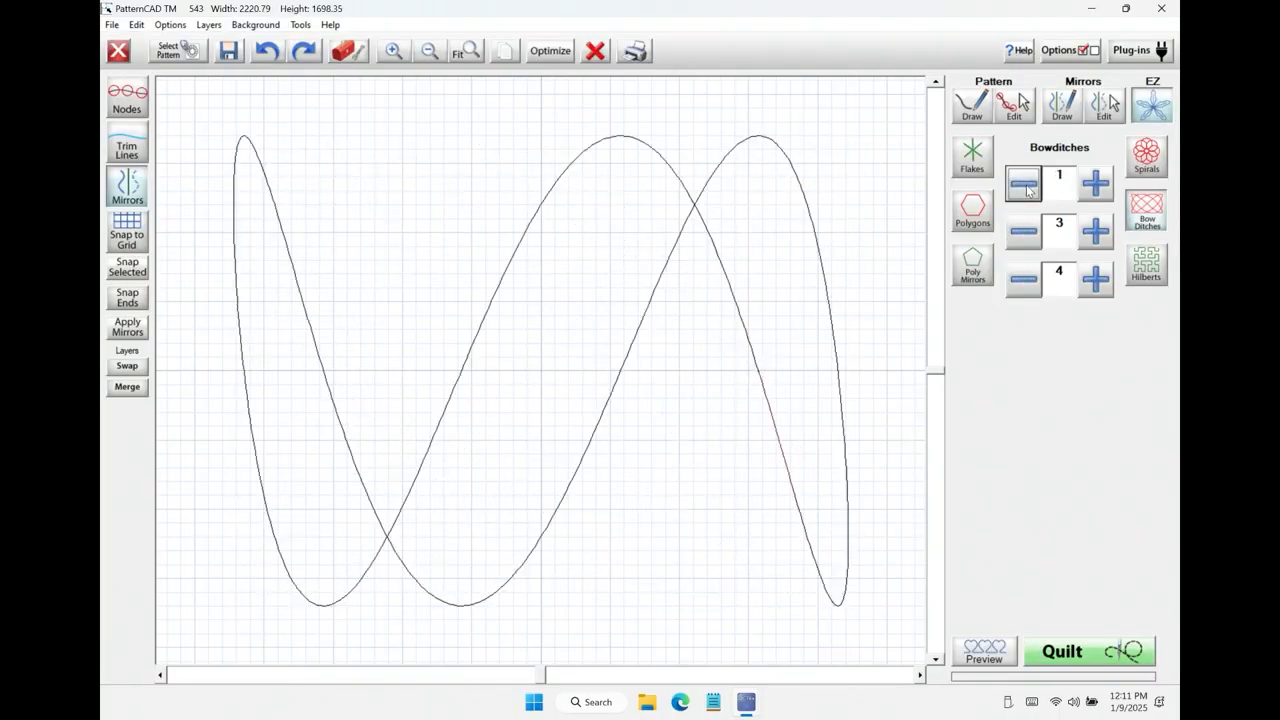
Set the first Bowditch value to 3 and vary the other two, finishing with 3 and 4.
{"action": "left_click", "coordinate": [1083, 189]}
{"action": "left_click", "coordinate": [1083, 189]}
{"action": "left_click", "coordinate": [1087, 231]}
{"action": "left_click", "coordinate": [1095, 280]}
{"action": "left_click", "coordinate": [1023, 280]}
{"action": "left_click", "coordinate": [1024, 236]}
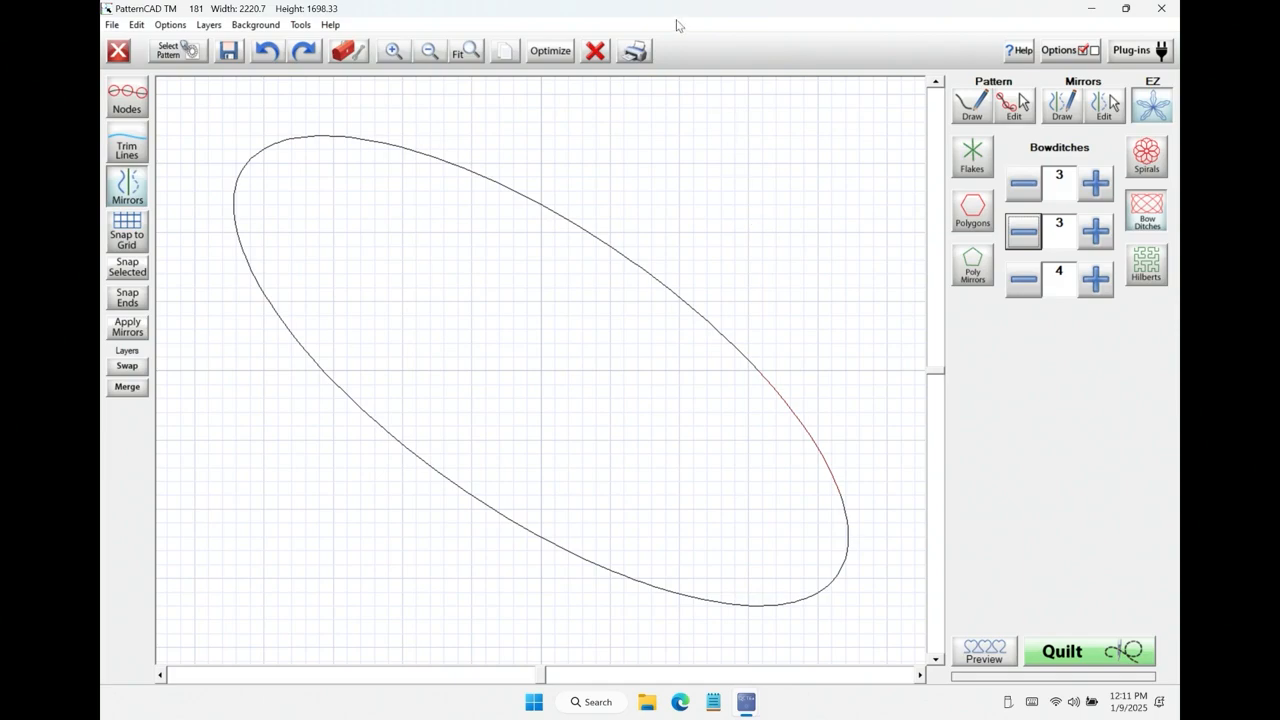
Clear the Bowditch design and create EZ Hilbert mirrors with a density of 1.
{"action": "left_click", "coordinate": [595, 51]}
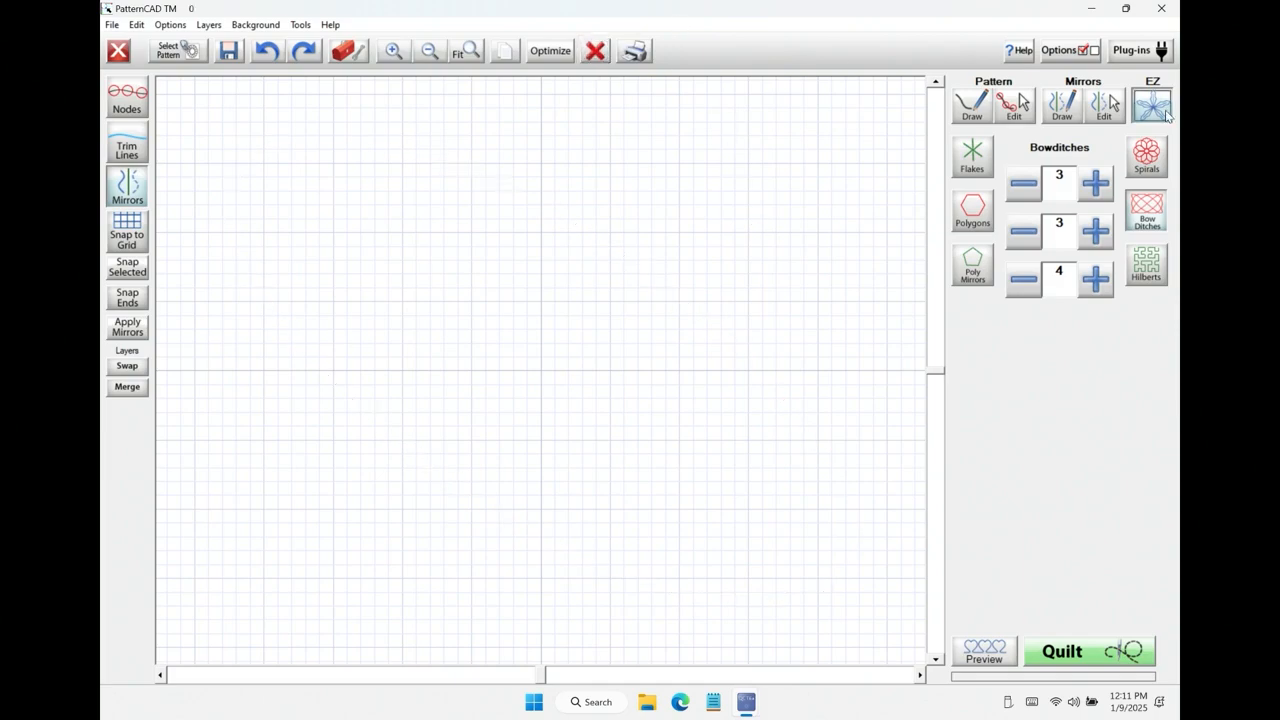
{"action": "left_click", "coordinate": [1150, 263]}
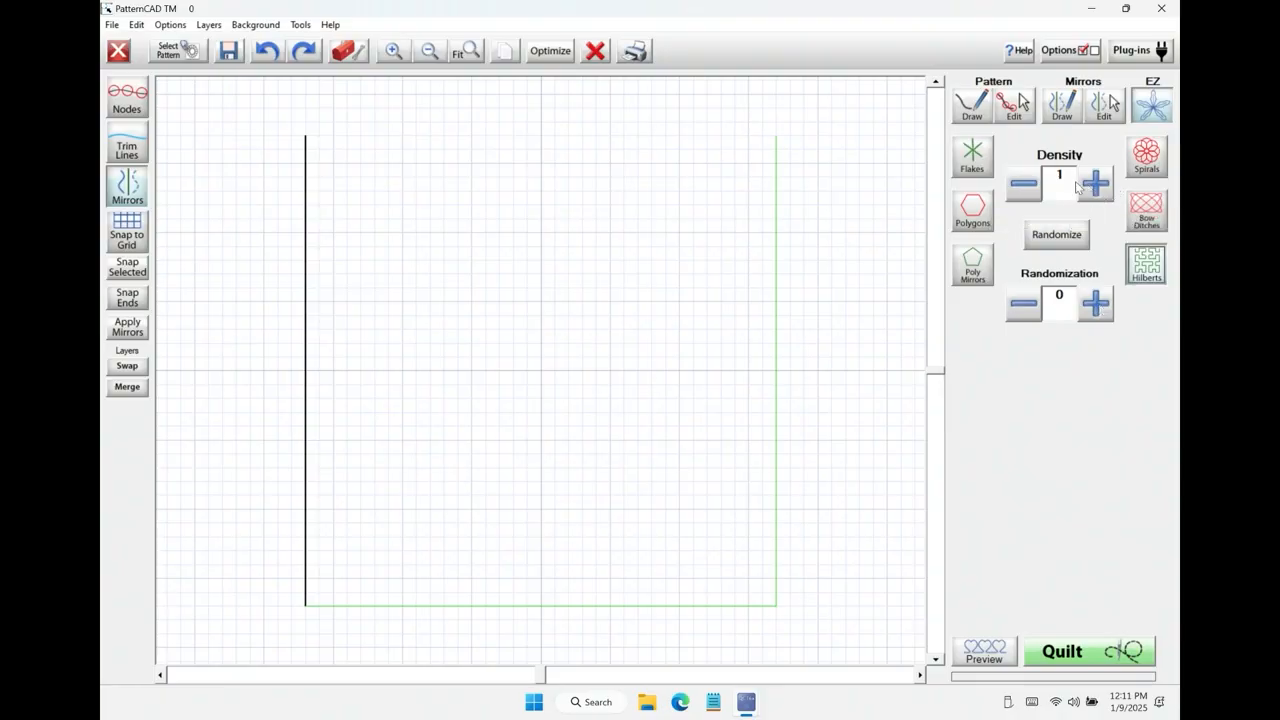
Undo a trial segment and draw a wavy freehand curve, about 415 by 1538, along the first mirror with node spacing 2.
{"action": "left_click", "coordinate": [989, 103]}
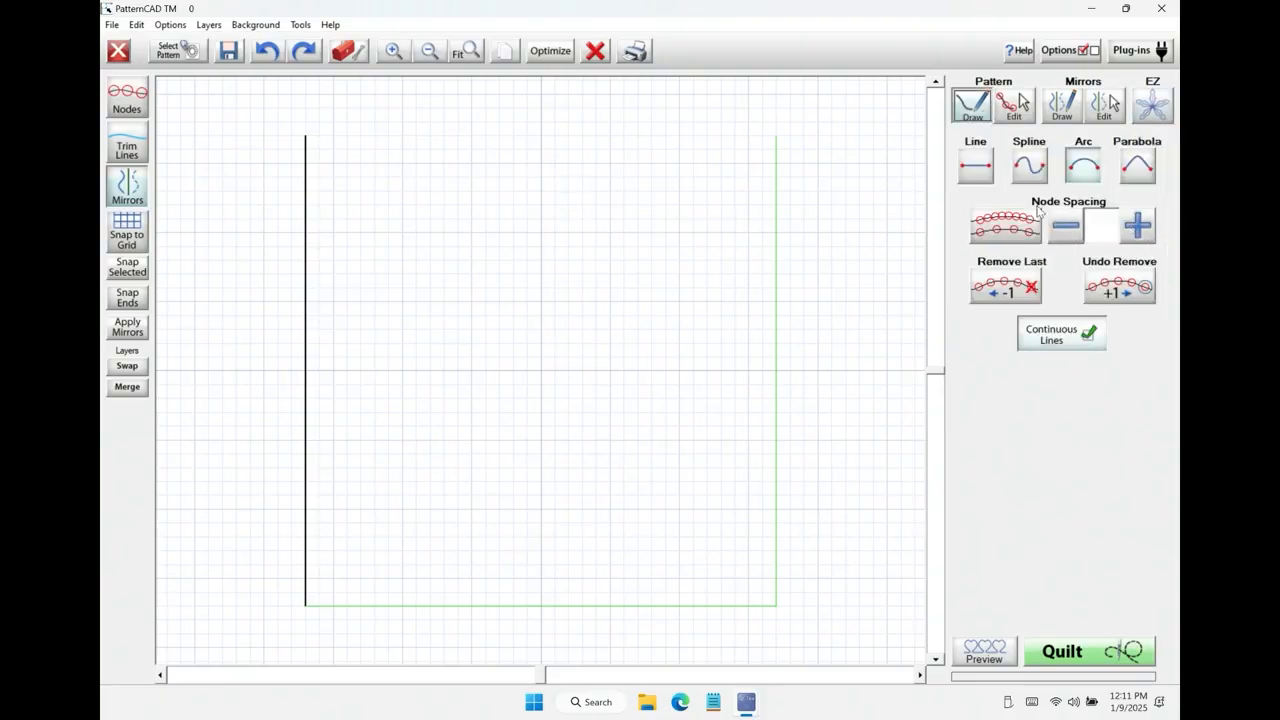
{"action": "left_click", "coordinate": [1140, 230]}
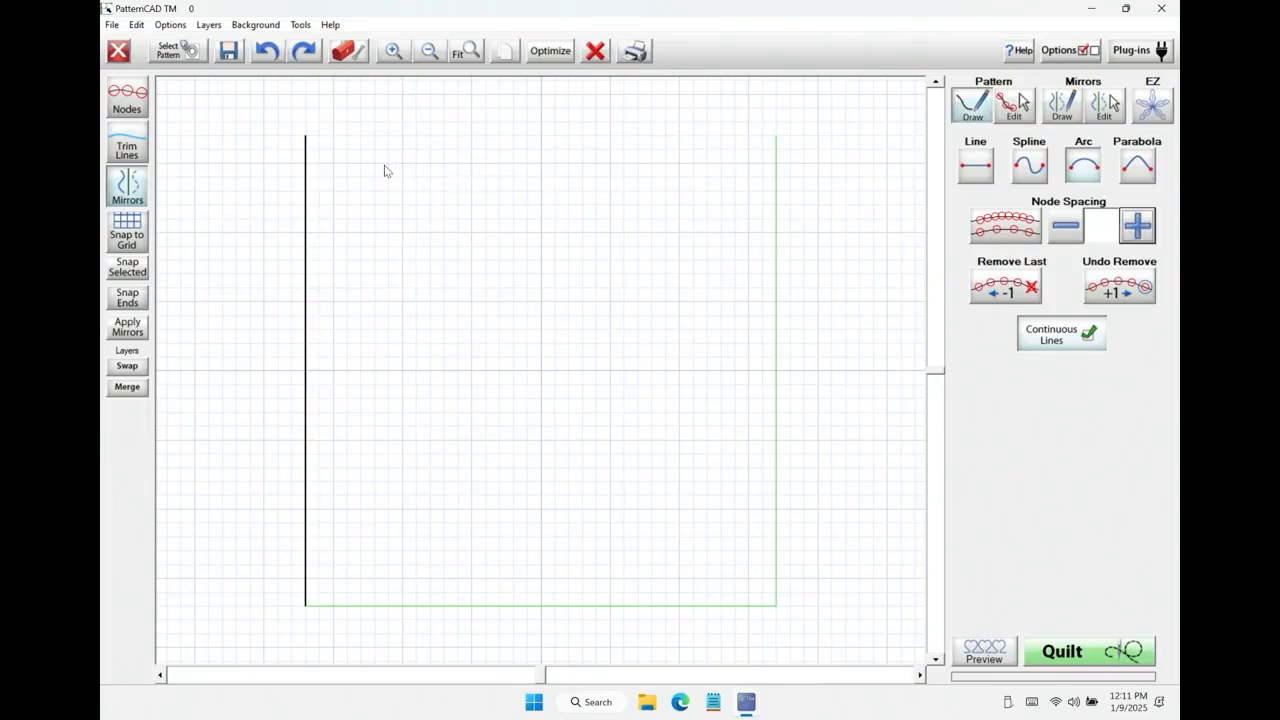
{"action": "left_click_drag", "start_coordinate": [212, 207], "coordinate": [303, 167]}
{"action": "left_click", "coordinate": [1020, 224]}
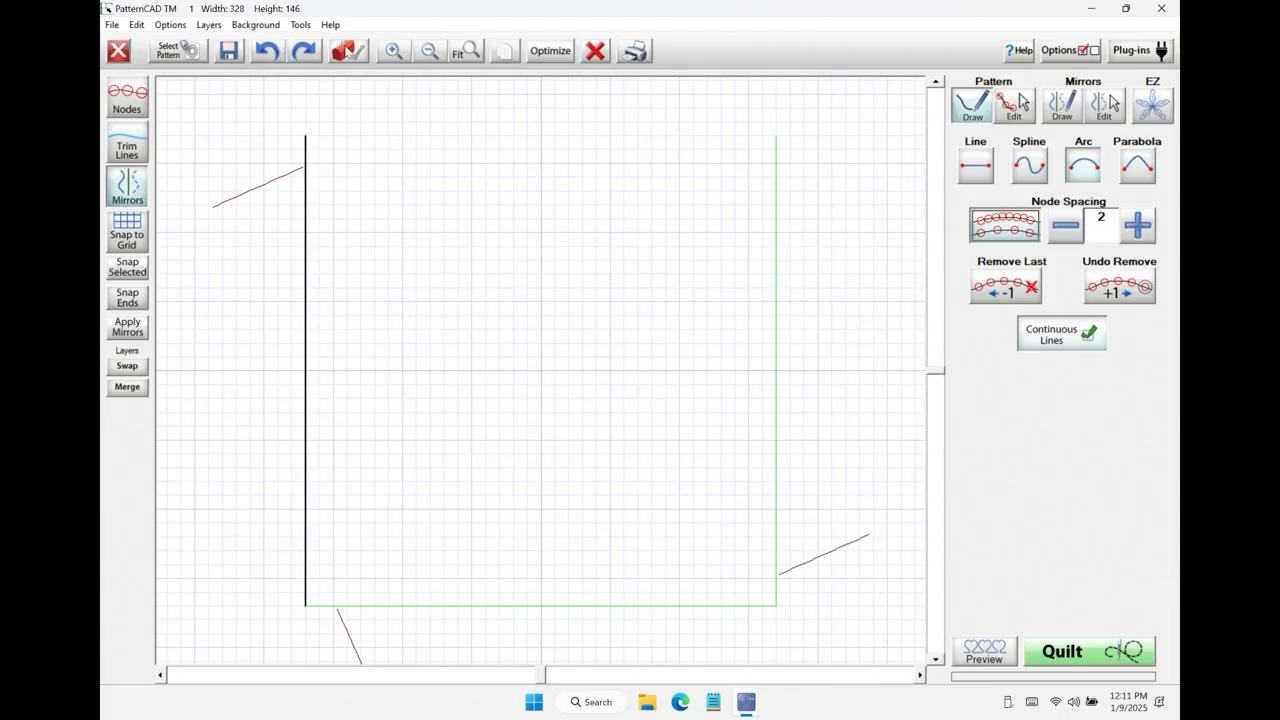
{"action": "left_click", "coordinate": [266, 50]}
{"action": "mouse_move", "coordinate": [298, 175]}
{"action": "left_mouse_down"}
{"action": "mouse_move", "coordinate": [271, 317]}
{"action": "mouse_move", "coordinate": [183, 503]}
{"action": "mouse_move", "coordinate": [275, 599]}
{"action": "left_mouse_up"}
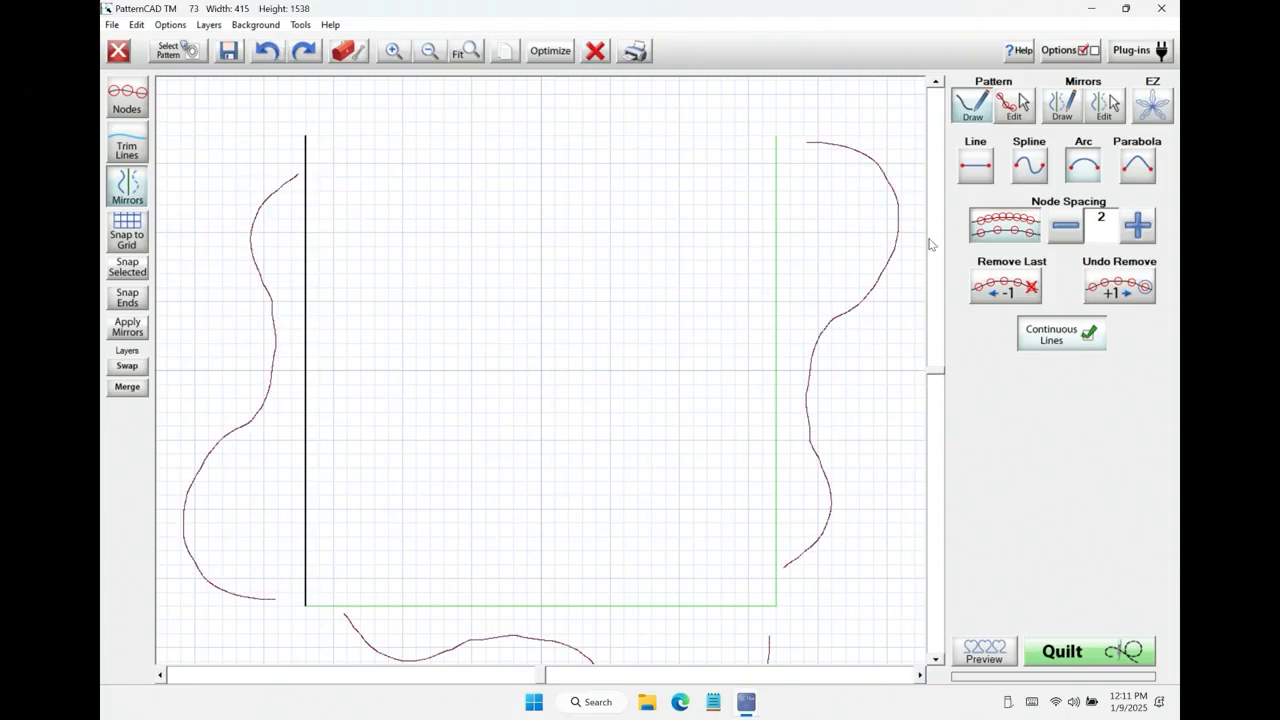
Discard the existing pattern without keeping it on the bottom layer, and create Hilbert mirrors with a density of 3.
{"action": "left_click", "coordinate": [1152, 106]}
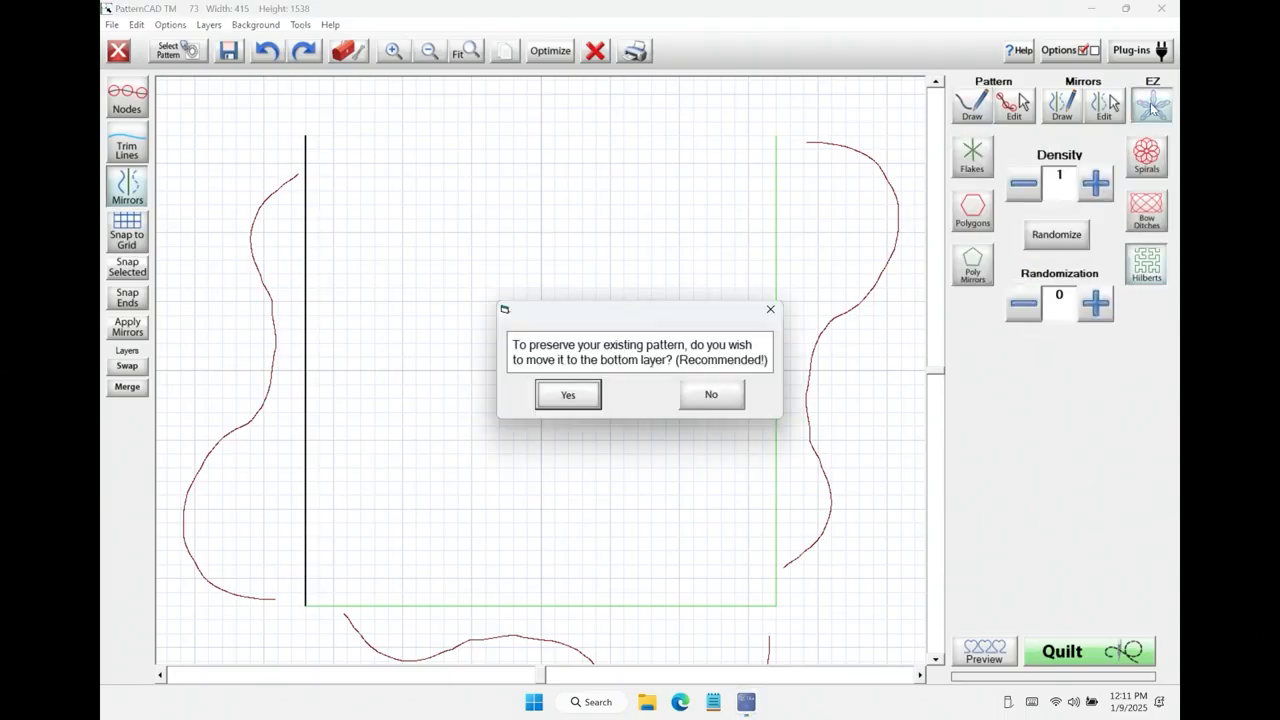
{"action": "left_click", "coordinate": [712, 396]}
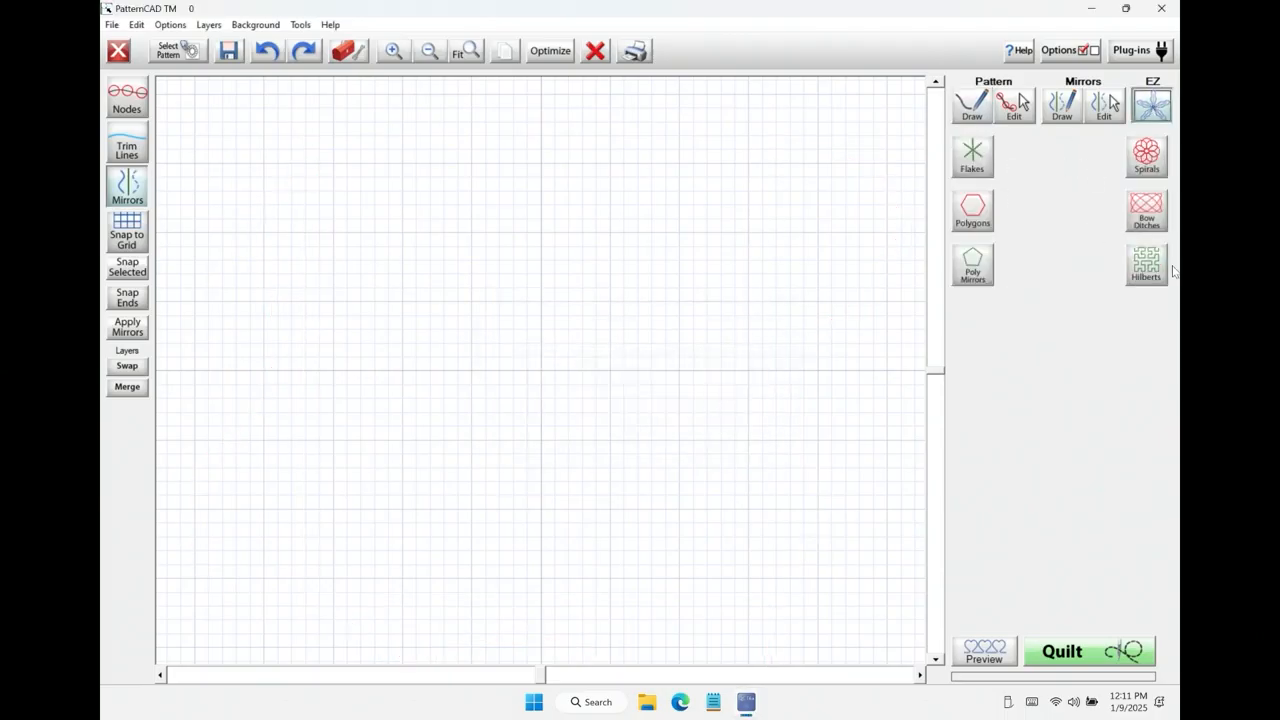
{"action": "left_click", "coordinate": [1102, 196]}
{"action": "left_click", "coordinate": [1102, 196]}
{"action": "left_click", "coordinate": [1102, 196]}
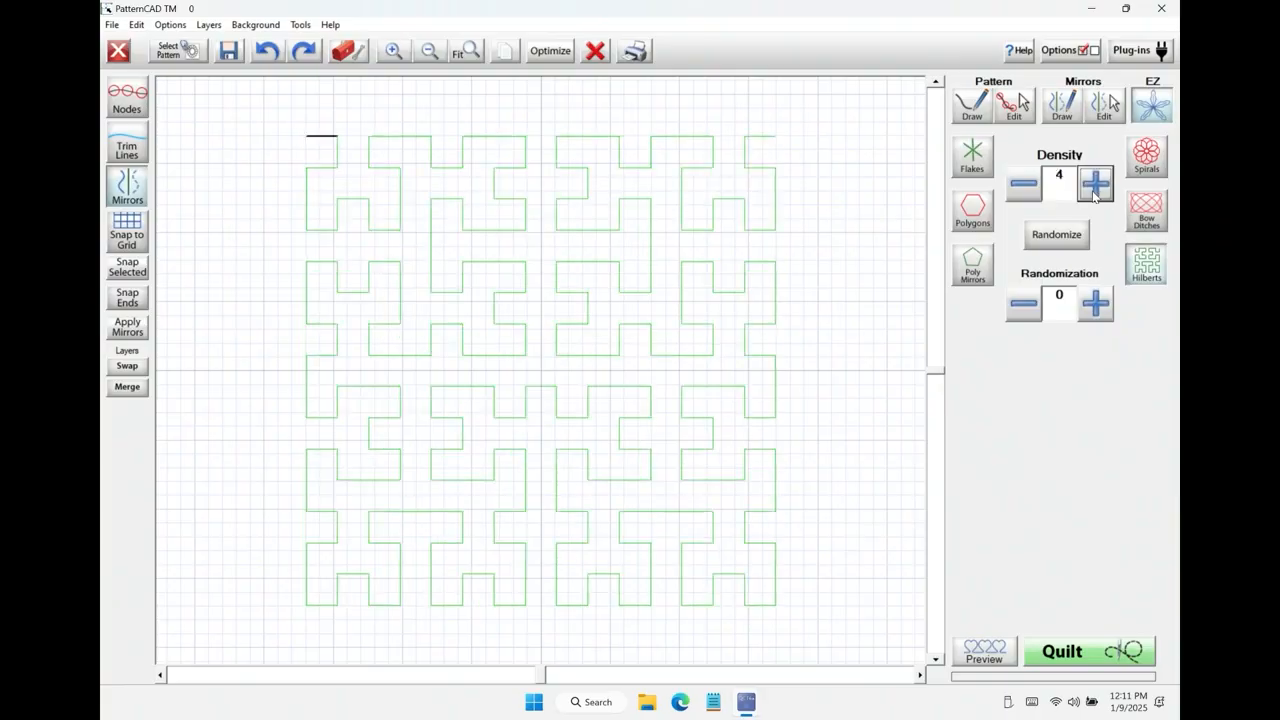
{"action": "left_click", "coordinate": [1024, 186]}
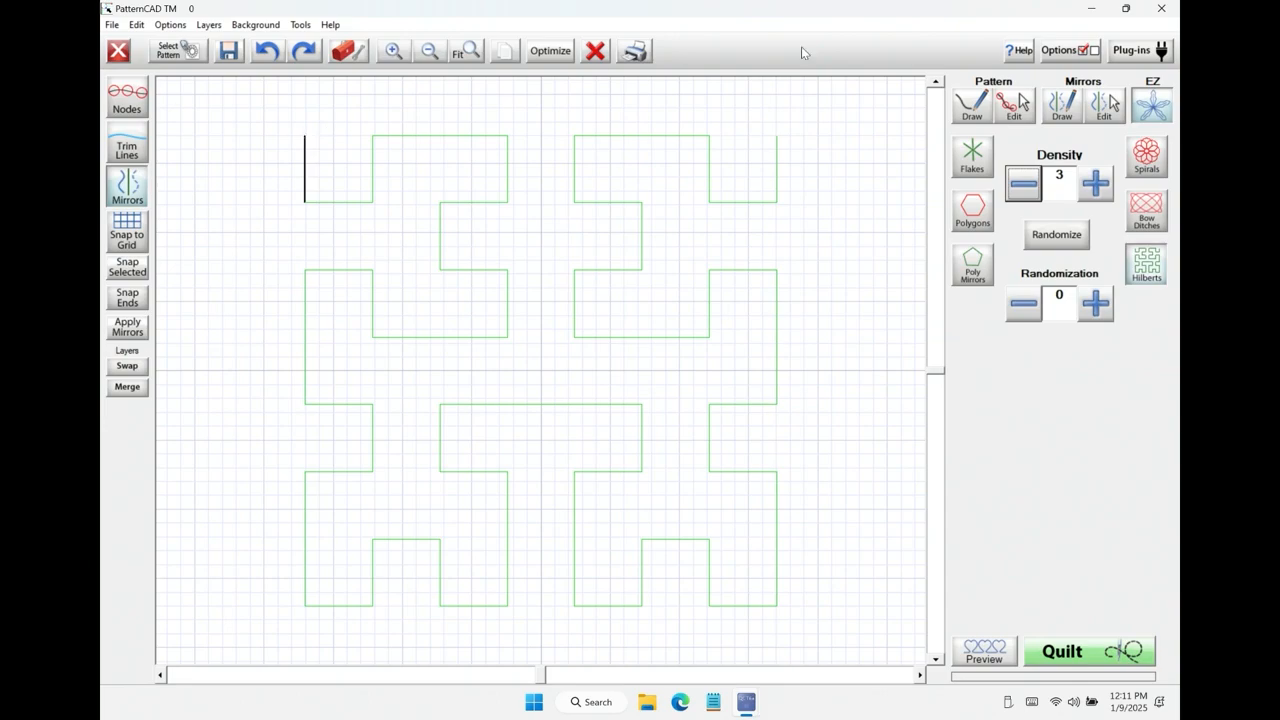
Draw a freehand looping curve along the black first Hilbert mirror.
{"action": "left_click", "coordinate": [972, 100]}
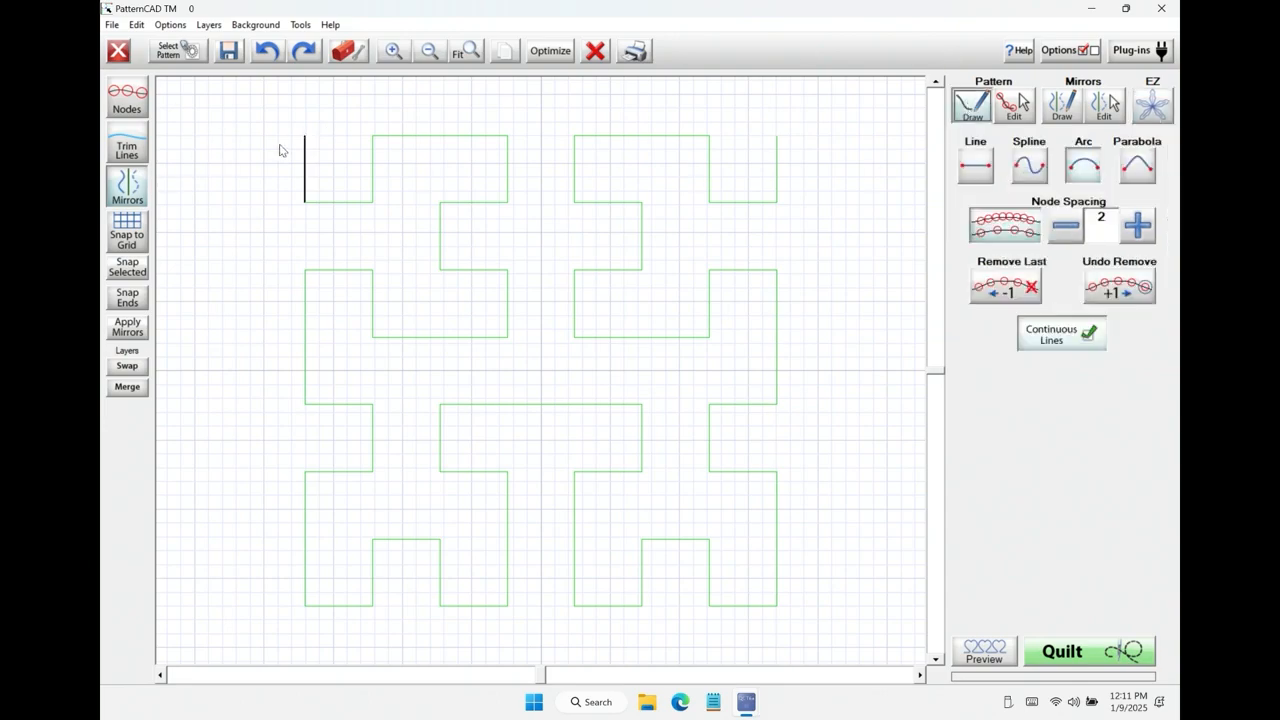
{"action": "mouse_move", "coordinate": [299, 139]}
{"action": "left_mouse_down"}
{"action": "mouse_move", "coordinate": [280, 146]}
{"action": "mouse_move", "coordinate": [300, 180]}
{"action": "mouse_move", "coordinate": [273, 200]}
{"action": "mouse_move", "coordinate": [314, 153]}
{"action": "mouse_move", "coordinate": [306, 145]}
{"action": "left_mouse_up"}
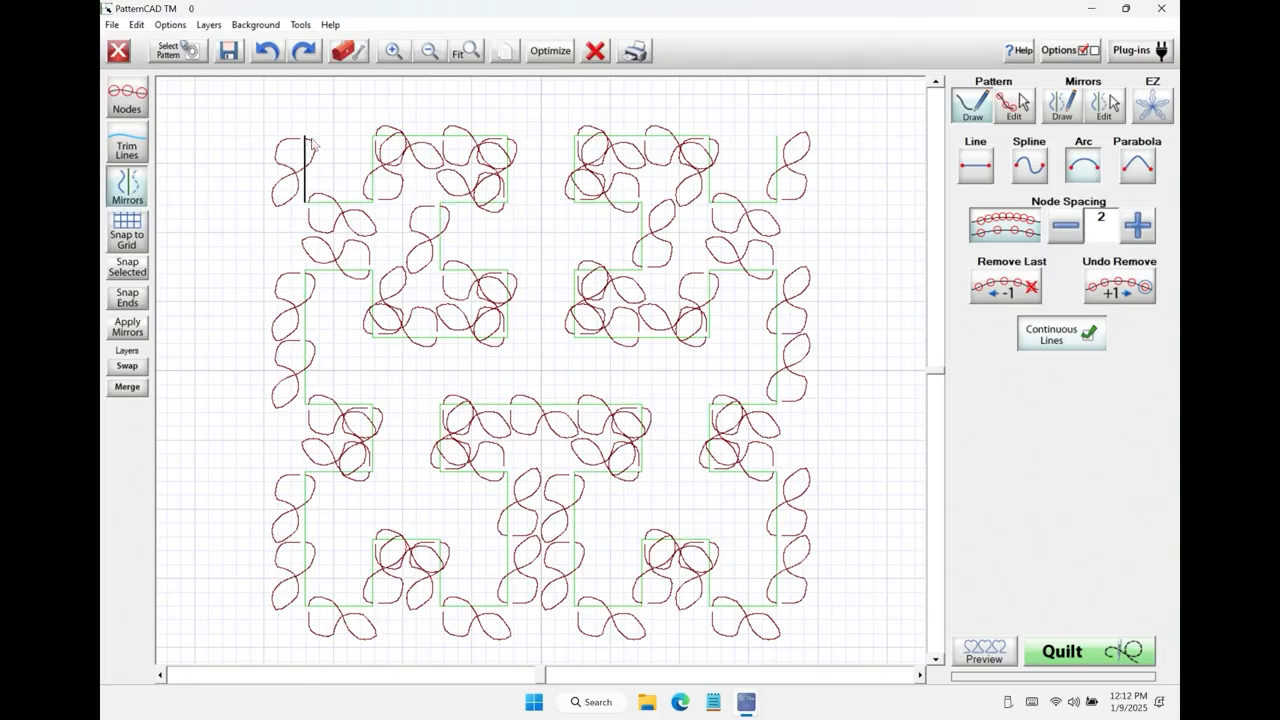
Clear the Hilbert design and load the bulbs bloom JPG from the Downloads folder as the background image.
{"action": "left_click", "coordinate": [270, 50]}
{"action": "left_click", "coordinate": [268, 25]}
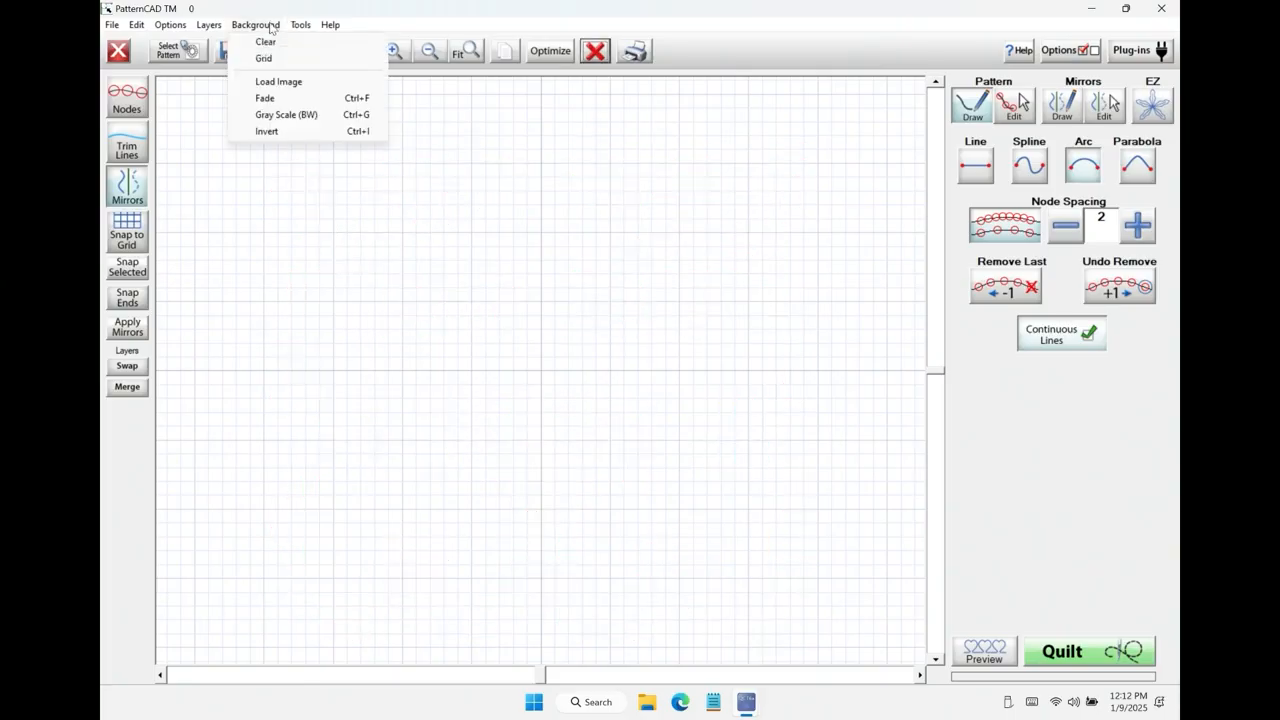
{"action": "left_click", "coordinate": [290, 83]}
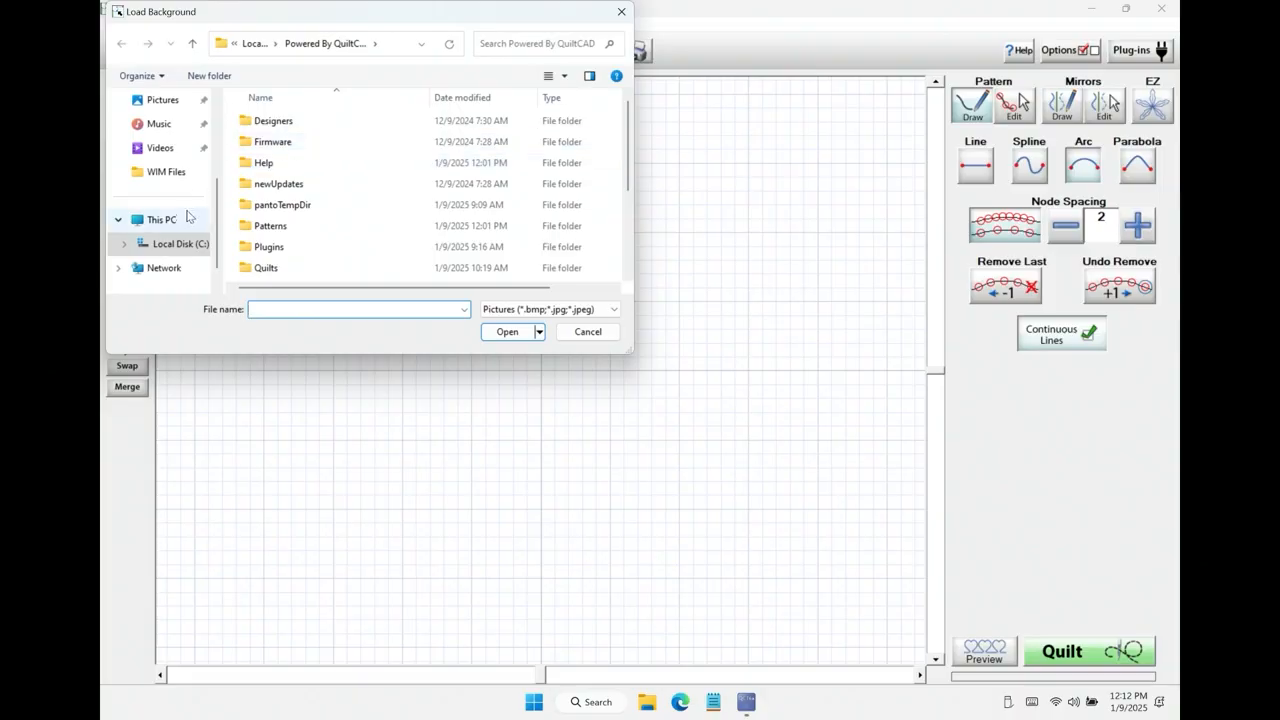
{"action": "scroll", "coordinate": [221, 151], "scroll_direction": "up", "scroll_amount": 2}
{"action": "scroll", "coordinate": [221, 151], "scroll_direction": "up", "scroll_amount": 2}
{"action": "left_click", "coordinate": [168, 200]}
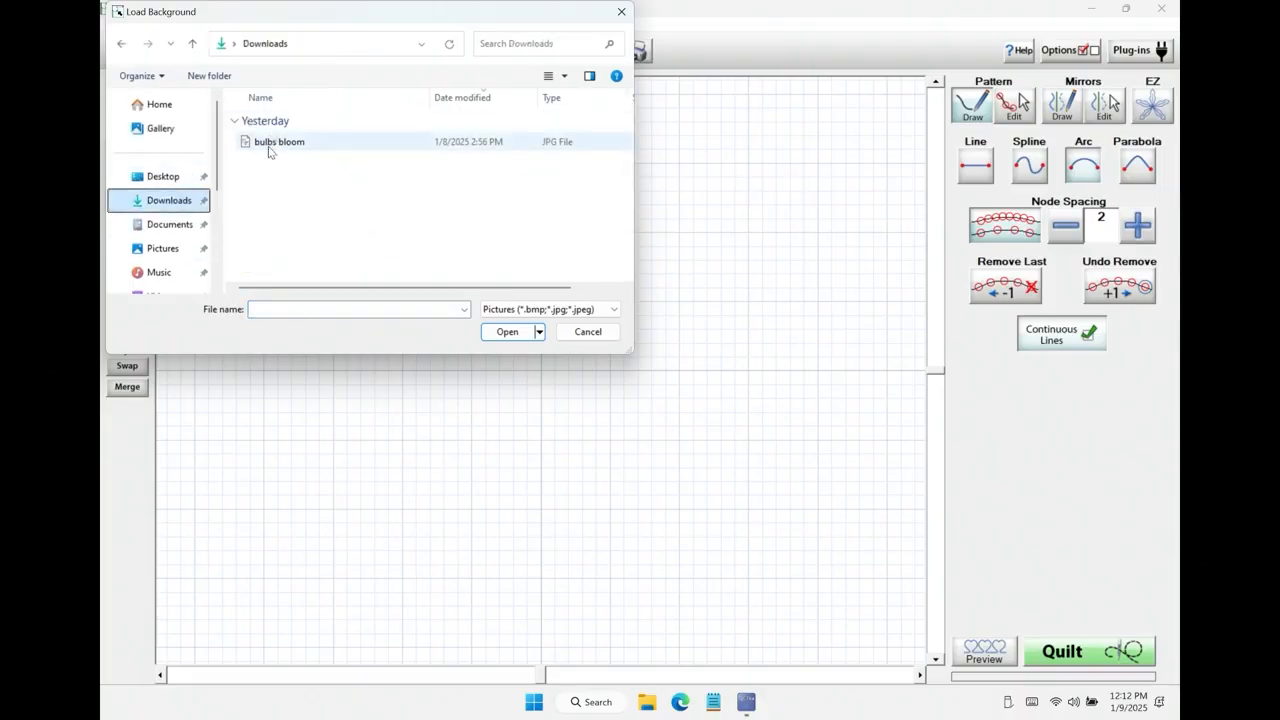
{"action": "left_click", "coordinate": [268, 145]}
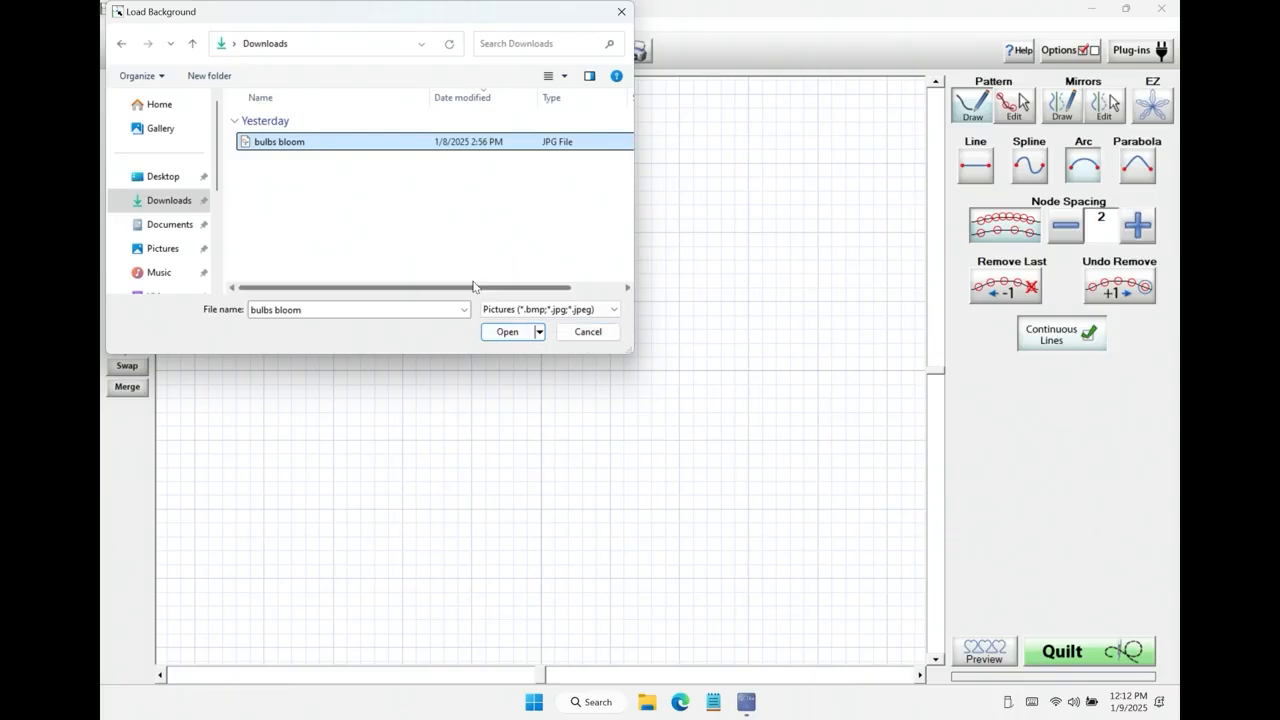
{"action": "left_click", "coordinate": [502, 333]}
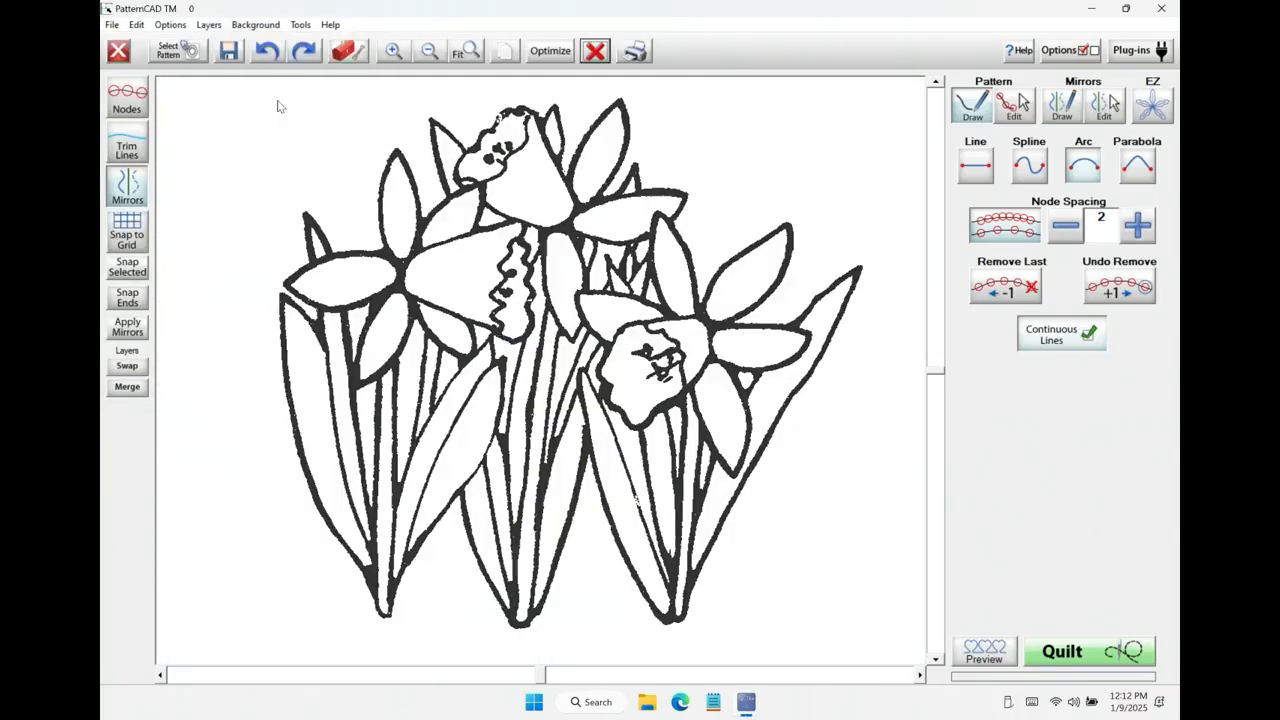
Convert the flower background image to gray scale (BW).
{"action": "left_click", "coordinate": [278, 32]}
{"action": "left_click", "coordinate": [280, 114]}
{"action": "left_click", "coordinate": [267, 30]}
{"action": "left_click", "coordinate": [364, 99]}
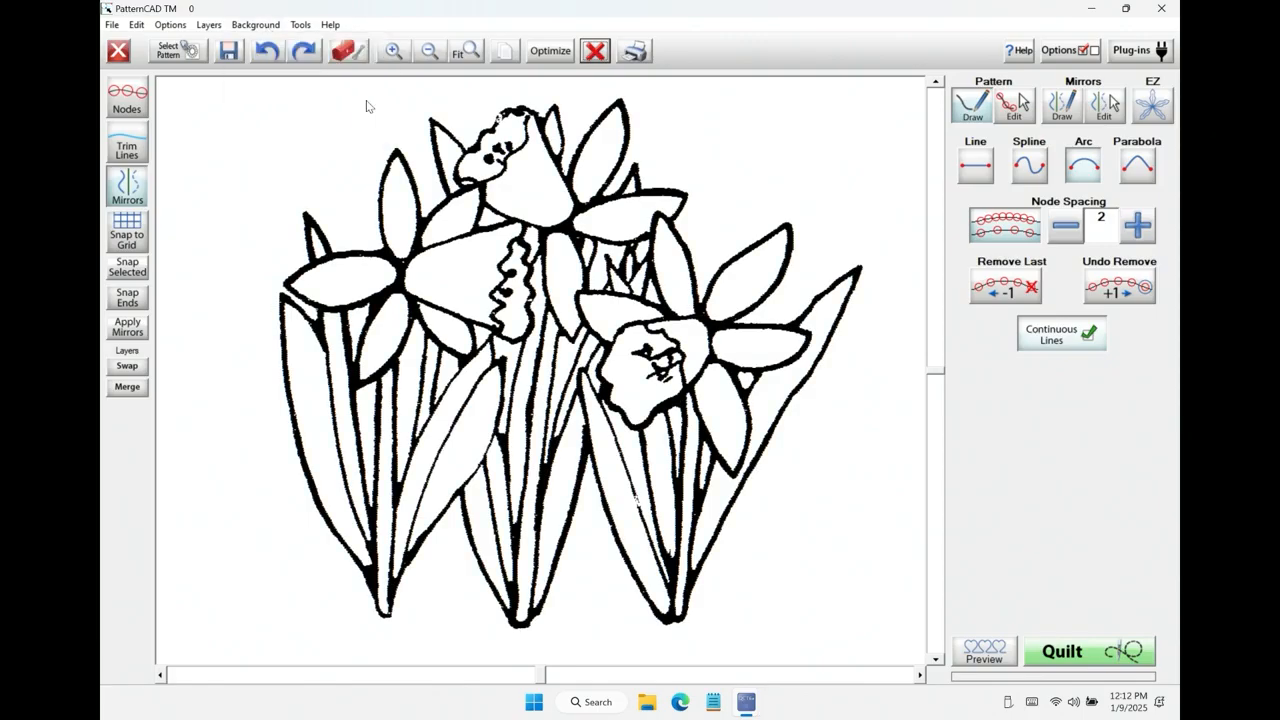
Fade the background image three times so its outlines turn light gray for tracing.
{"action": "left_click", "coordinate": [270, 24]}
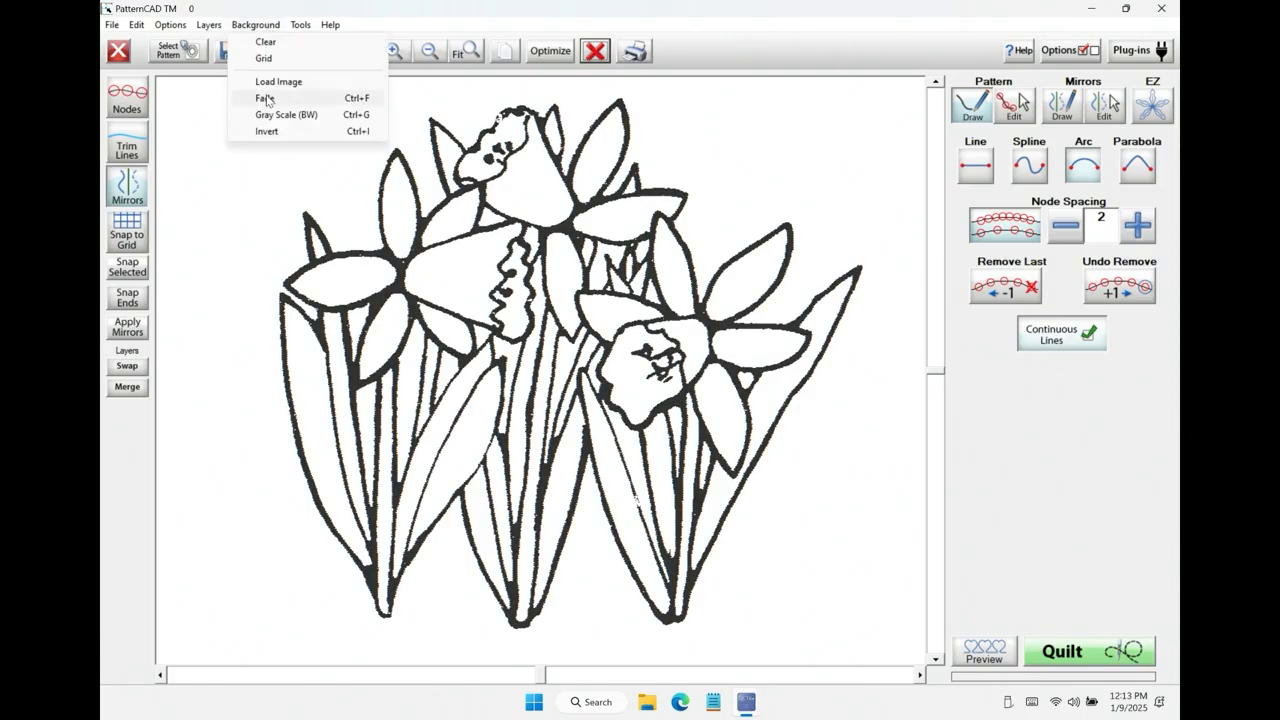
{"action": "left_click", "coordinate": [290, 99]}
{"action": "left_click", "coordinate": [268, 24]}
{"action": "left_click", "coordinate": [290, 99]}
{"action": "left_click", "coordinate": [268, 24]}
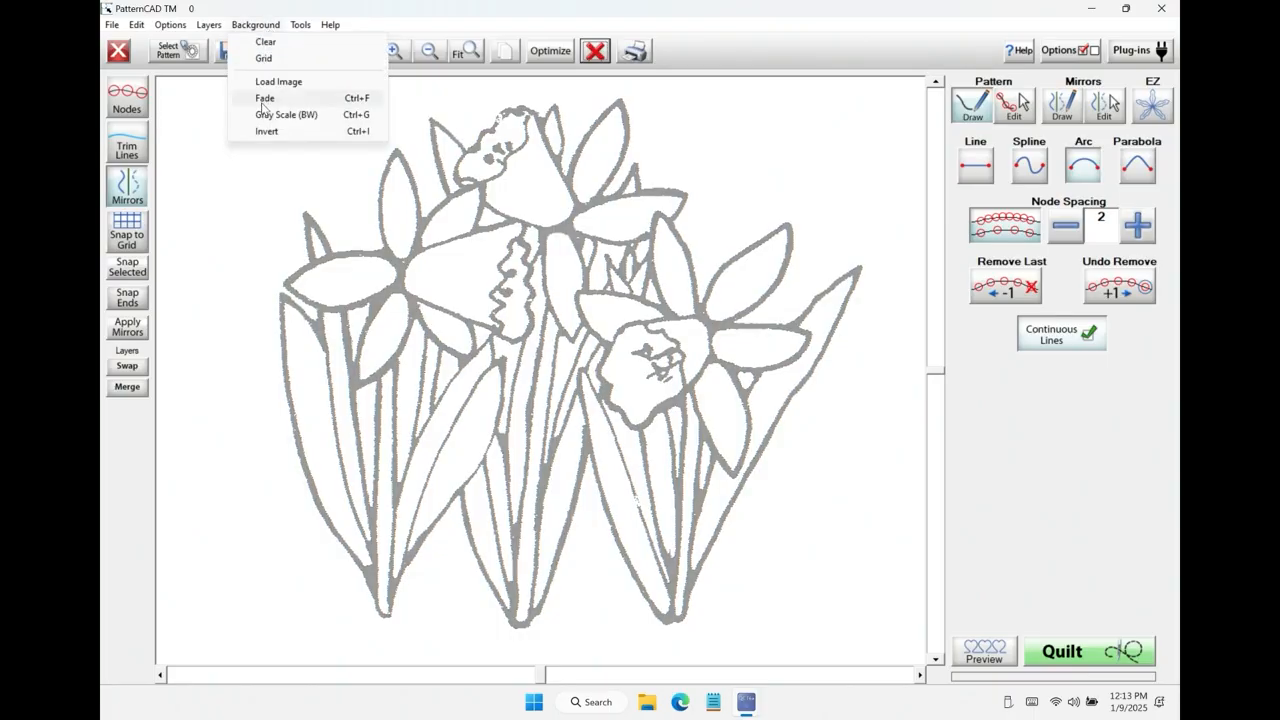
{"action": "left_click", "coordinate": [290, 98]}
{"action": "left_click", "coordinate": [268, 24]}
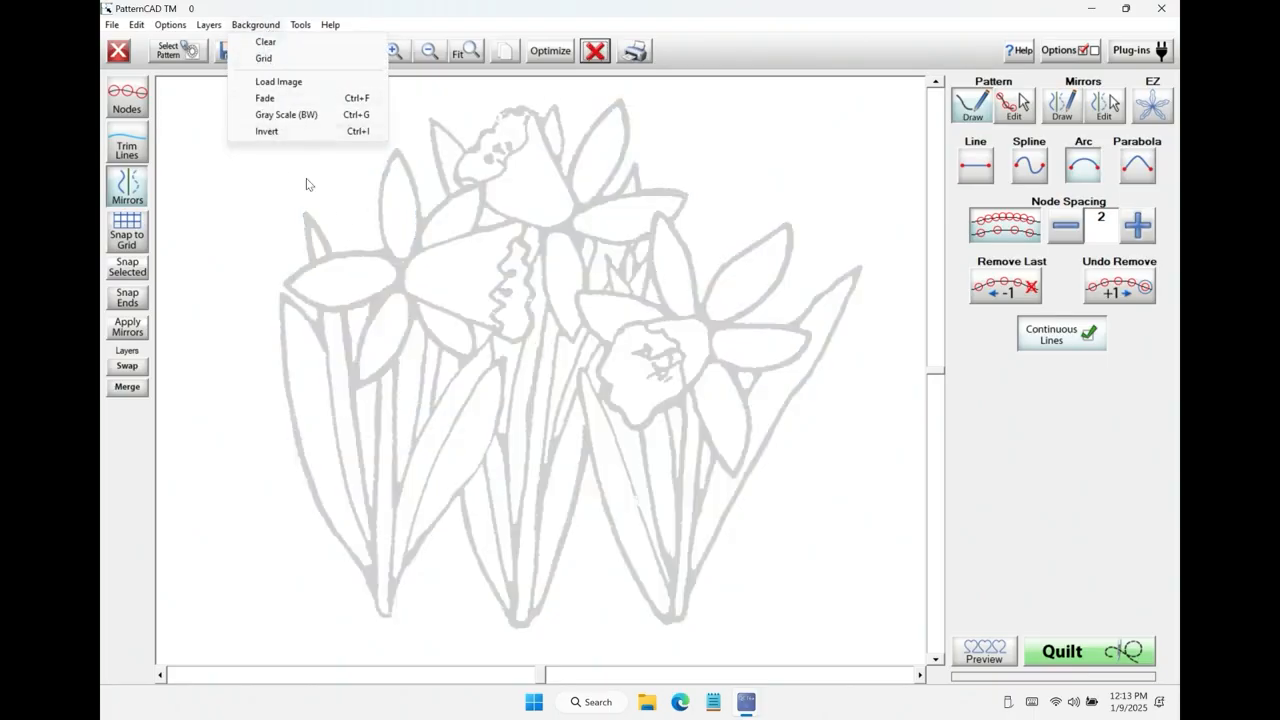
{"action": "left_click", "coordinate": [750, 45]}
Set the node spacing to 1 and trace the leftmost leaf and adjoining petal's upper edge freehand, about 425 by 1259.
{"action": "left_click", "coordinate": [968, 100]}
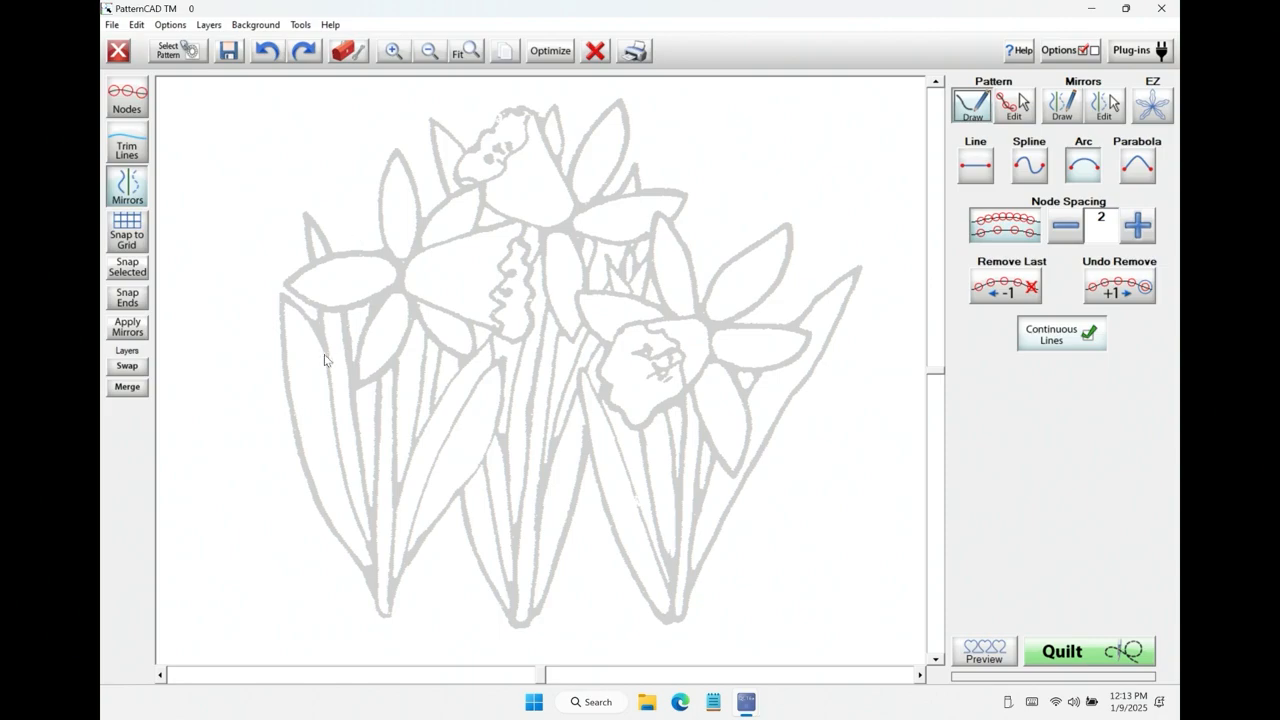
{"action": "left_click", "coordinate": [1074, 238]}
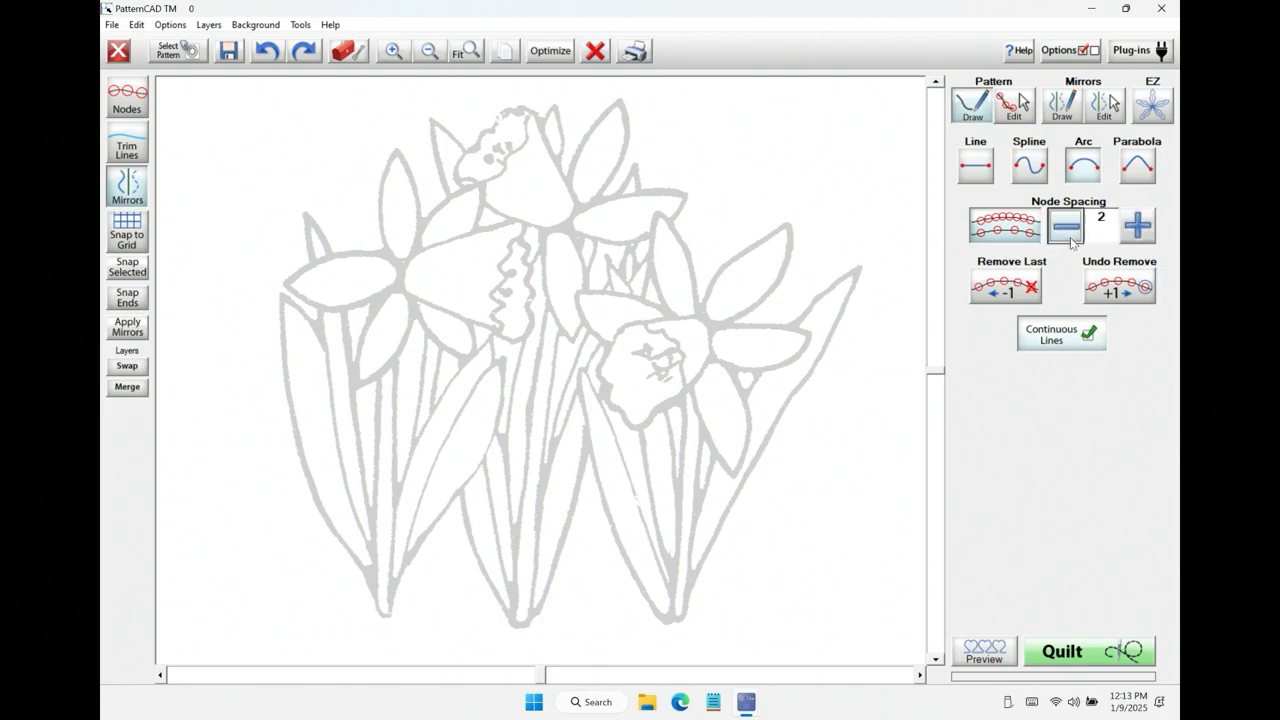
{"action": "left_click_drag", "start_coordinate": [324, 352], "coordinate": [282, 296]}
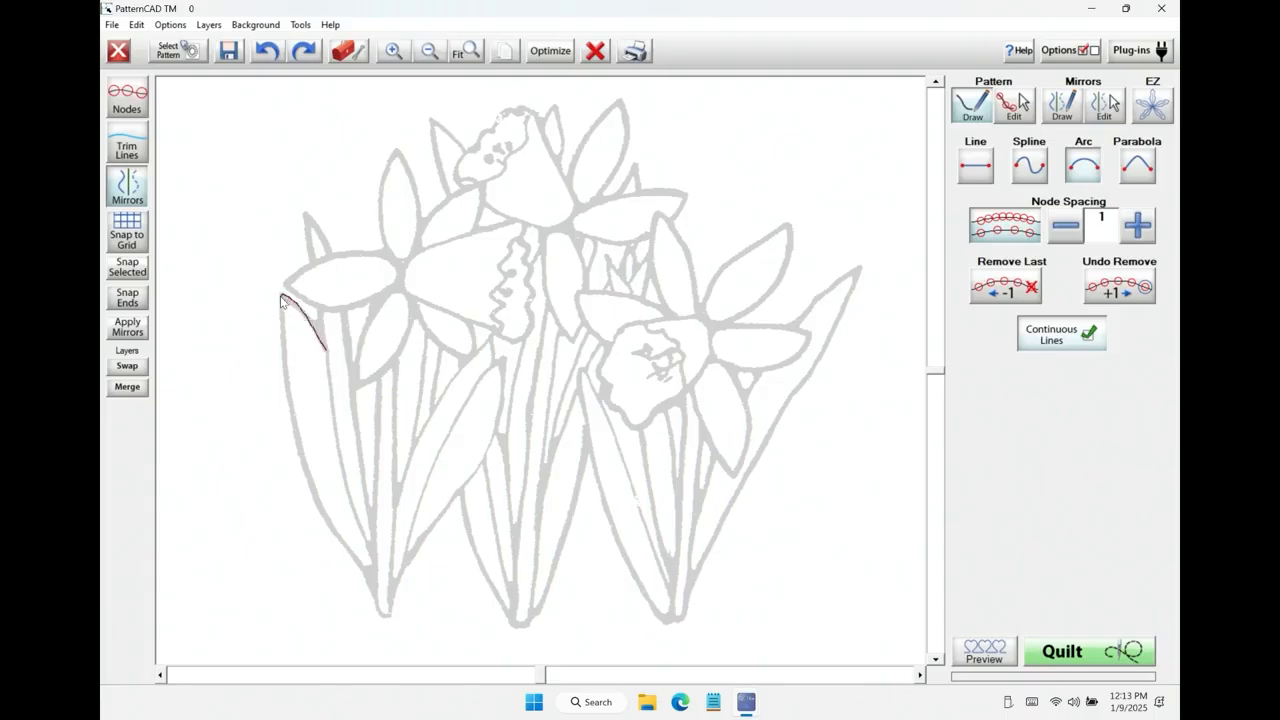
{"action": "mouse_move", "coordinate": [281, 299]}
{"action": "left_mouse_down"}
{"action": "mouse_move", "coordinate": [287, 416]}
{"action": "mouse_move", "coordinate": [323, 553]}
{"action": "mouse_move", "coordinate": [379, 606]}
{"action": "mouse_move", "coordinate": [321, 313]}
{"action": "mouse_move", "coordinate": [290, 283]}
{"action": "mouse_move", "coordinate": [398, 263]}
{"action": "left_mouse_up"}
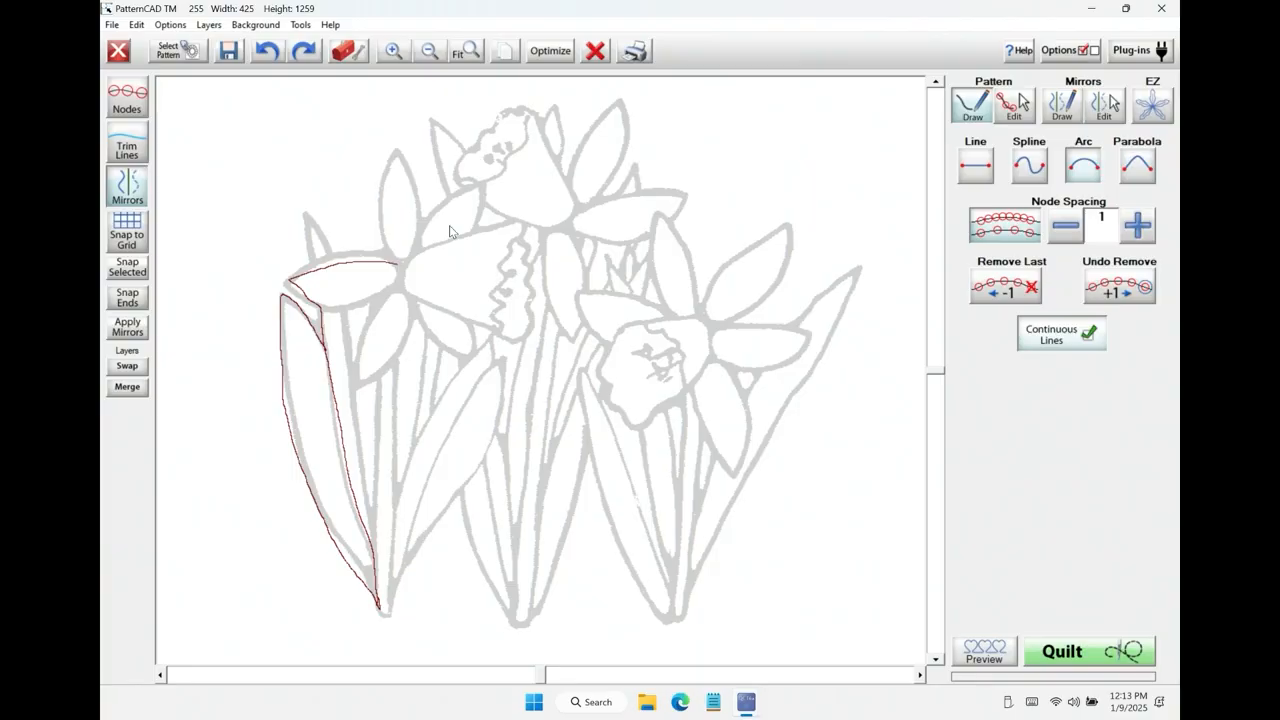
Clear the traced lines and the background image, and restore the grid background.
{"action": "left_click", "coordinate": [598, 52]}
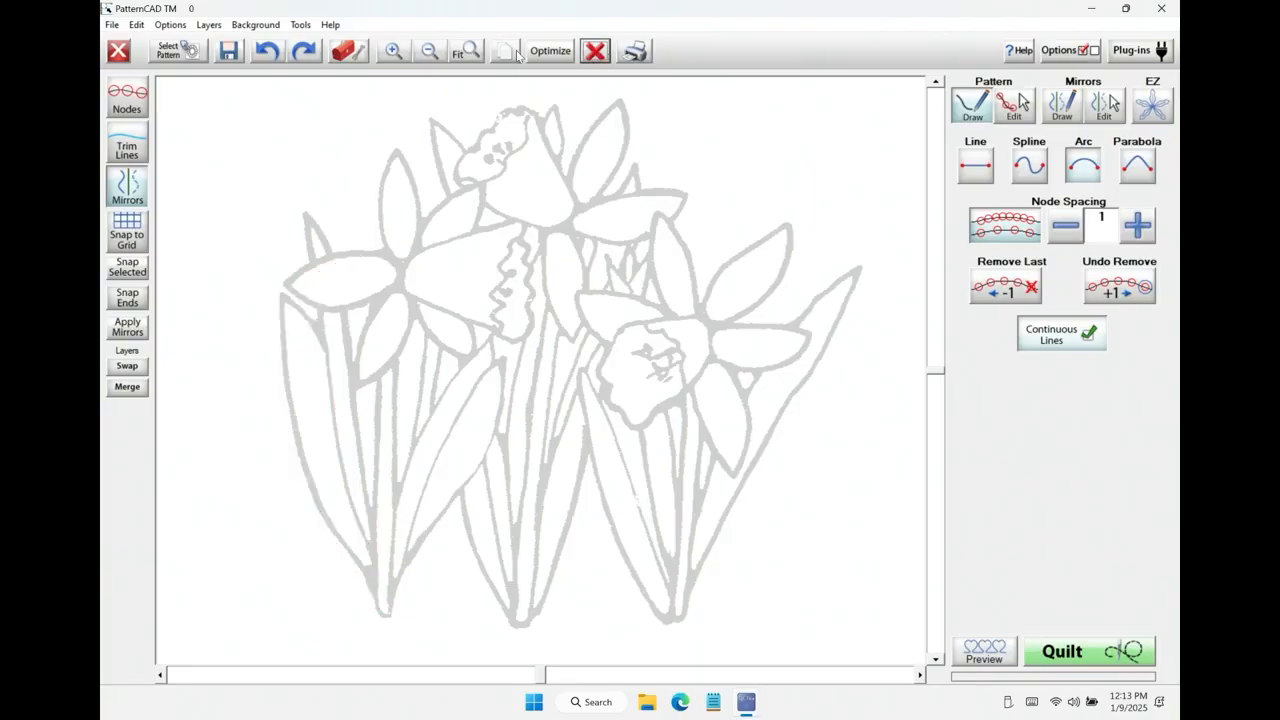
{"action": "left_click", "coordinate": [258, 24]}
{"action": "left_click", "coordinate": [268, 42]}
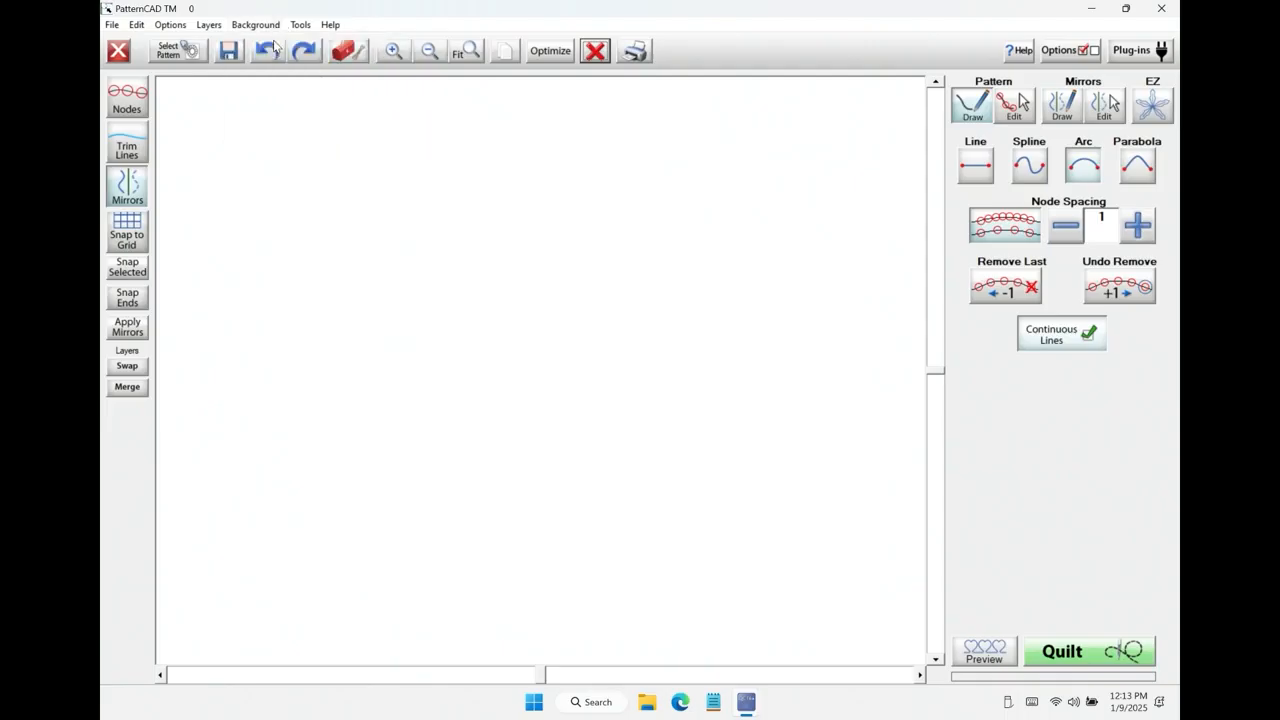
{"action": "left_click", "coordinate": [256, 25]}
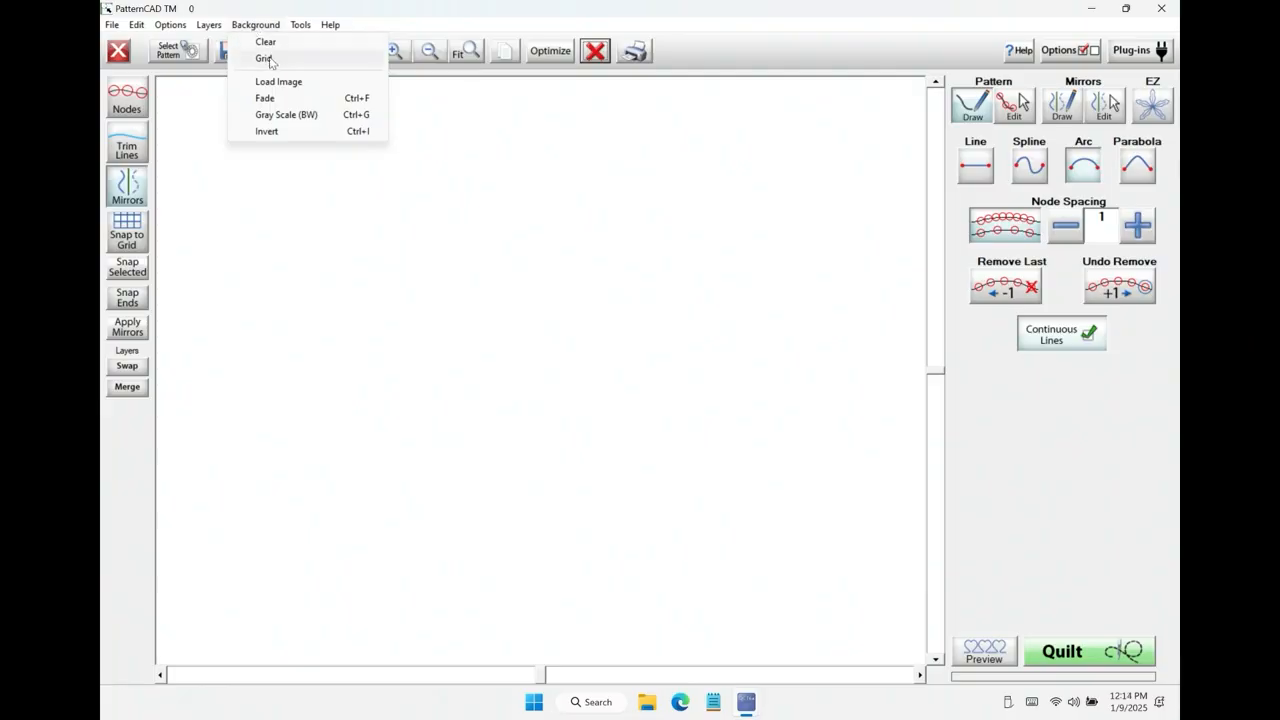
{"action": "left_click", "coordinate": [269, 58]}
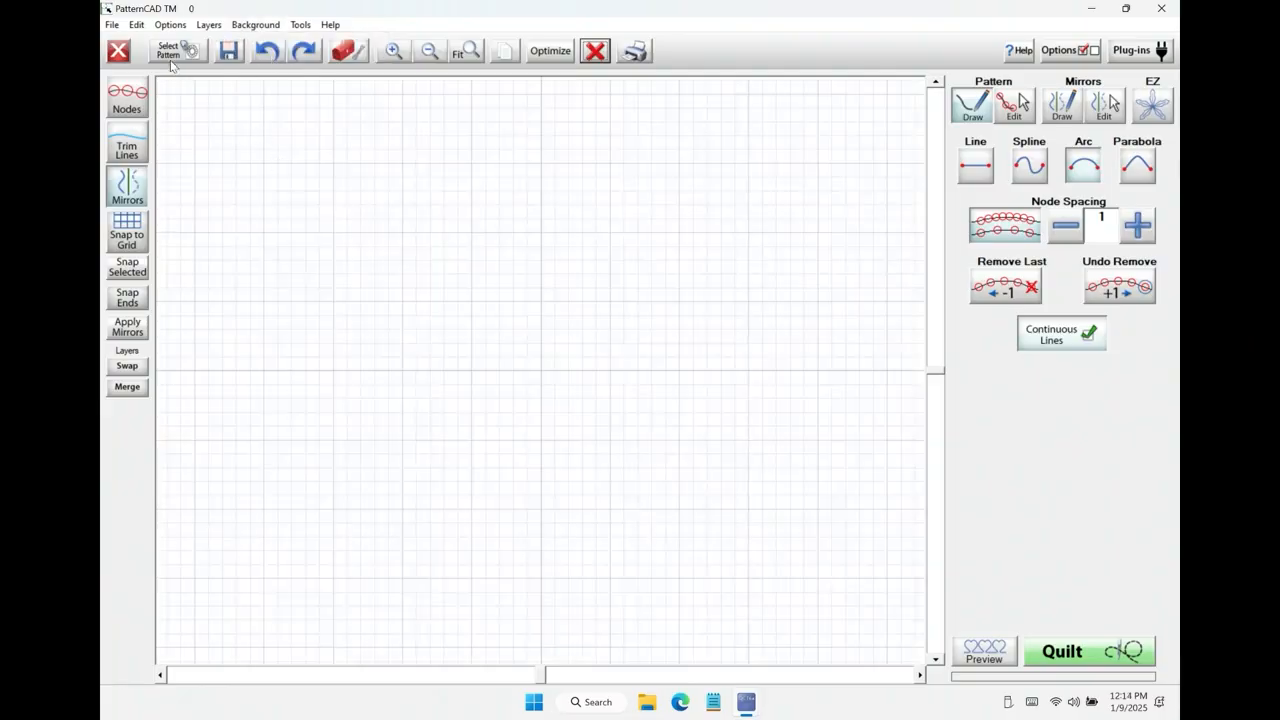
Open bulbs bloom.gpf from the Ang patterns folder and examine its line order and start and end points in the optimization view.
{"action": "left_click", "coordinate": [199, 52]}
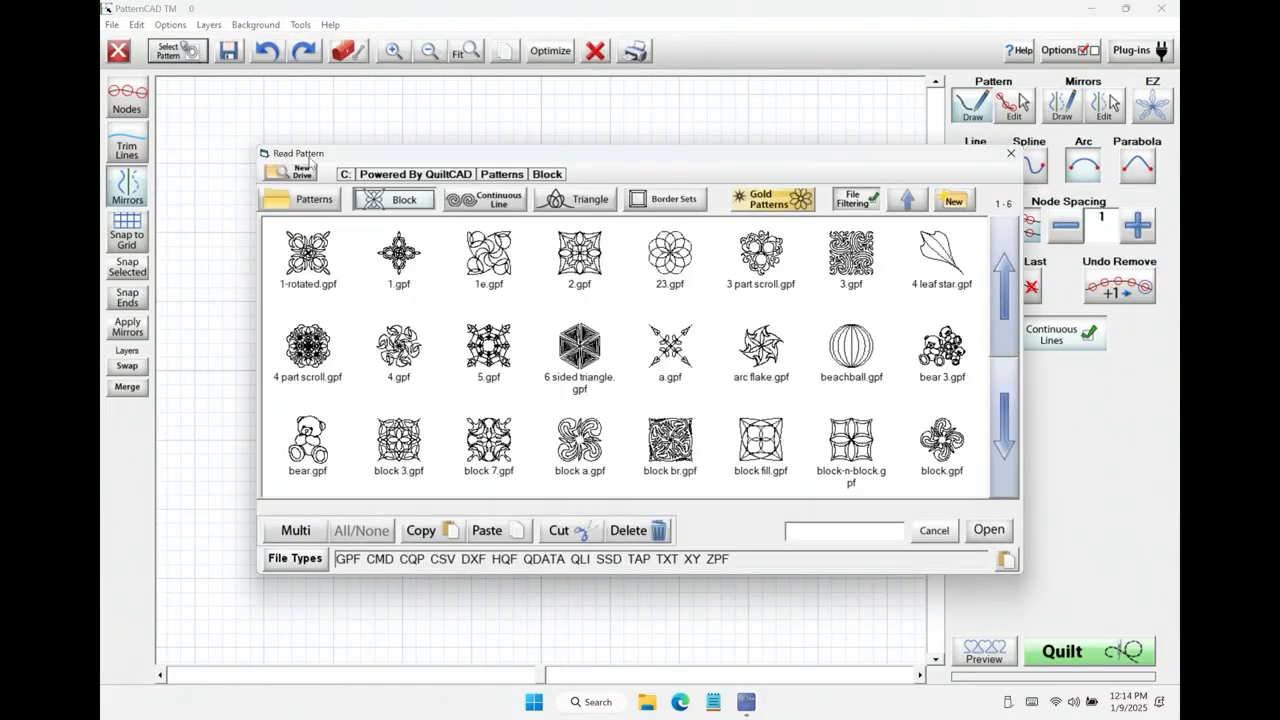
{"action": "left_click", "coordinate": [308, 200]}
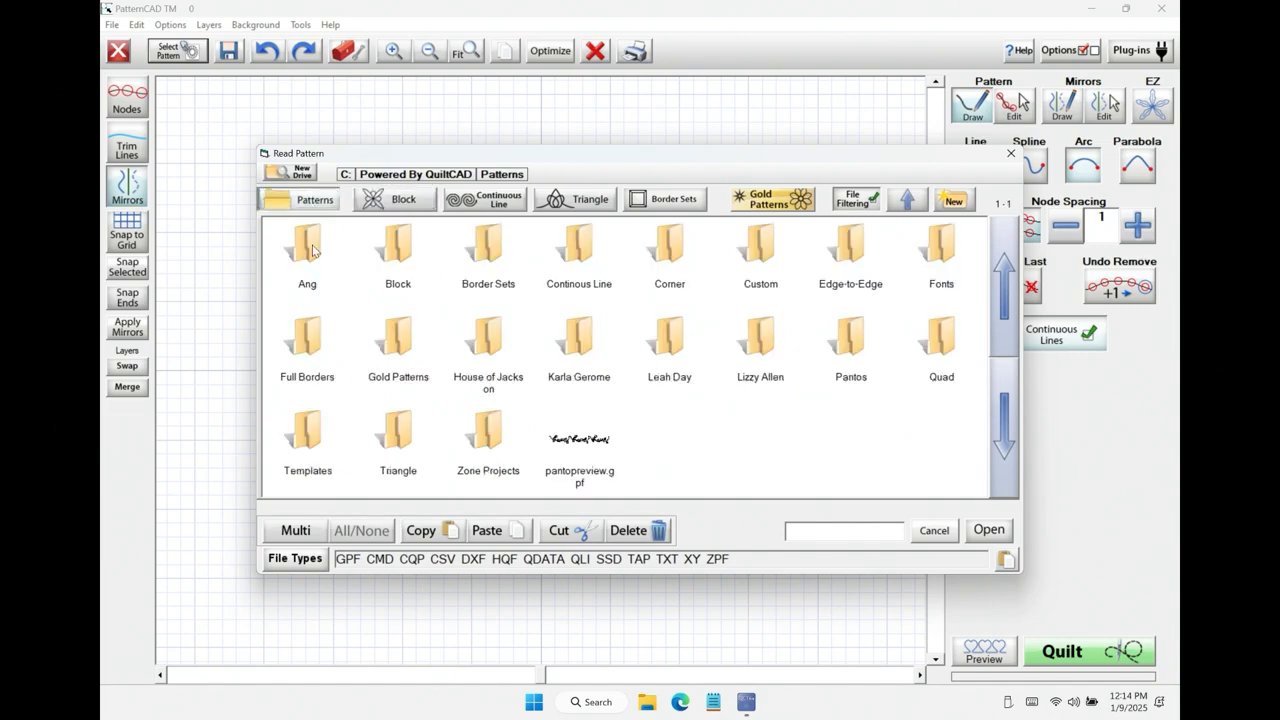
{"action": "double_click", "coordinate": [312, 248]}
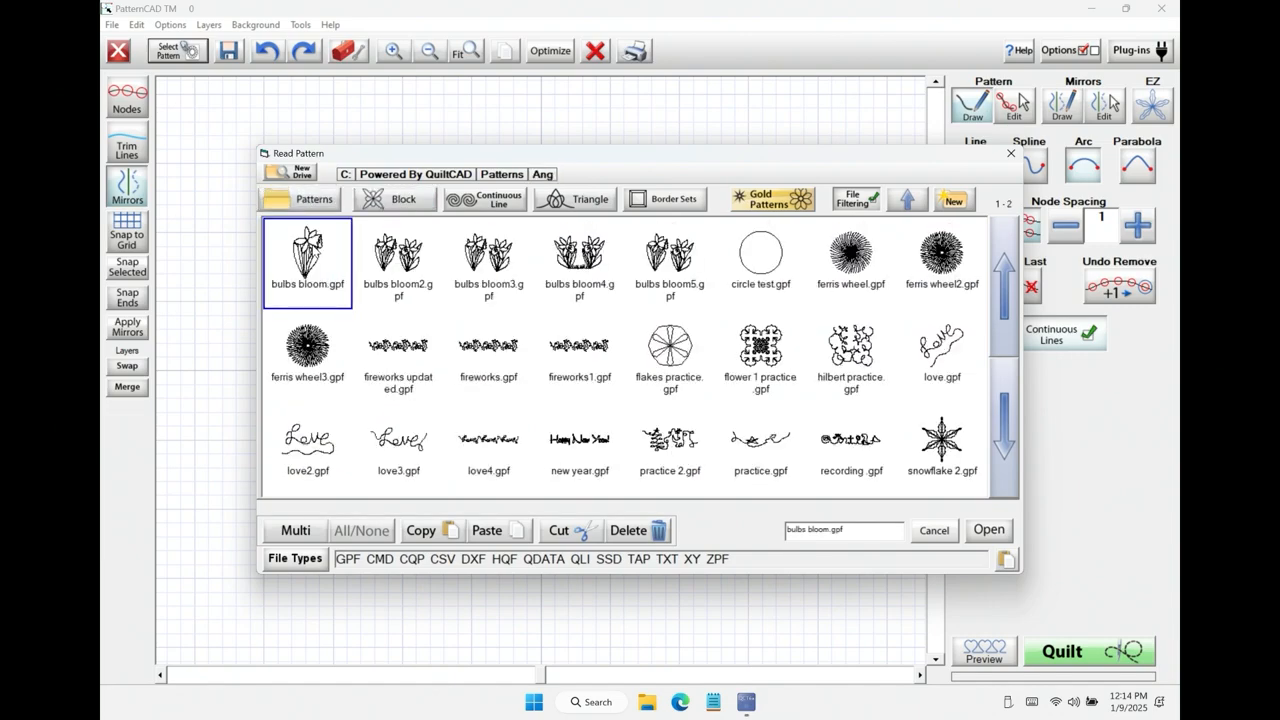
{"action": "left_click", "coordinate": [970, 531]}
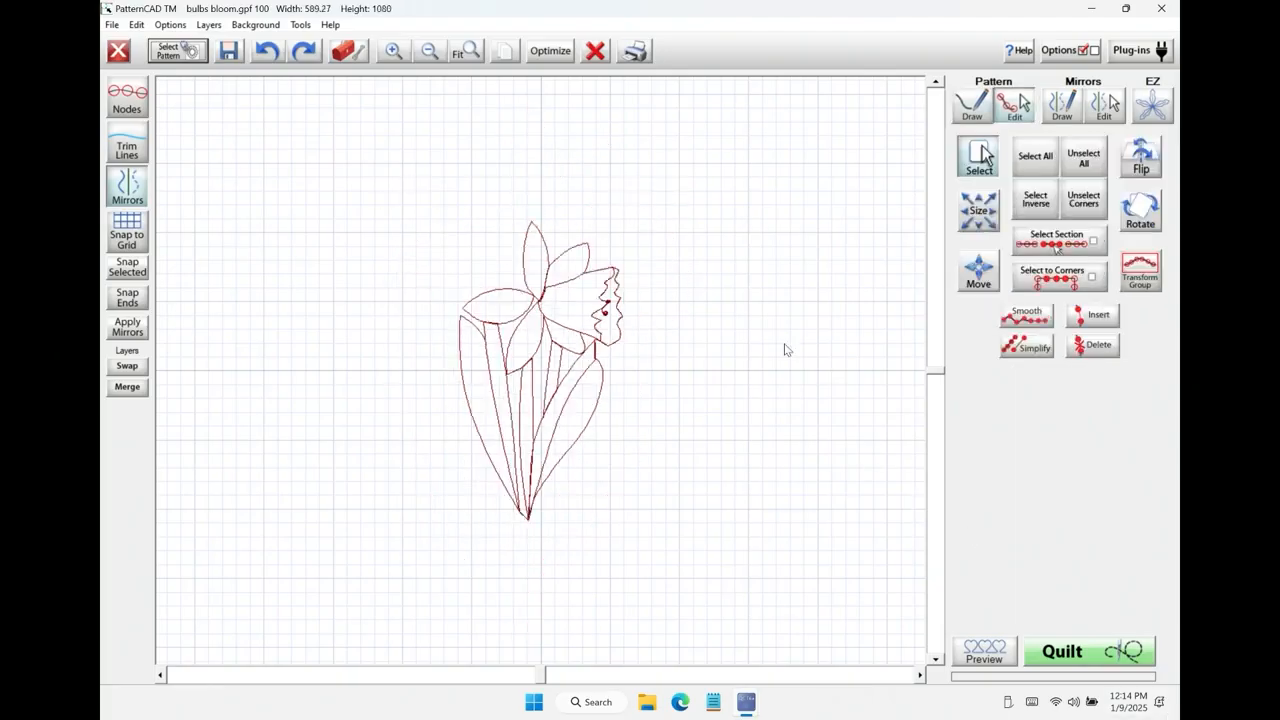
{"action": "left_click", "coordinate": [550, 51]}
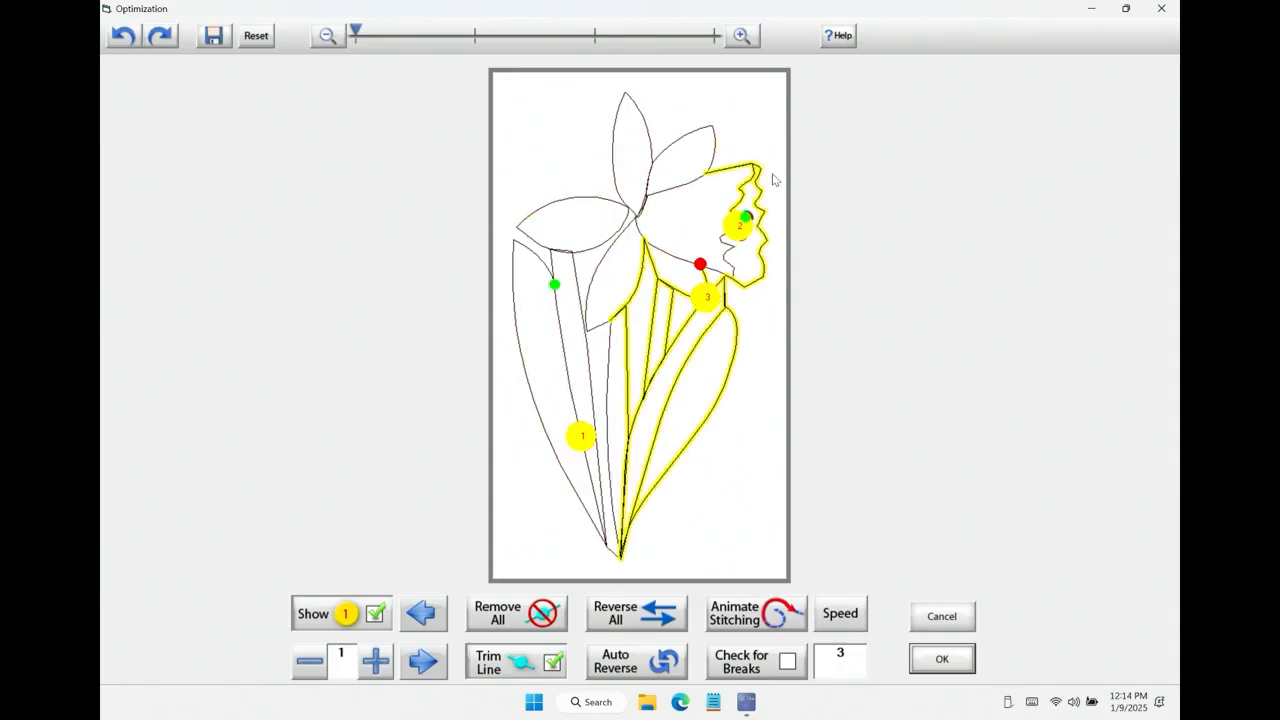
{"action": "left_click", "coordinate": [942, 658]}
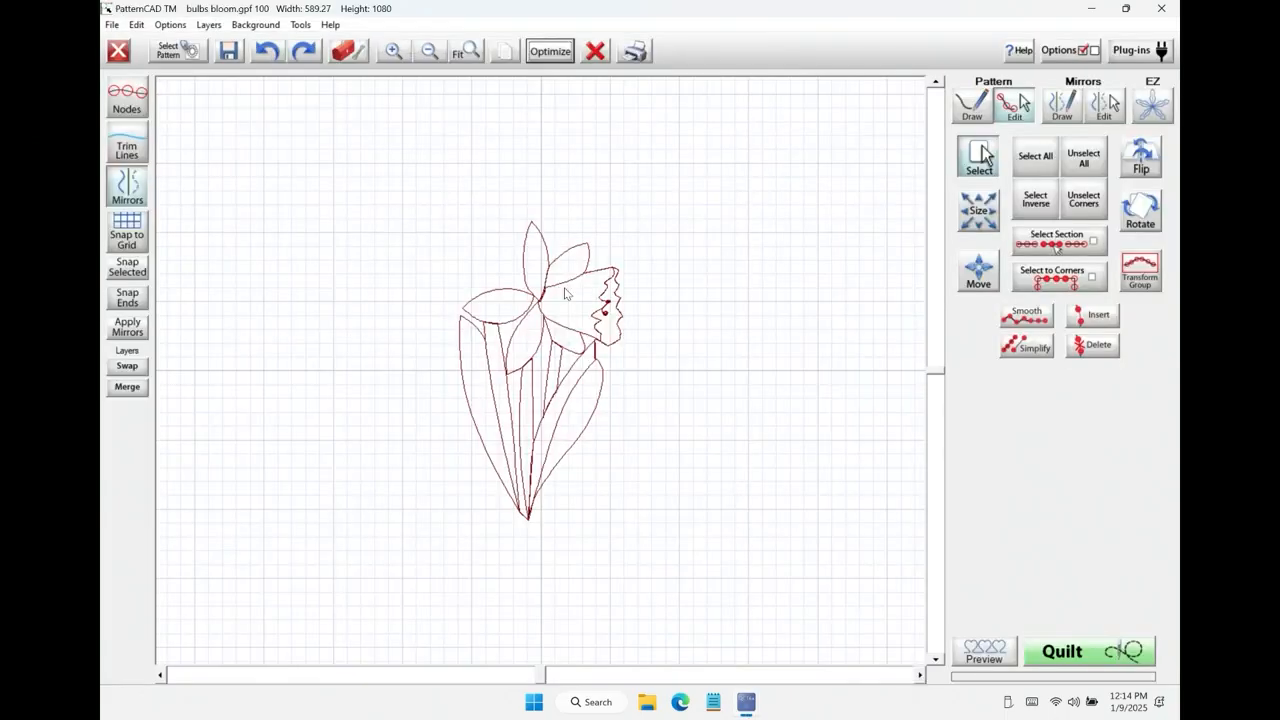
Replace the pattern with bulbs bloom4.gpf and examine its stitching path in the optimization view.
{"action": "left_click", "coordinate": [600, 52]}
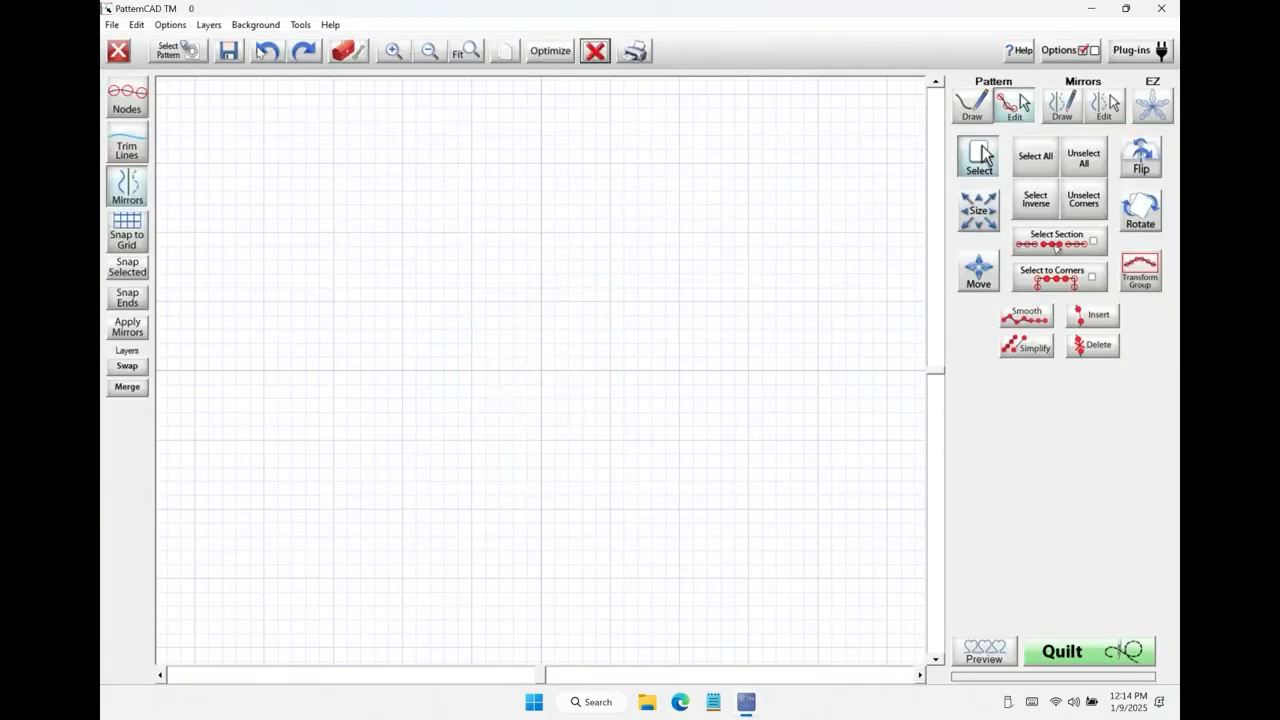
{"action": "left_click", "coordinate": [190, 50]}
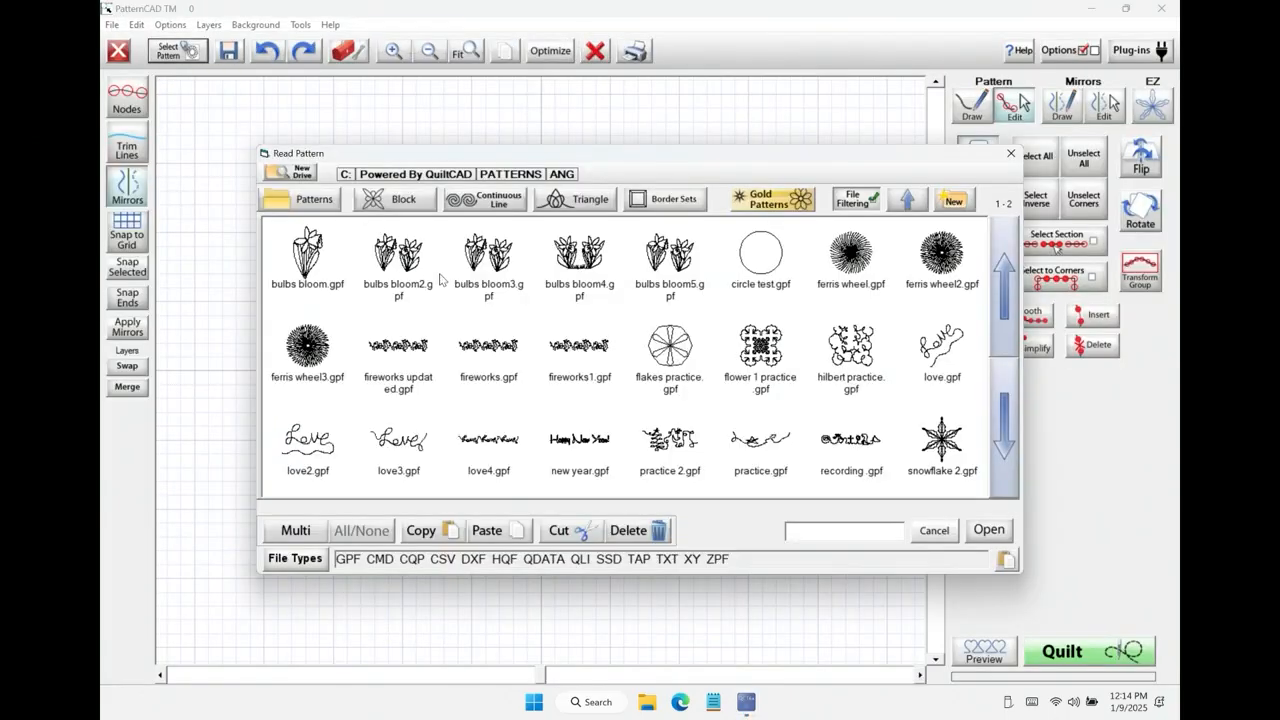
{"action": "left_click", "coordinate": [580, 258]}
{"action": "left_click", "coordinate": [990, 533]}
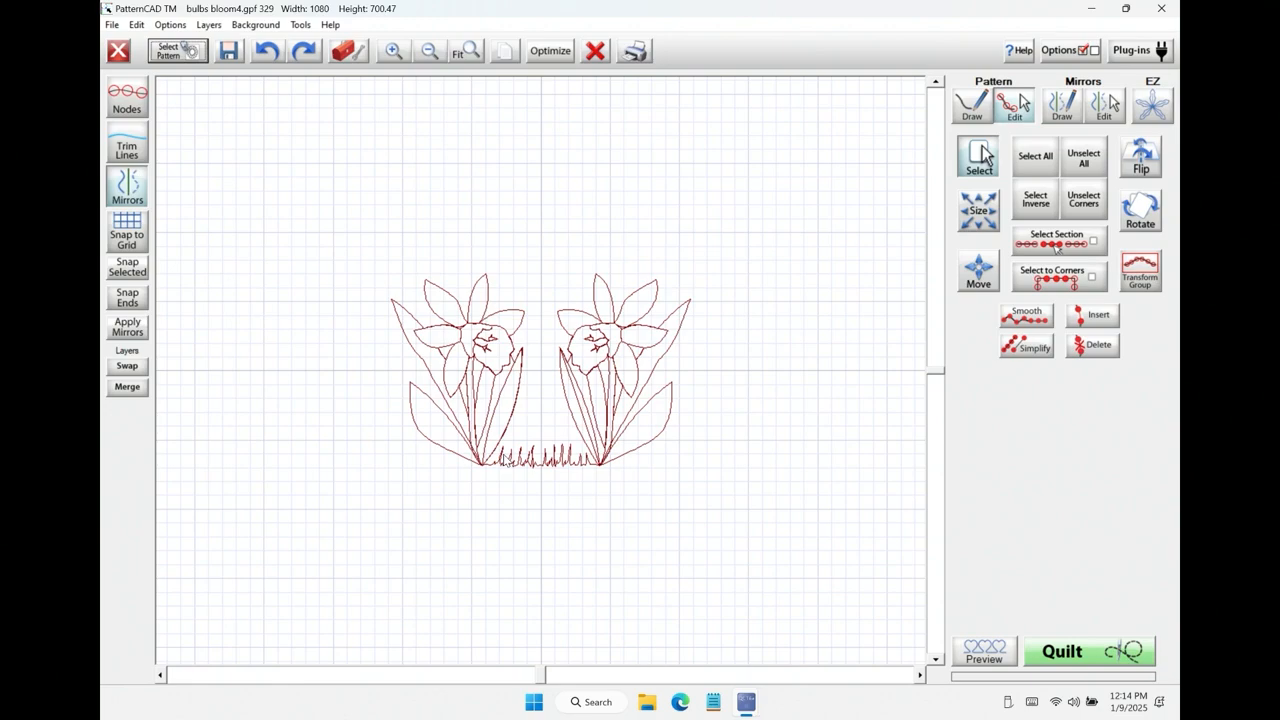
{"action": "left_click", "coordinate": [566, 57]}
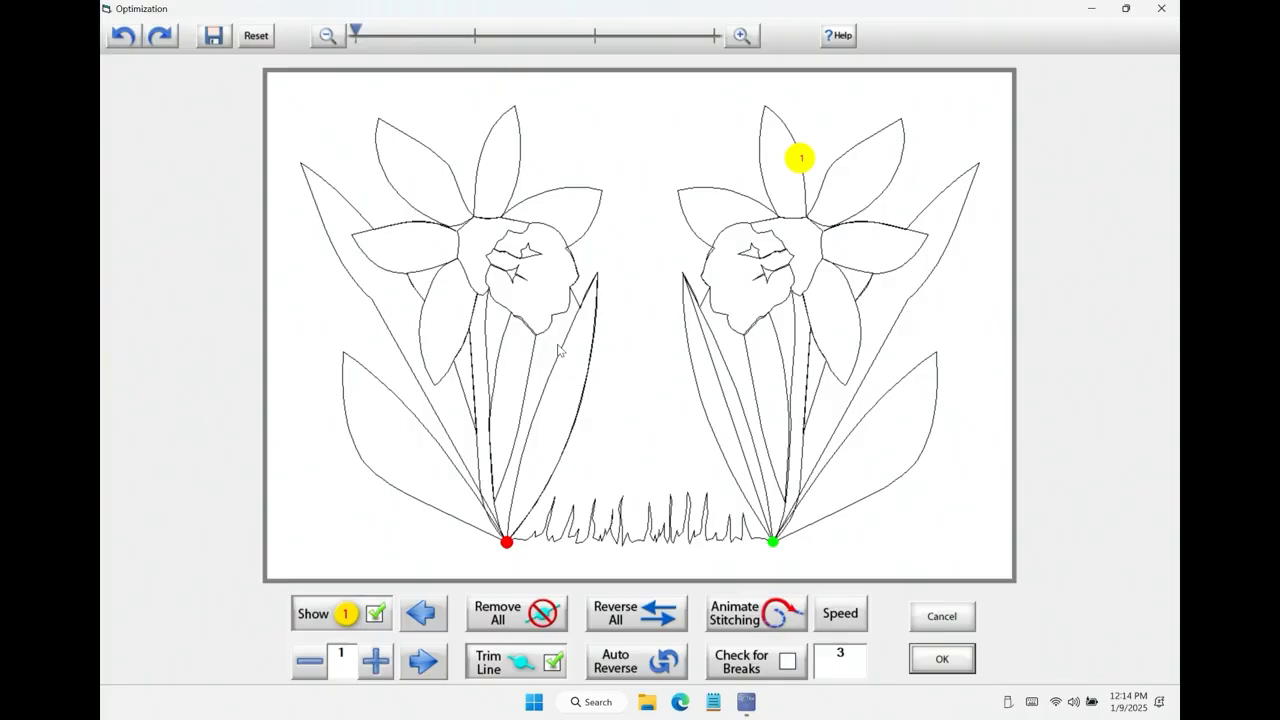
{"action": "left_click", "coordinate": [942, 617]}
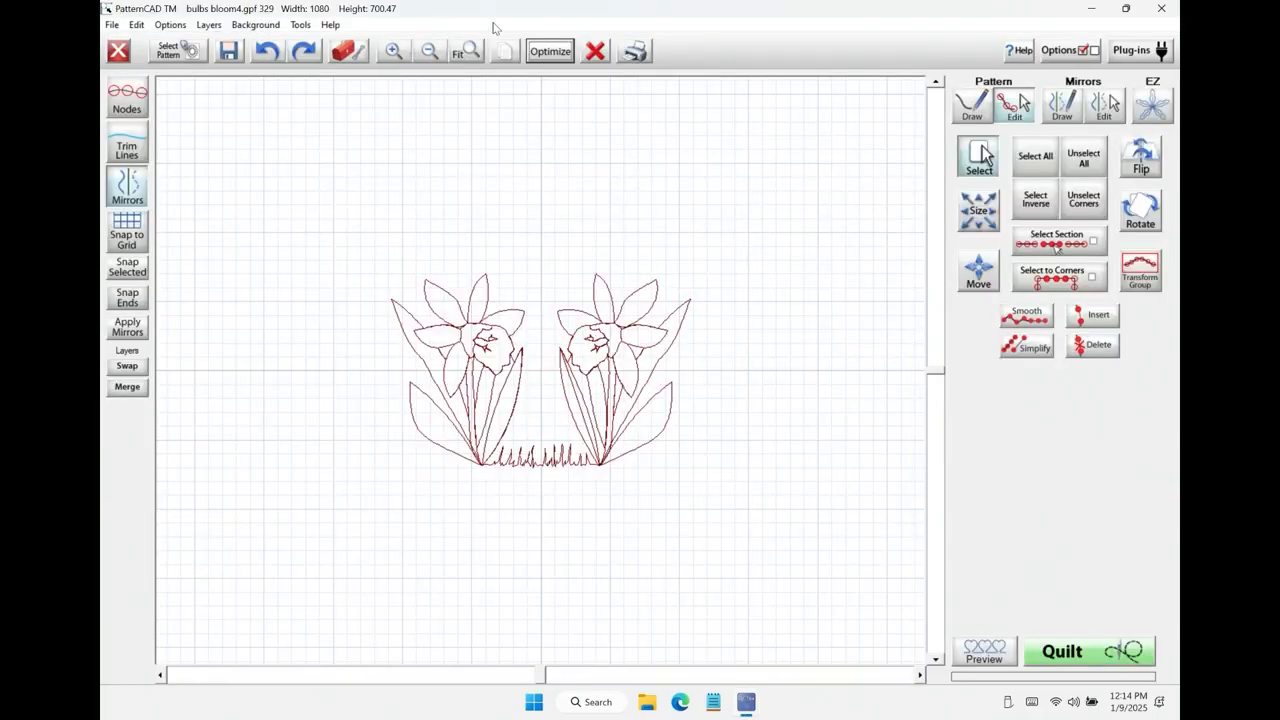
Replace the pattern with bulbs bloom5.gpf, review its segments and trim line in the optimization view, and accept the stitching order.
{"action": "left_click", "coordinate": [600, 48]}
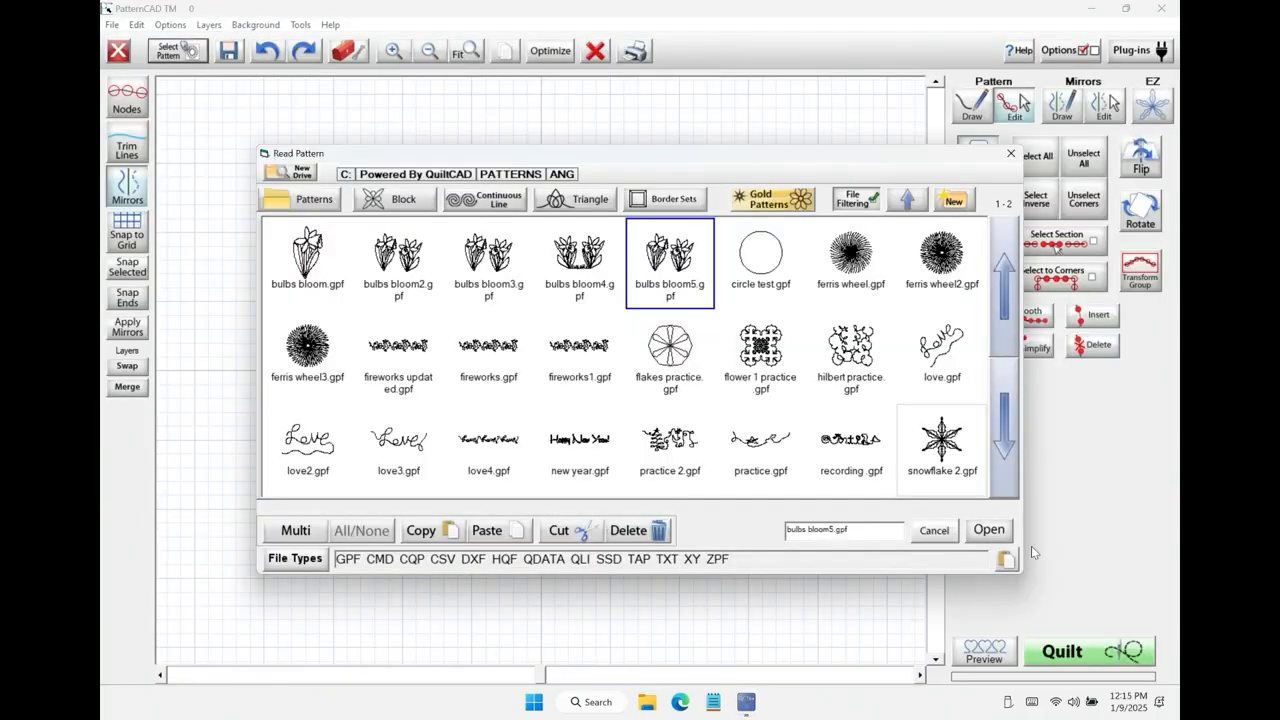
{"action": "left_click", "coordinate": [993, 536]}
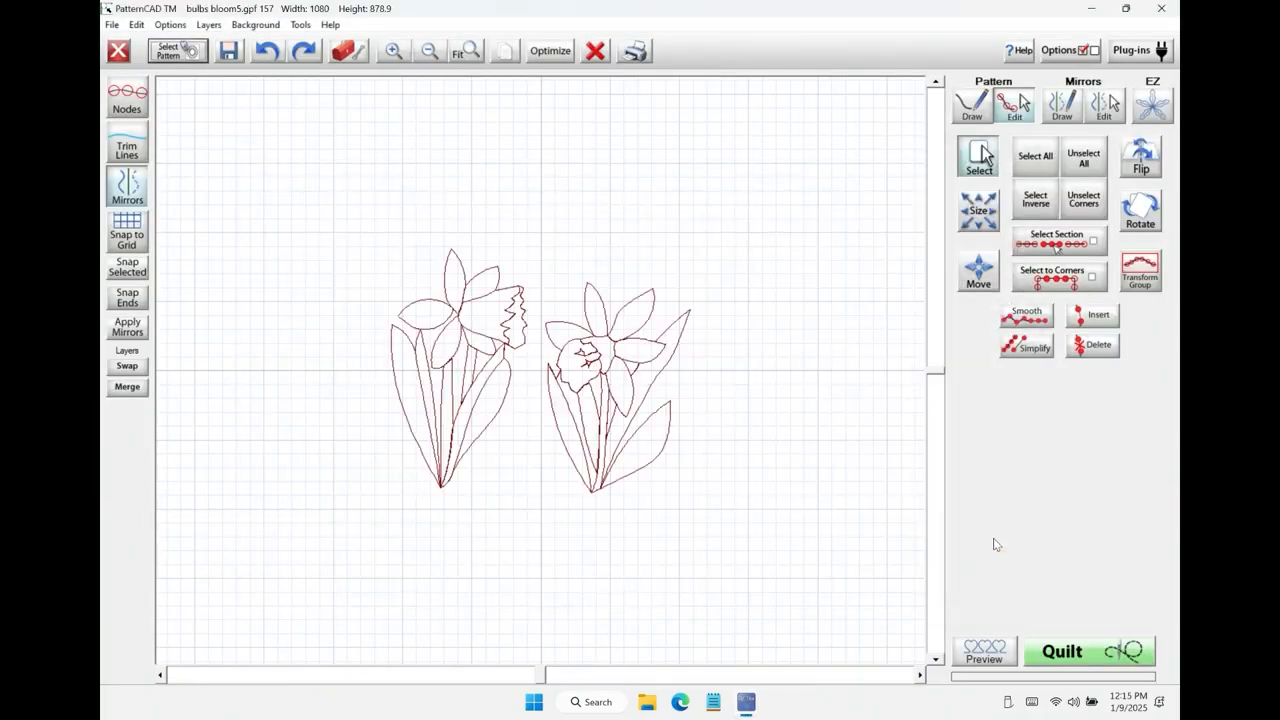
{"action": "left_click", "coordinate": [571, 52]}
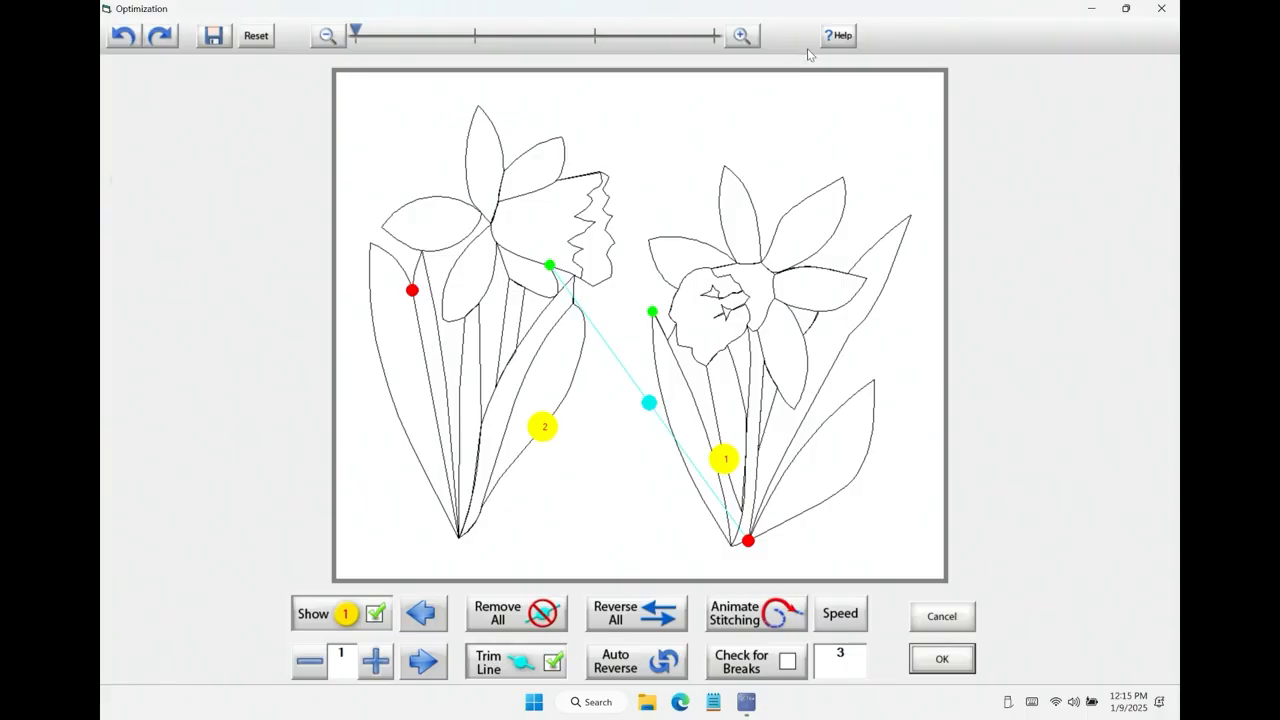
{"action": "left_click", "coordinate": [942, 658]}
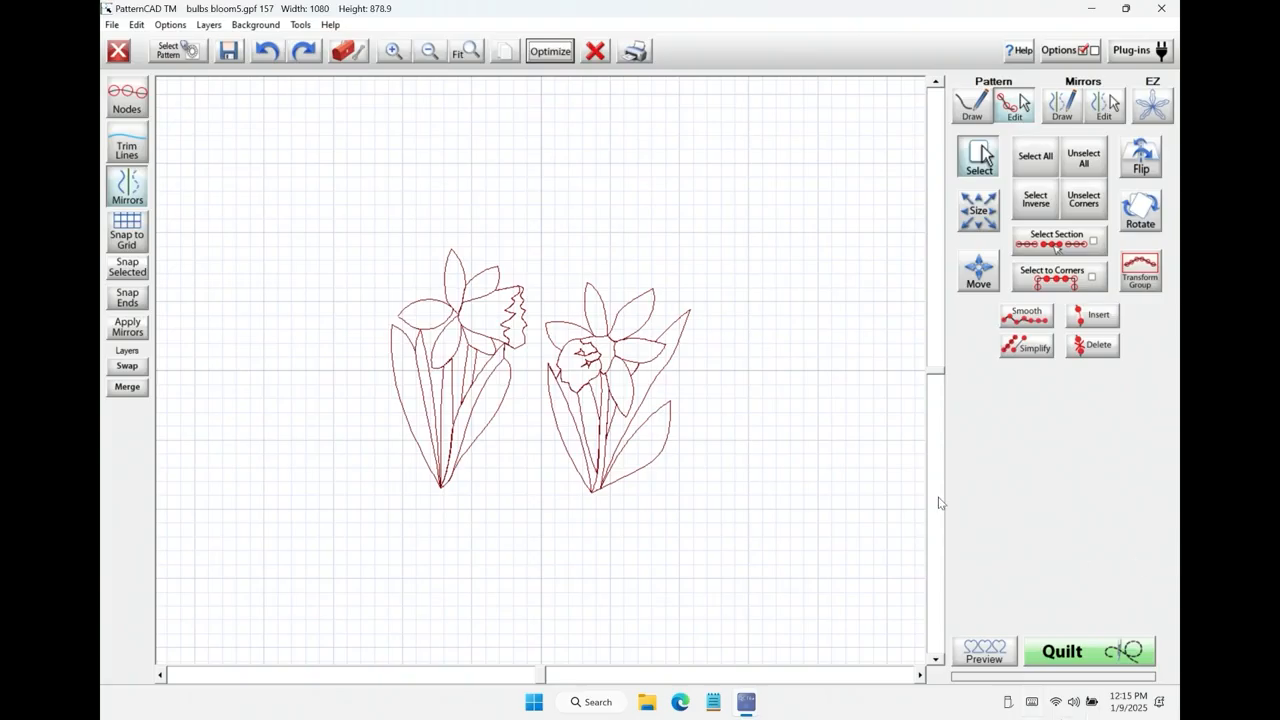
Send the two-flower pattern to quilting, saving it over the existing bulbs bloom5.gpf file.
{"action": "left_click", "coordinate": [1062, 654]}
{"action": "left_click", "coordinate": [570, 390]}
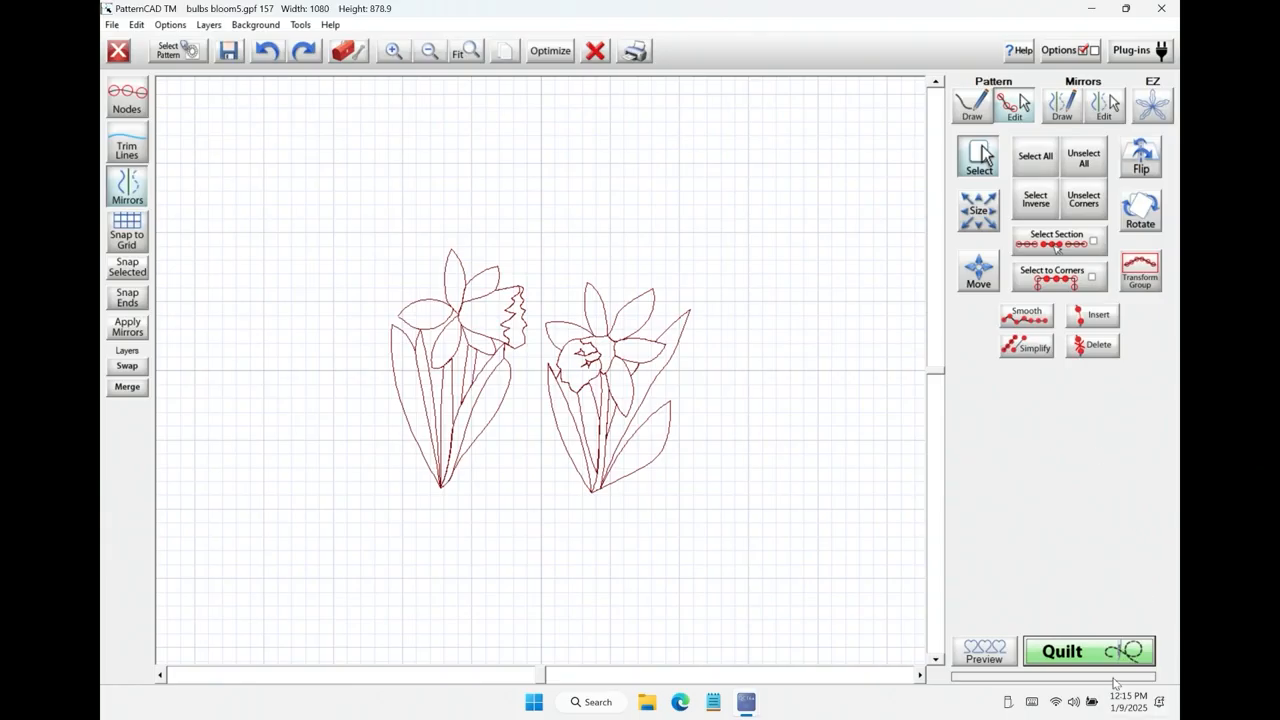
{"action": "left_click", "coordinate": [1085, 652]}
{"action": "left_click", "coordinate": [710, 393]}
{"action": "left_click", "coordinate": [683, 268]}
{"action": "left_click", "coordinate": [989, 530]}
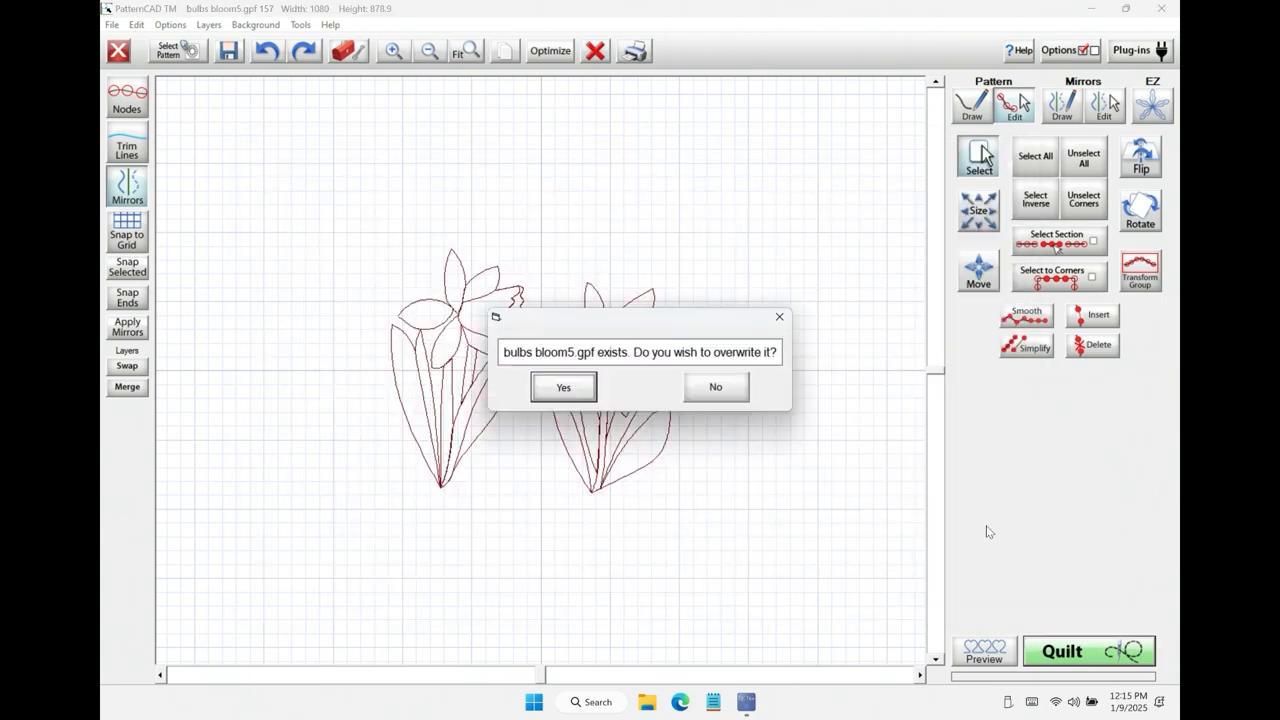
{"action": "left_click", "coordinate": [587, 390]}
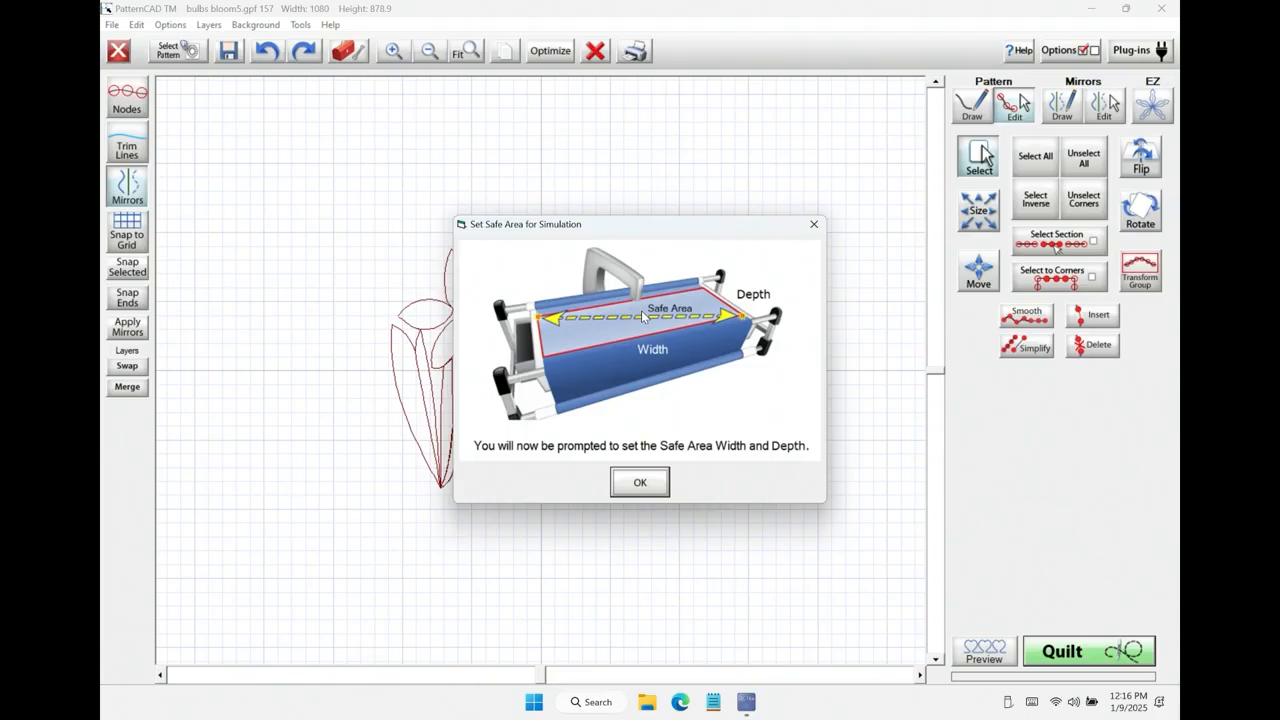
Accept the suggested safe area width and depth for the quilting simulation.
{"action": "left_click", "coordinate": [640, 482]}
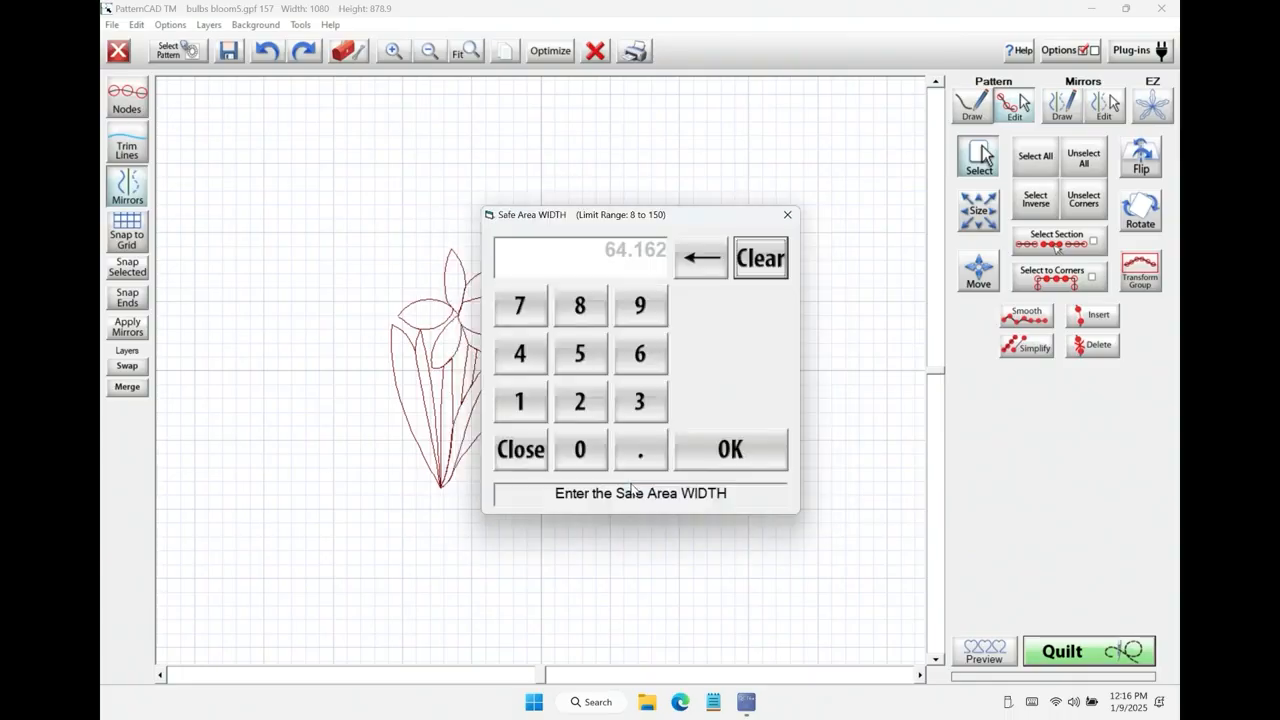
{"action": "left_click", "coordinate": [731, 449]}
{"action": "left_click", "coordinate": [742, 453]}
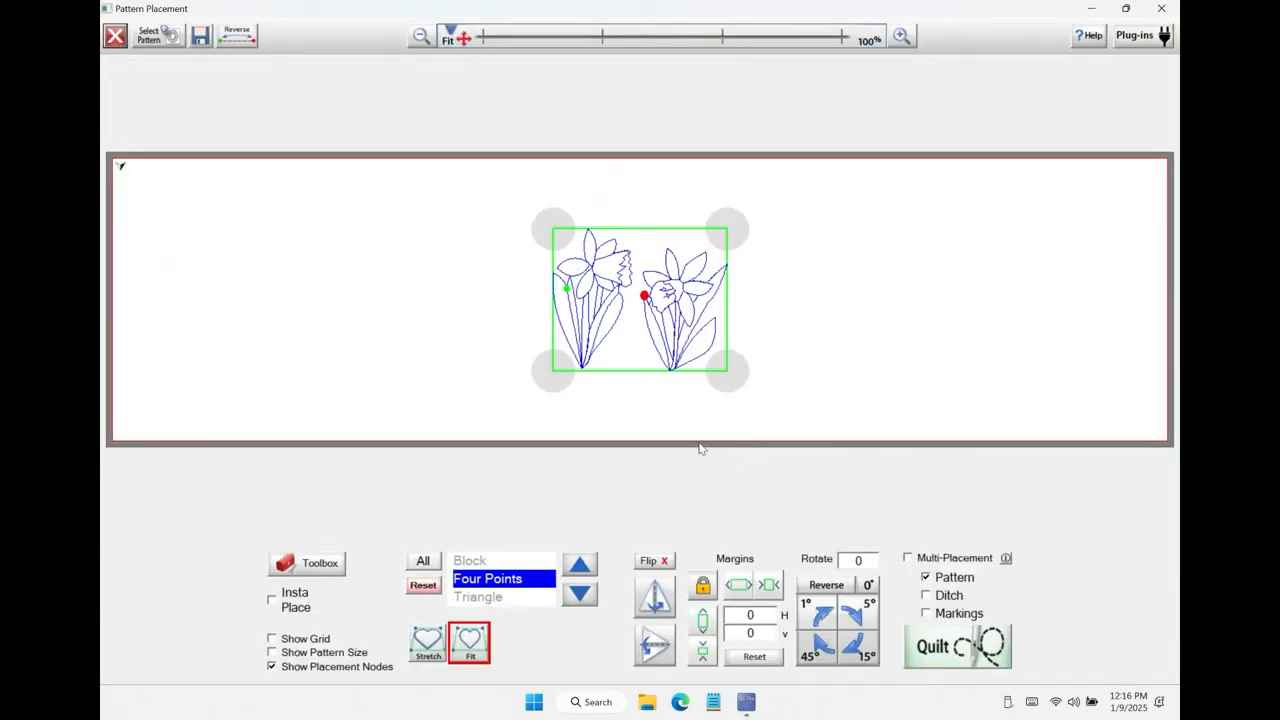
Set the pattern's four placement corners inside the safe area, forming a trapezoid that is narrower at the flowers and wider at the stems.
{"action": "left_click", "coordinate": [553, 229]}
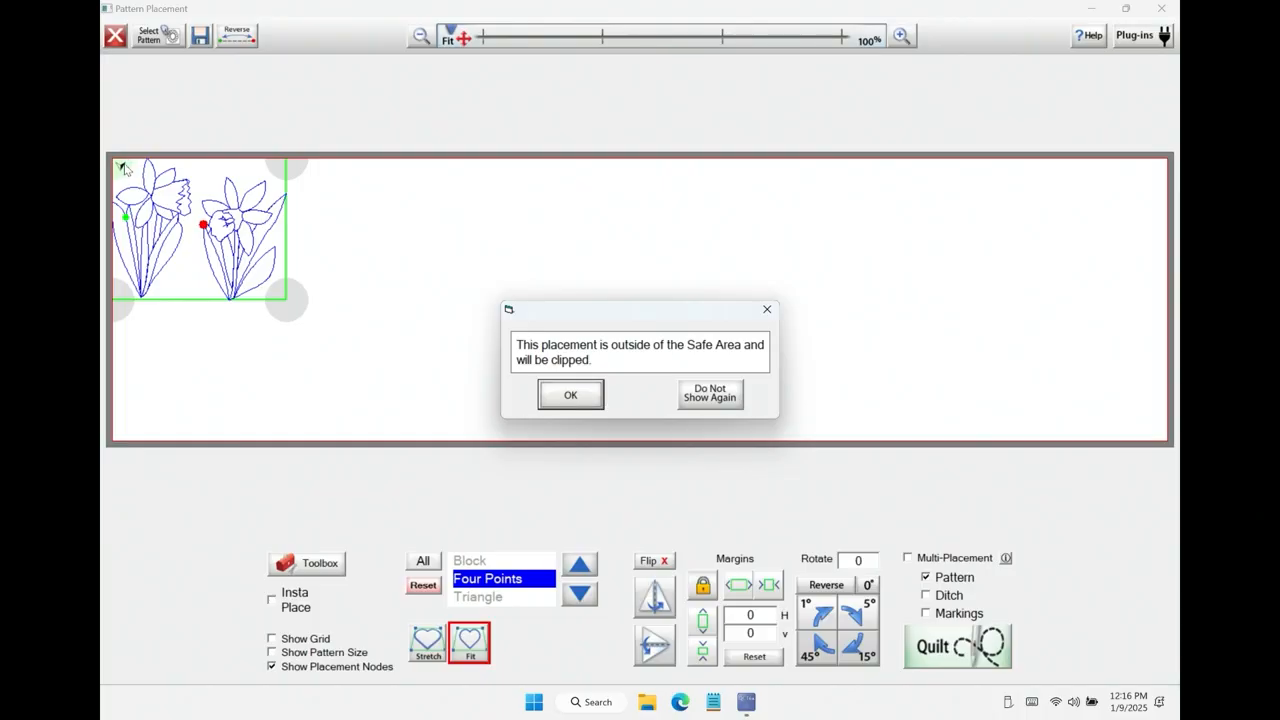
{"action": "left_click", "coordinate": [586, 398]}
{"action": "left_click", "coordinate": [339, 181]}
{"action": "left_click", "coordinate": [123, 167]}
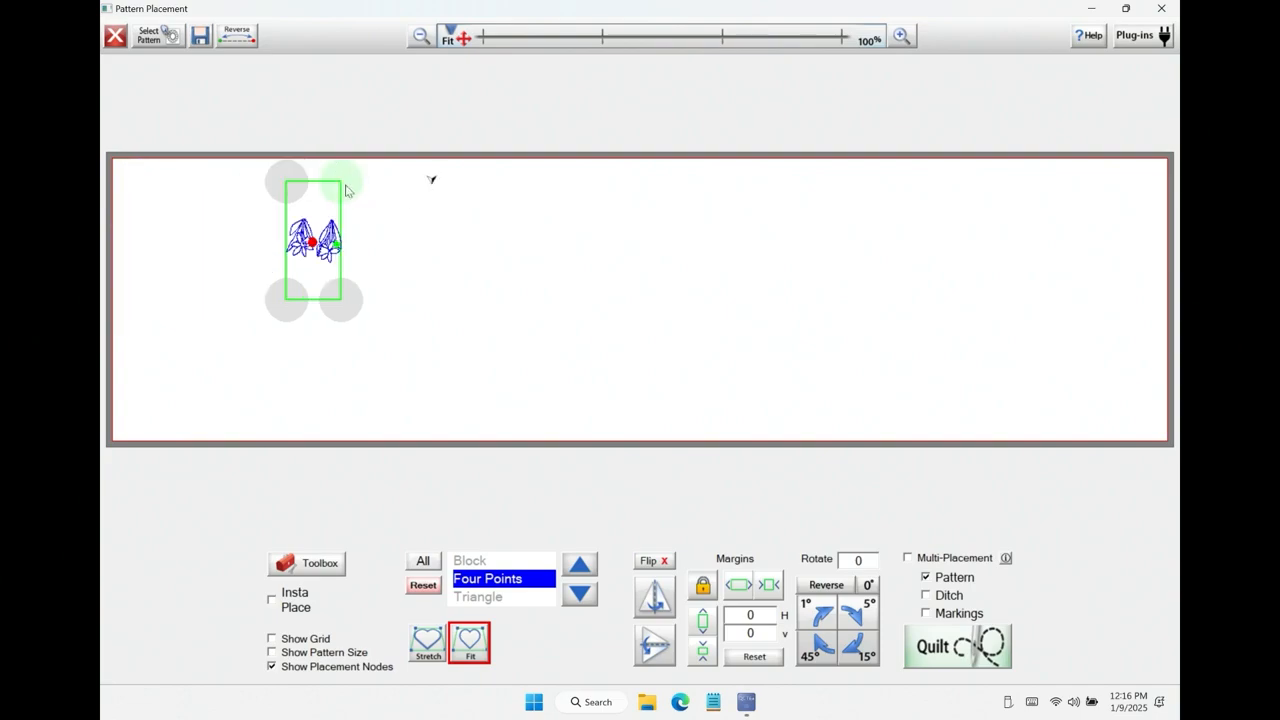
{"action": "left_click", "coordinate": [291, 184]}
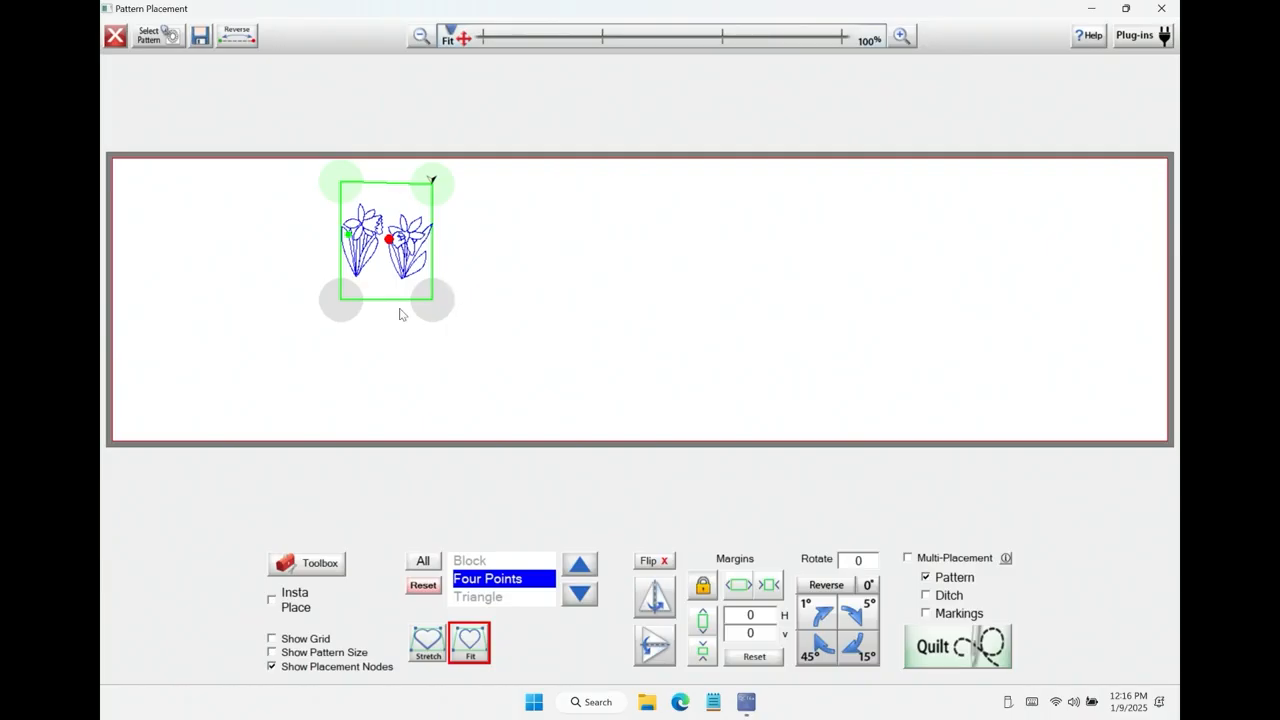
{"action": "left_click", "coordinate": [316, 322]}
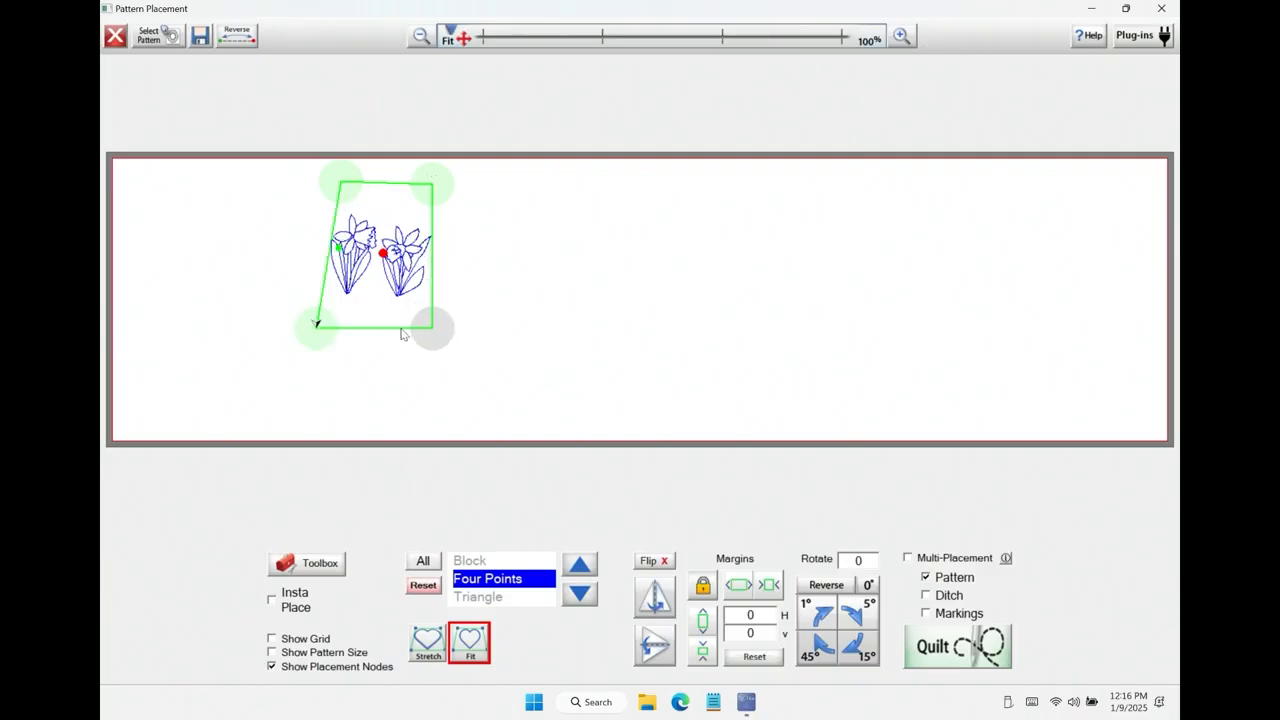
{"action": "left_click", "coordinate": [490, 322]}
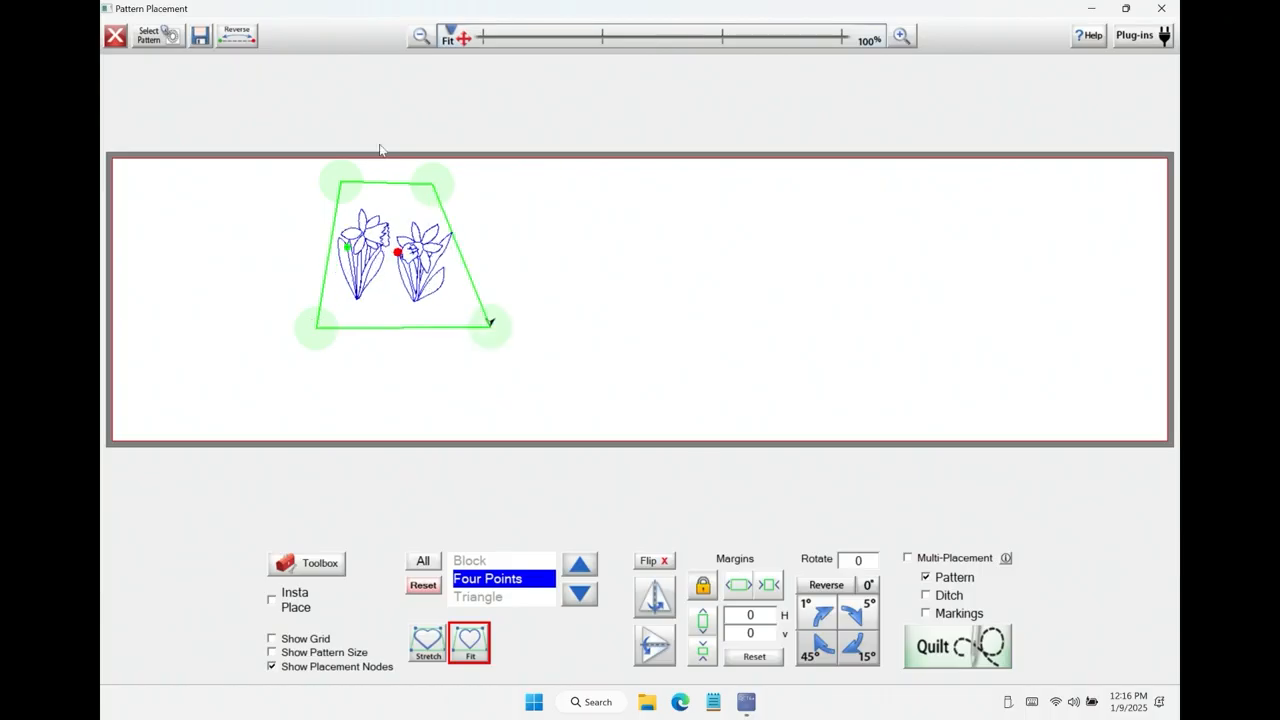
Compare the Stretch and Fit placement modes on the flower pattern, leaving it stretched to fill the trapezoid.
{"action": "left_click", "coordinate": [427, 645]}
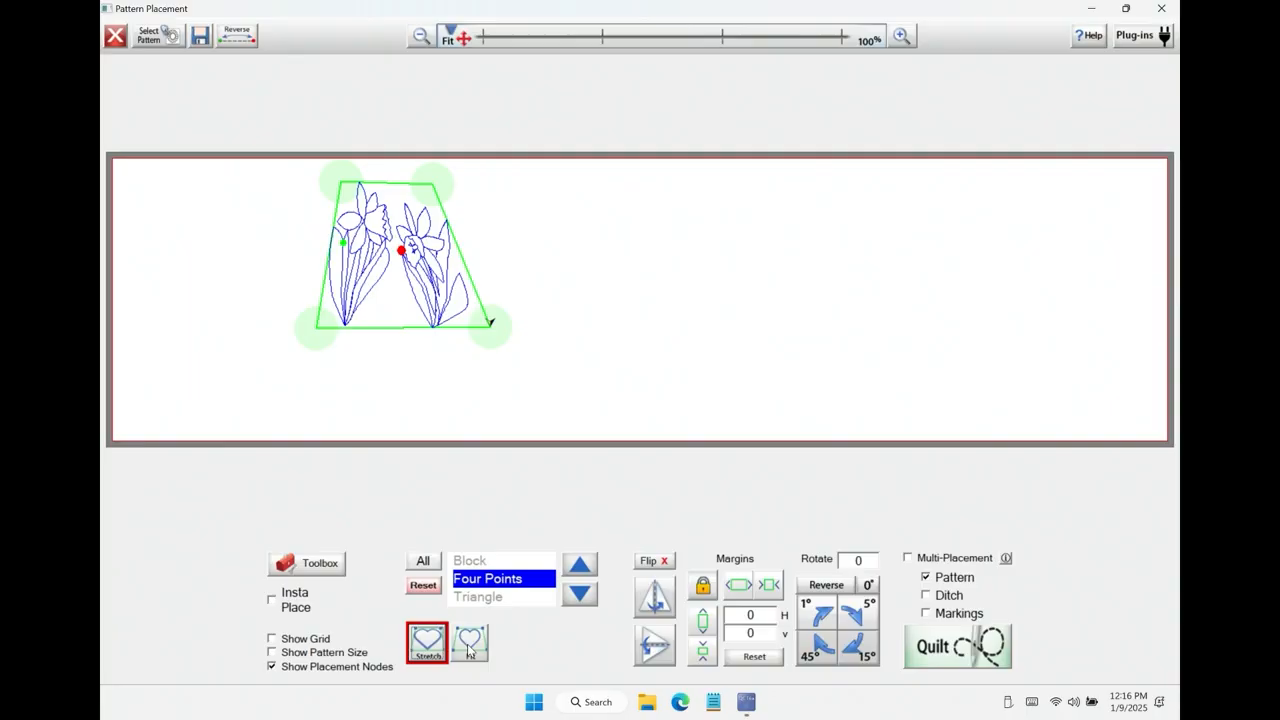
{"action": "left_click", "coordinate": [477, 650]}
{"action": "left_click", "coordinate": [427, 648]}
Try the horizontal and vertical flips on the placed pattern and return it to its original orientation.
{"action": "left_click", "coordinate": [657, 600]}
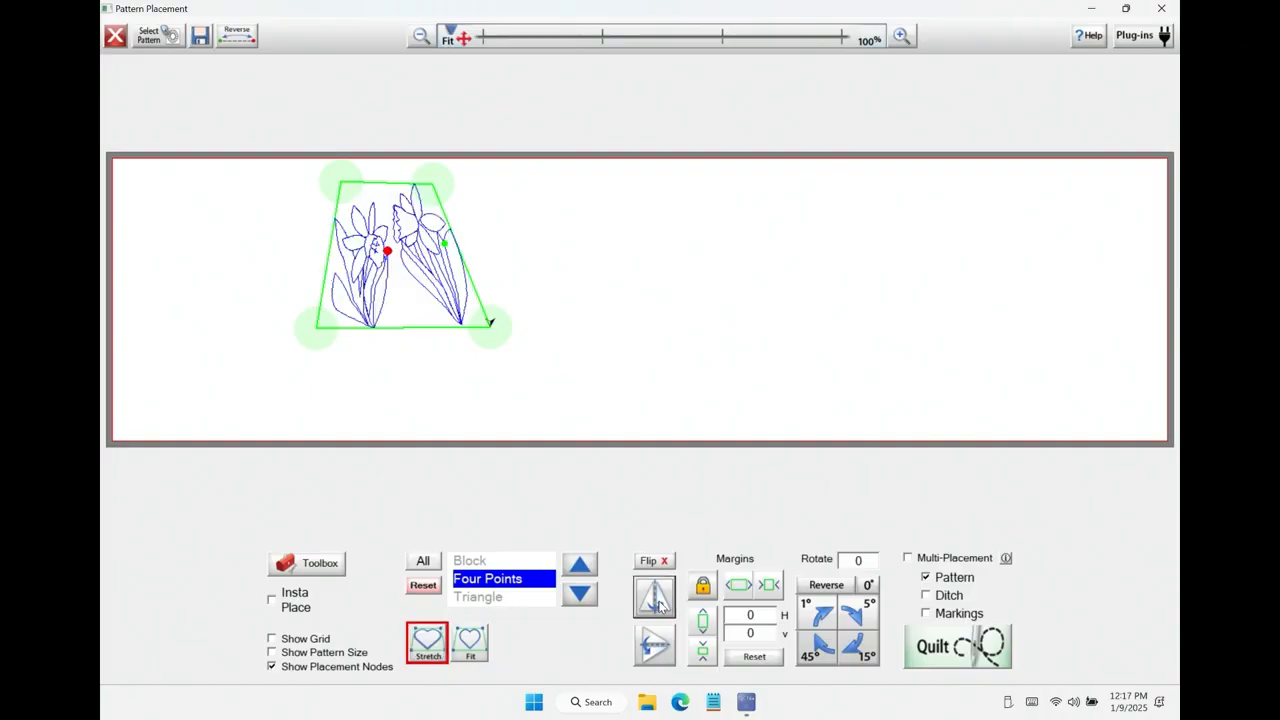
{"action": "left_click", "coordinate": [658, 601]}
{"action": "left_click", "coordinate": [648, 642]}
{"action": "left_click", "coordinate": [651, 587]}
{"action": "left_click", "coordinate": [650, 640]}
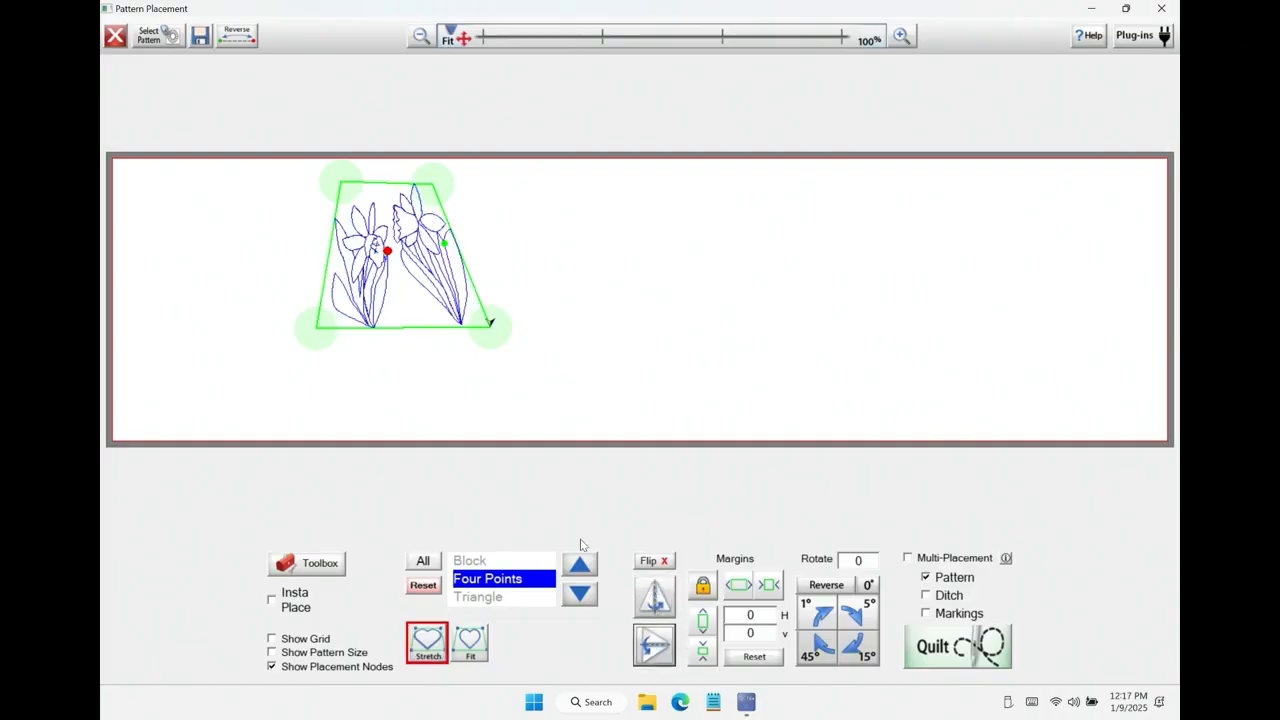
{"action": "left_click", "coordinate": [656, 608]}
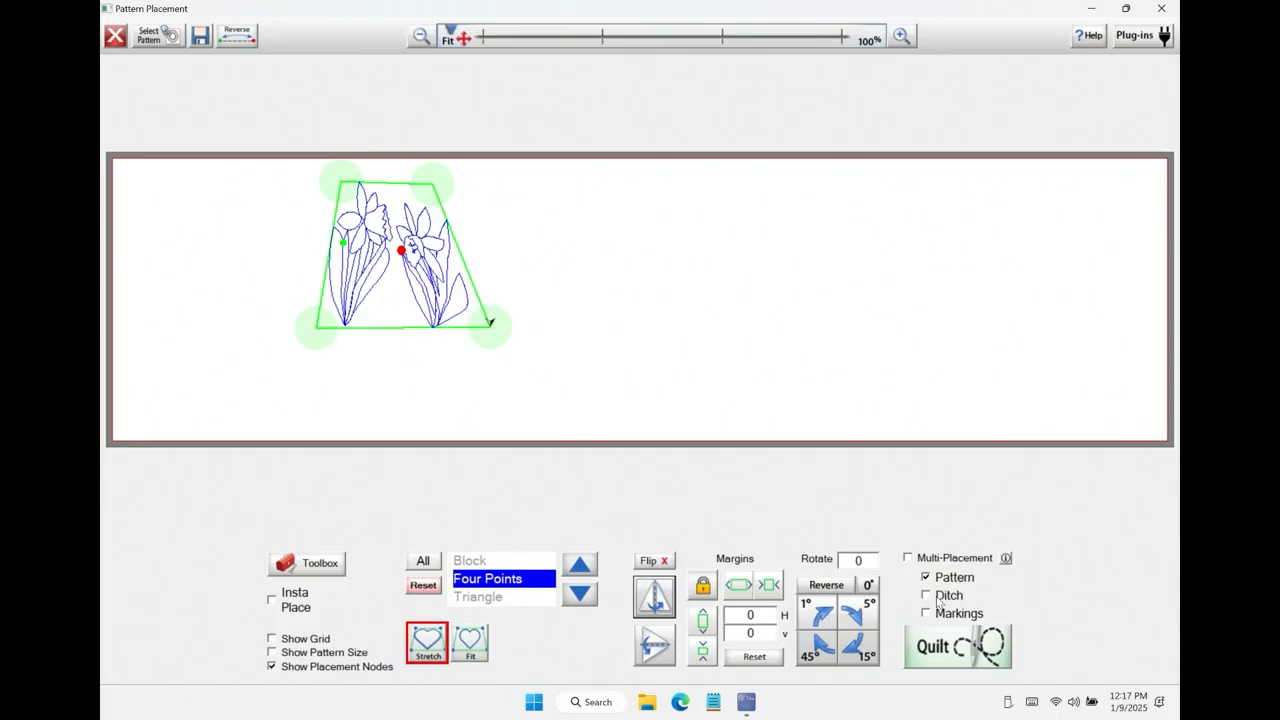
Start quilting the stretched flower pattern from its current placement.
{"action": "left_click", "coordinate": [936, 650]}
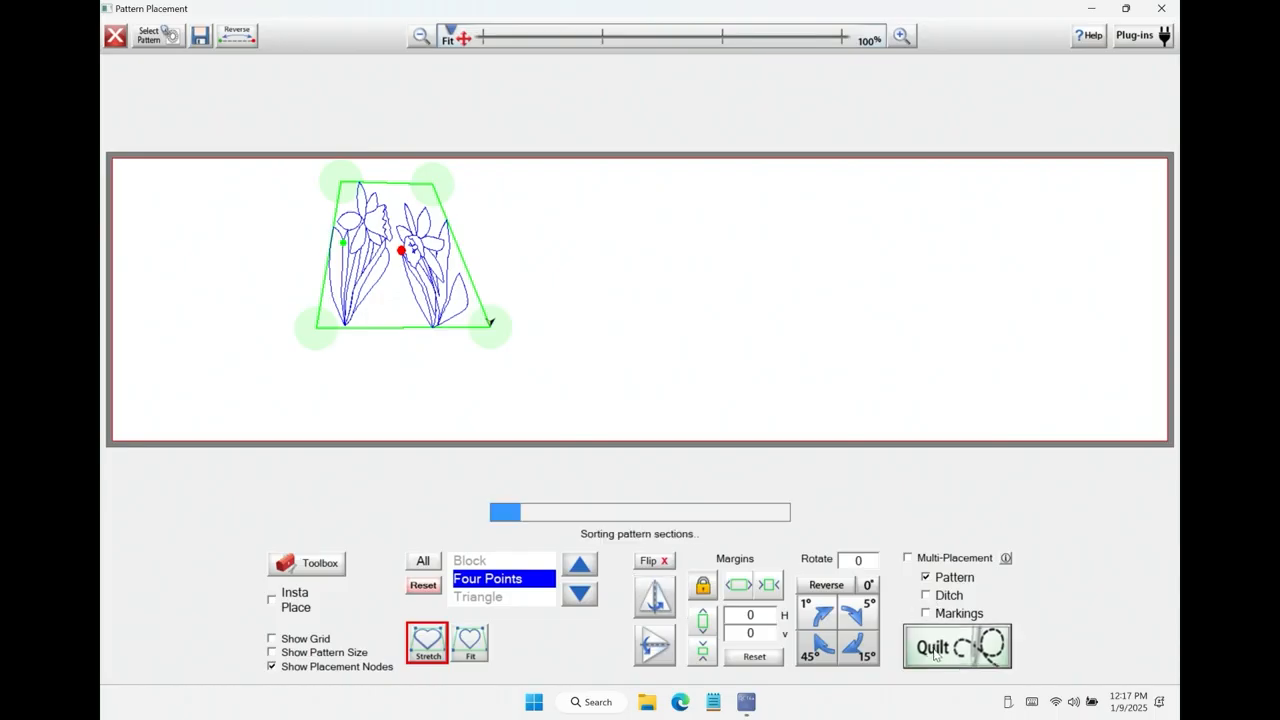